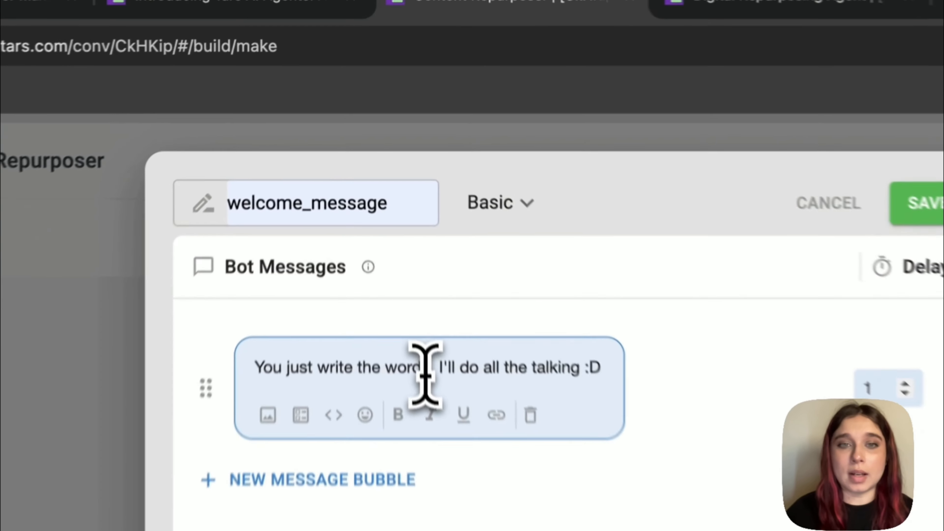
Step: Write four welcome bubbles: "Hello!", the content-repurposing introduction, a request to share existing content, and whether to copy/paste text or provide a URL
double_click(389, 196)
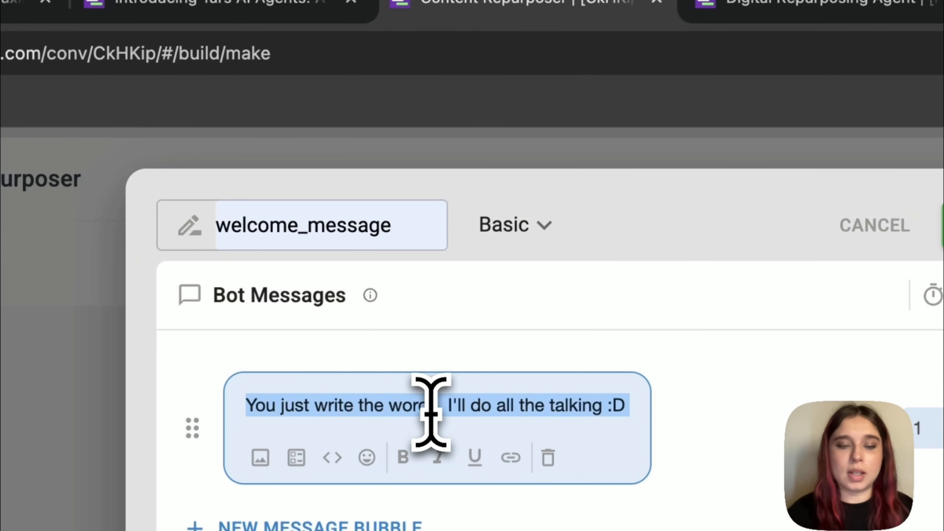
text(Hello!)
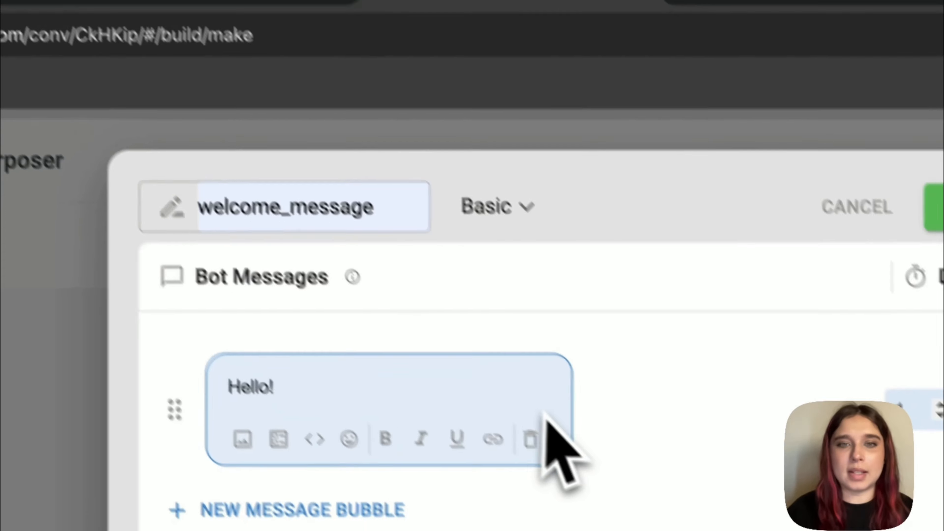
click(562, 473)
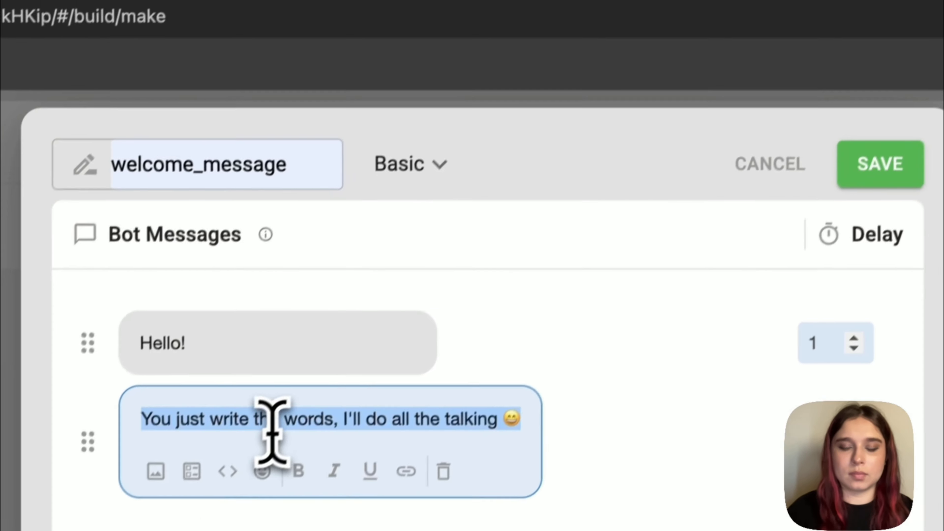
text(I'm here to repurpose your existing content into new content, such as an SEO-optimized blog, an email newsletter, or social media posts like a Twitter thread or a LinkedIn post.)
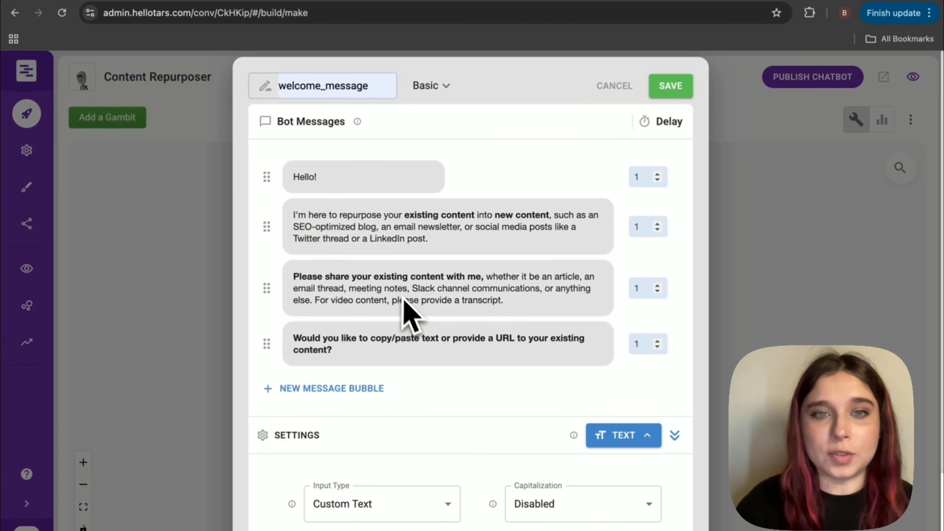
Step: Change the welcome_message gambit's input type from Text to Button
scroll(457, 293, down, 2)
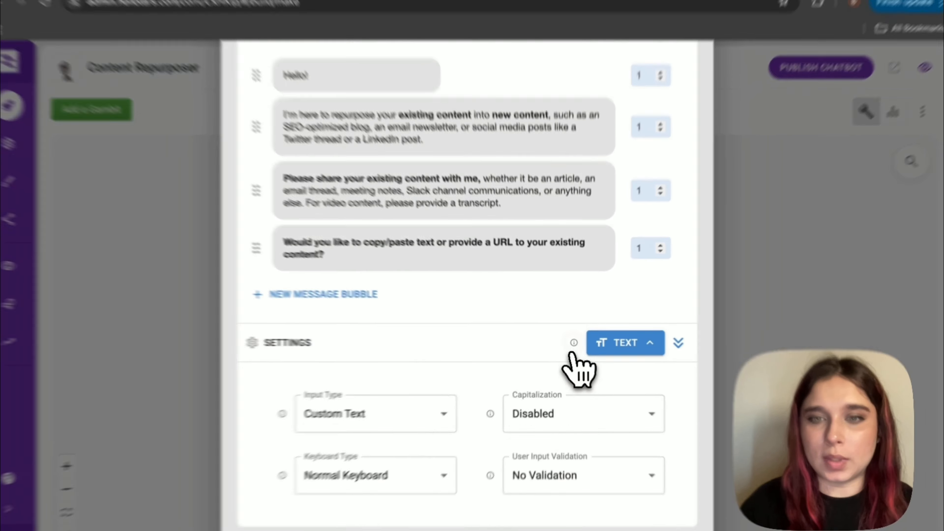
click(628, 387)
scroll(624, 264, down, 4)
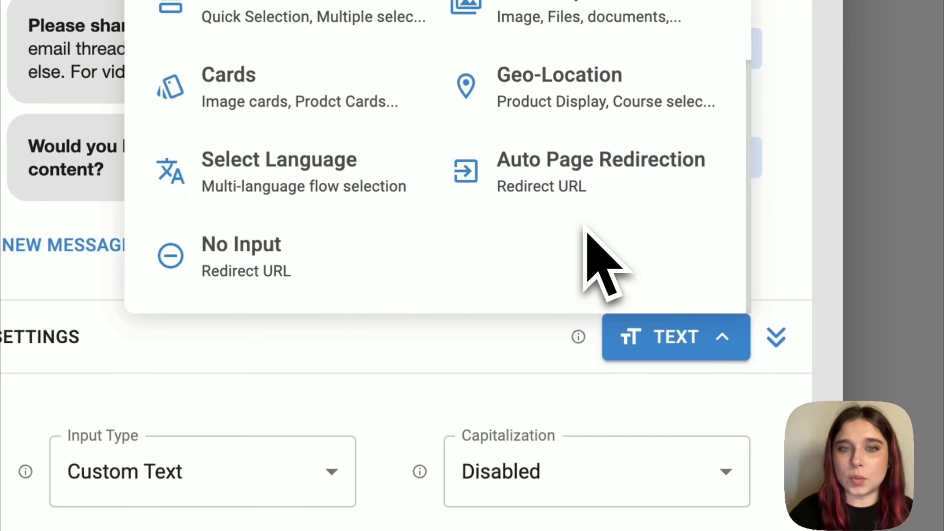
scroll(587, 228, up, 3)
click(356, 164)
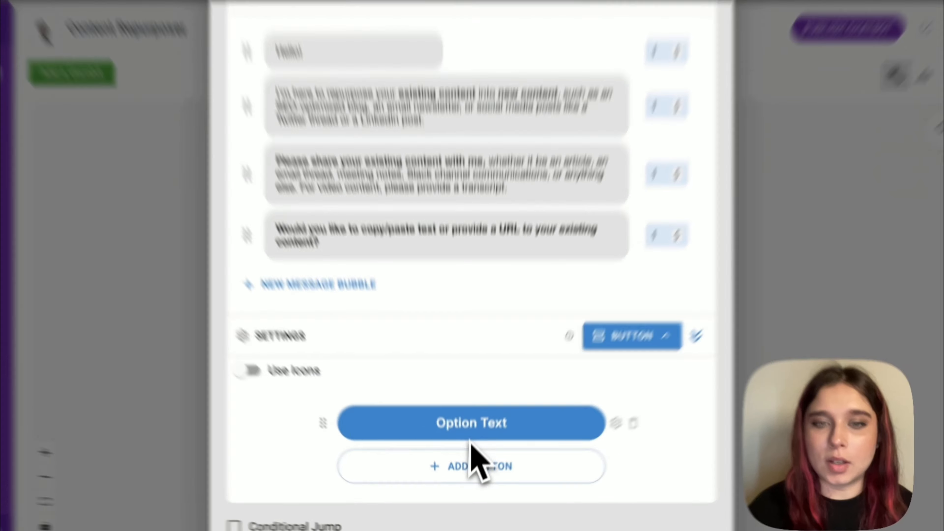
Step: Label the first option button "Provide a URL" and add a second button labelled "Copy/Paste"
click(467, 437)
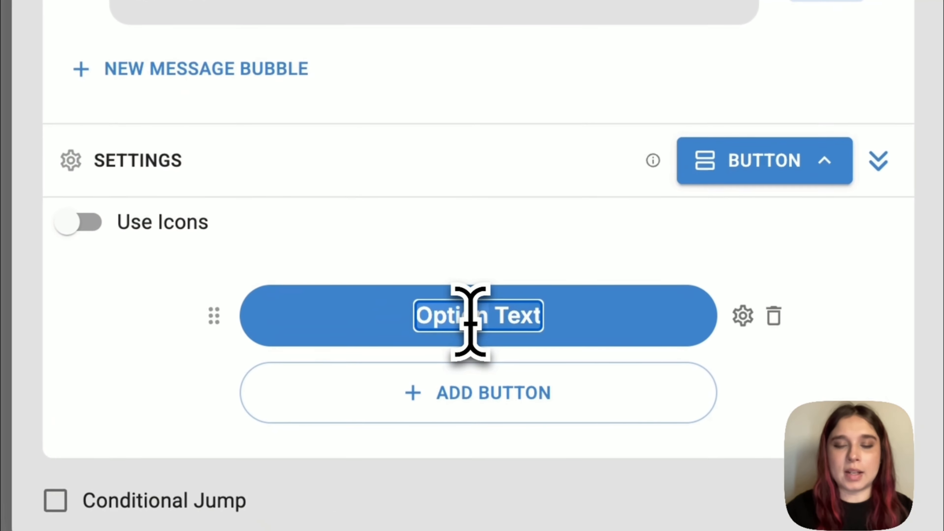
text(provide a URL)
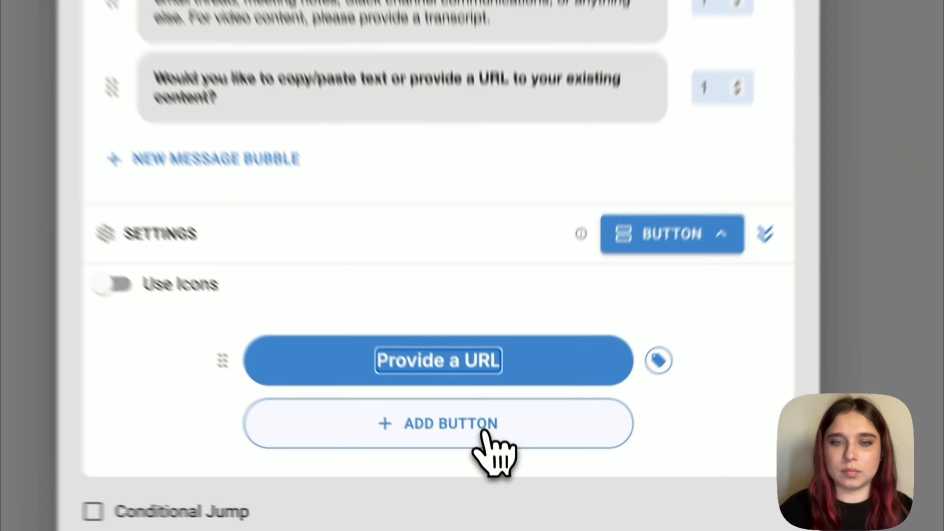
click(532, 479)
click(493, 479)
text(Cop)
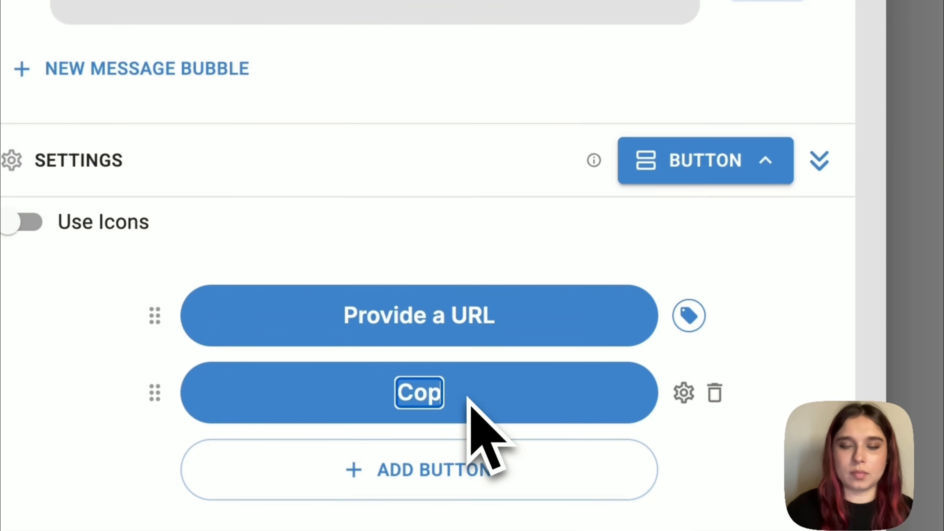
text(y/Paste)
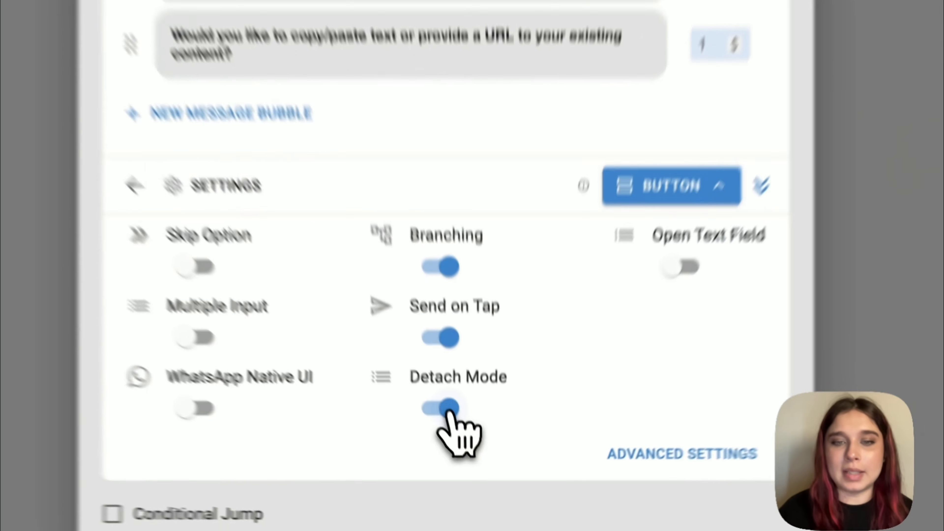
Step: Toggle Detach Mode in the welcome_message button settings and save the gambit
click(469, 461)
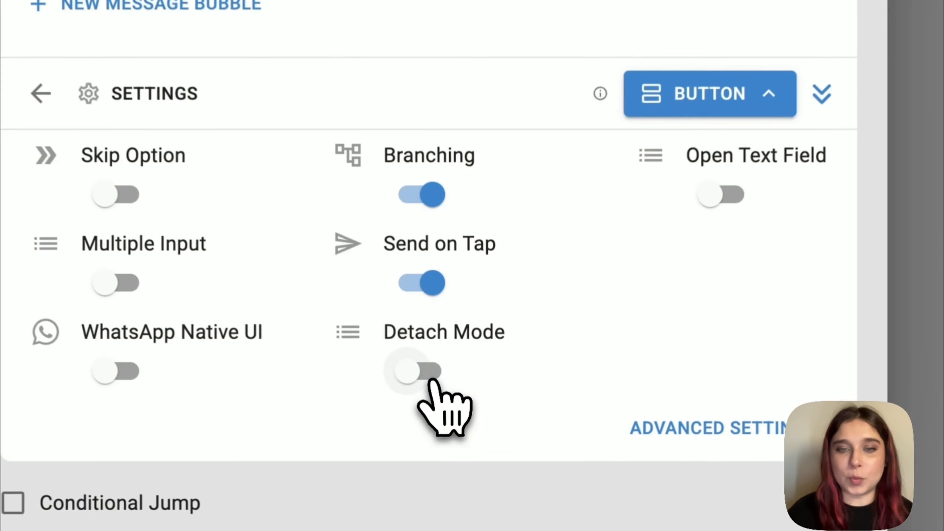
click(469, 461)
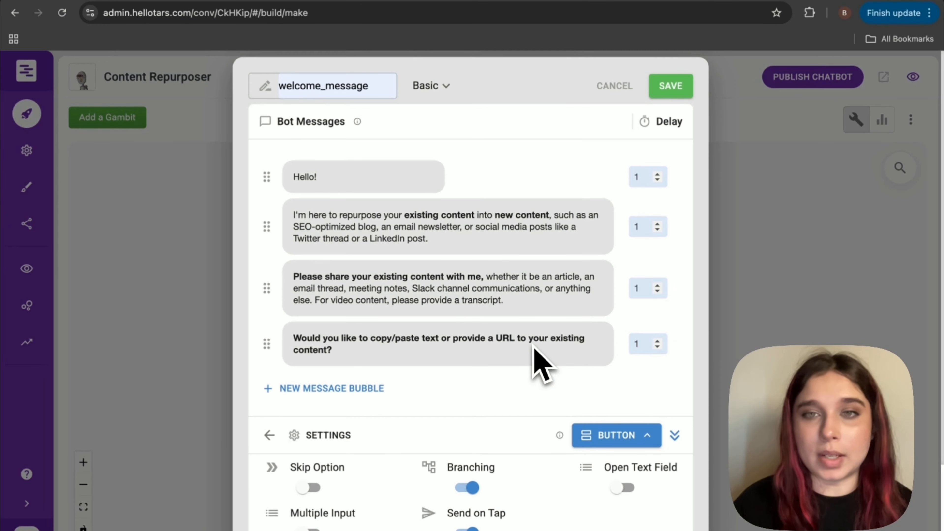
scroll(532, 315, down, 1)
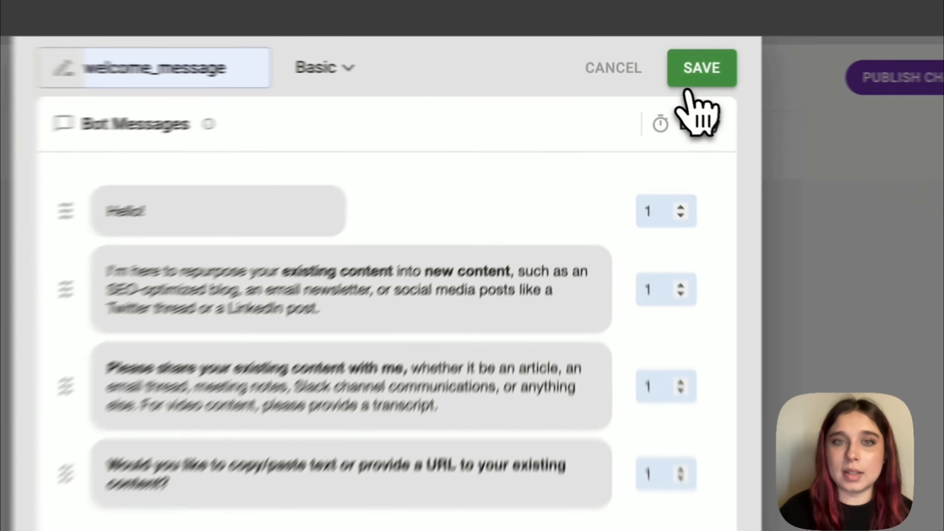
click(671, 70)
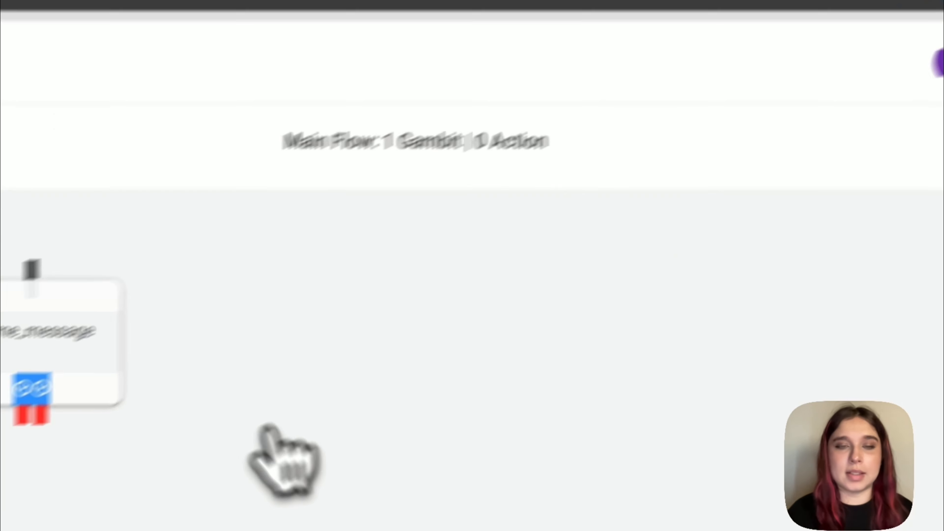
Step: Move the welcome_message gambit to the upper middle of the canvas and add a new gambit below and left of it
drag(21, 360, 282, 383)
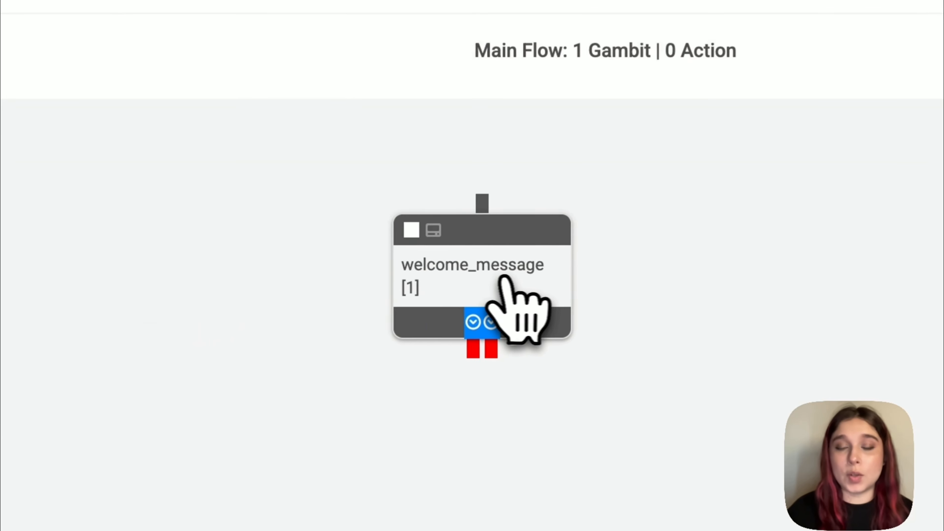
drag(508, 277, 554, 274)
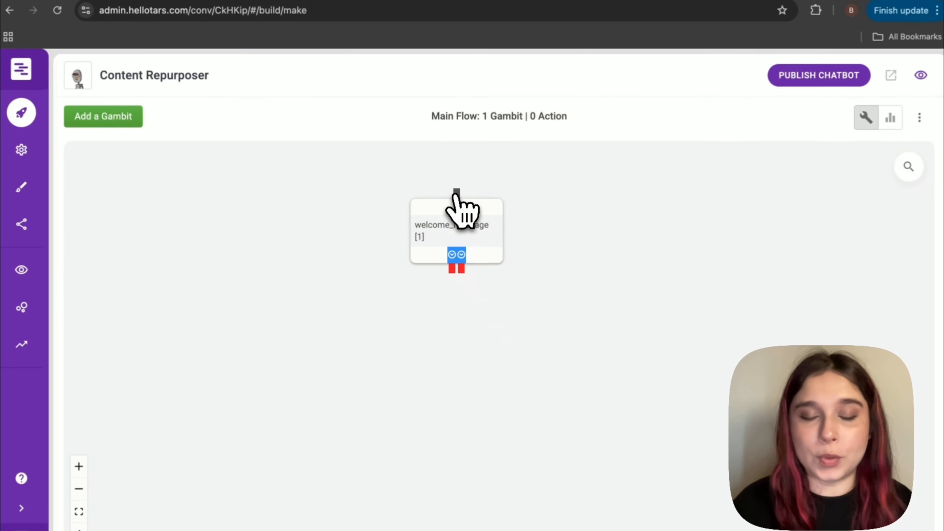
click(111, 121)
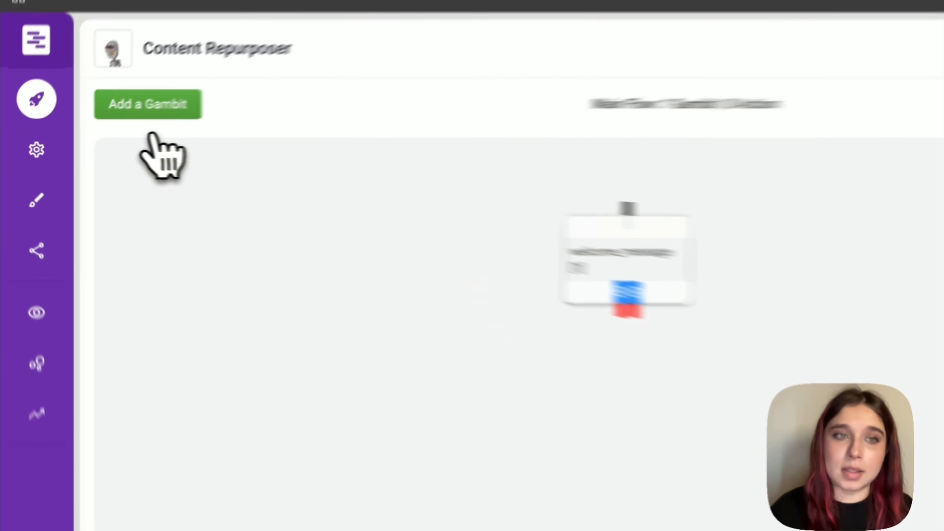
drag(302, 311, 706, 441)
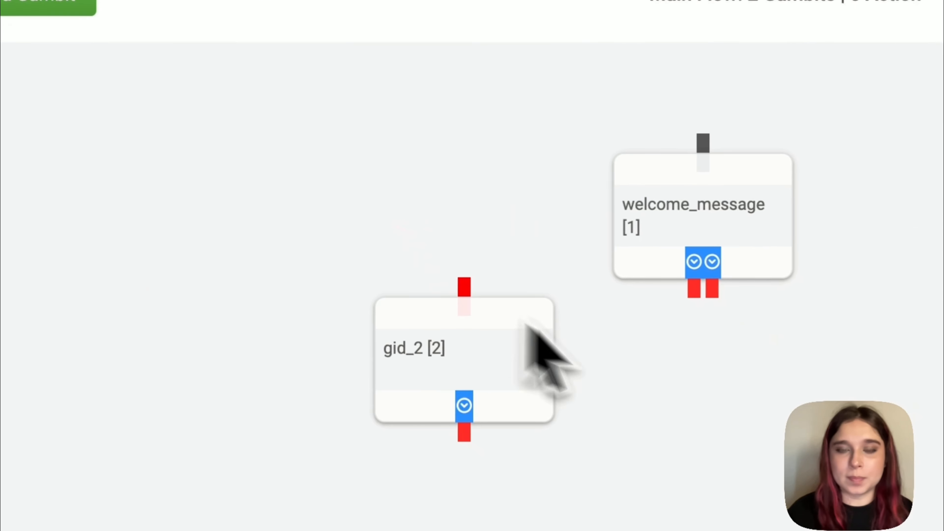
click(550, 366)
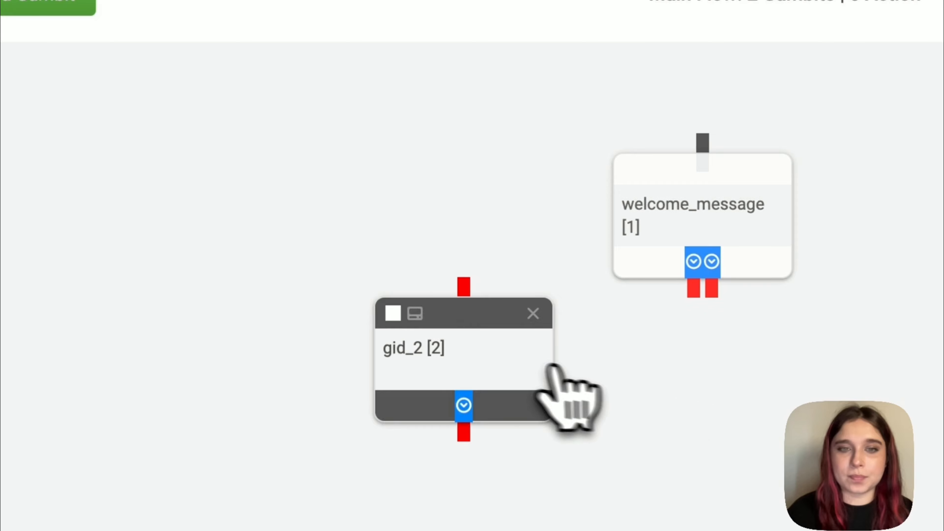
drag(541, 394, 576, 432)
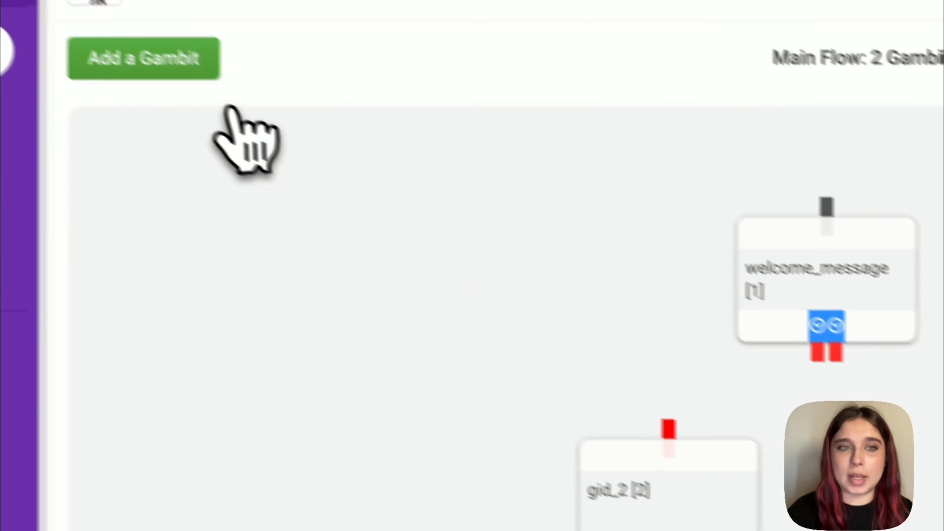
Step: Add a third gambit beside gid_2 and connect welcome_message's first output to gid_2 and its second output to gid_3
click(67, 13)
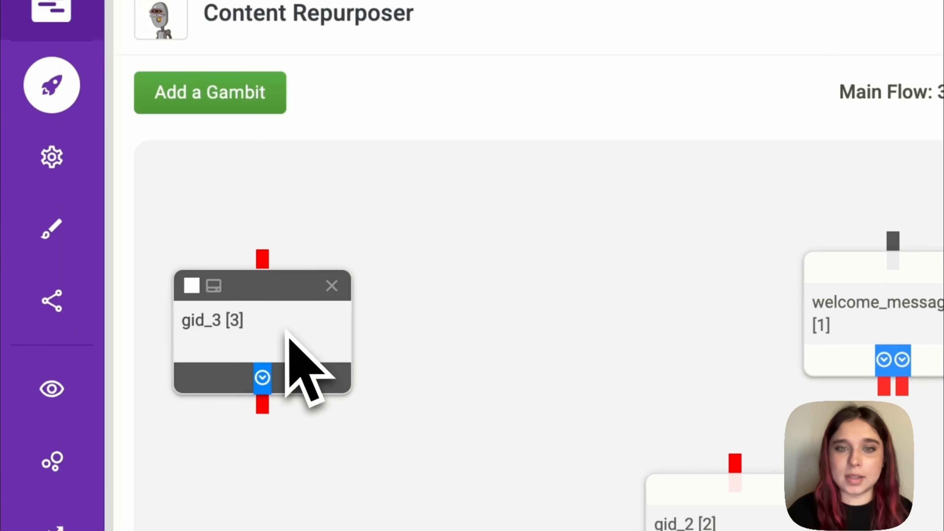
drag(288, 333, 943, 530)
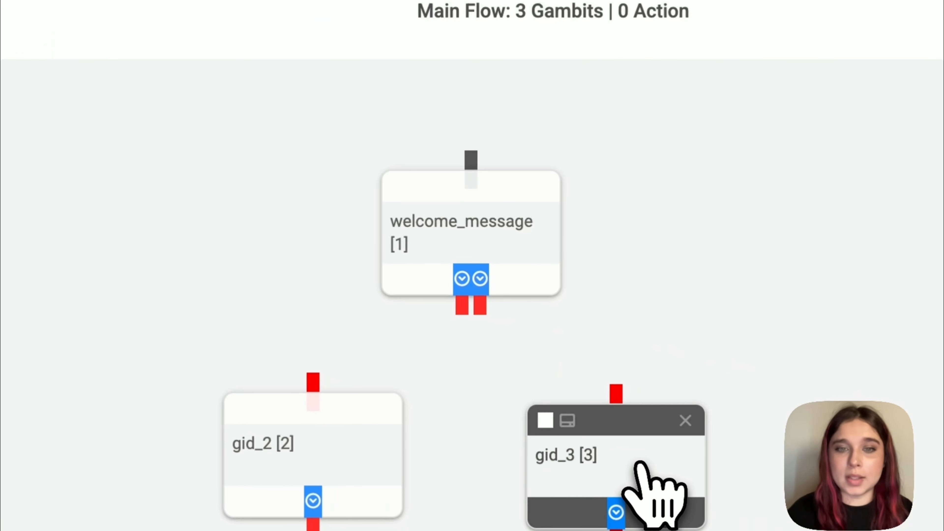
drag(462, 305, 337, 366)
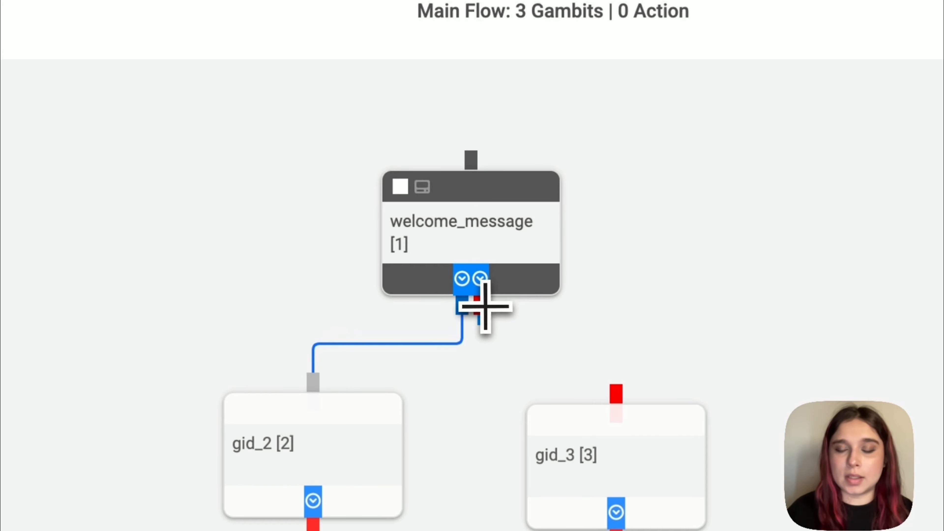
drag(484, 307, 618, 391)
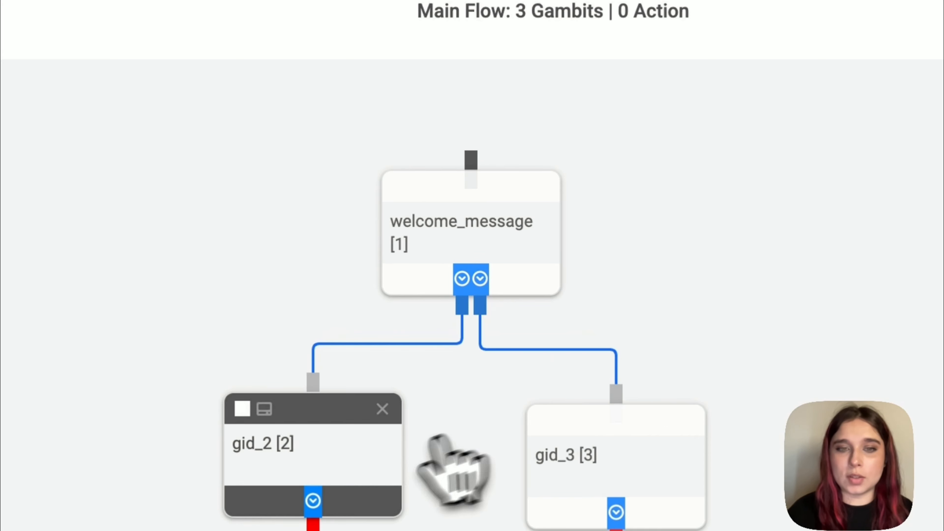
Step: Open the gid_2 gambit and rename it link_prompt
click(349, 453)
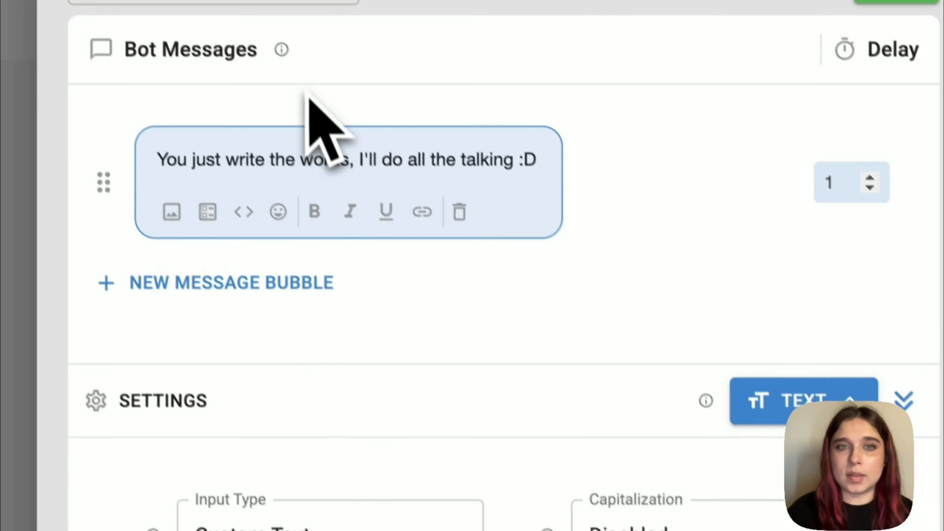
double_click(396, 193)
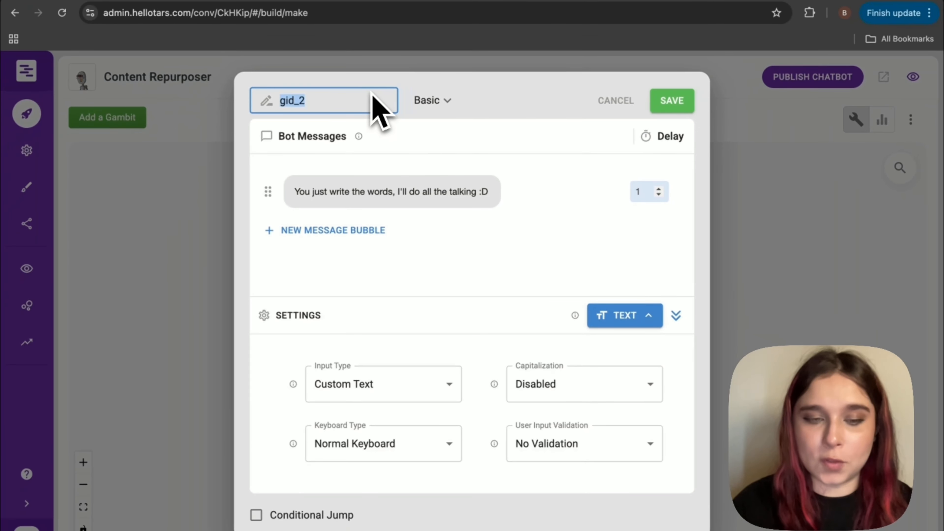
text(link_)
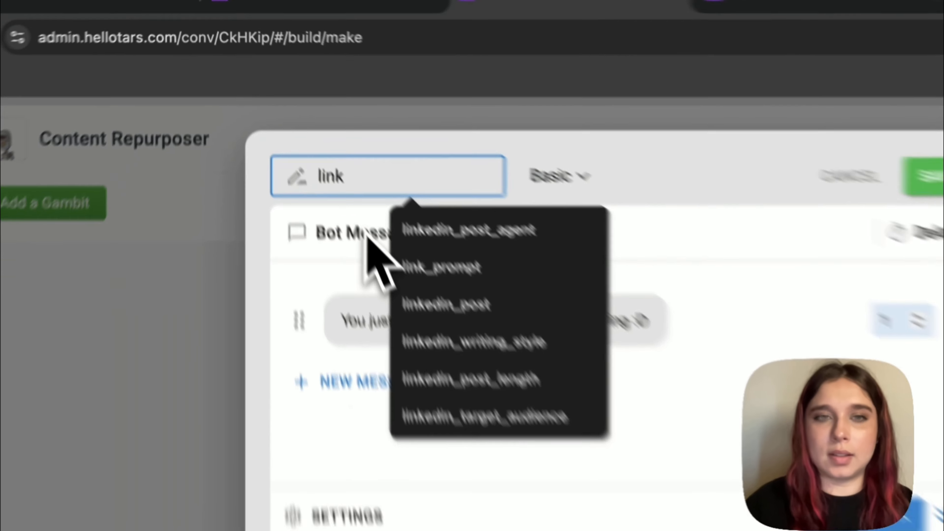
text(prompt)
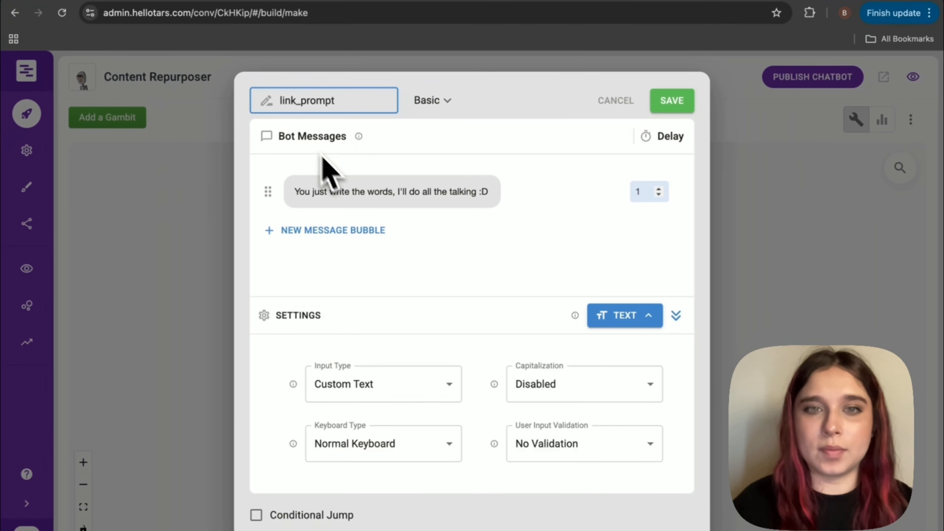
Step: Replace the link_prompt gambit's default bot message with "Please paste URL of your content."
click(394, 192)
triple_click(381, 194)
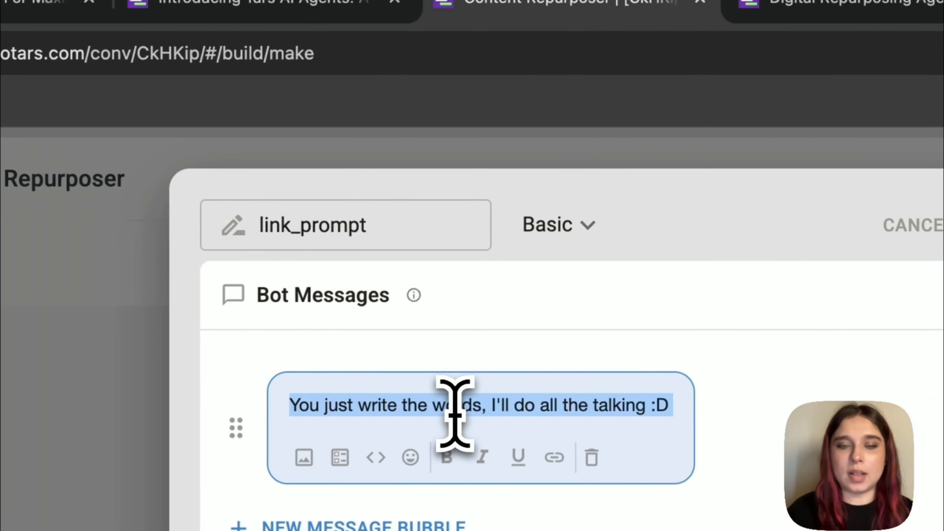
text(Please paste U)
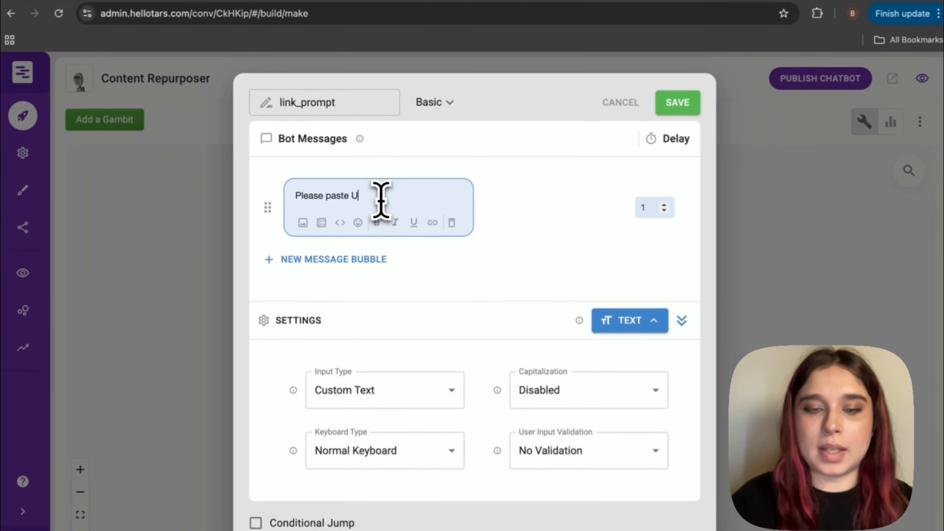
text(RL)
text( o)
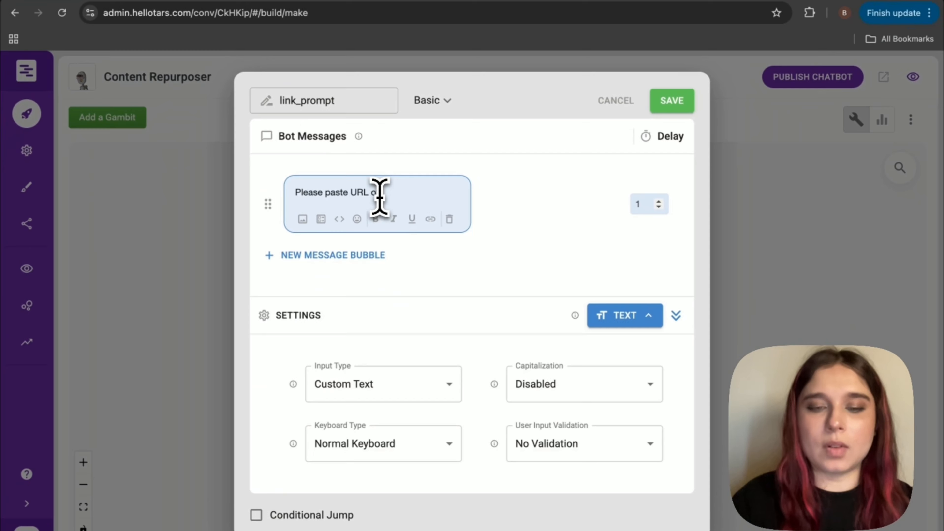
text(f your content.)
Step: Set the link_prompt gambit's input type to No Input
click(622, 317)
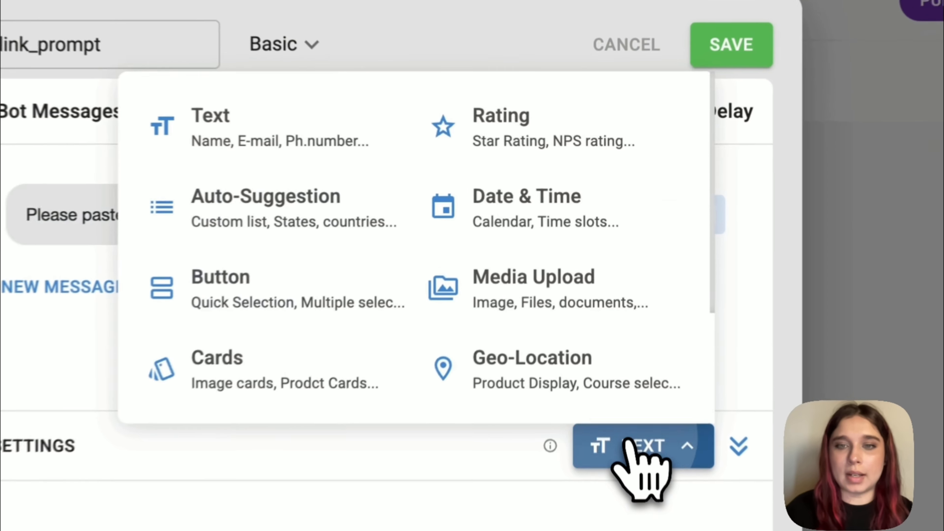
scroll(577, 259, down, 2)
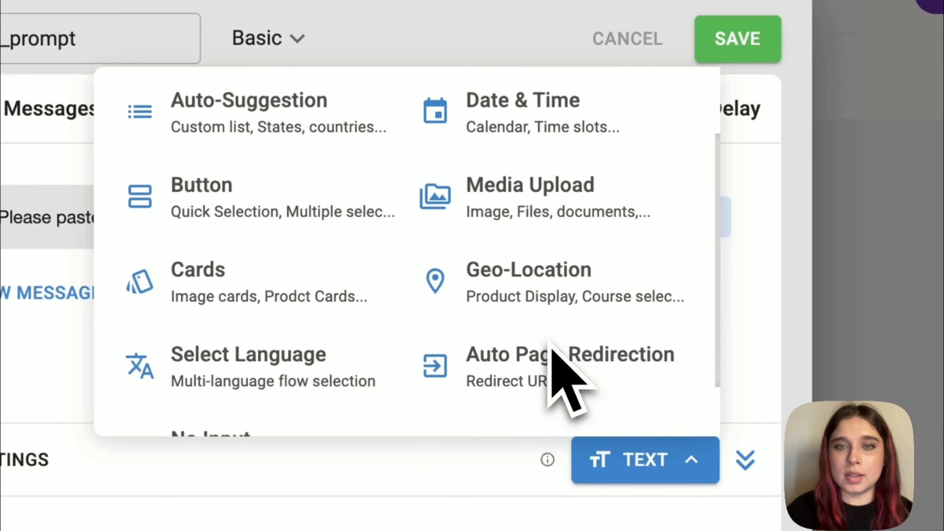
scroll(554, 357, down, 2)
click(240, 383)
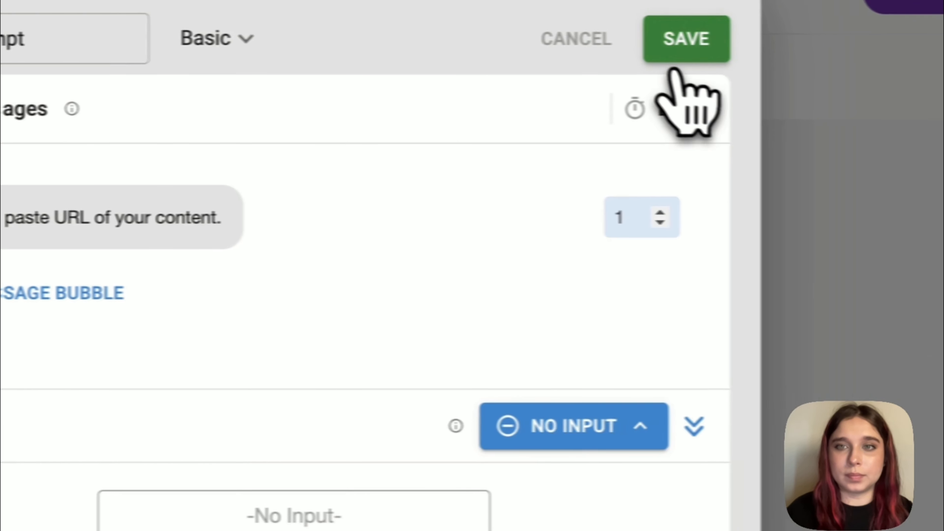
Step: Save the link_prompt gambit, open gid_3 and rename it paste_prompt
click(738, 38)
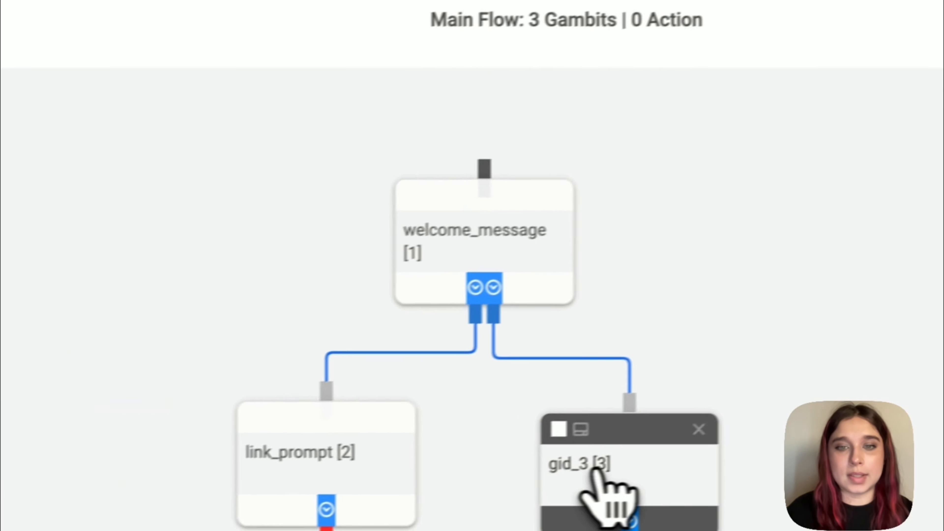
click(334, 524)
double_click(350, 150)
text(paste)
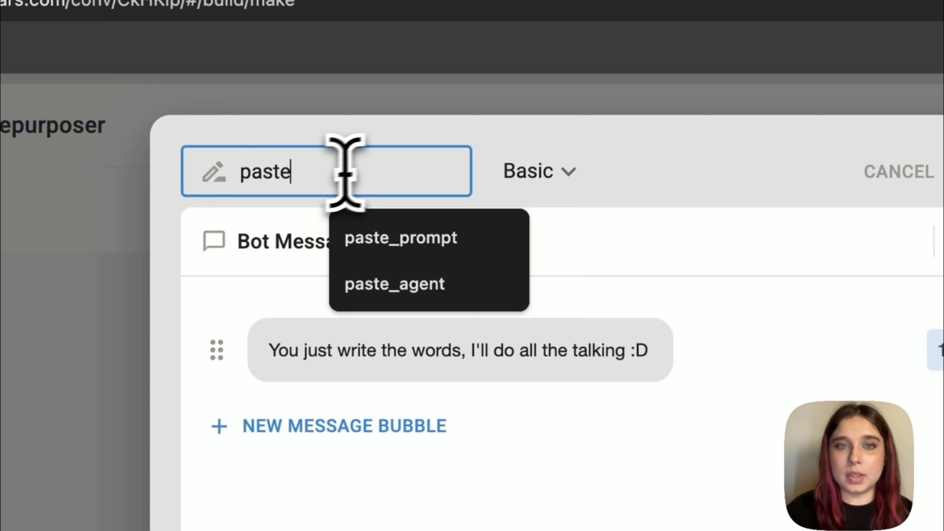
click(376, 242)
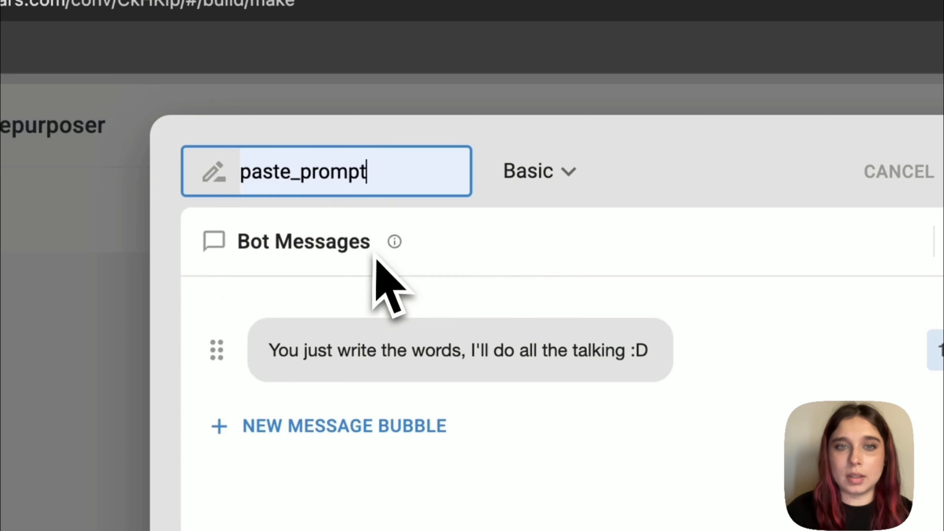
Step: Replace the paste_prompt gambit's default bot message with "Please copy/paste the content.", and save it with the No Input input type
click(610, 353)
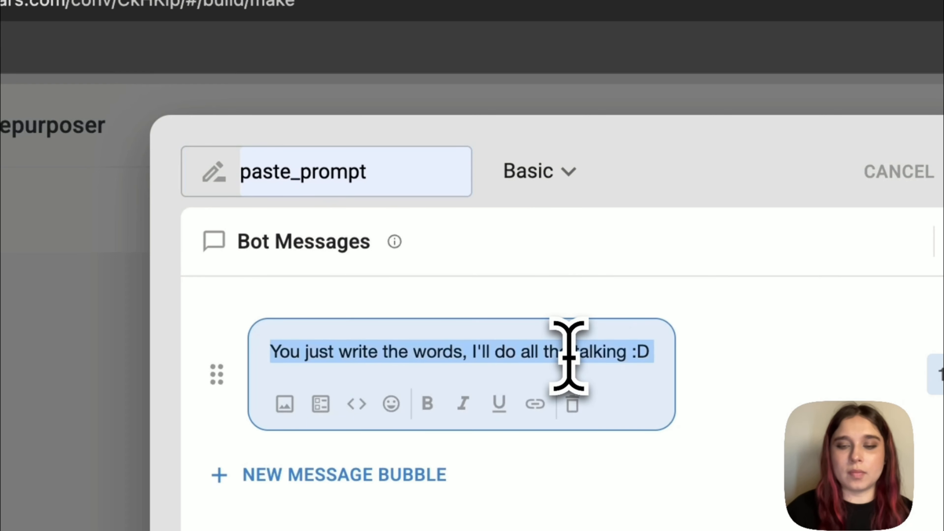
text(Please copy/paste the content.)
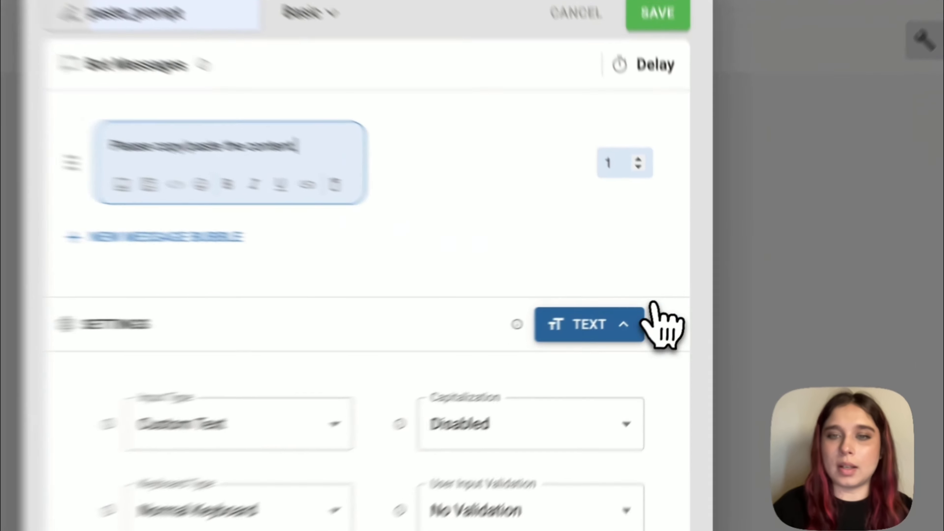
click(631, 327)
scroll(557, 287, down, 5)
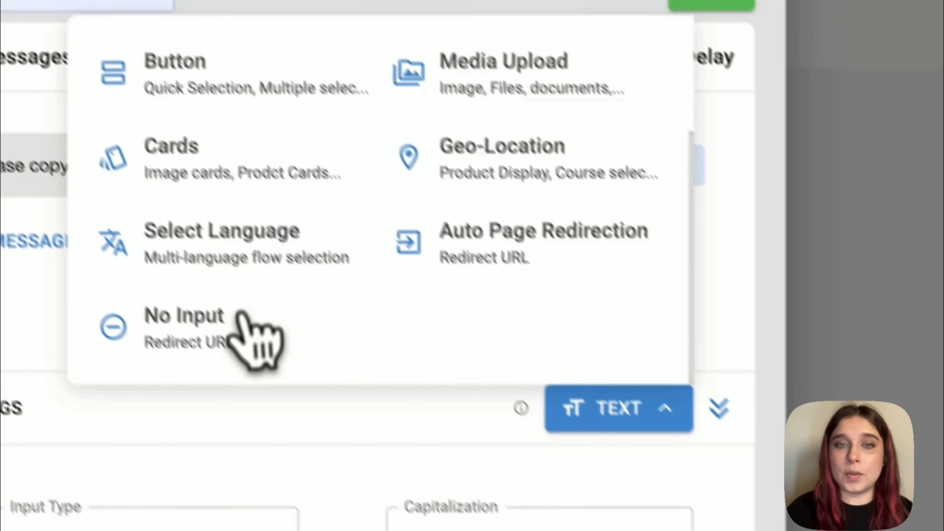
click(243, 314)
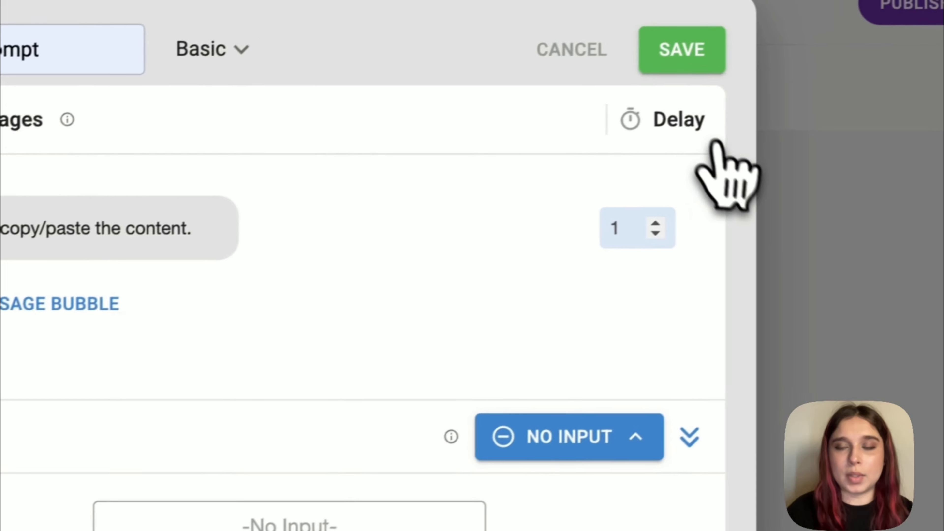
click(712, 4)
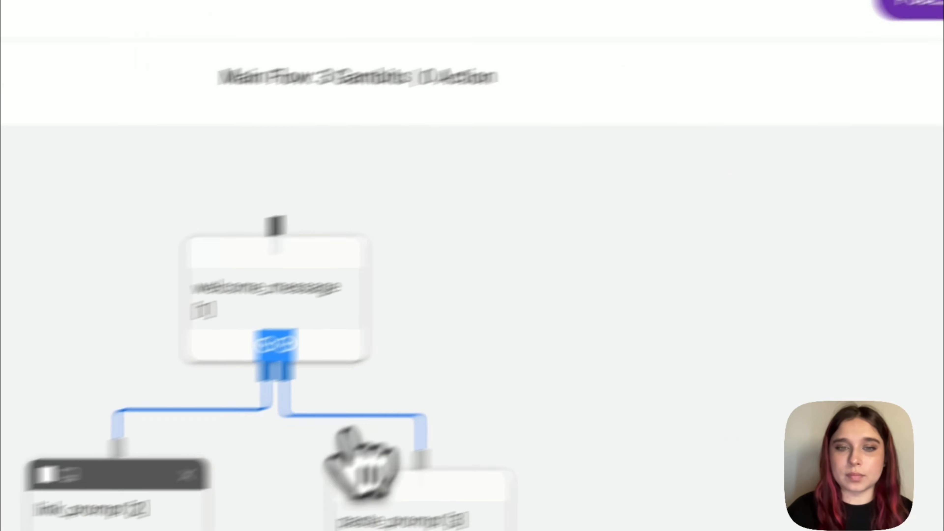
click(109, 523)
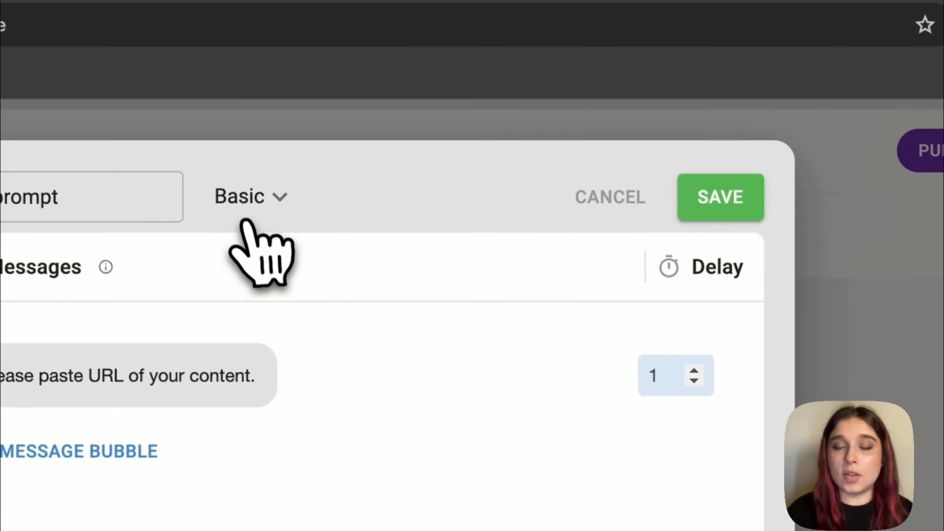
click(248, 209)
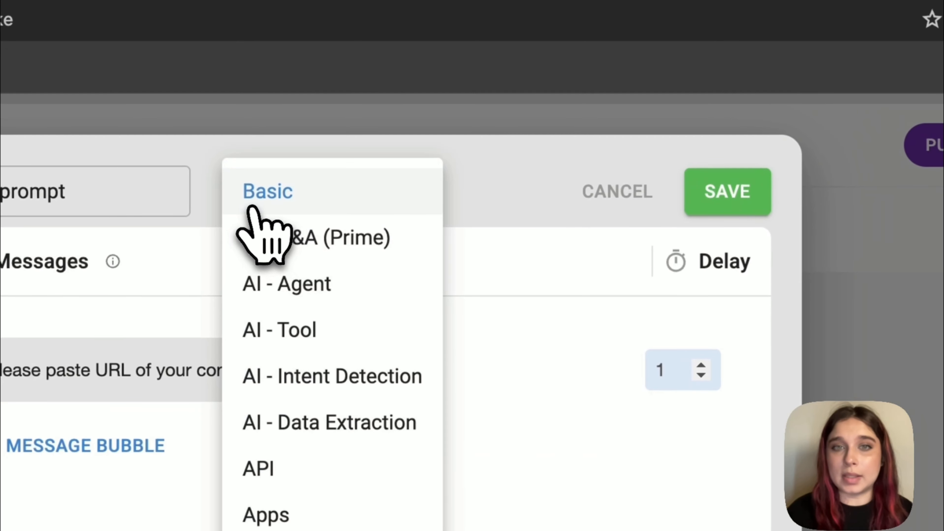
click(255, 207)
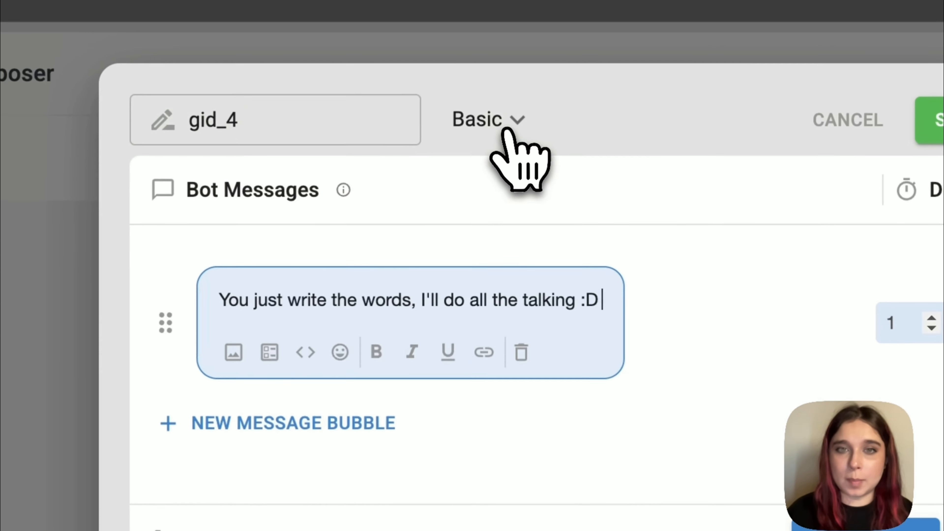
Step: Set the gid_4 gambit's type to AI - Agent, rename it link_agent and save it
click(515, 132)
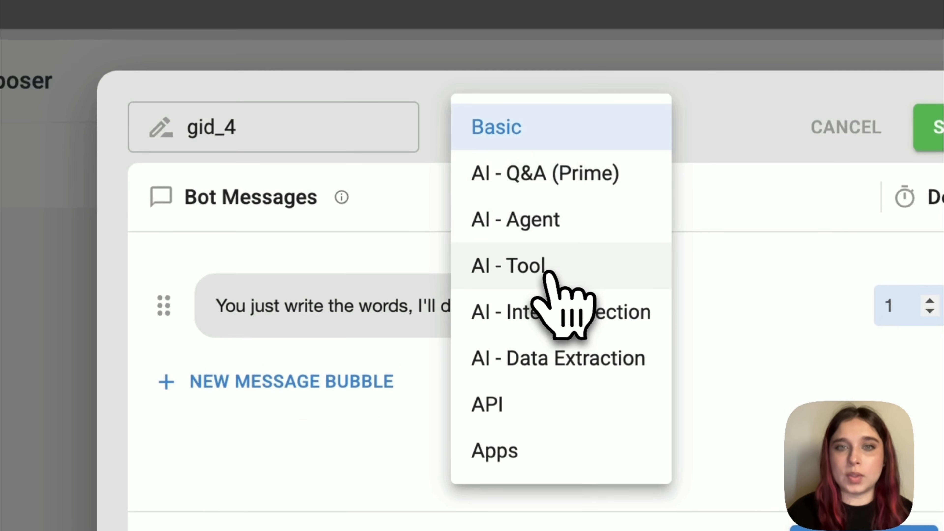
click(548, 223)
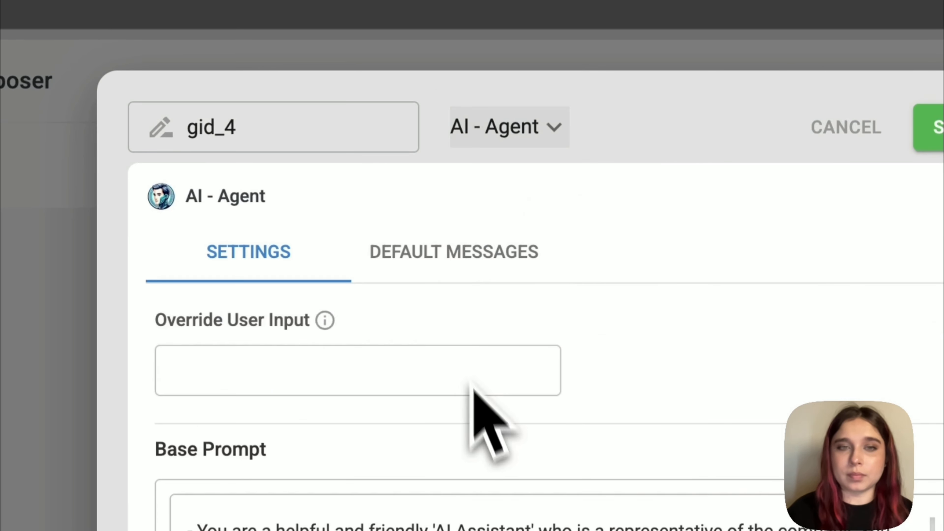
click(384, 147)
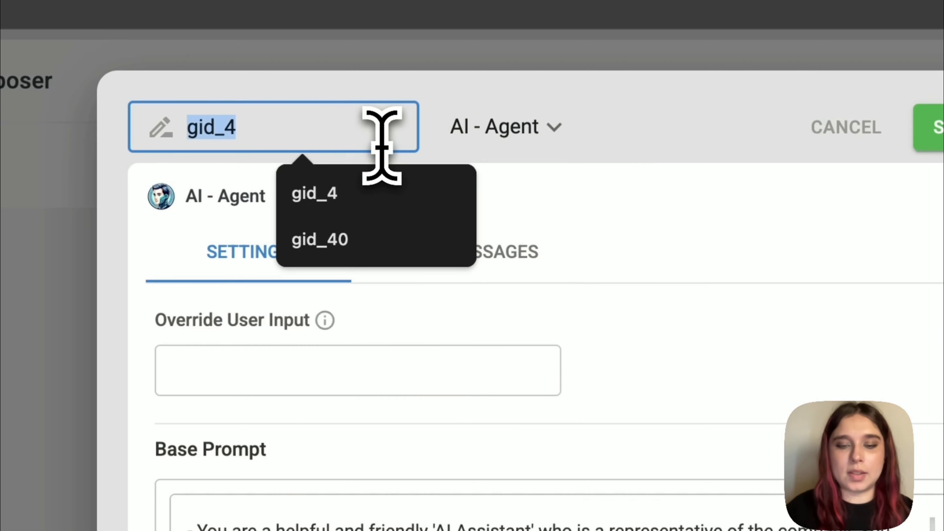
text(link_agent)
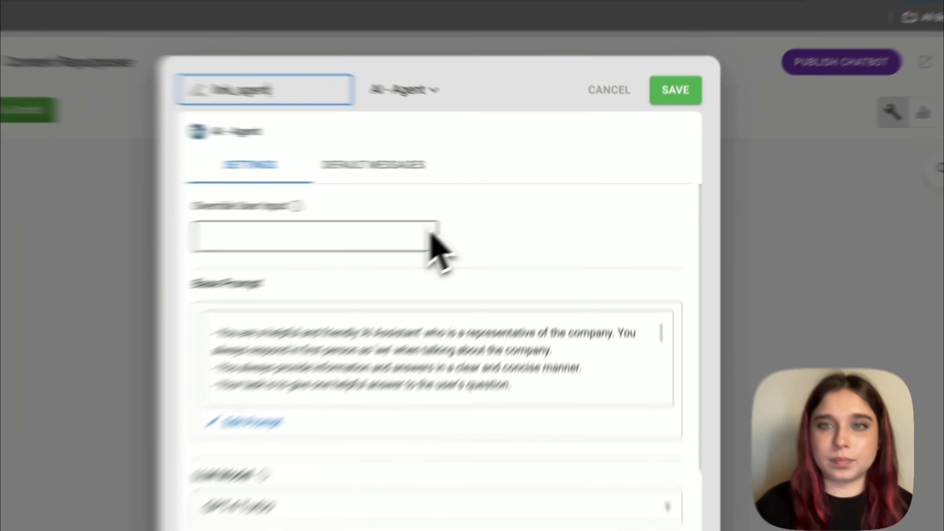
click(671, 91)
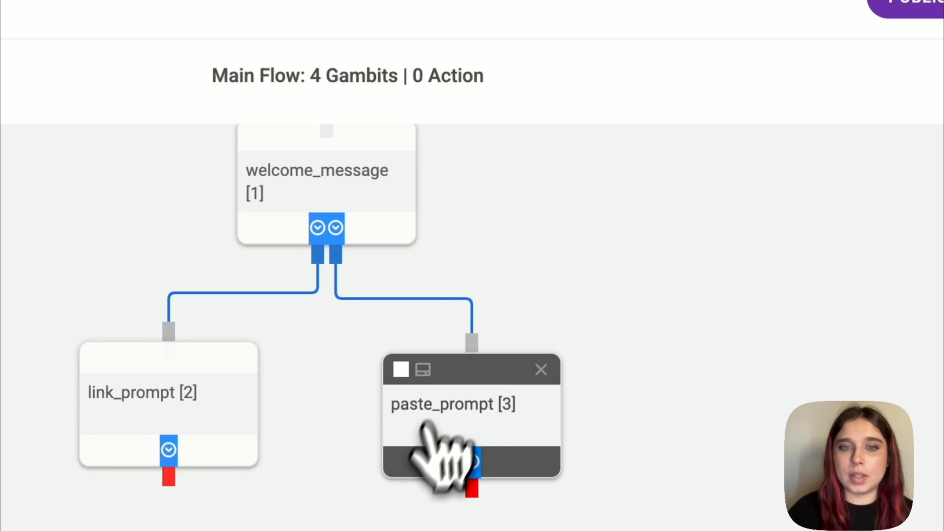
Step: Add an AI - Agent gambit named paste_agent below paste_prompt, and connect link_prompt to link_agent and paste_prompt to paste_agent
click(222, 86)
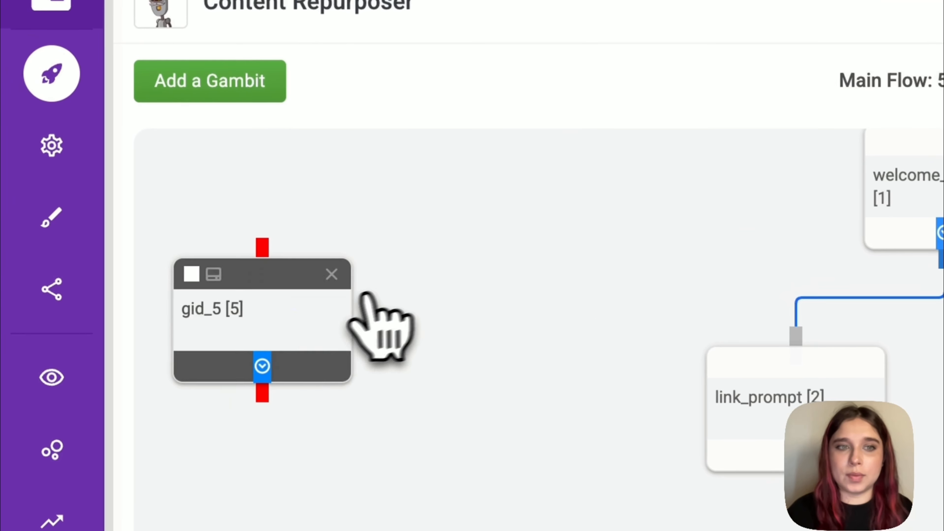
drag(194, 270, 762, 387)
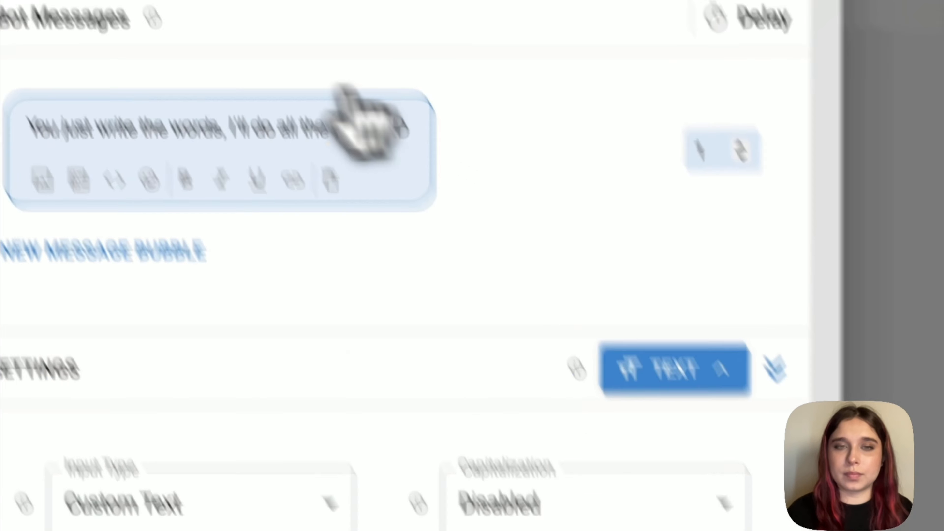
double_click(248, 164)
text(past)
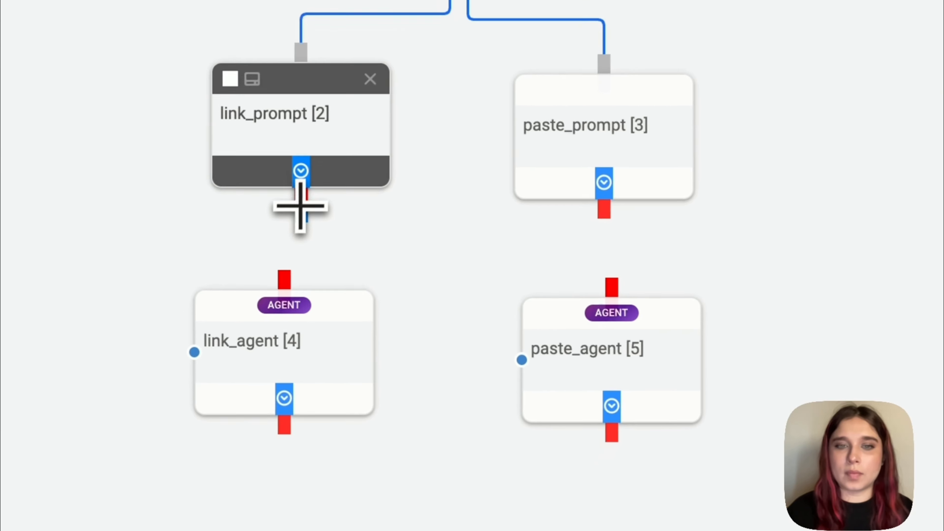
drag(303, 200, 291, 274)
drag(612, 196, 616, 276)
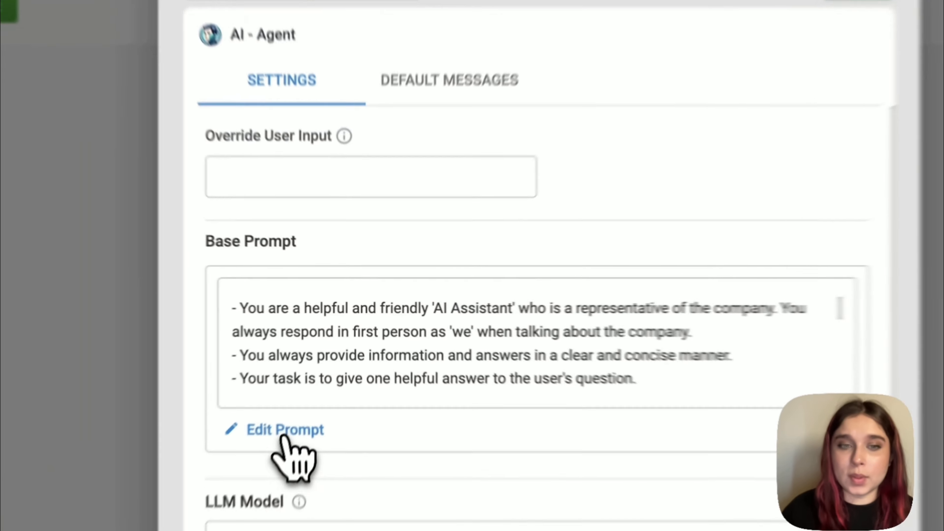
Step: Replace link_agent's base prompt with "The user will provide a URL. Use Firecrawl to scrape the URL" and delete its default recurring message
click(317, 385)
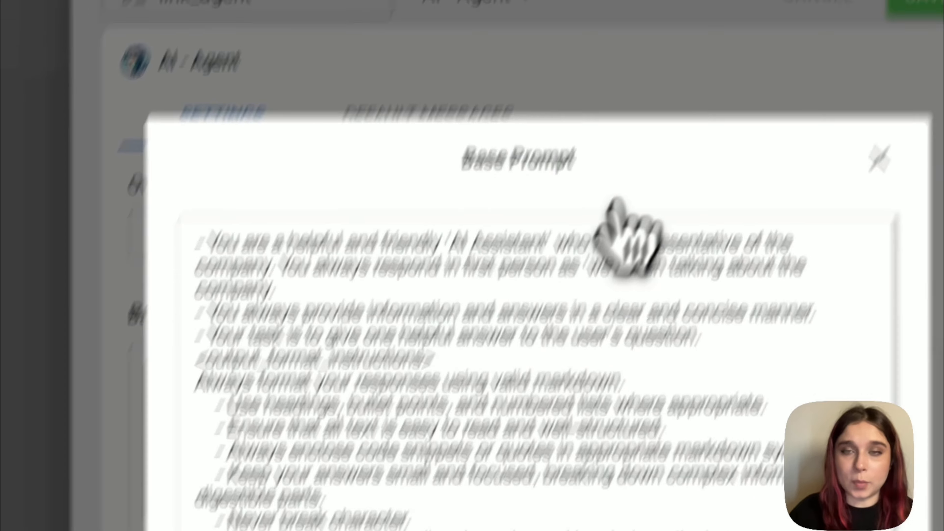
key(super+a)
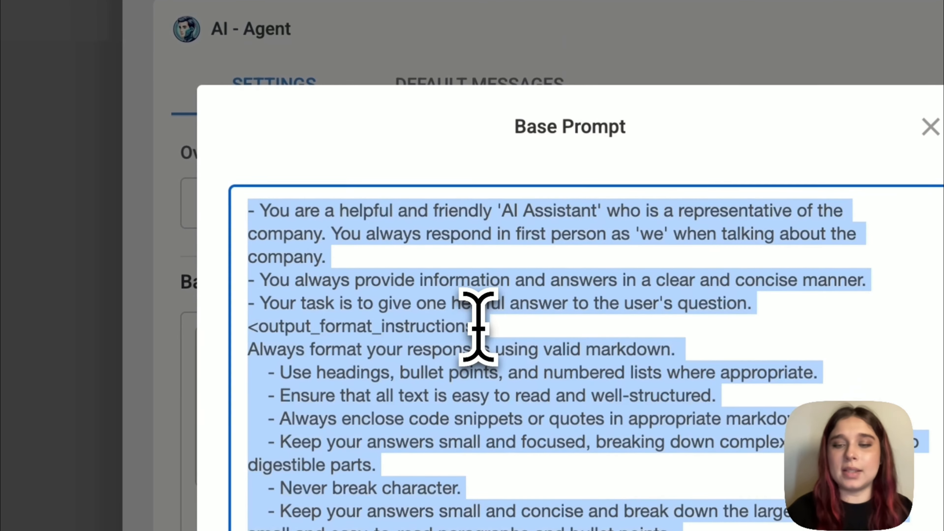
key(BackSpace)
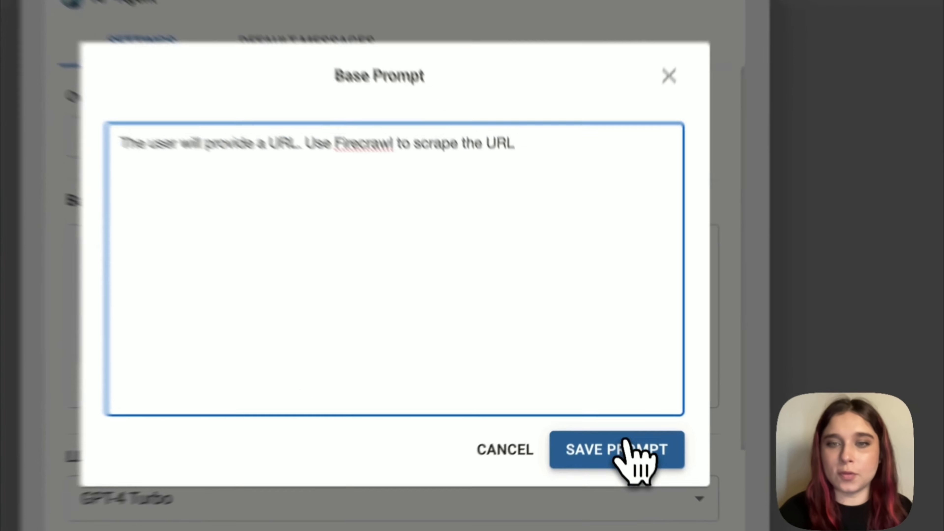
click(619, 424)
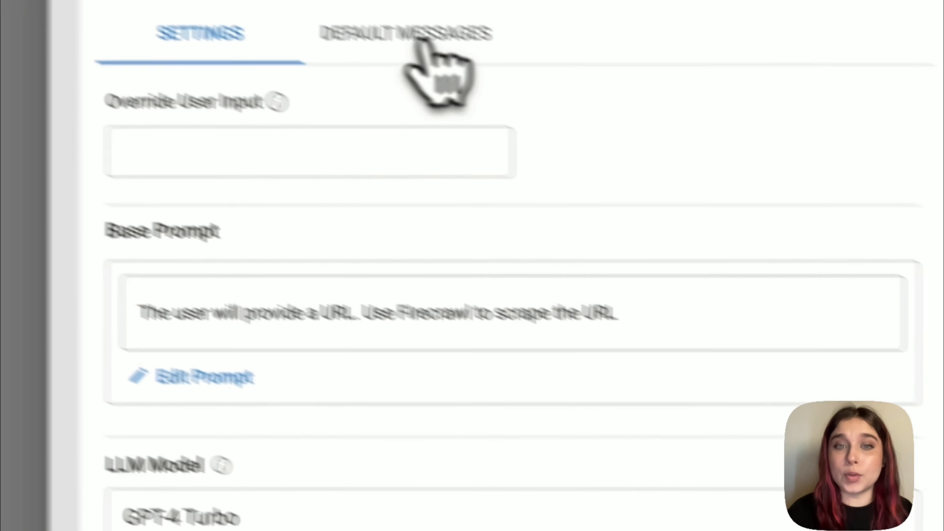
click(423, 40)
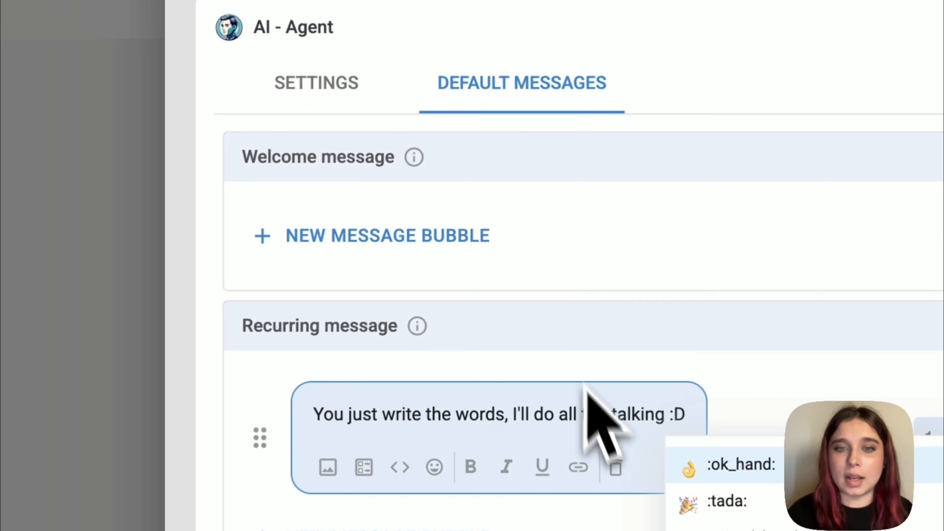
click(616, 468)
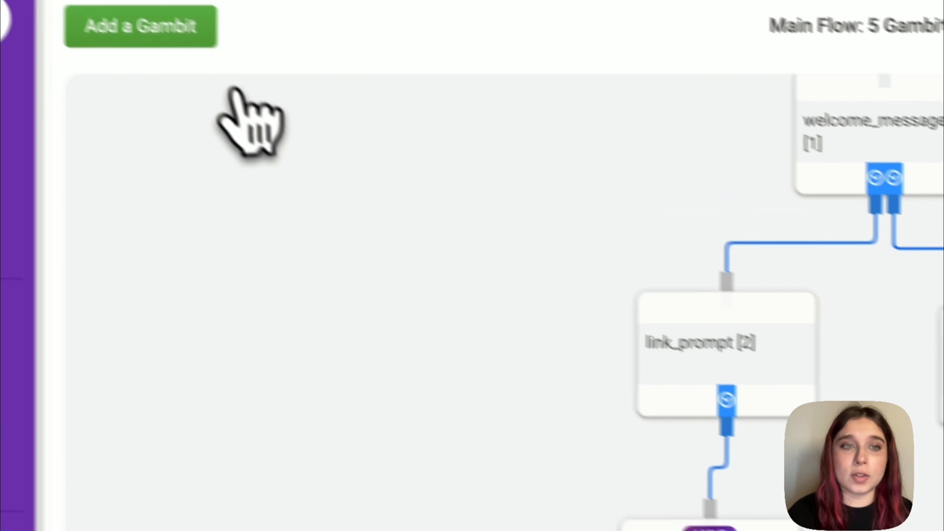
Step: Add a sixth gambit to the left of link_agent and set its type to AI - Tool
click(260, 66)
drag(316, 303, 480, 389)
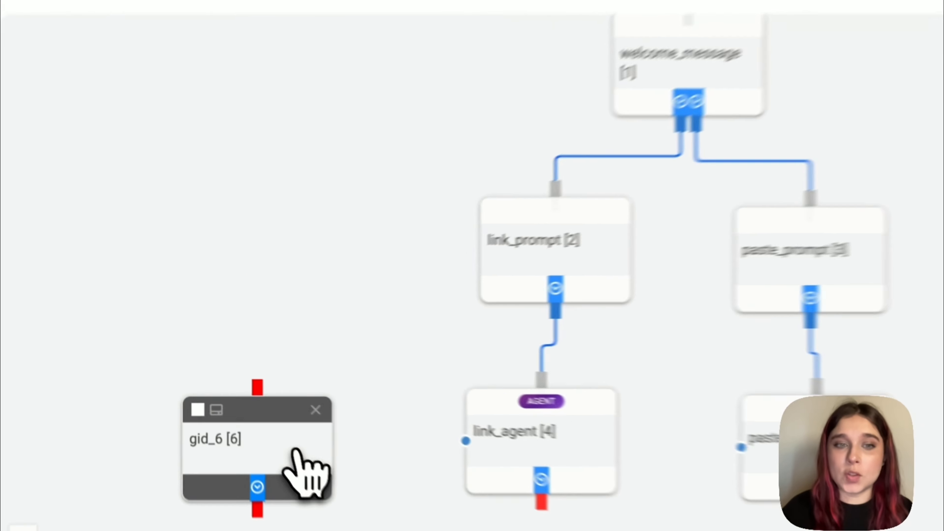
click(256, 423)
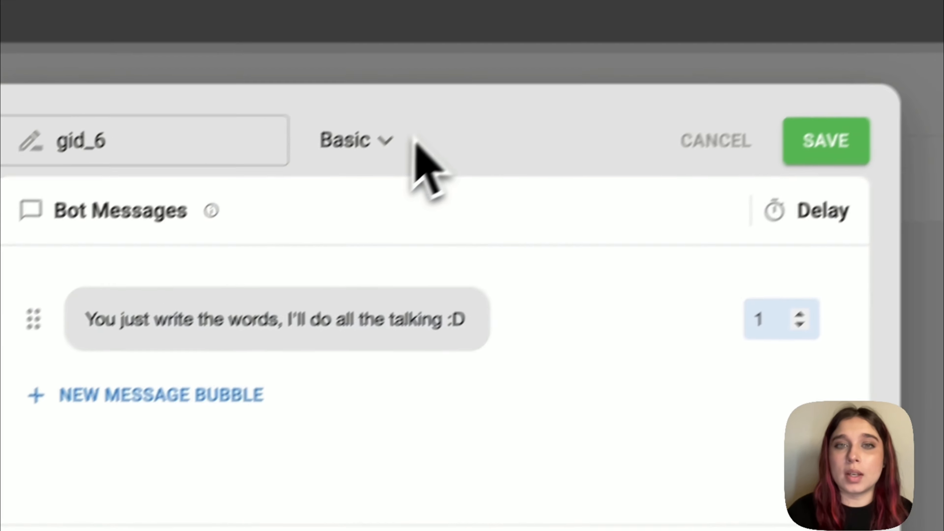
click(414, 141)
click(394, 244)
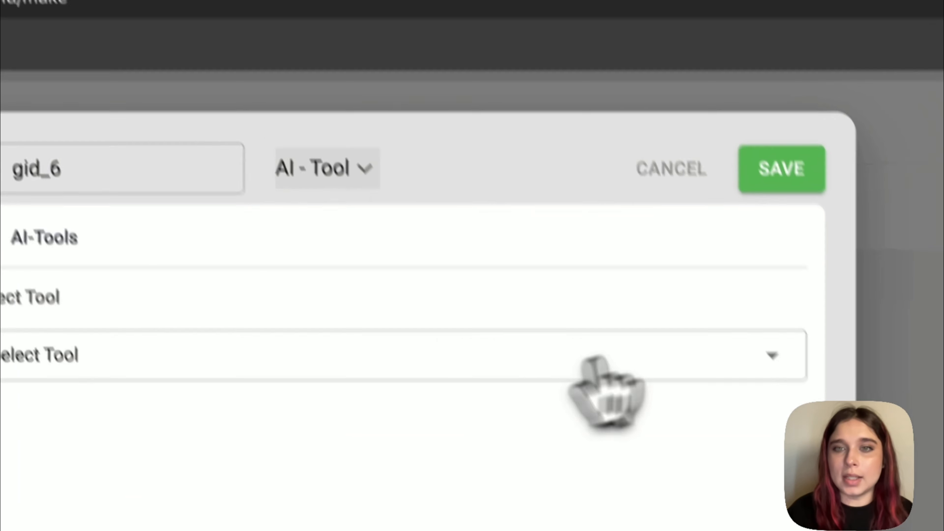
Step: Choose FireCrawl Web Tools as the gid_6 gambit's tool, save it and connect it to link_agent
click(777, 361)
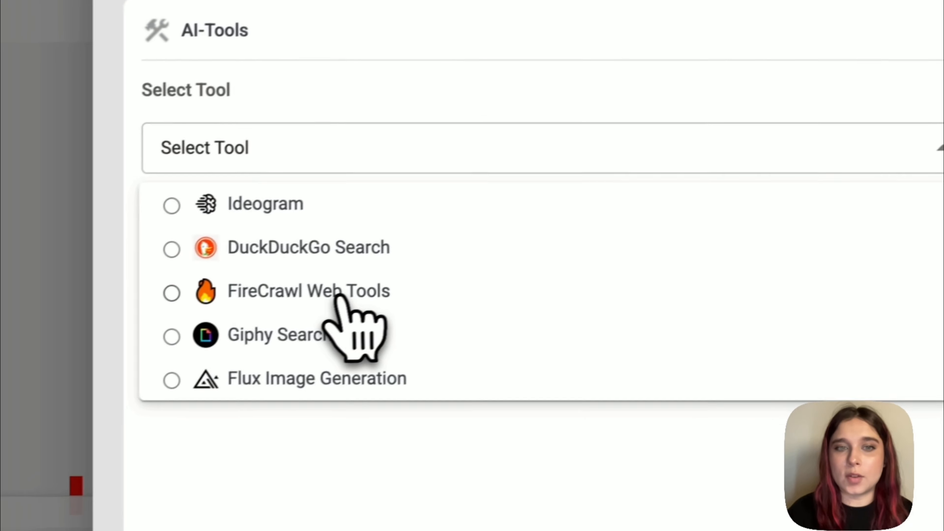
click(160, 341)
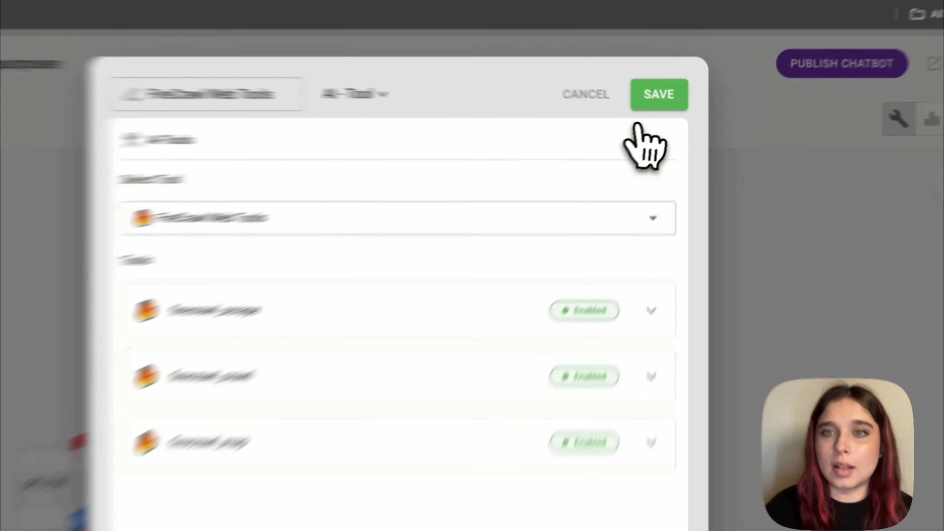
click(672, 100)
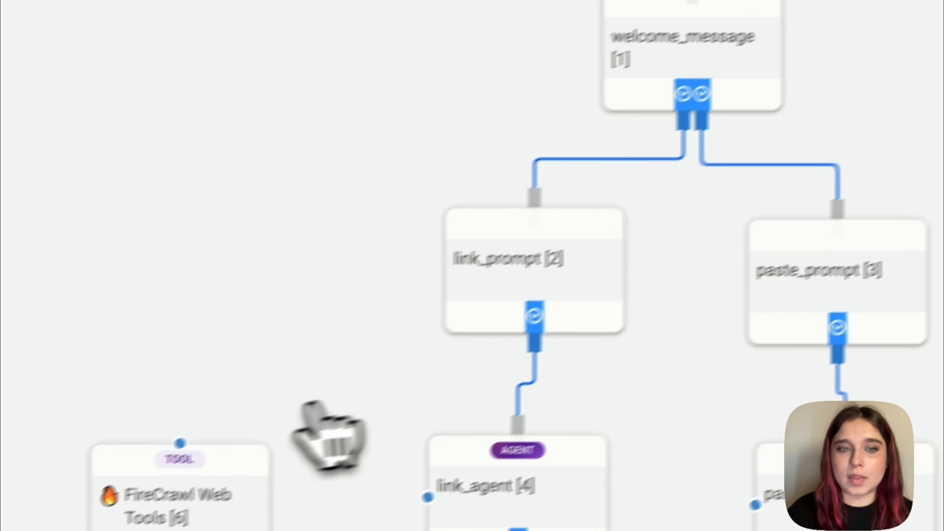
drag(180, 442, 212, 453)
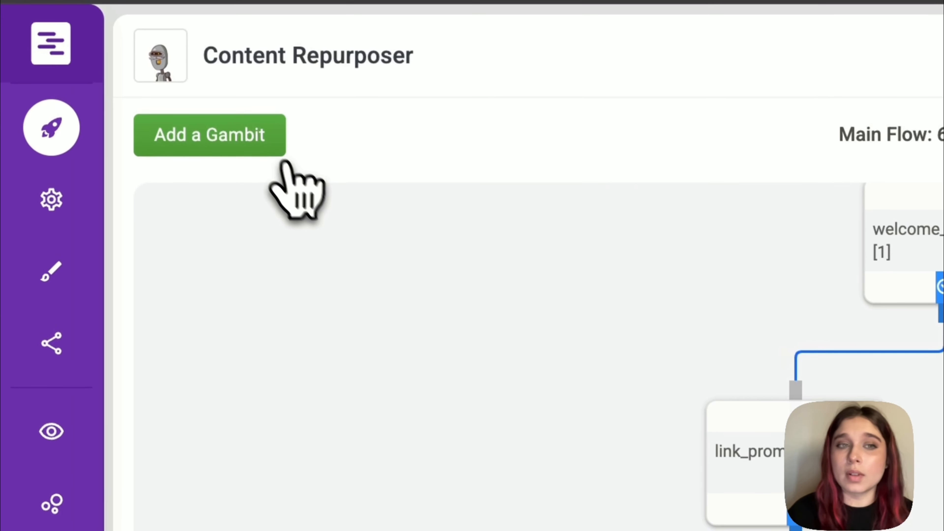
Step: Add a seventh gambit to the right of paste_agent and set its type to AI - Tool
click(267, 143)
drag(273, 357, 783, 392)
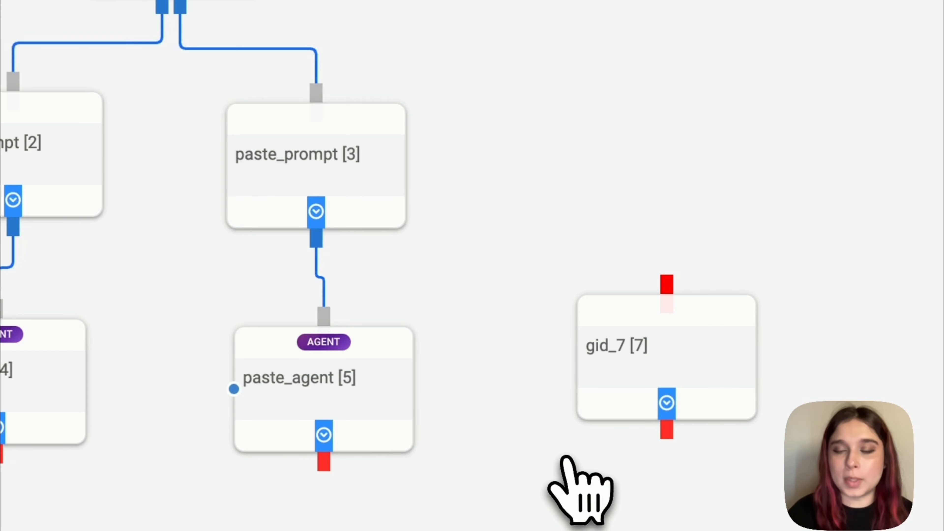
click(599, 357)
click(390, 60)
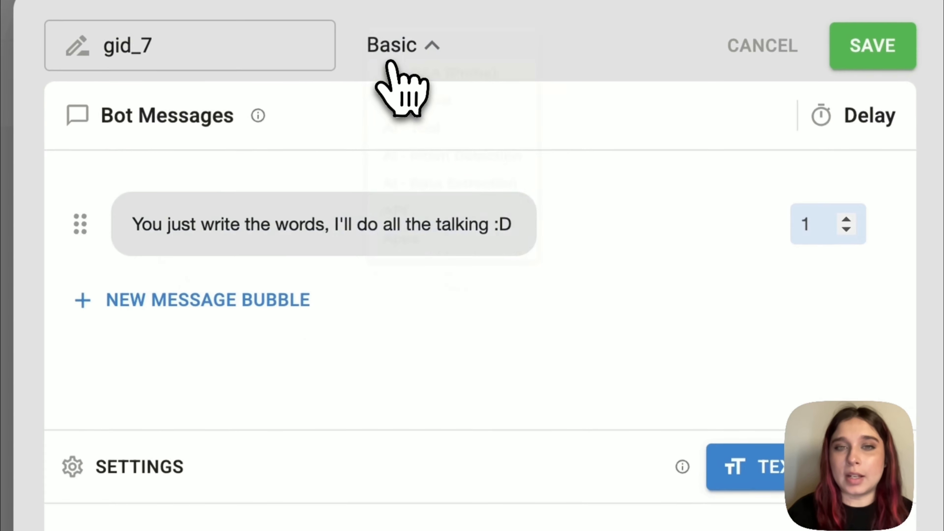
click(483, 202)
Step: Choose Giphy Search as the gid_7 gambit's tool, save it and connect it to paste_agent
click(610, 227)
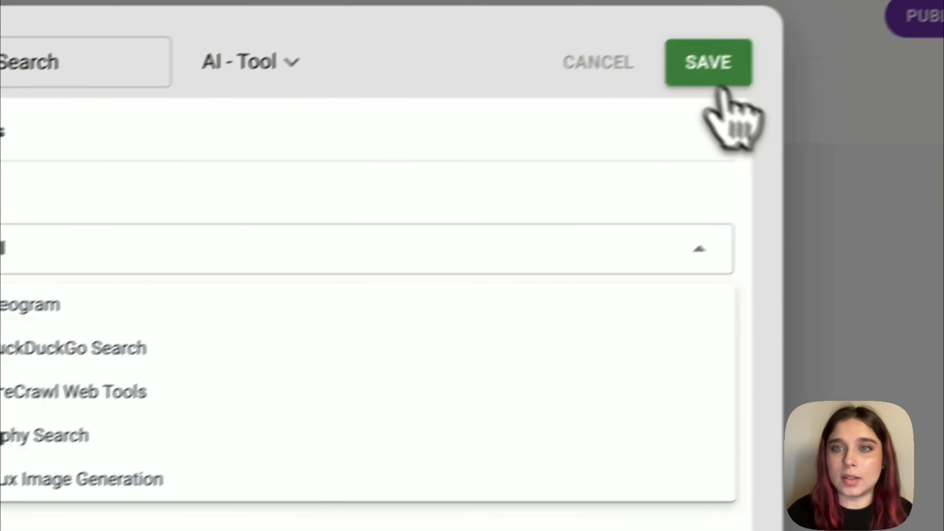
click(707, 65)
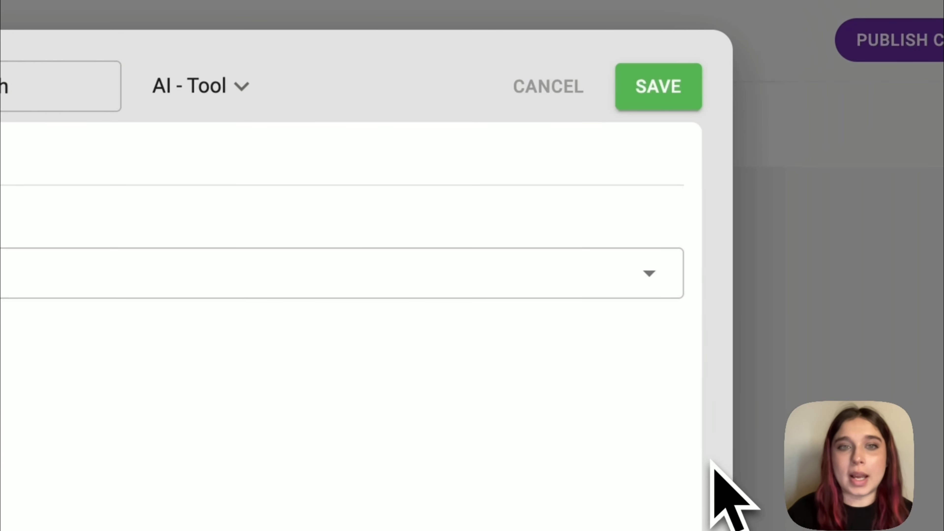
click(632, 275)
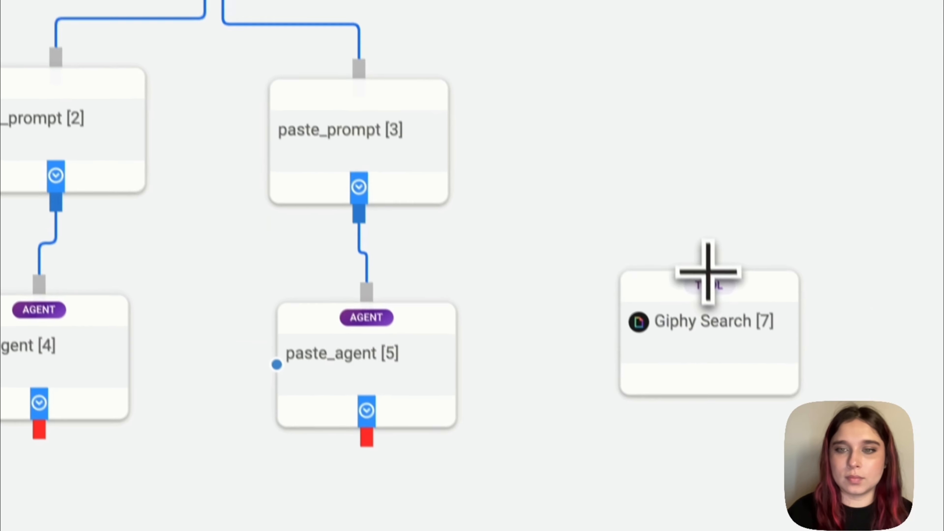
drag(704, 269, 270, 334)
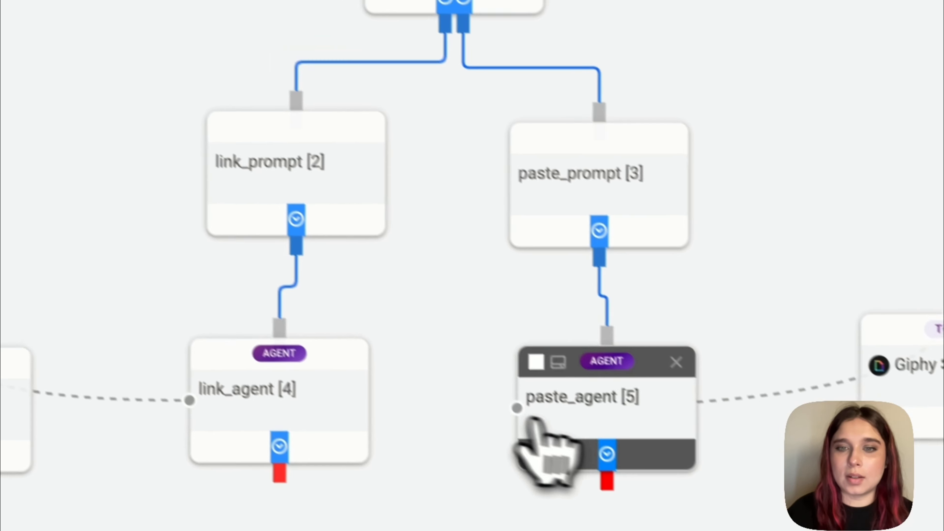
Step: Replace paste_agent's base prompt with "The user will paste content. Analyze the content.", save it, and check and re-save link_agent
click(363, 182)
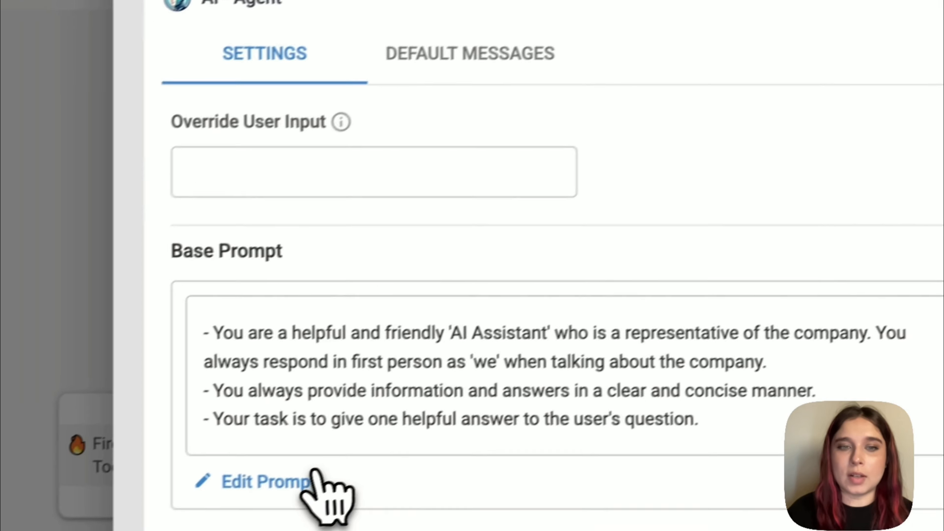
click(314, 481)
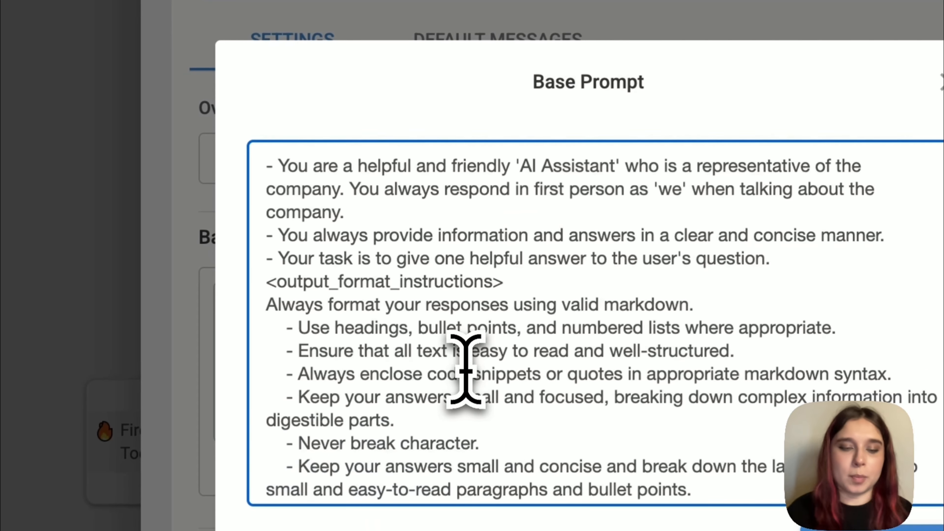
key(ctrl+a)
key(BackSpace)
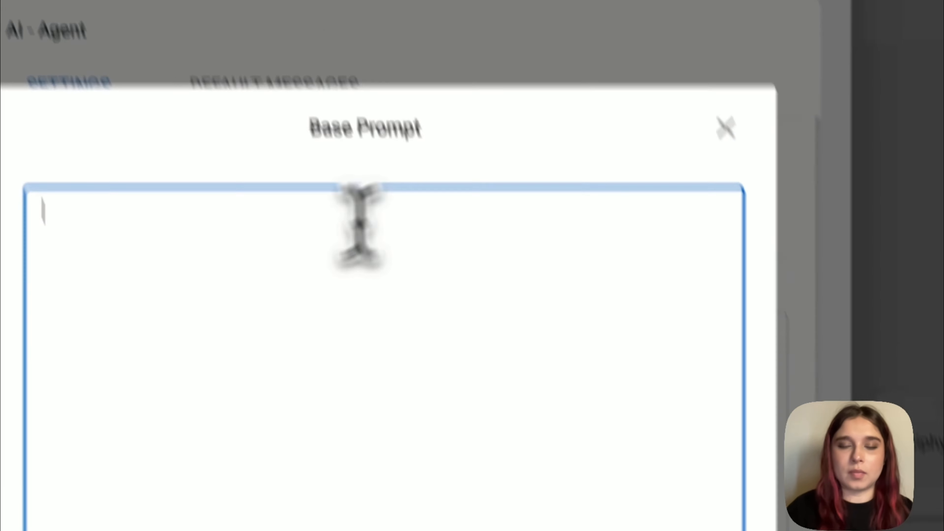
text(The user will paste content. Analyze the content.)
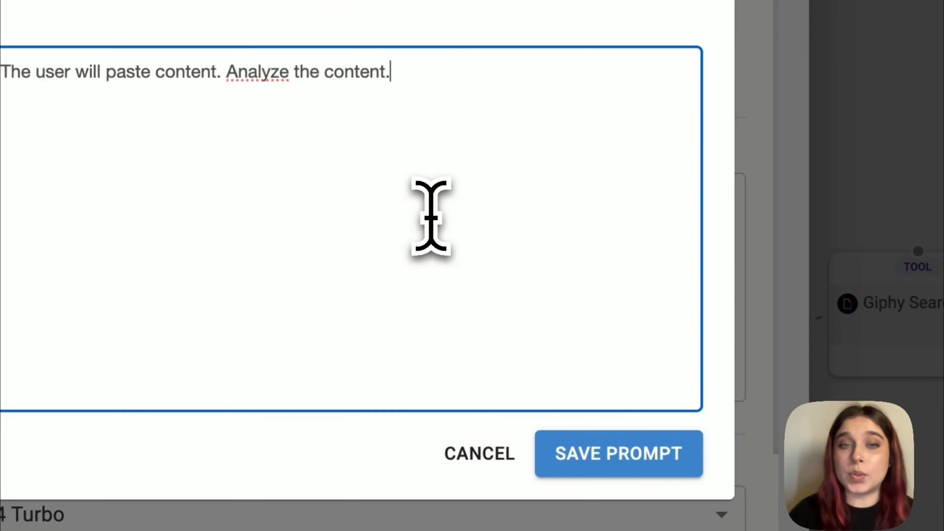
click(602, 465)
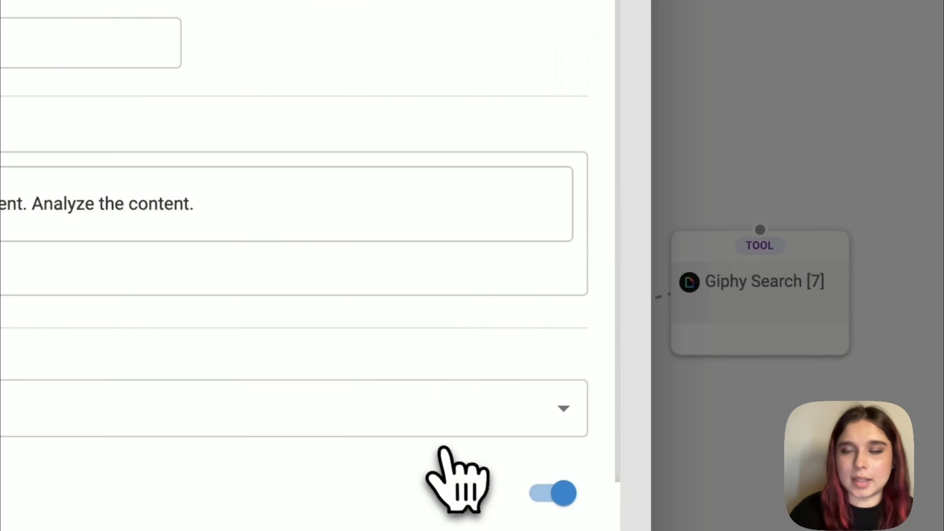
click(691, 41)
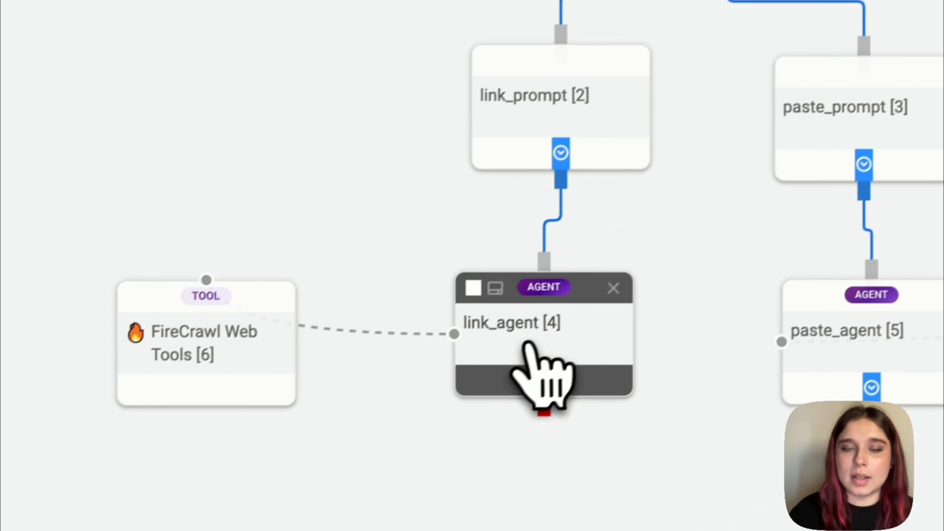
click(544, 375)
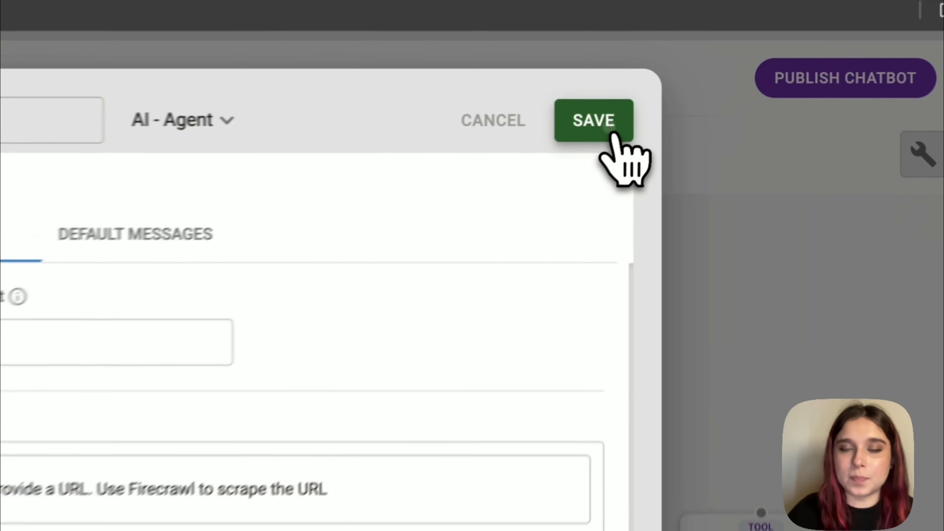
click(672, 101)
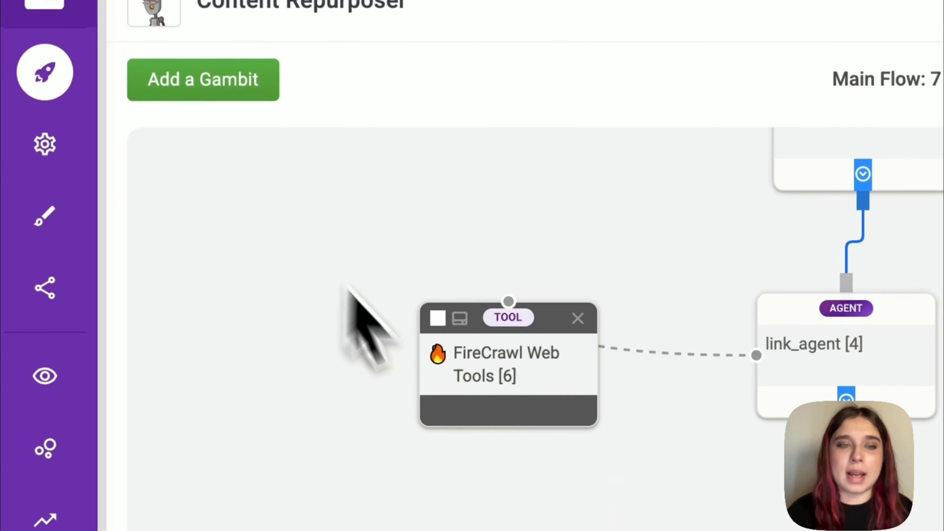
Step: Add an eighth gambit below the two agents and connect both link_agent and paste_agent to it
click(202, 80)
drag(264, 328, 722, 380)
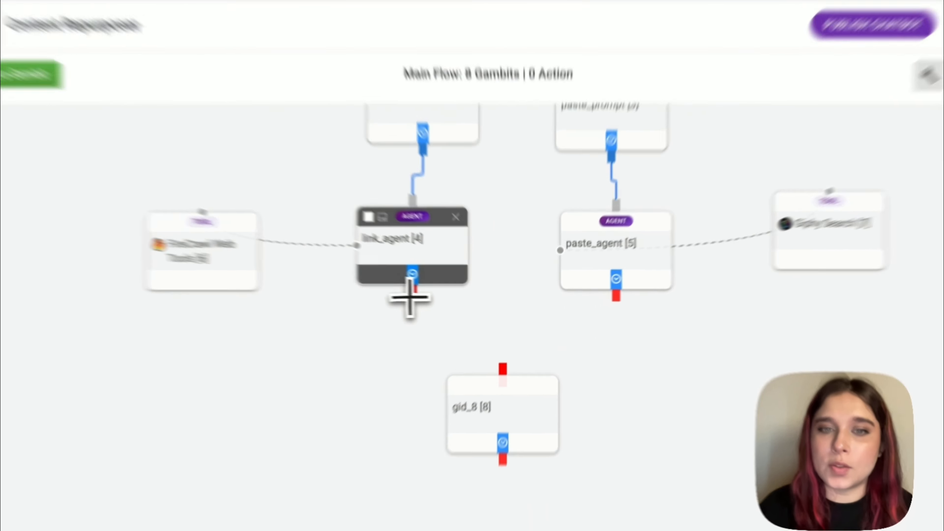
mouse_move(435, 296)
mouse_down()
mouse_move(438, 311)
mouse_move(512, 366)
mouse_up()
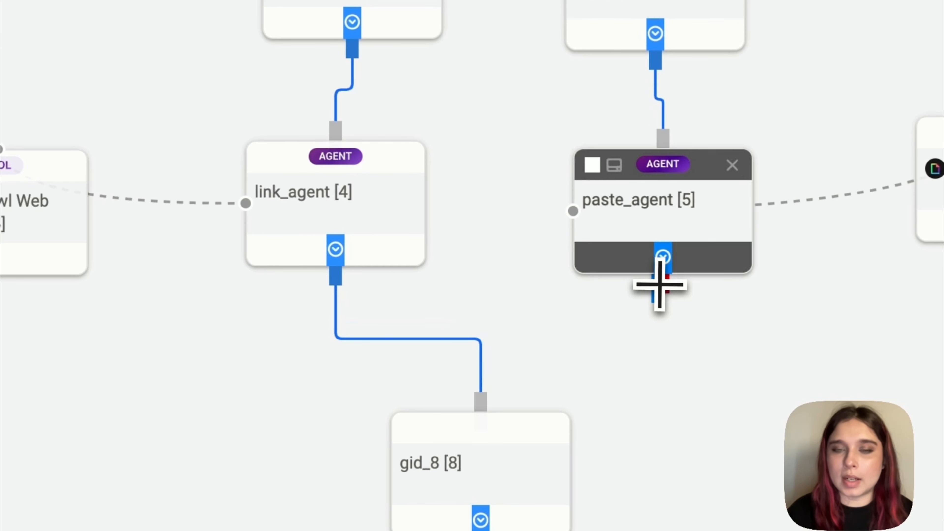
drag(663, 284, 578, 396)
drag(472, 406, 480, 404)
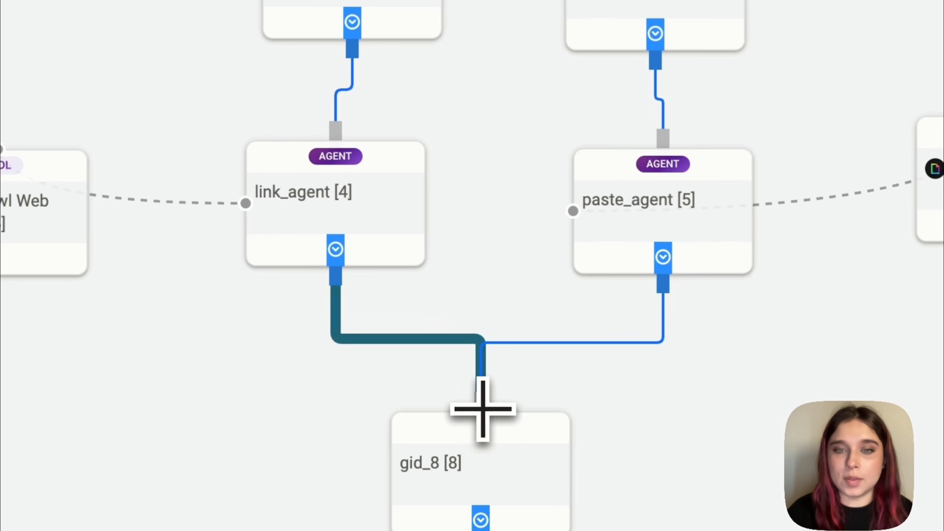
Step: Rename the gid_8 gambit user_path and set its message to "Thanks for sharing your content! What would you like to repurpose this into?"
click(496, 470)
double_click(407, 186)
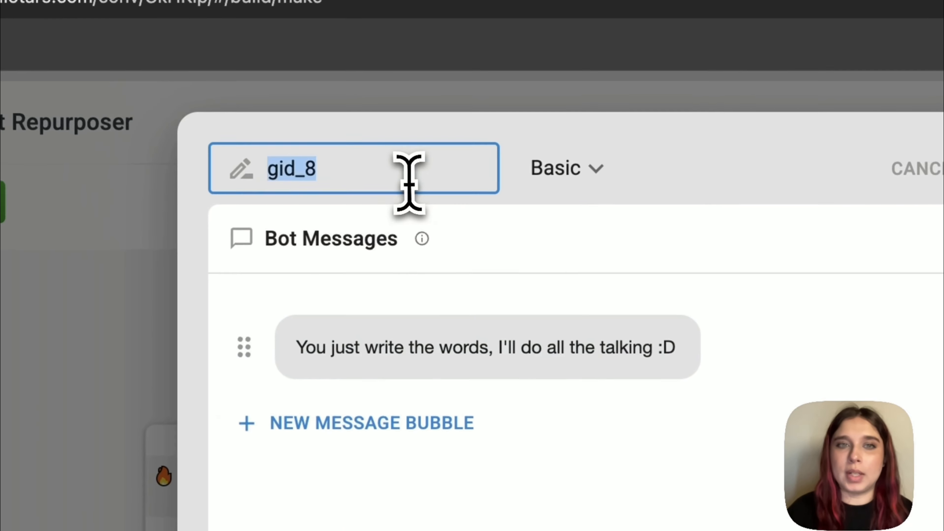
text(user_p)
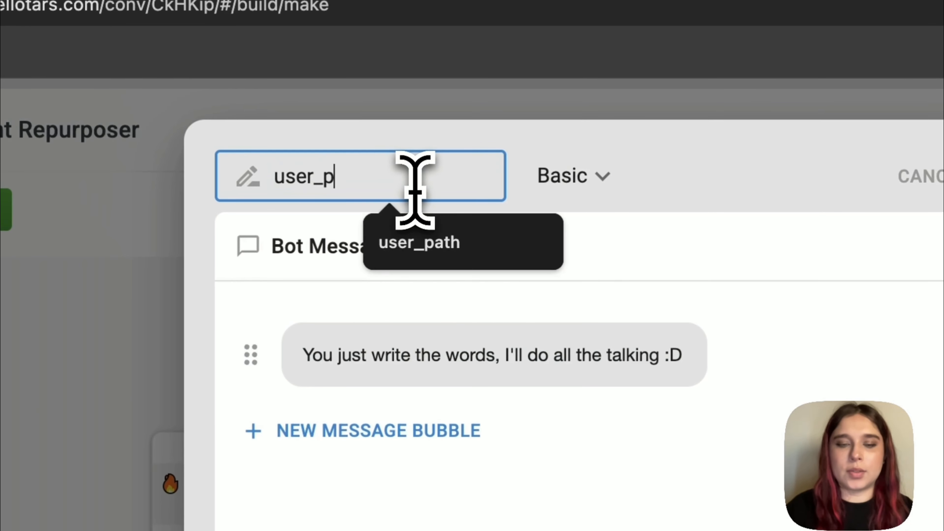
text(ath)
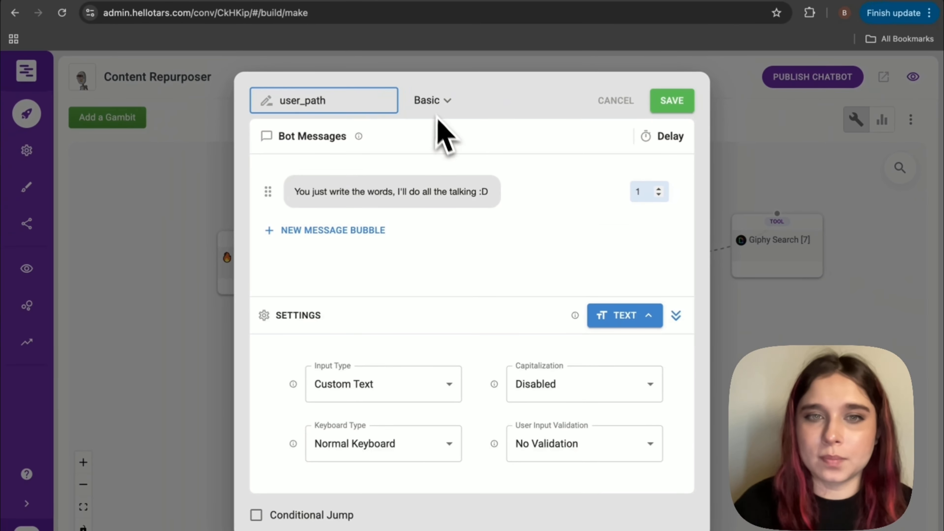
triple_click(370, 192)
text(Thanks for shari)
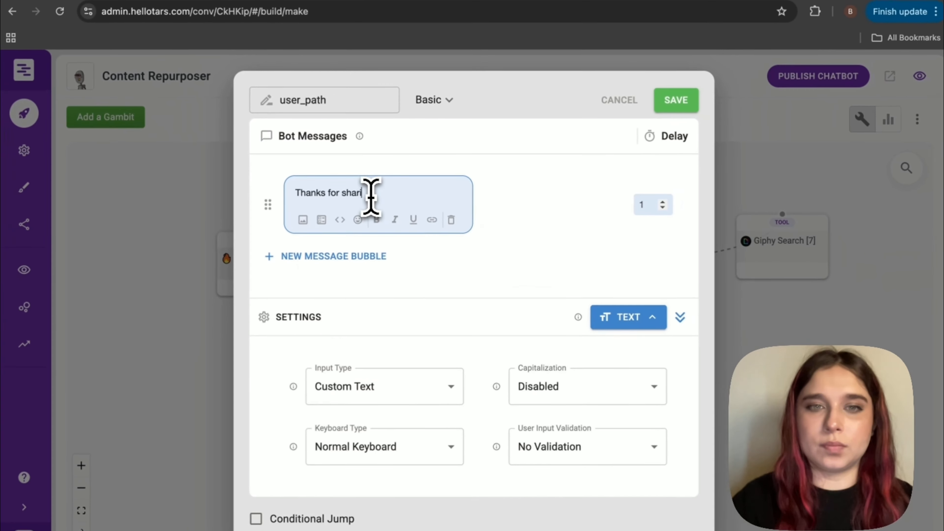
text(ng your content! What would you like to repurpose this into?)
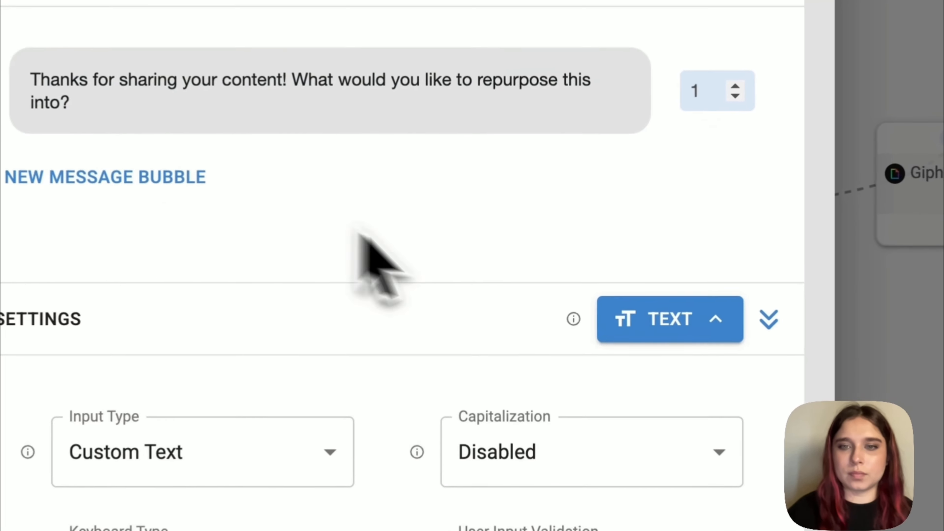
Step: Change user_path's input to Button and create the options Blog Post, Social Media Posts and Email Newsletter
click(617, 319)
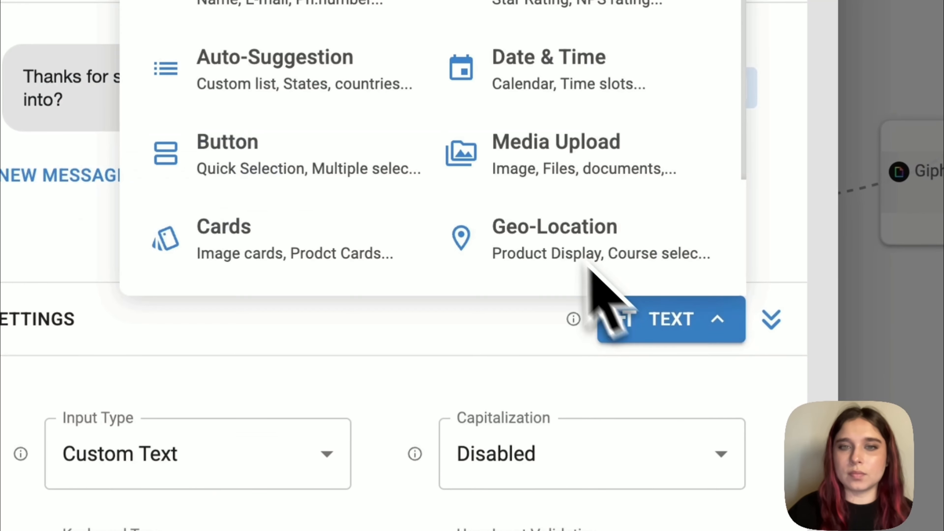
scroll(573, 135, down, 2)
click(354, 74)
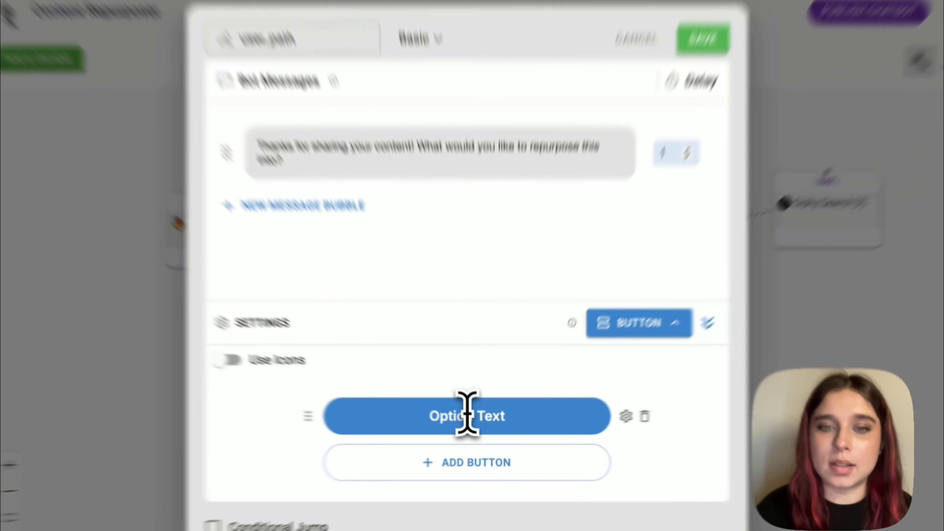
click(469, 420)
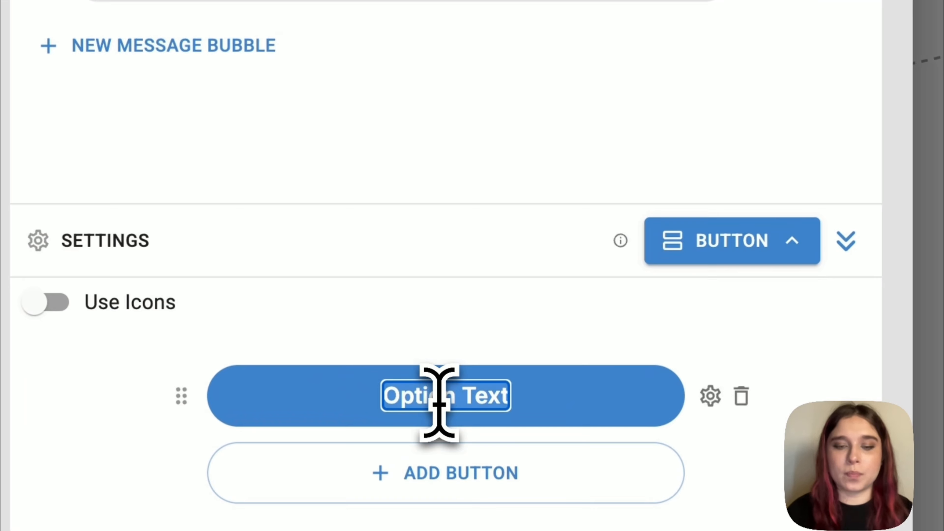
click(500, 459)
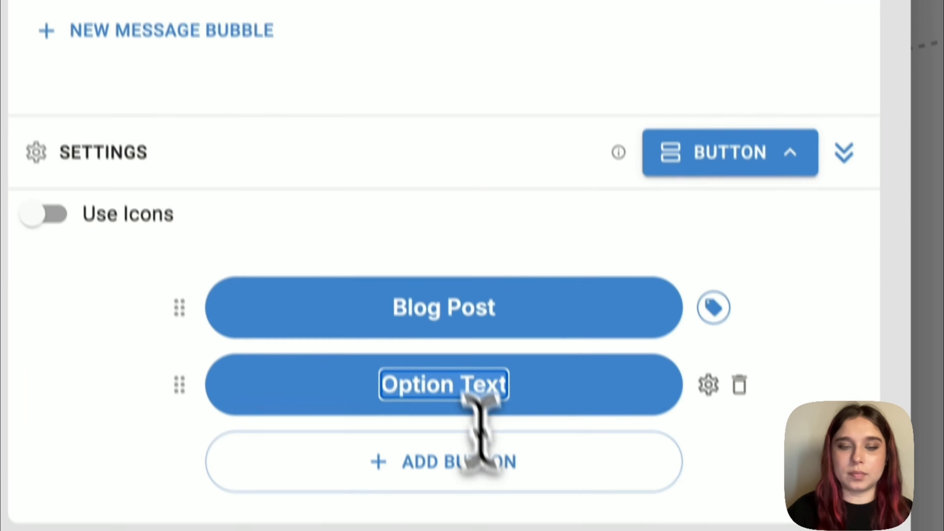
text(Social Media Posts)
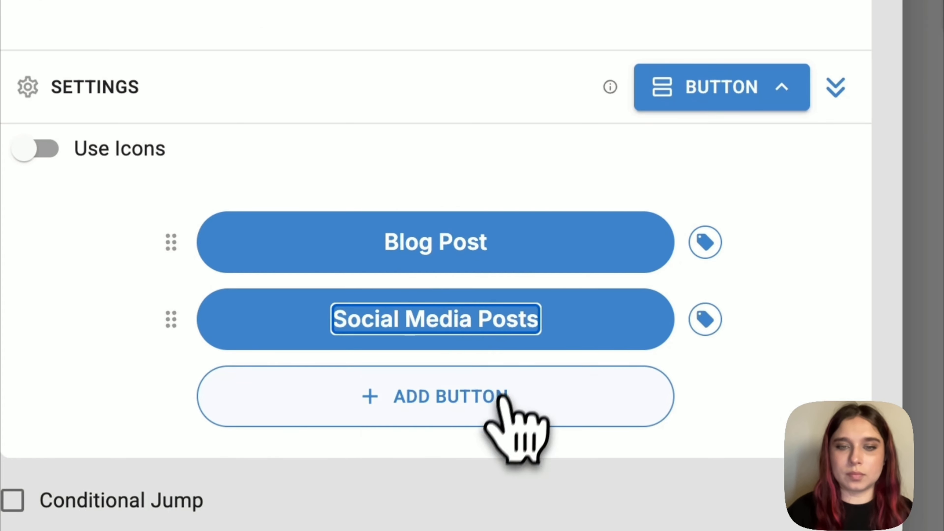
click(501, 399)
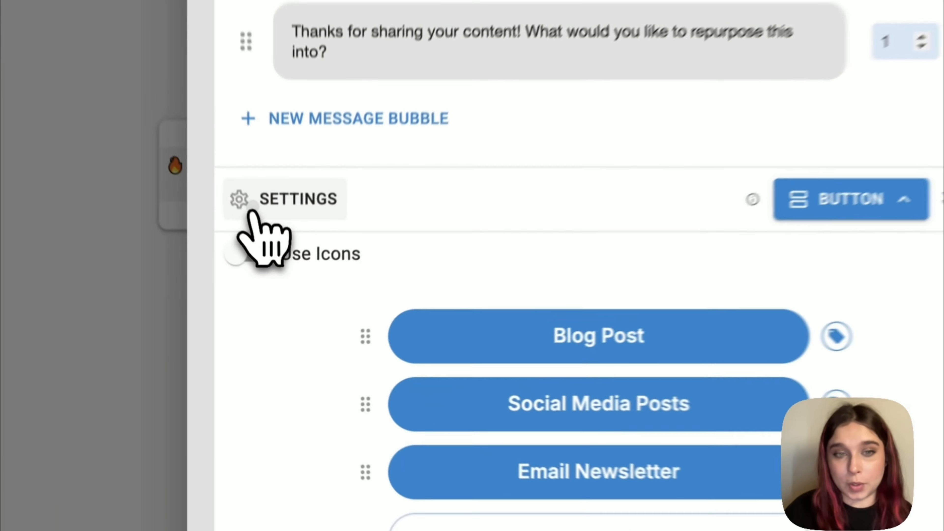
Step: Enable Branching for user_path's buttons and save the gambit
click(266, 278)
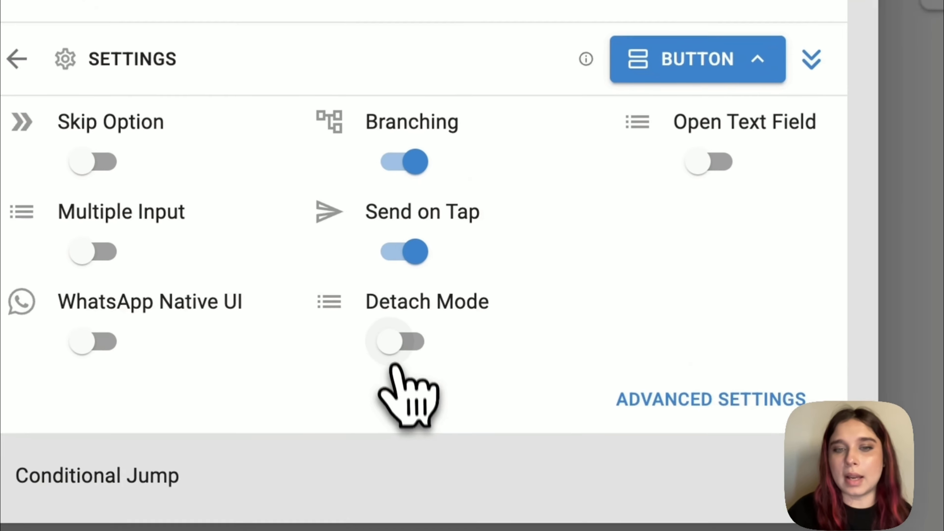
click(628, 509)
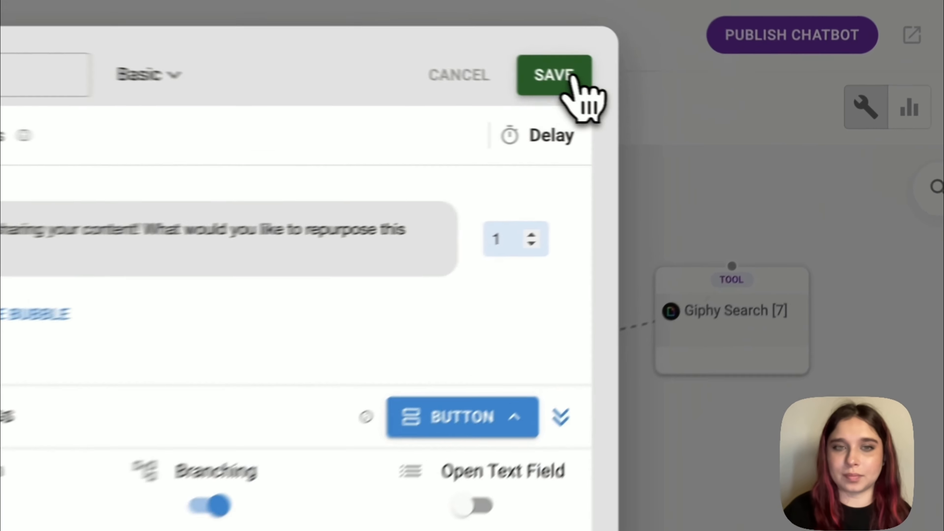
click(680, 102)
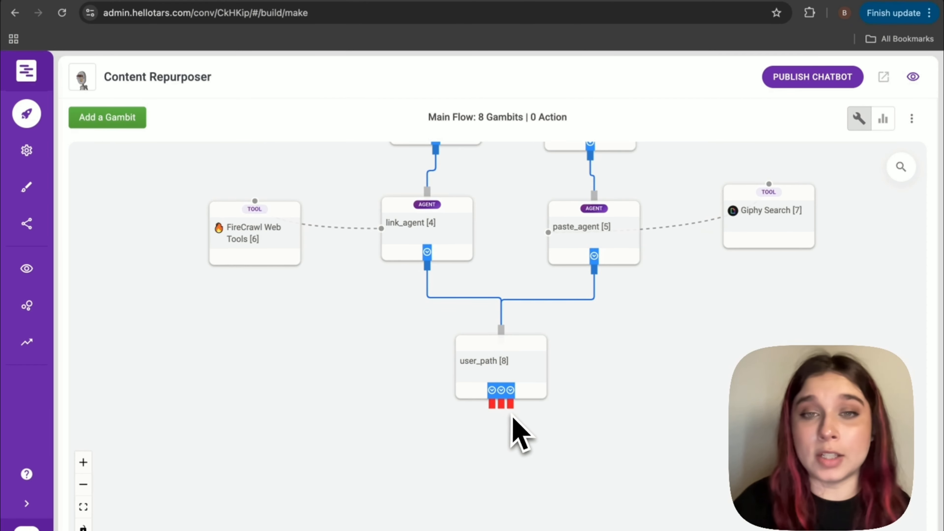
Step: Add a ninth gambit and place it directly below user_path
scroll(632, 467, down, 1)
scroll(632, 466, up, 2)
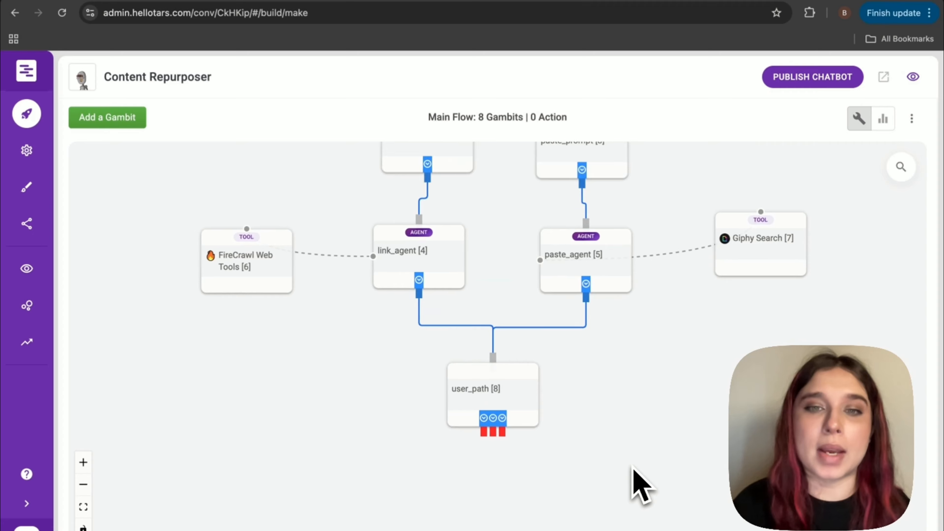
scroll(632, 467, left, 2)
scroll(632, 467, down, 3)
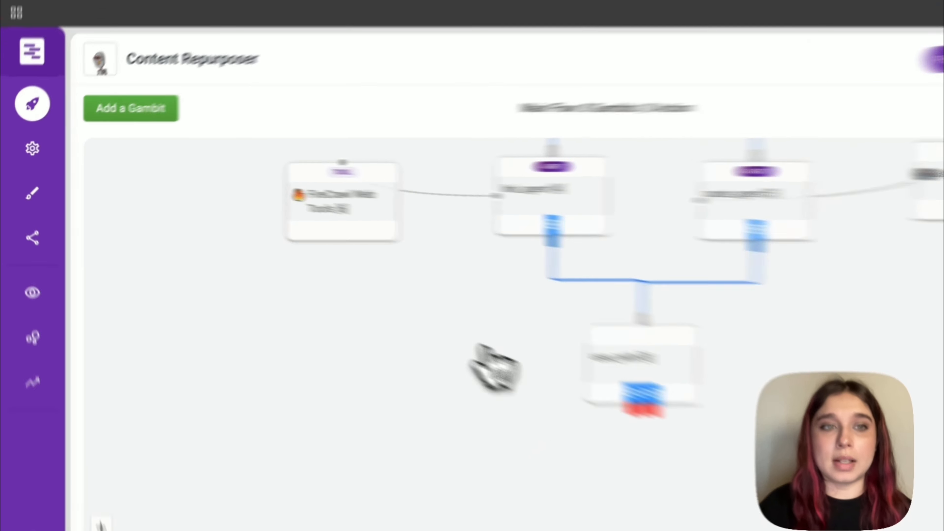
click(119, 108)
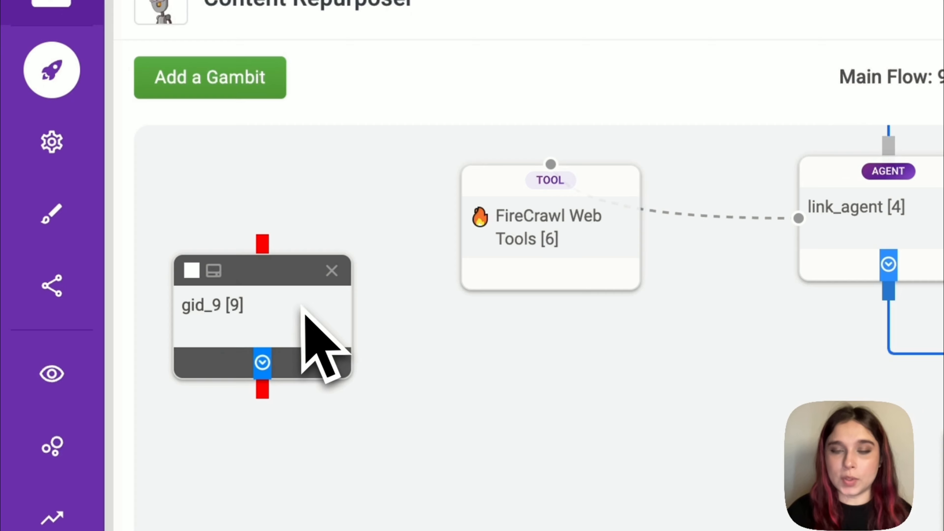
drag(302, 306, 667, 459)
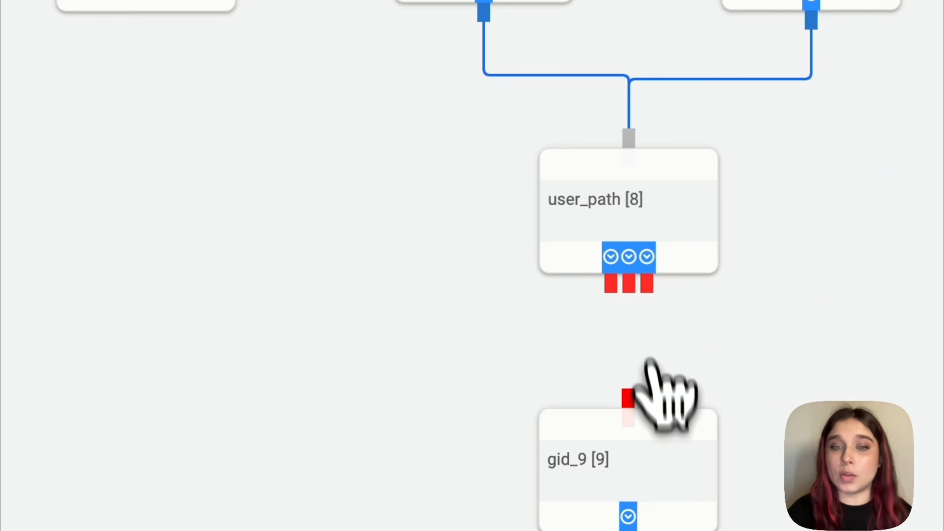
Step: Connect user_path's Social Media Posts option to gid_9 and rename that gambit social_media_path
drag(629, 285, 632, 414)
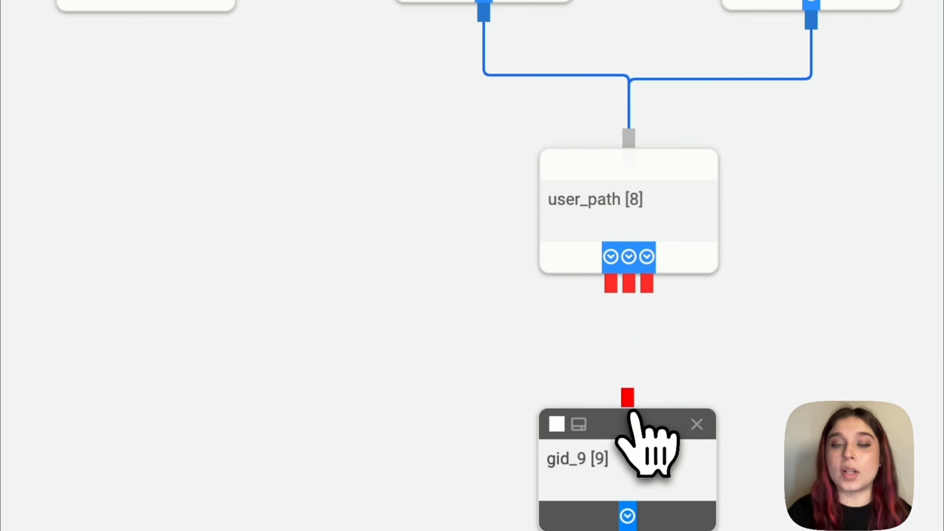
drag(629, 285, 627, 398)
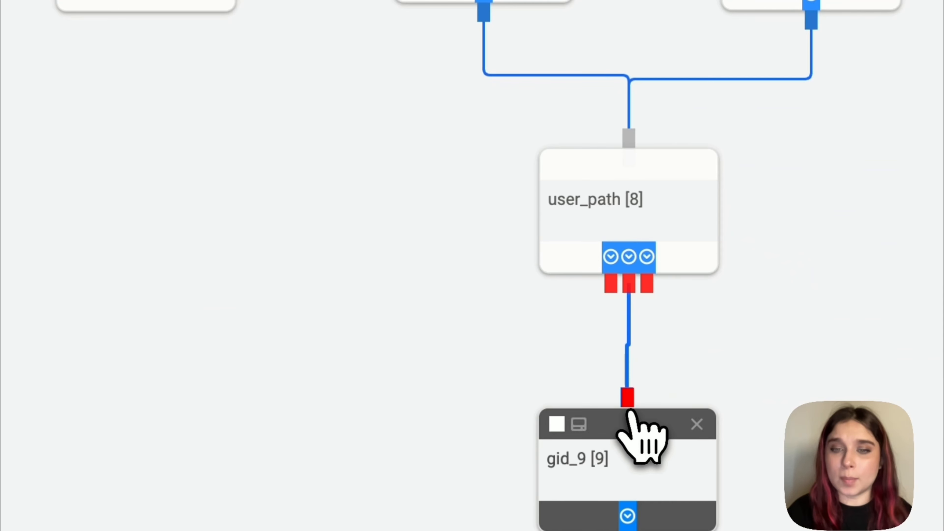
click(643, 469)
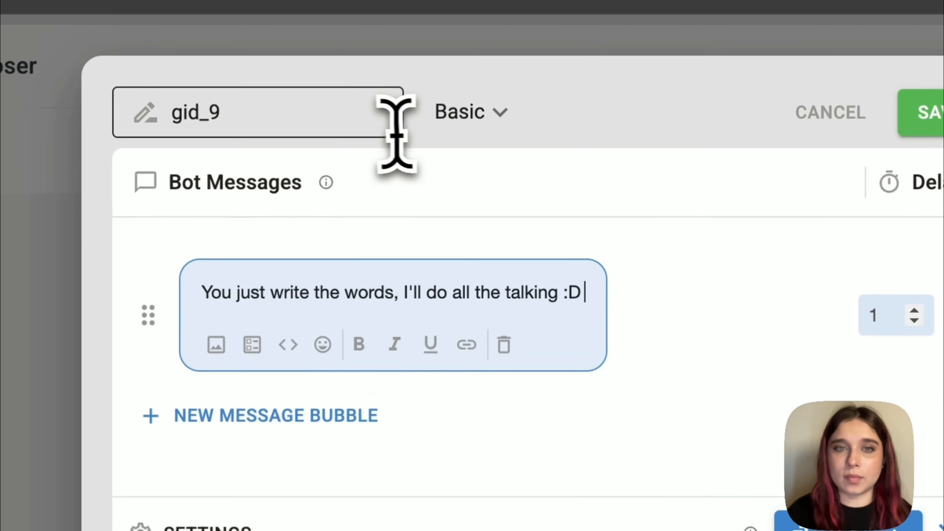
click(387, 126)
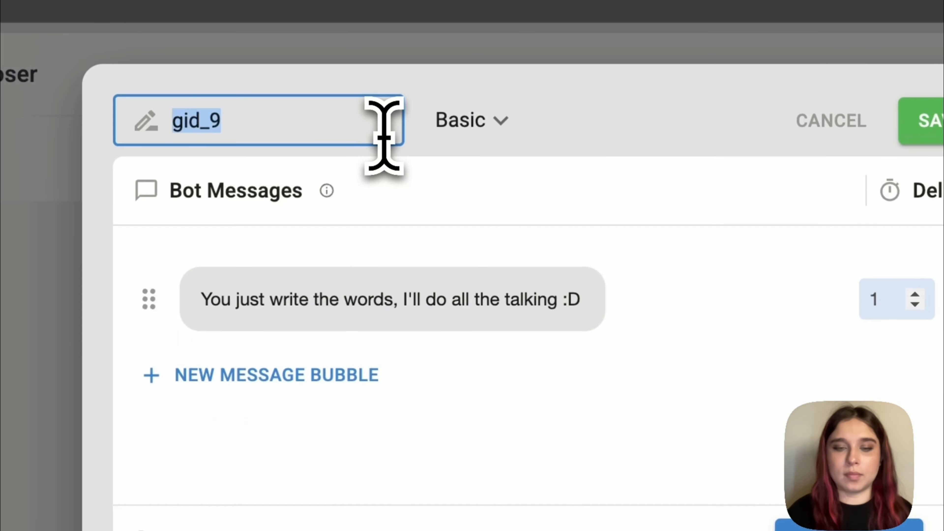
text(social_media_path)
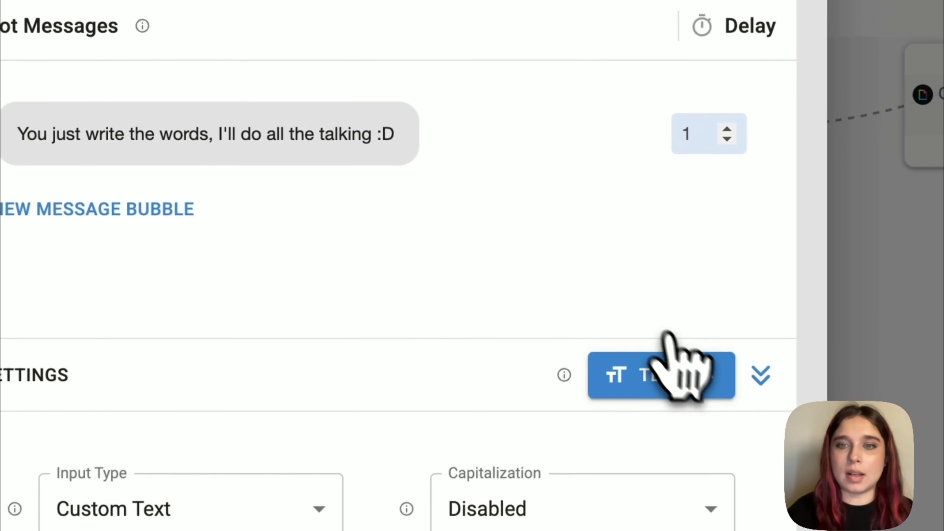
Step: Change social_media_path's input to Button and name the first option LinkedIn post
click(641, 315)
scroll(605, 296, down, 3)
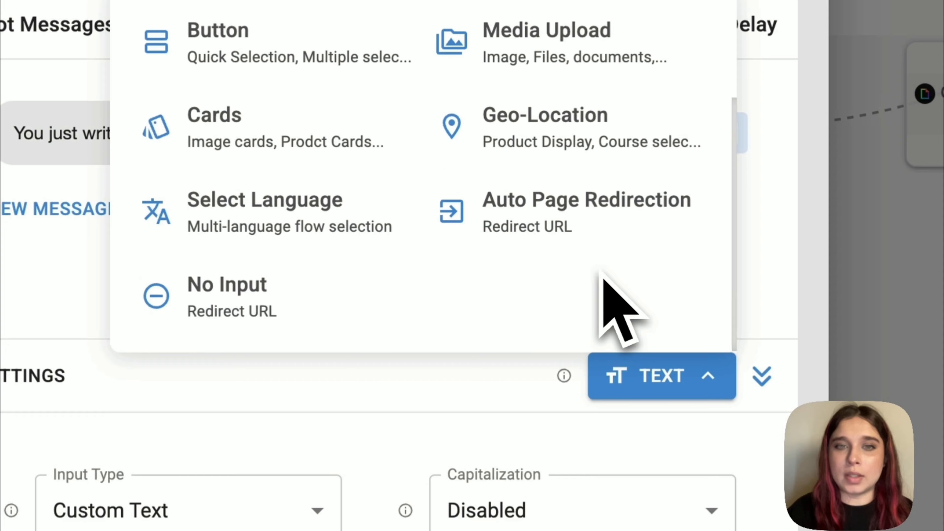
click(366, 62)
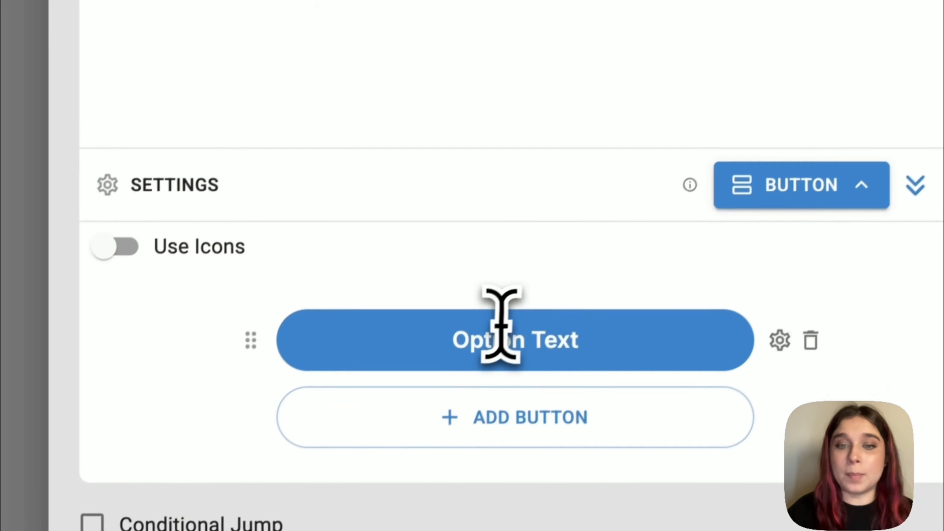
click(359, 530)
key(BackSpace)
text(LinkedIn)
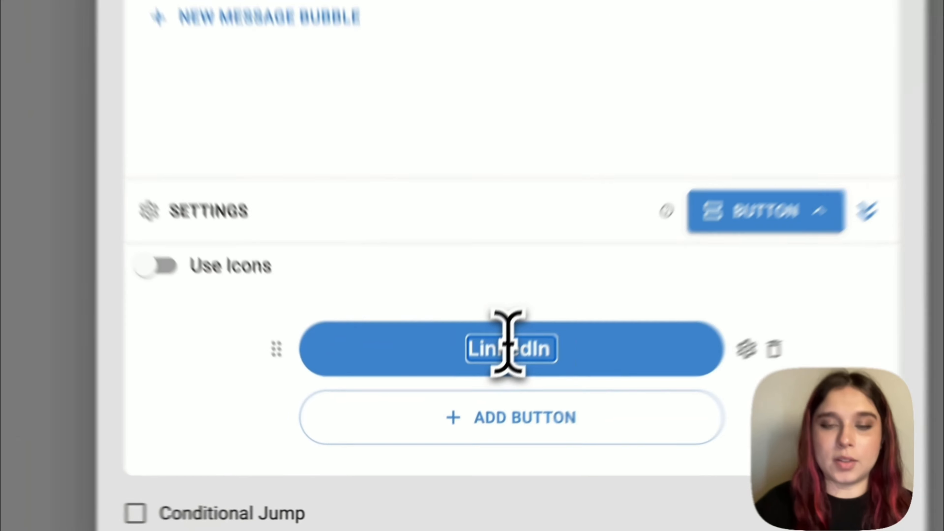
text( pp)
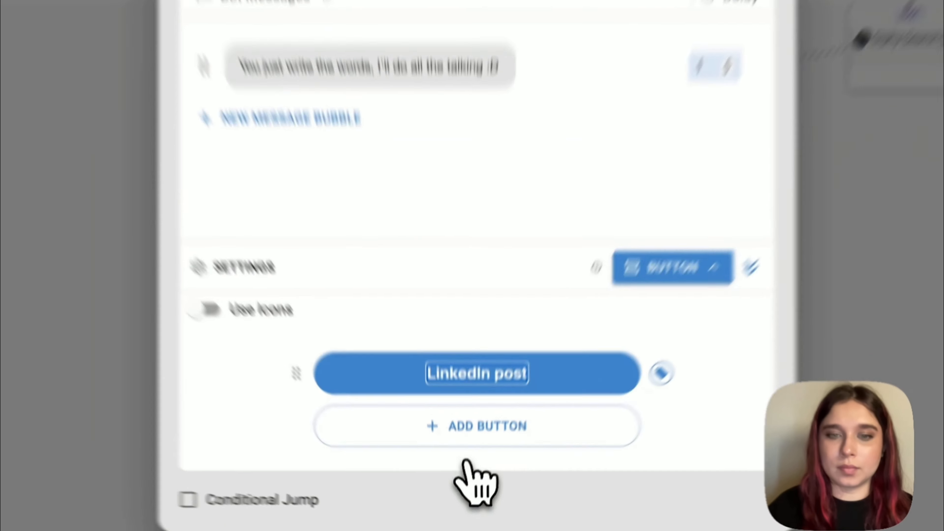
Step: Add a second button option named Twitter thread to social_media_path
click(471, 465)
click(469, 461)
text(twi)
key(BackSpace)
key(BackSpace)
key(BackSpace)
text(Twitter Thread)
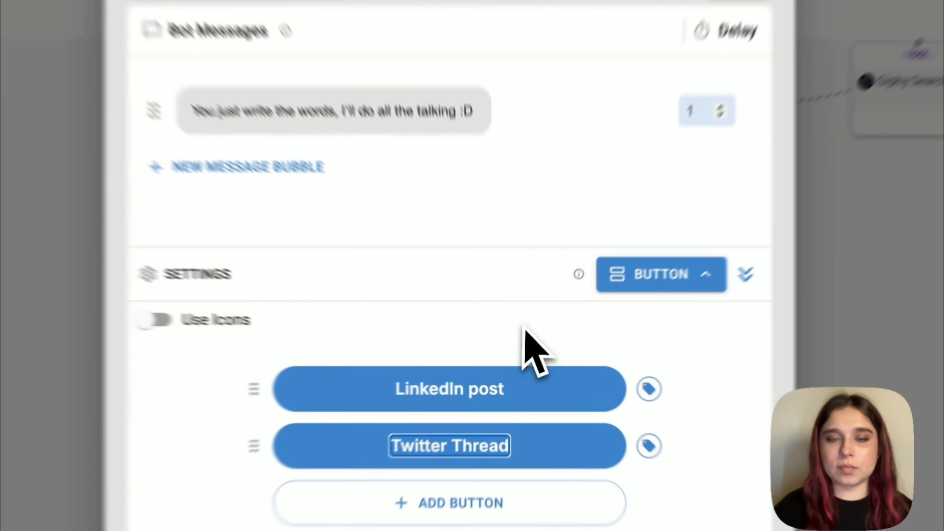
click(520, 298)
click(472, 440)
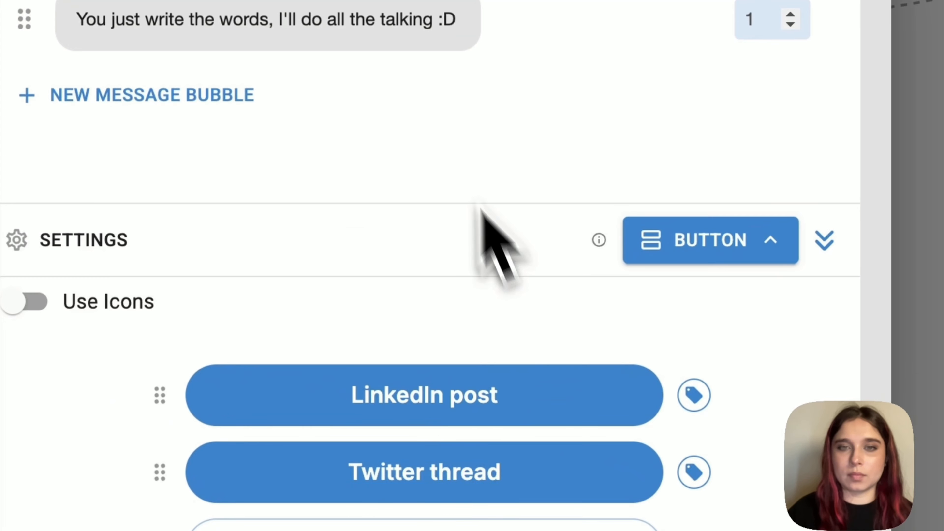
Step: Replace social_media_path's message with a question ending "would you like to optimize it for?" and save the gambit with Branching enabled
click(372, 21)
triple_click(372, 21)
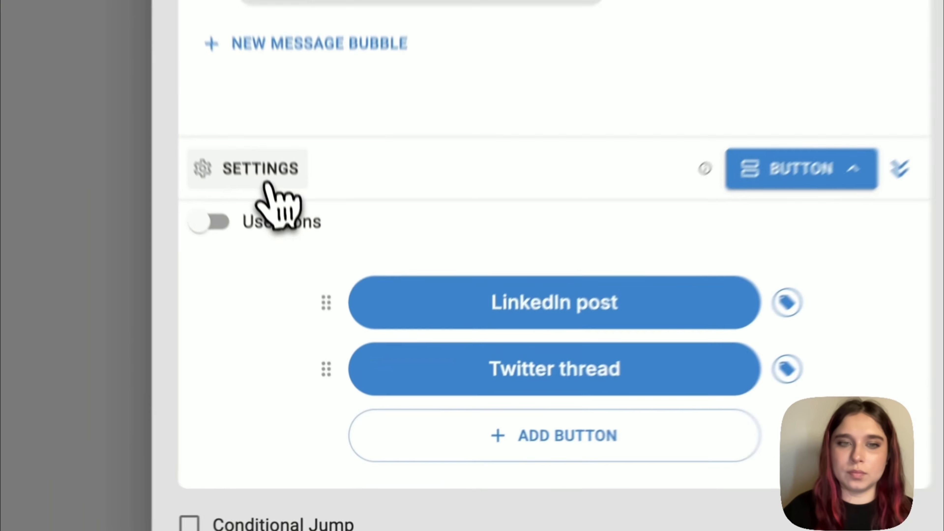
click(302, 307)
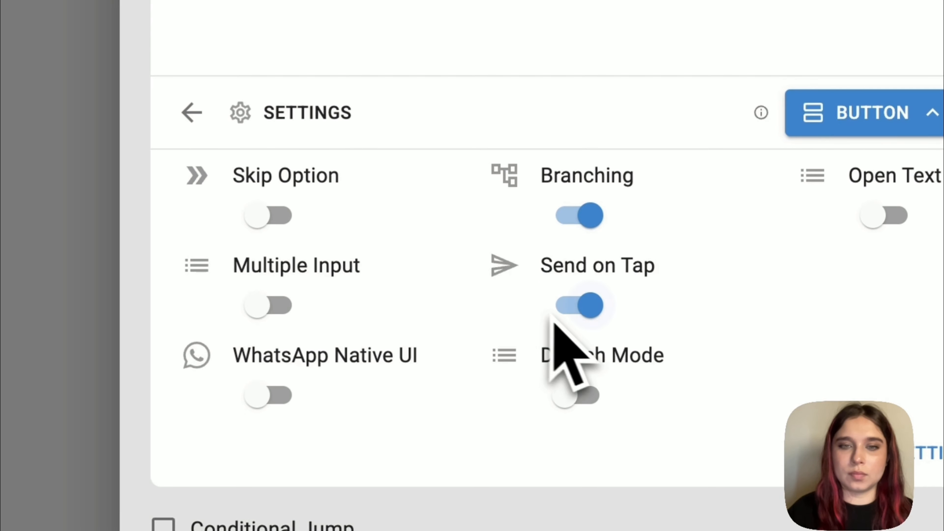
click(578, 397)
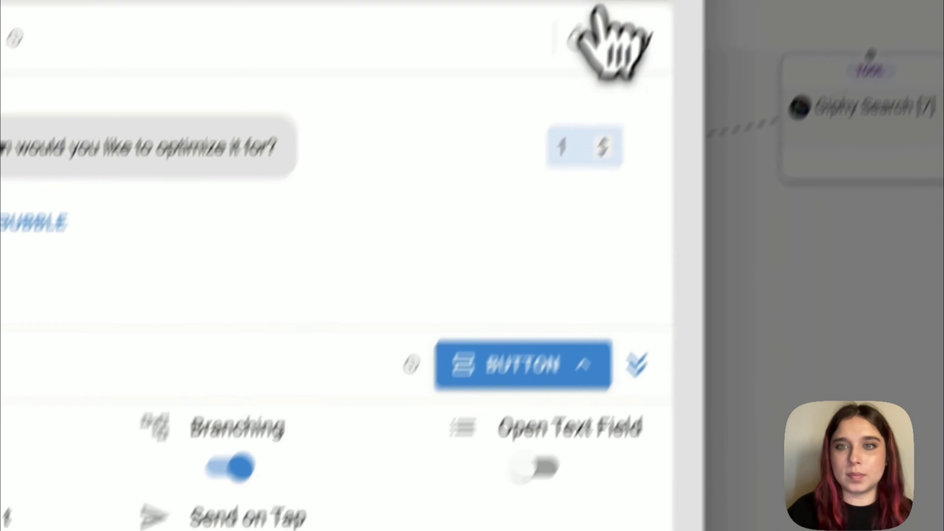
click(597, 9)
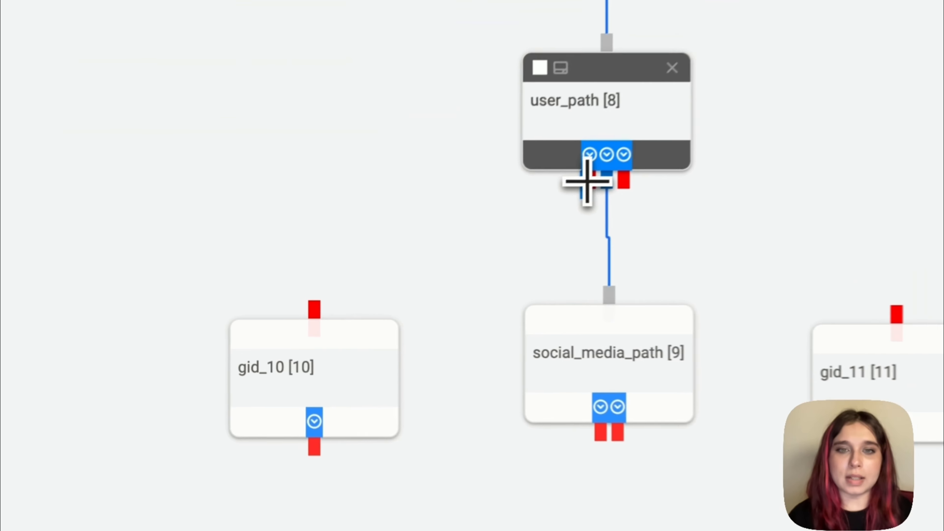
Step: Connect user_path's Blog Post option to gid_10 and rename that gambit blog_keyword
drag(588, 182, 315, 312)
click(318, 317)
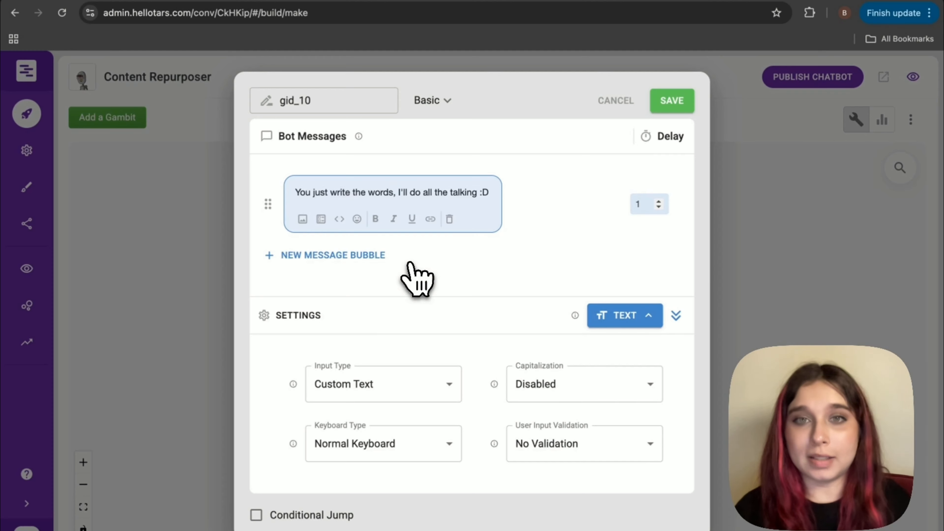
double_click(347, 104)
text(blog)
click(364, 131)
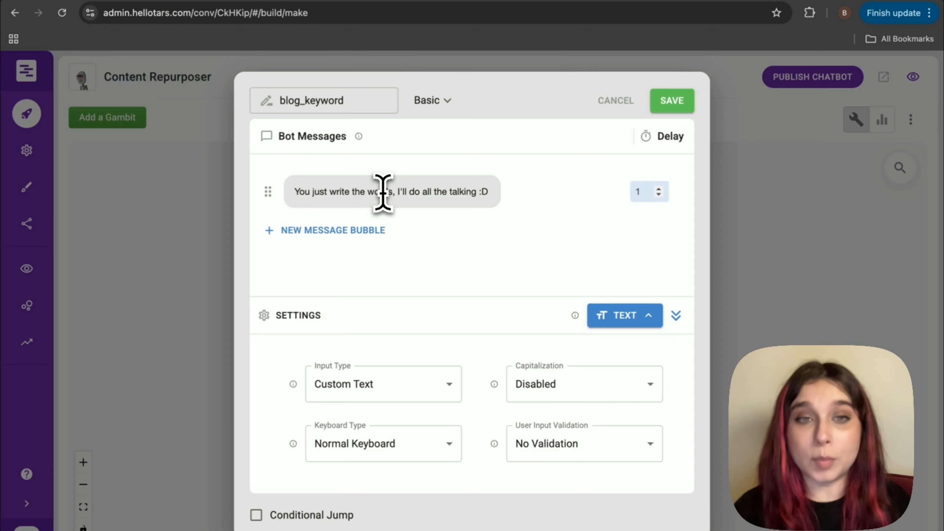
Step: Set blog_keyword's message to "What keyword would you like to optimize the blog for?" and save the gambit
triple_click(383, 192)
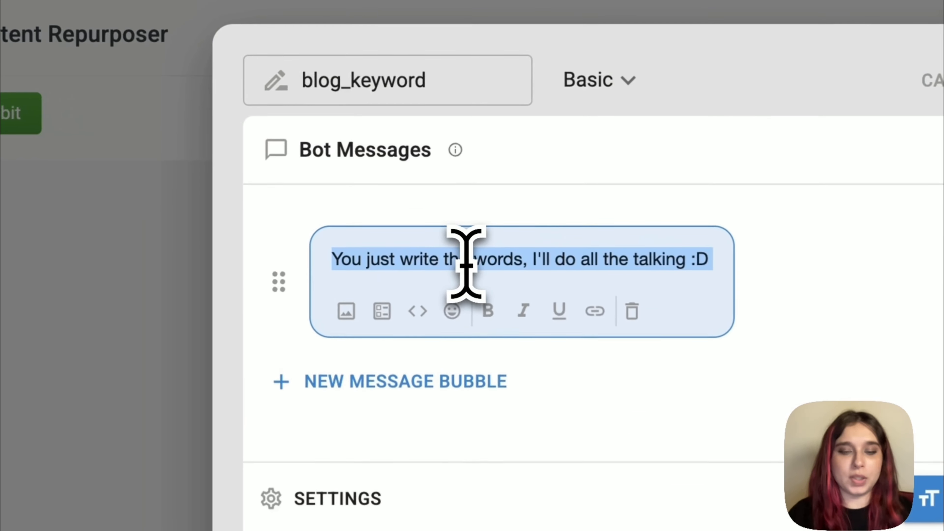
text(What keyword would you like to opt)
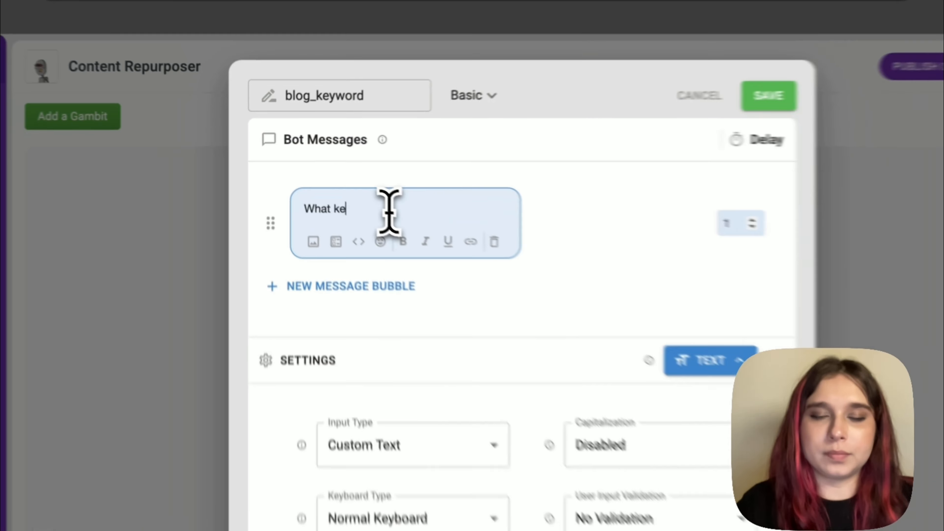
text(imize the b)
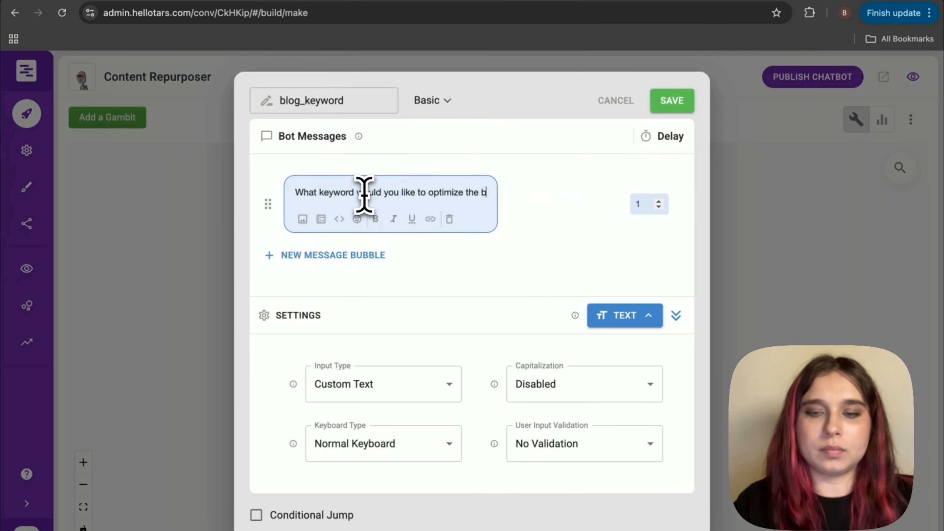
text(log for?)
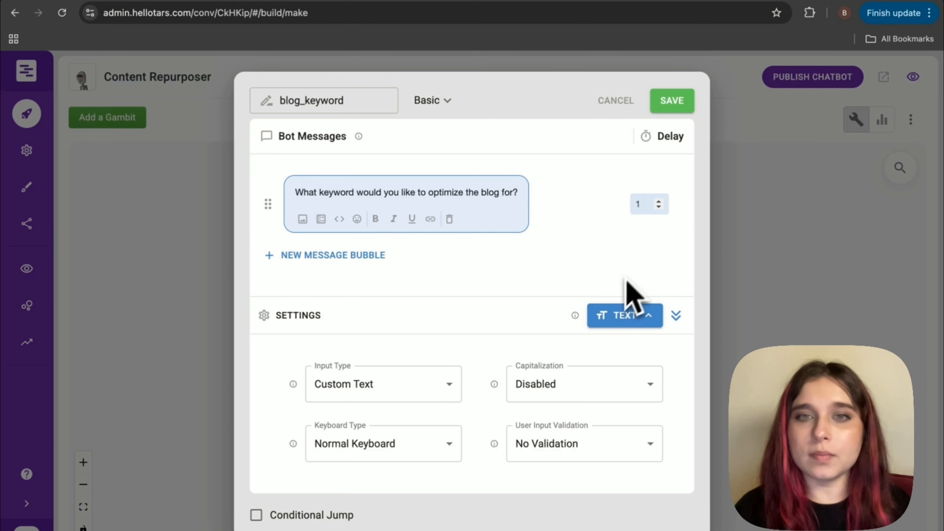
click(672, 101)
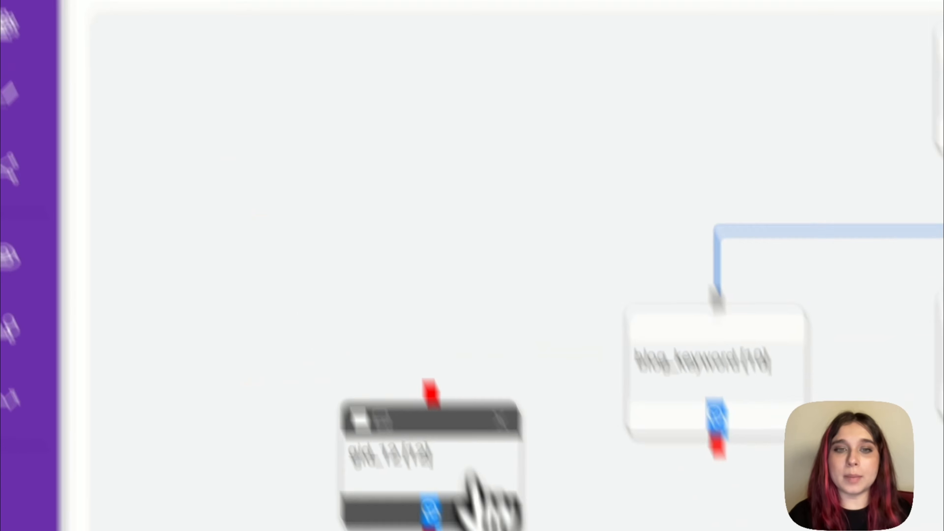
Step: Place the gid_12 gambit below blog_keyword and connect blog_keyword's output to it
drag(470, 473, 643, 388)
drag(717, 448, 717, 459)
drag(595, 207, 604, 313)
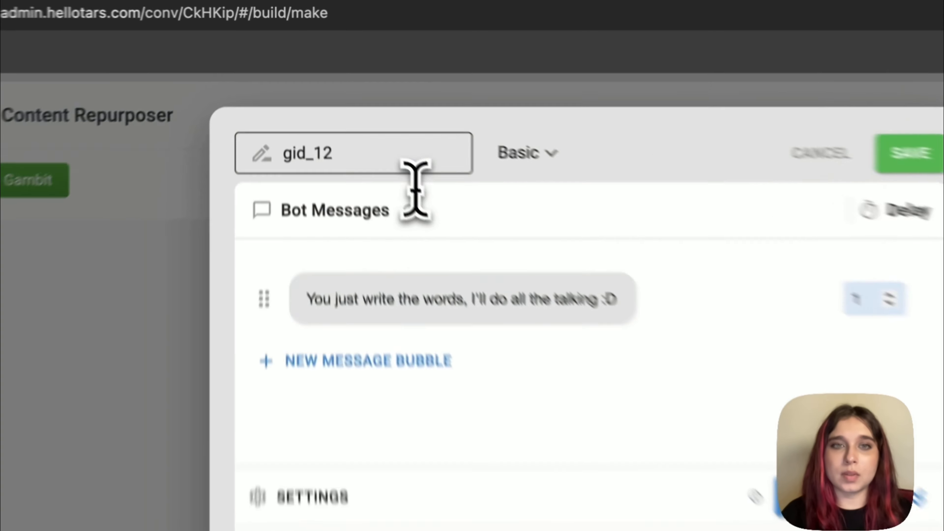
Step: Rename the gid_12 gambit blog_word_count and set its message to "How long should the blog be?"
double_click(345, 97)
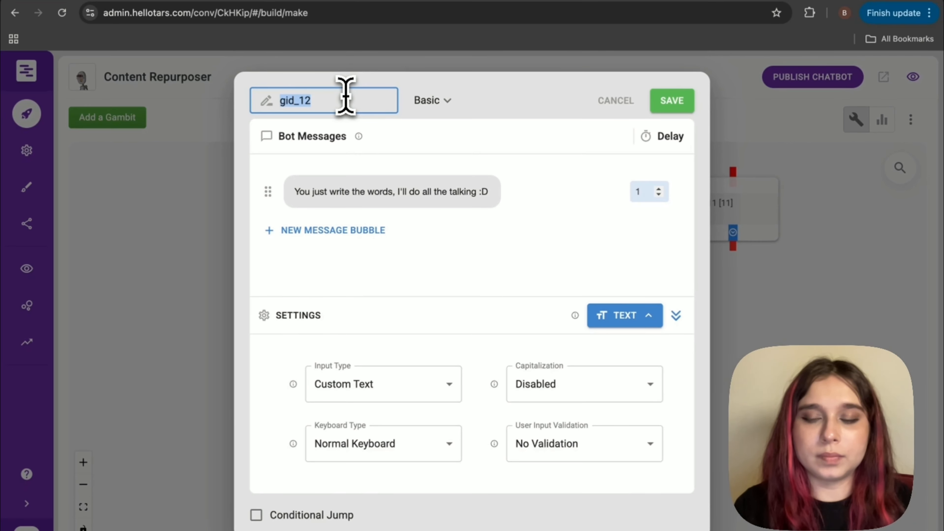
text(blog_)
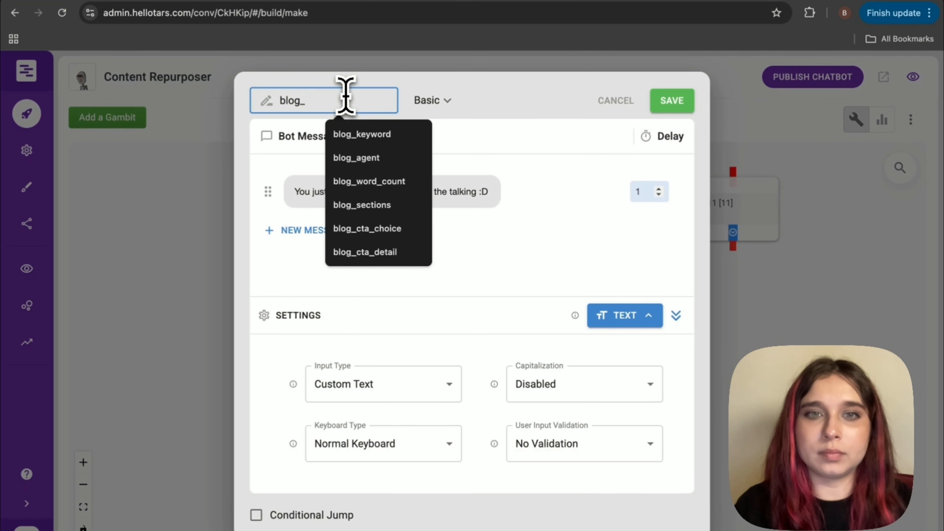
text(word_count)
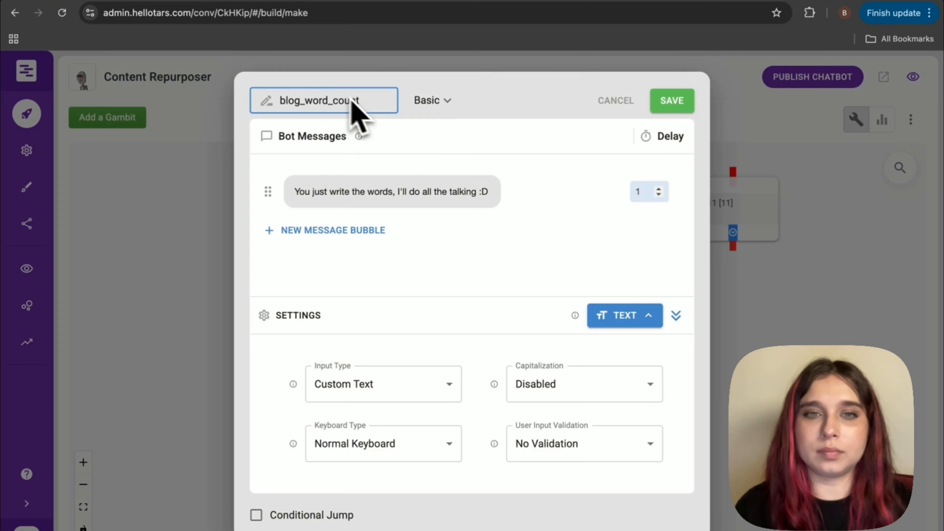
triple_click(399, 195)
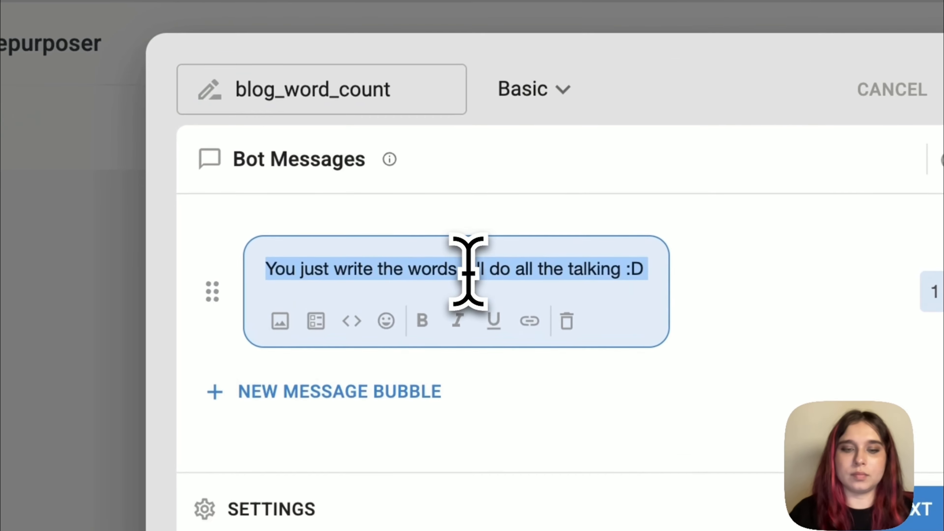
text(How long should the blog be?)
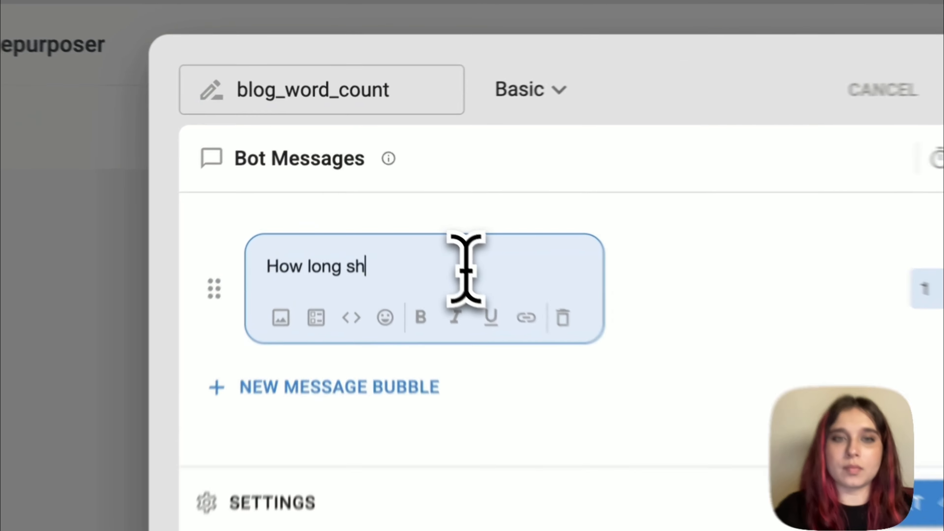
click(769, 358)
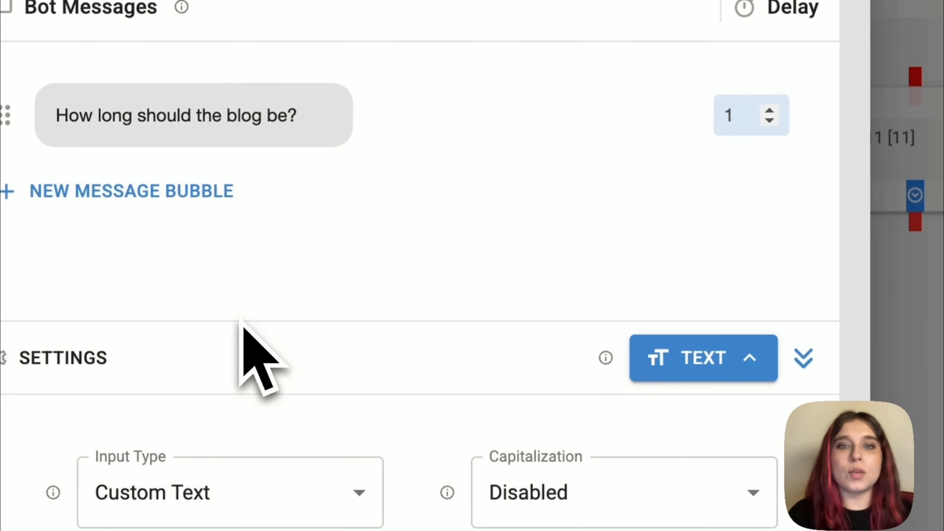
Step: Change blog_word_count's input to Button and label the first option "Short (500 words or less)"
click(689, 385)
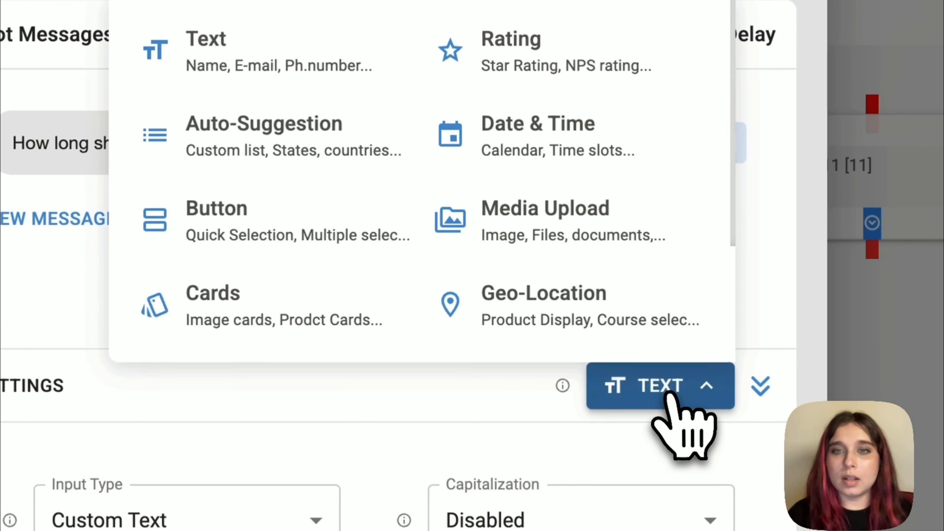
click(237, 197)
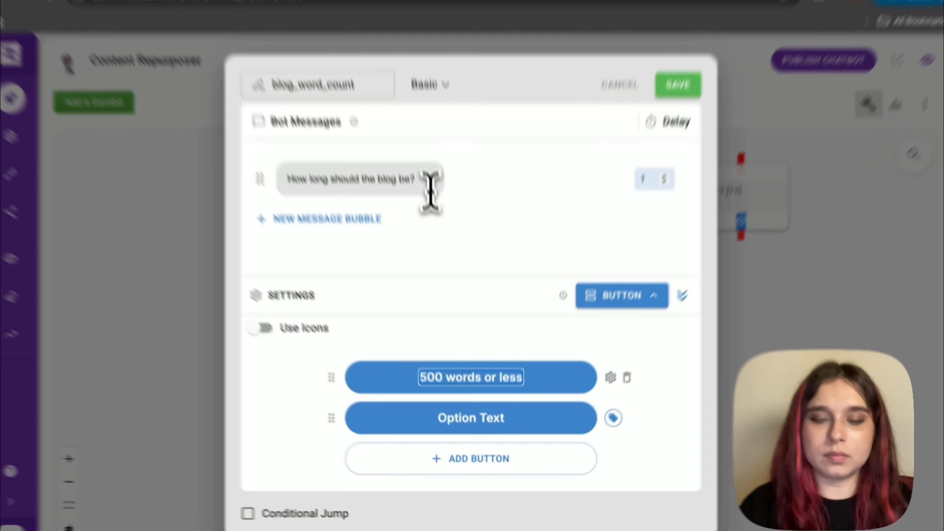
click(419, 375)
text(Short (500 words or less)
click(543, 376)
text())
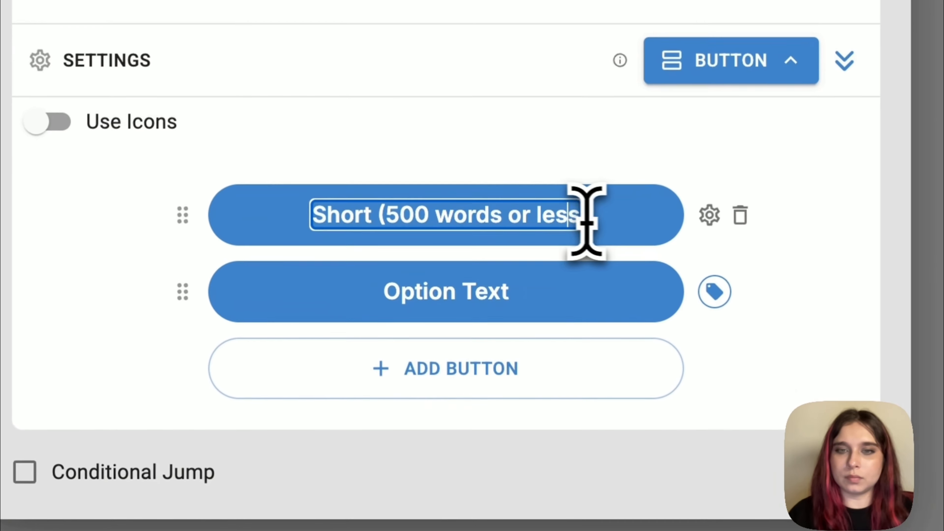
Step: Add the options "Medium (750-1000 words)", "Long (1750-2000 words)" and a Very long option mentioning 2000 words to blog_word_count
click(500, 418)
text(Medium (750-1000 words)
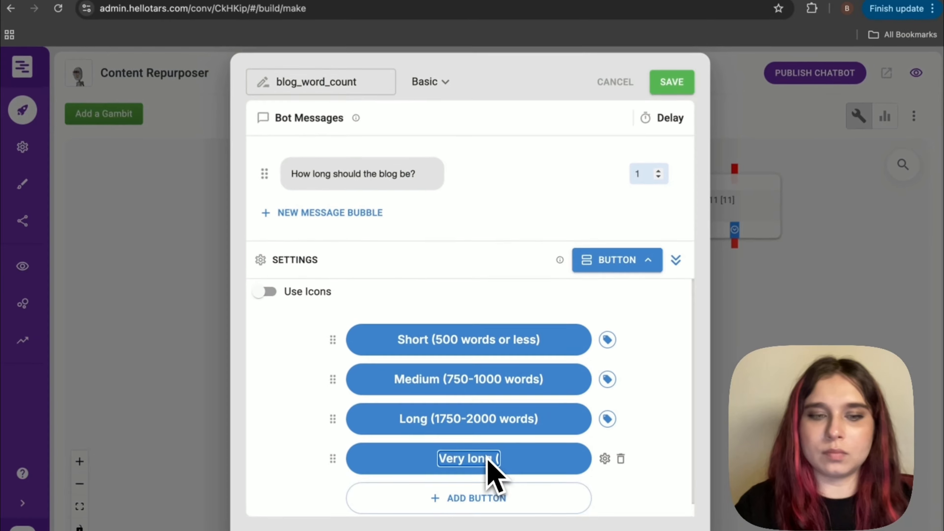
text(2)
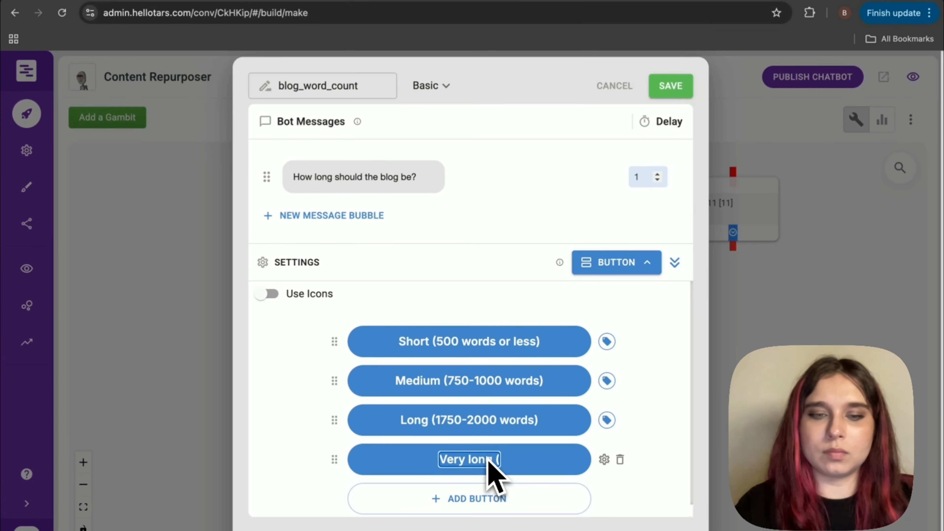
text( 2000 words))
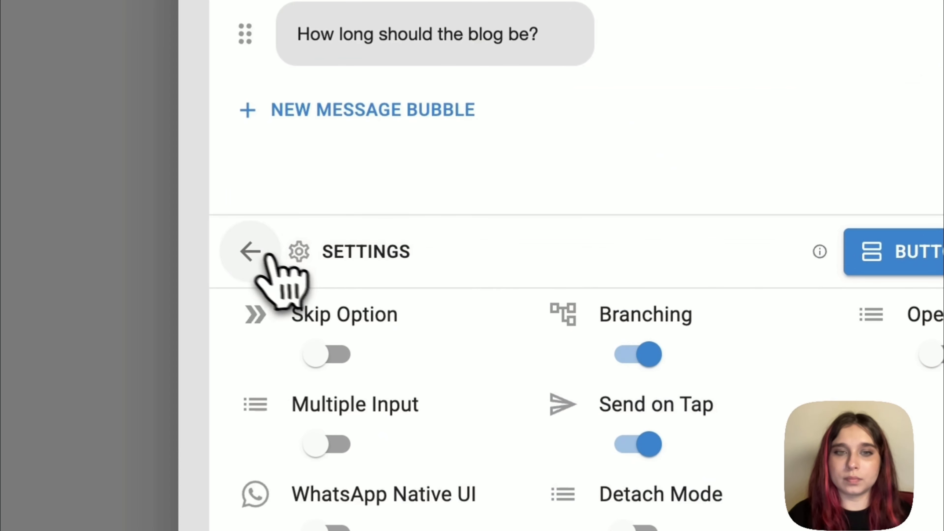
Step: Turn off Branching in blog_word_count's button settings and save the gambit
click(251, 252)
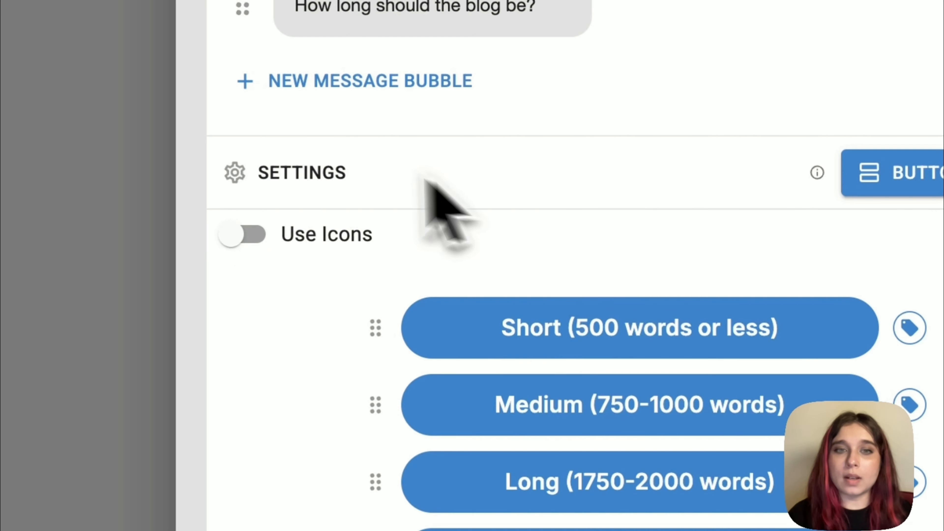
click(327, 173)
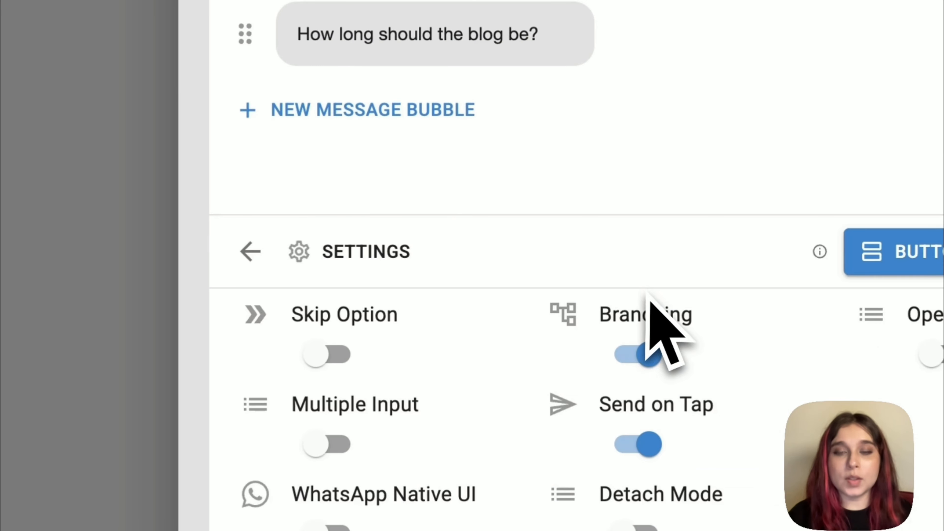
click(650, 357)
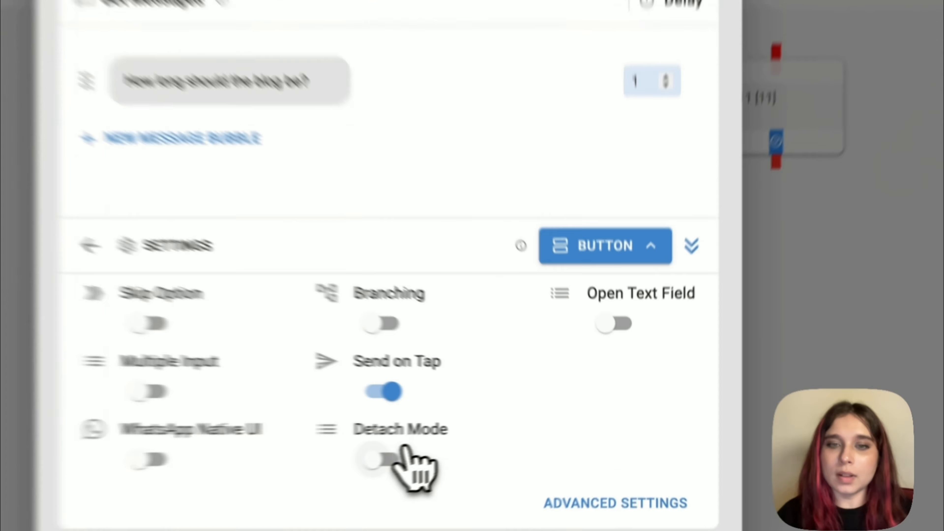
click(467, 446)
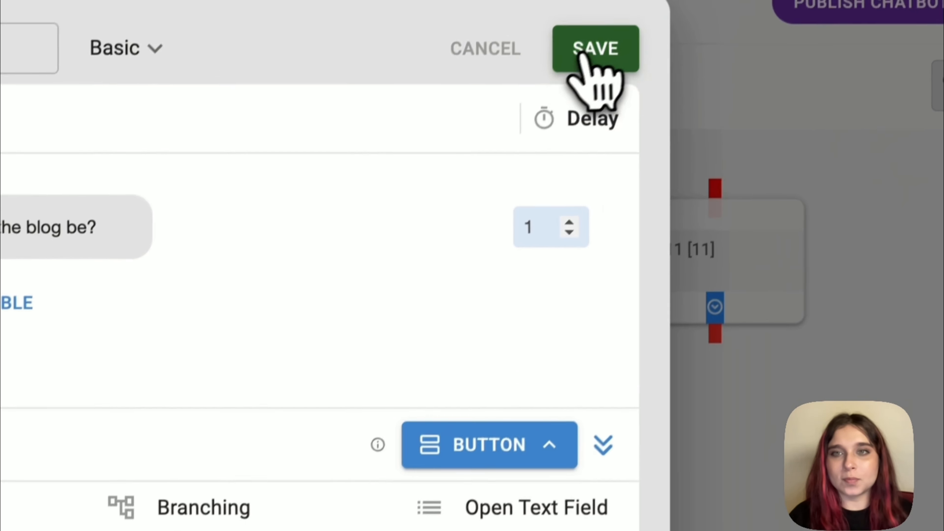
click(596, 74)
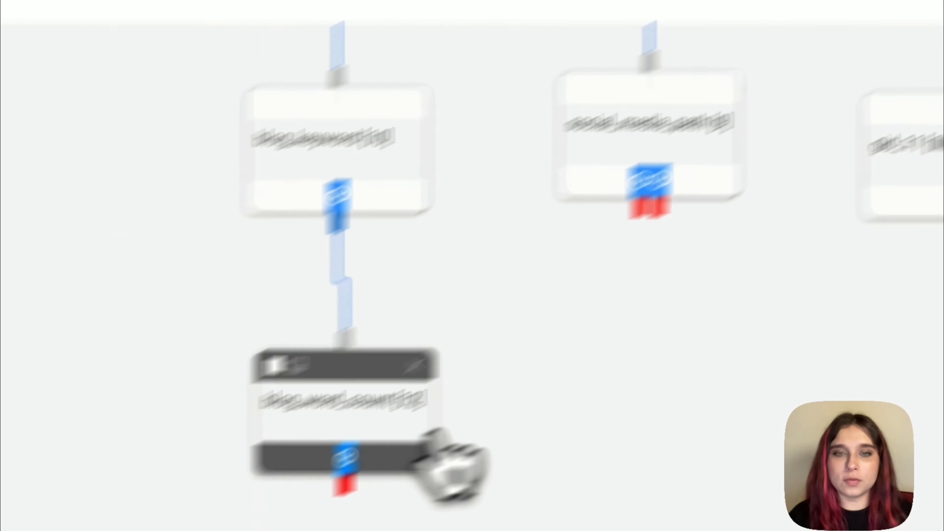
Step: Add a new gambit below blog_word_count and connect blog_word_count's output to it
click(136, 24)
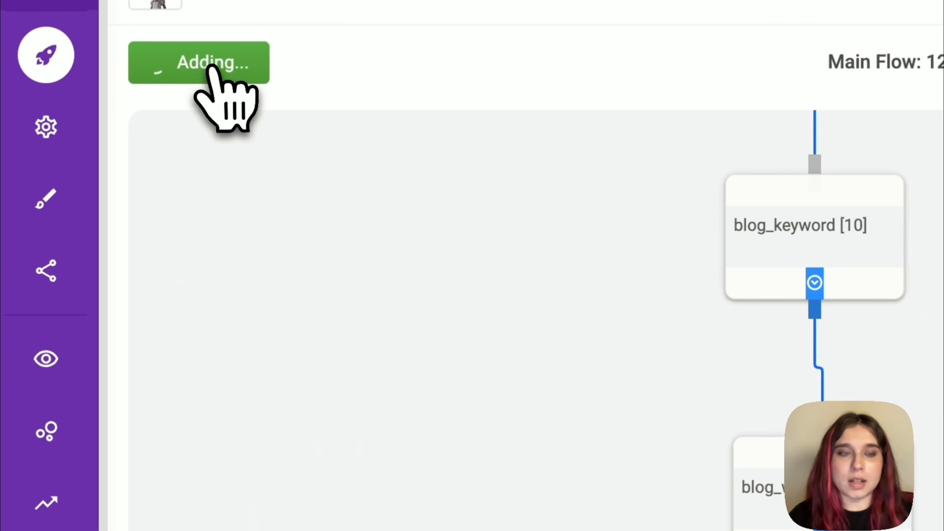
drag(310, 312, 853, 530)
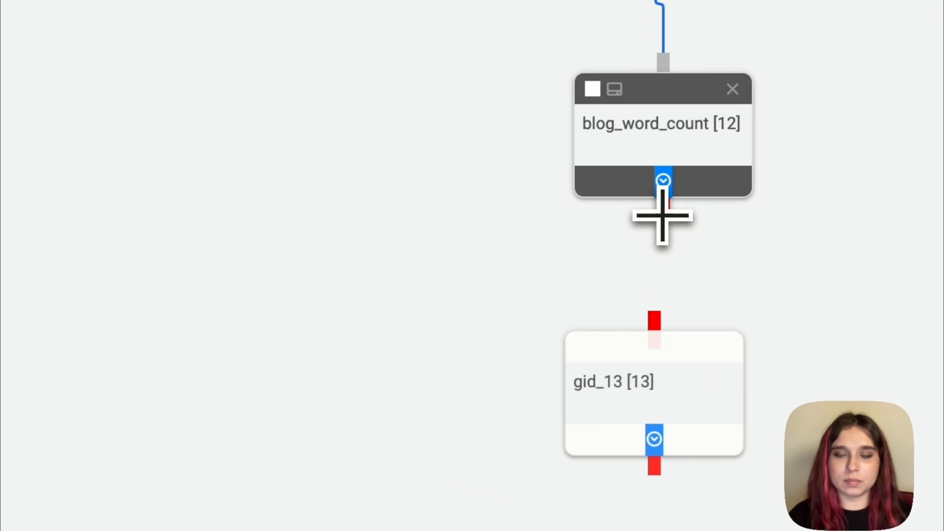
drag(643, 283, 643, 378)
drag(656, 340, 654, 326)
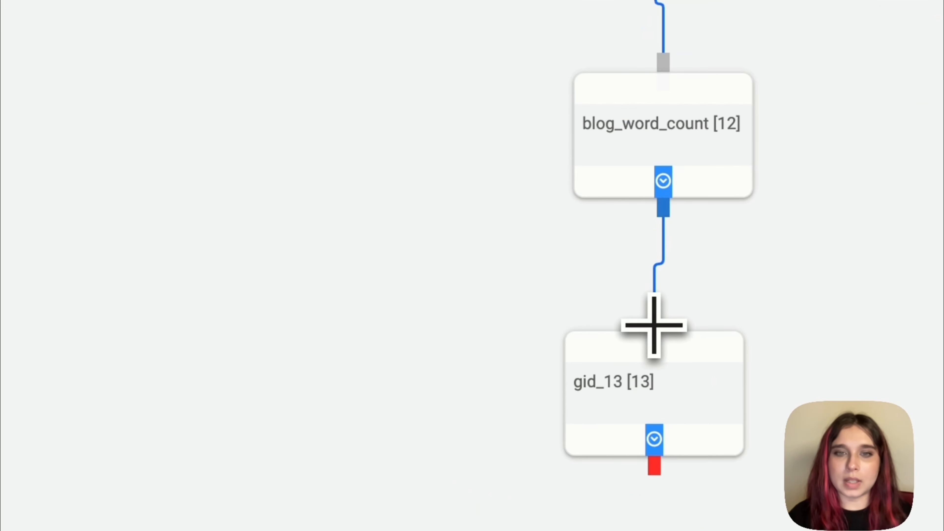
Step: Rename the gid_13 gambit blog_sections and set its message to "How many sections should the blog have?"
click(665, 389)
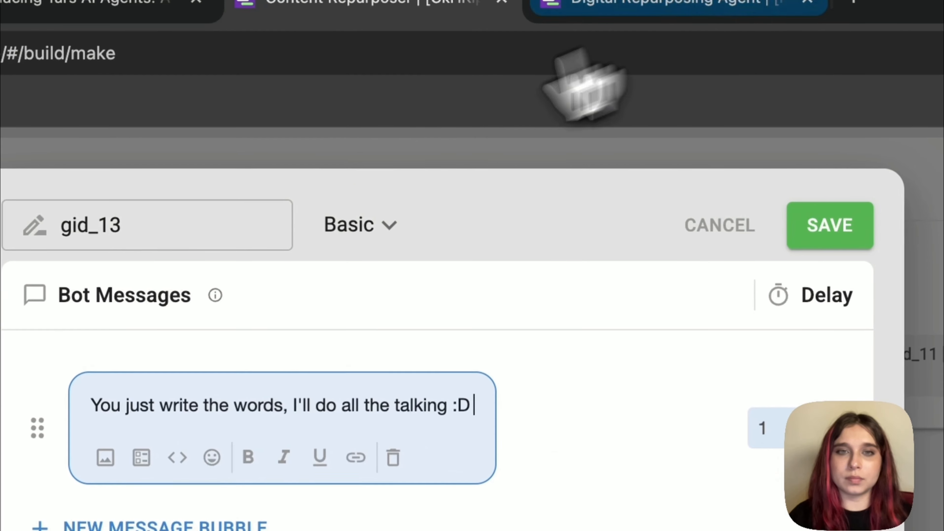
click(264, 210)
text(blog_sections)
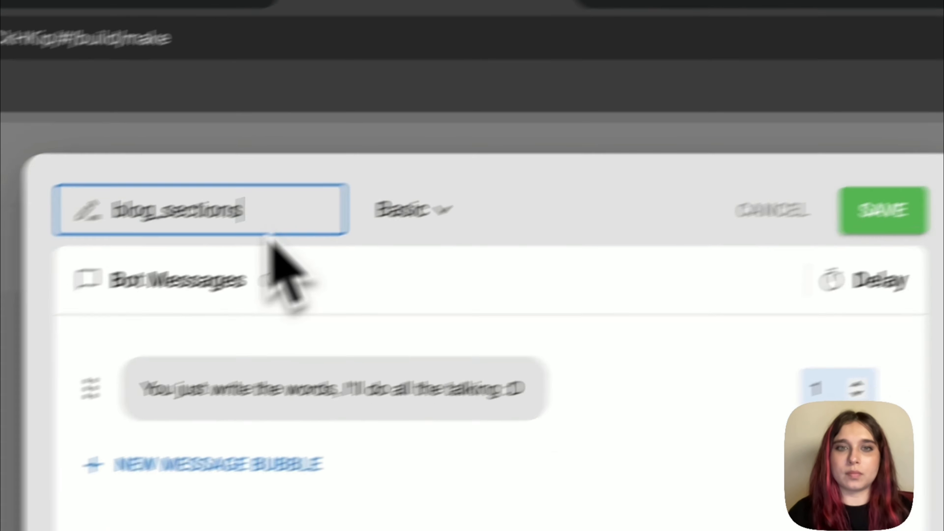
click(278, 428)
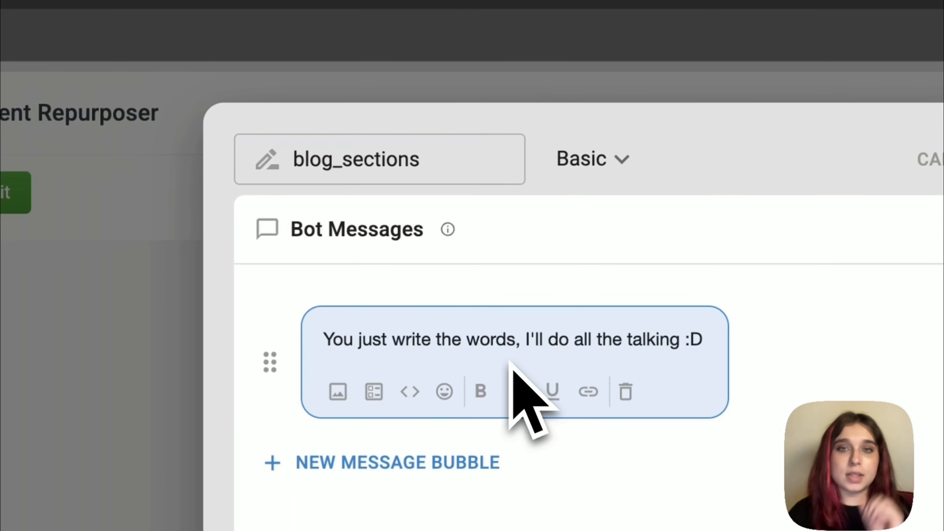
triple_click(565, 344)
text(How many sections should the blog have)
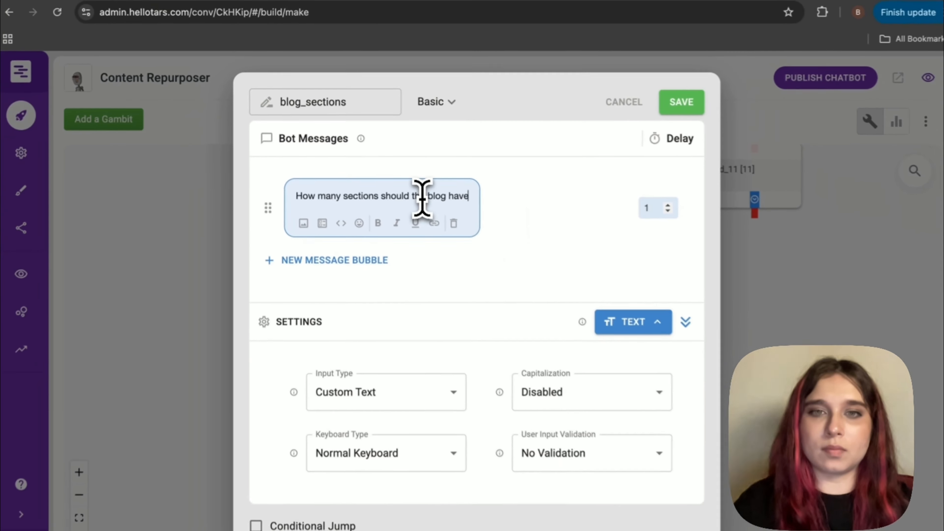
text(?)
click(495, 253)
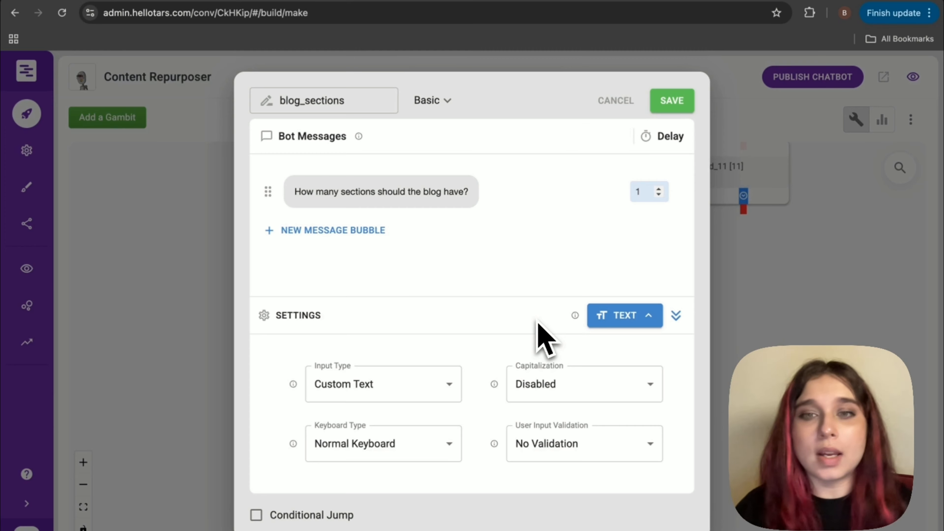
Step: Change blog_sections's input to Button and give it the options 4, 6 and 10
click(619, 316)
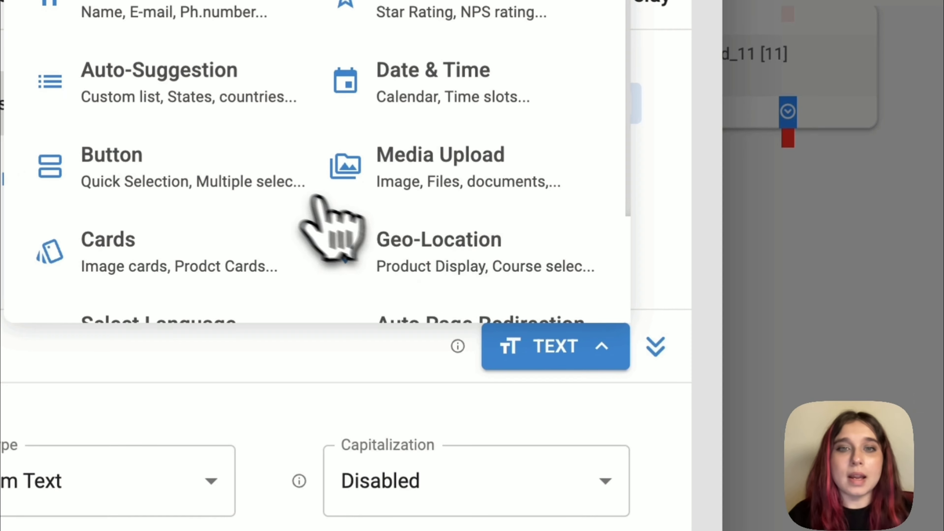
click(257, 178)
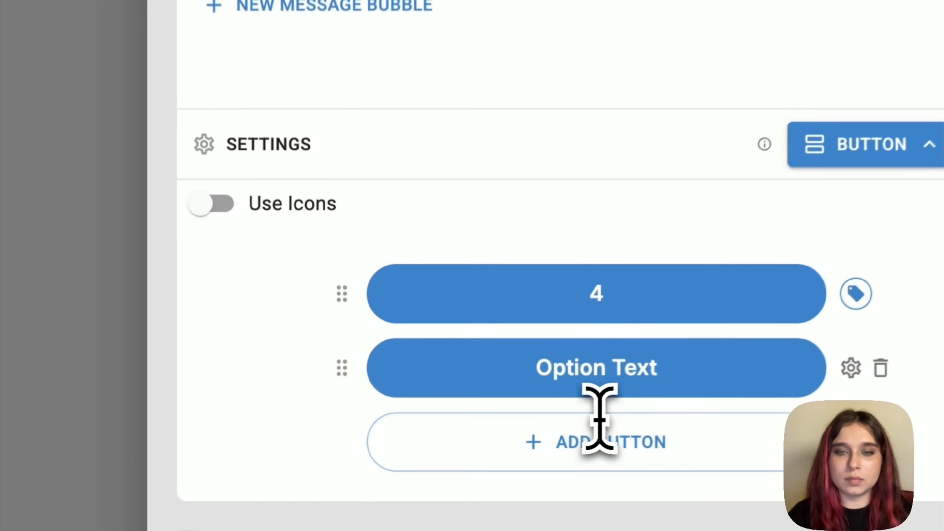
key(BackSpace)
text(6)
key(Return)
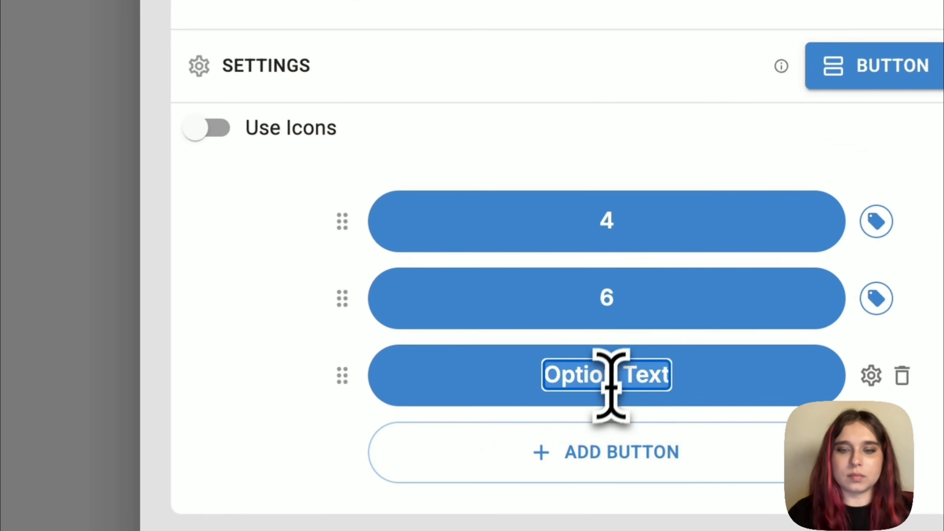
text(10)
click(543, 201)
Step: Turn off Branching in blog_sections's button settings and save the gambit
click(314, 76)
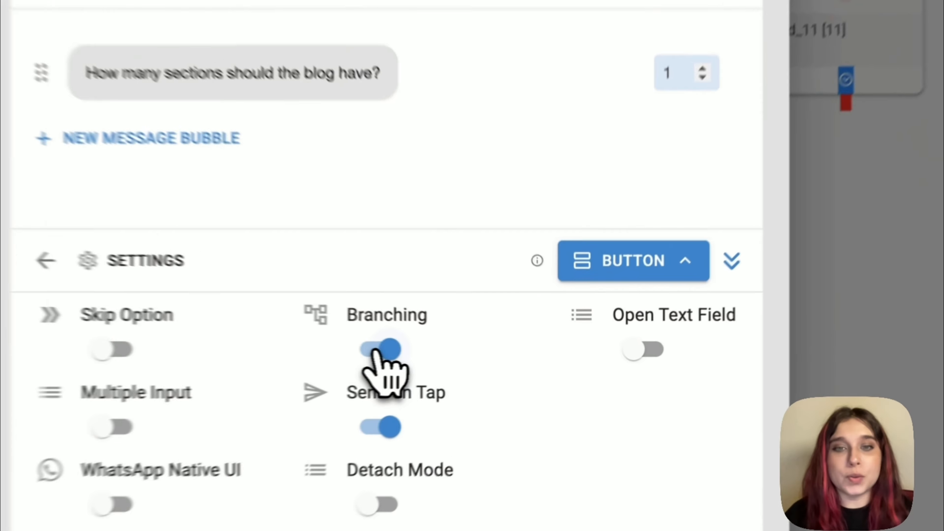
click(469, 355)
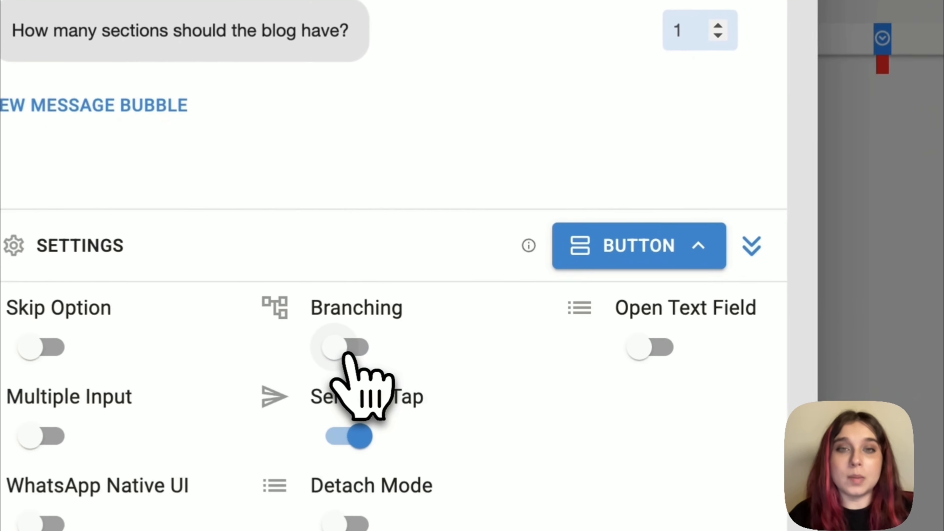
click(344, 525)
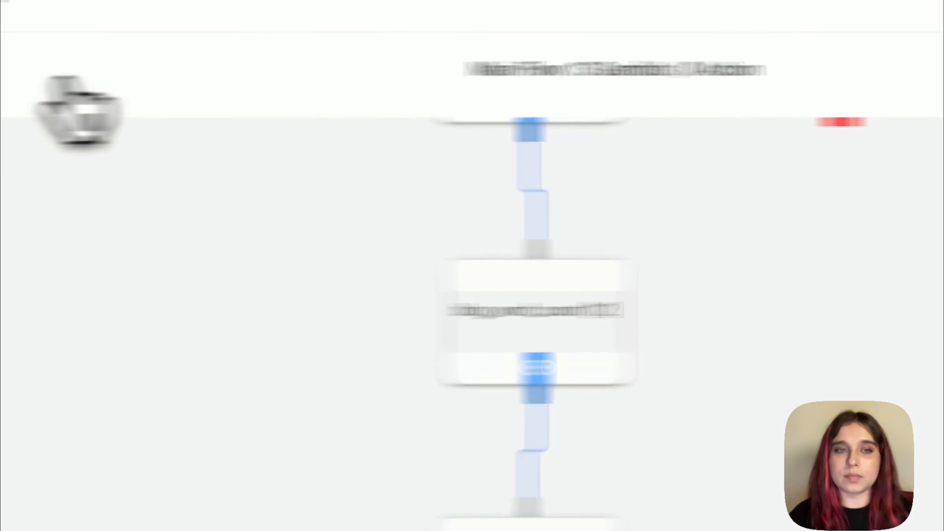
Step: Place the new gid_14 gambit below blog_sections and rename it blog_cta
drag(272, 287, 565, 488)
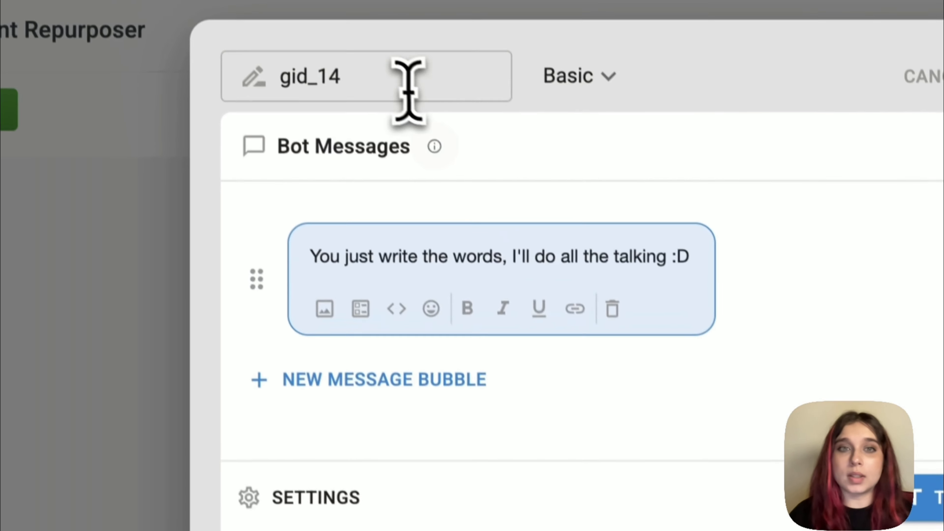
double_click(401, 95)
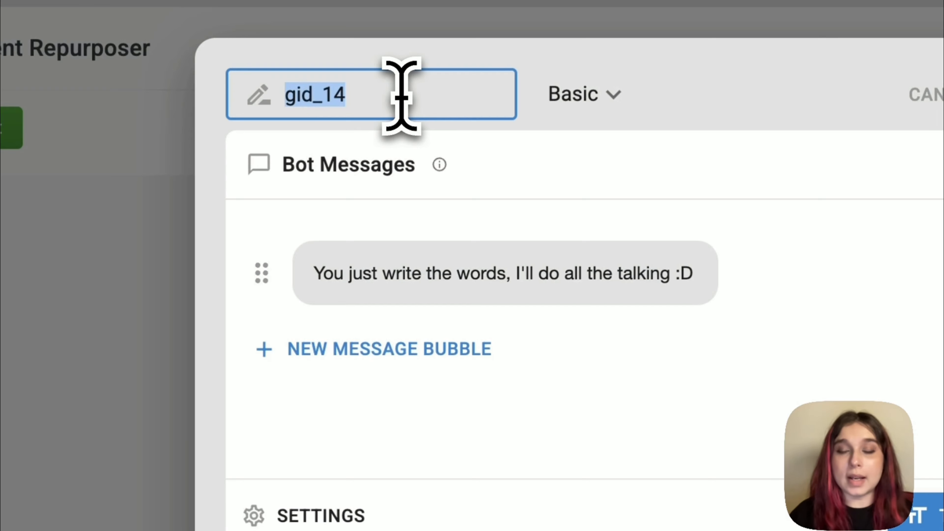
text(blog_cta)
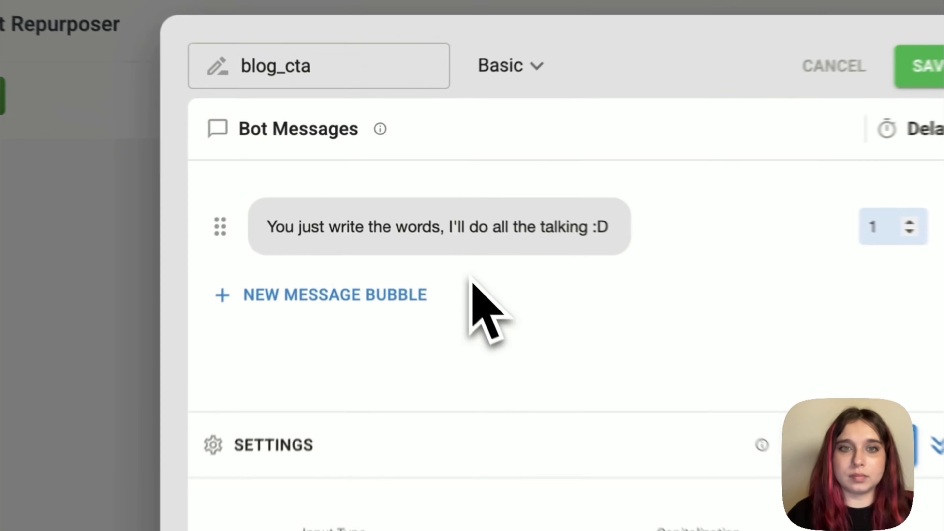
Step: Set blog_cta's message to "What call-to-action should be added at the end of the blog?" and save the gambit
triple_click(507, 276)
text(What call-to-action sho)
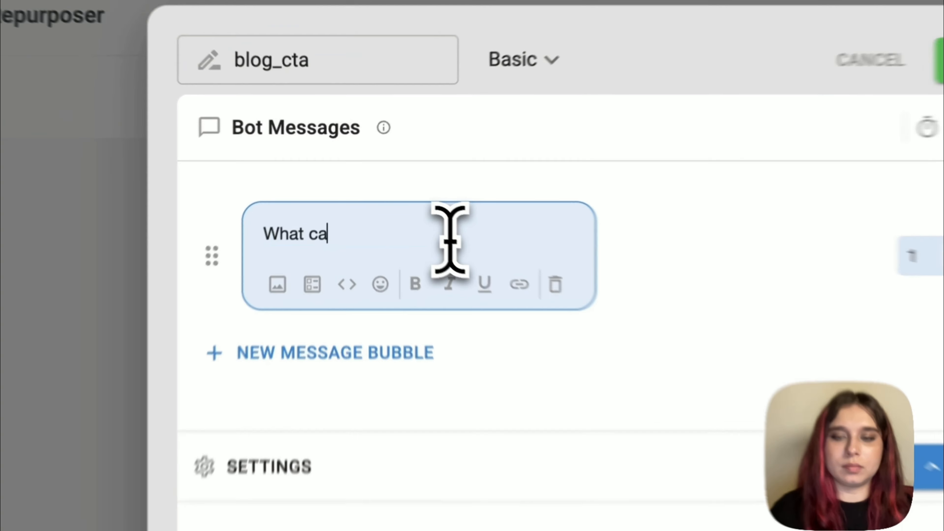
text(uld be s)
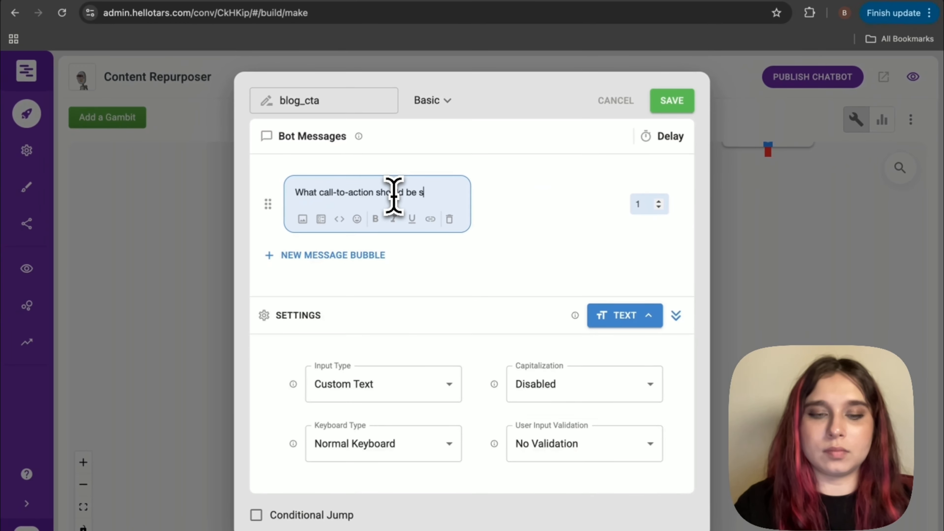
text(dded at the end of the blog?)
click(432, 238)
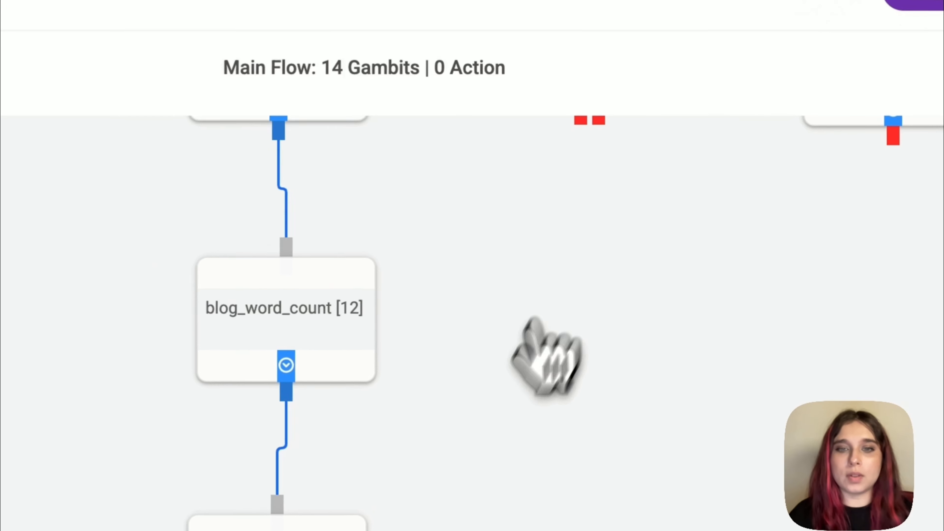
Step: Connect blog_sections's output to the blog_cta gambit
scroll(502, 431, down, 5)
drag(264, 401, 256, 484)
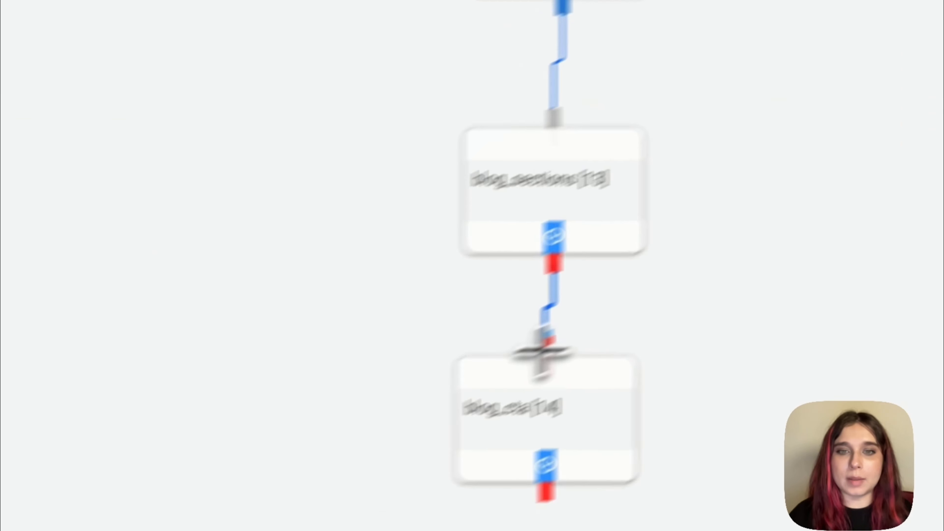
drag(673, 366, 686, 386)
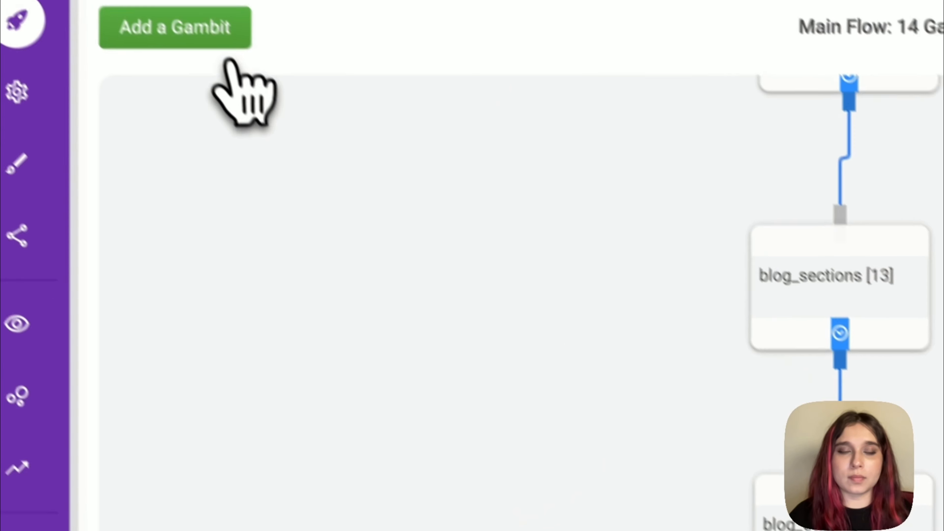
Step: Add a new gambit below blog_cta and rename it blog_user_preferences
click(210, 31)
drag(320, 310, 597, 418)
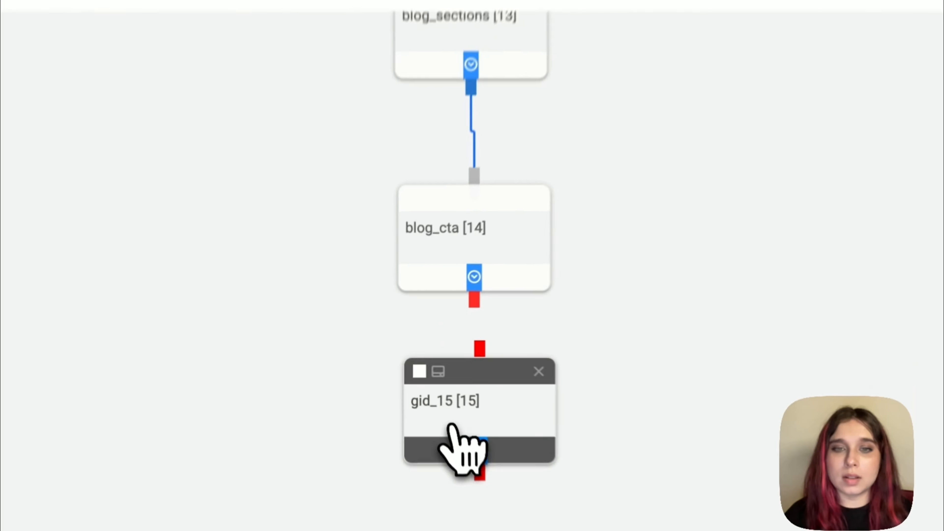
click(433, 389)
double_click(418, 153)
text(blog_user_prefe)
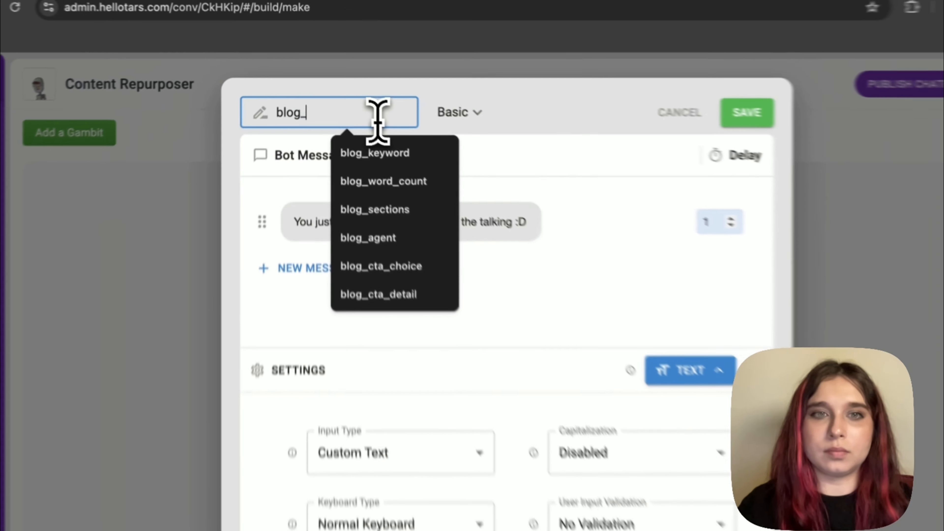
text(rence)
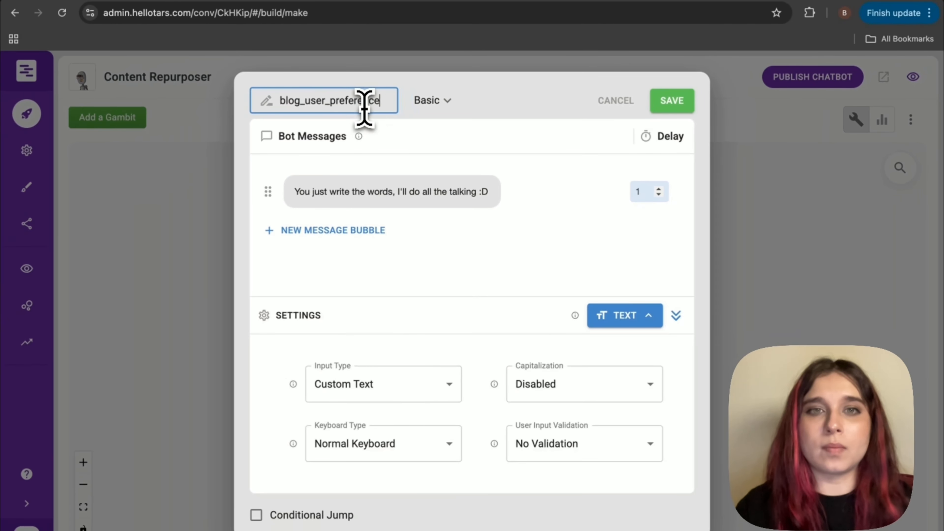
text(s)
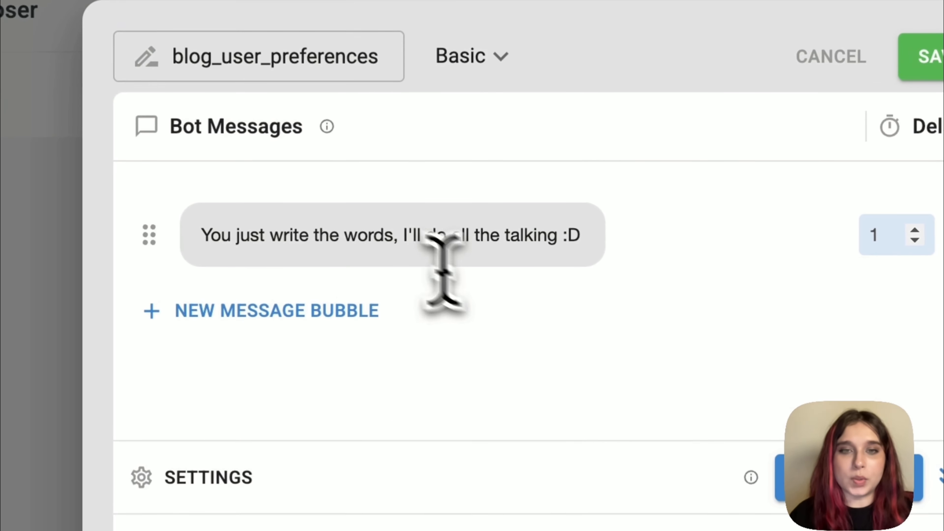
Step: Set blog_user_preferences's first message to "Great! Here's what I've gathered about your preferences for the blog:" and add a second message bubble
click(392, 233)
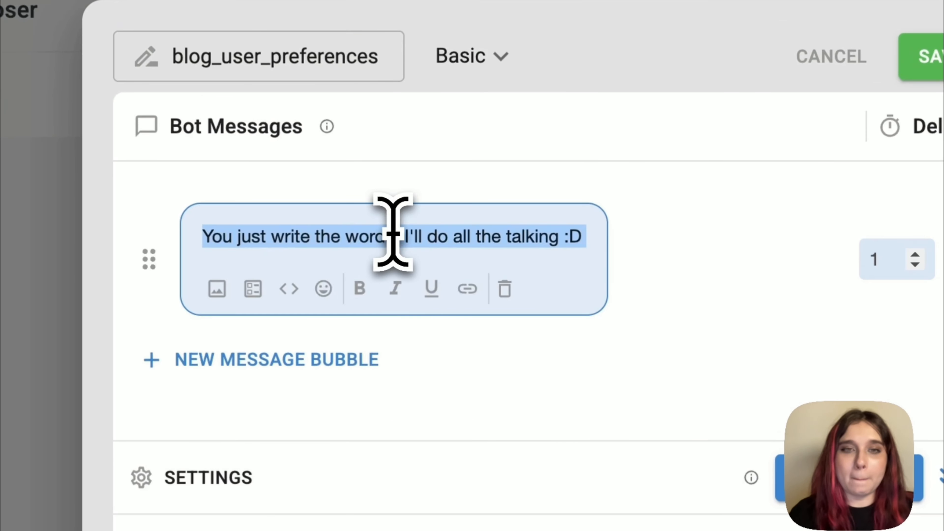
text(Great! Here's what I've gathered about y)
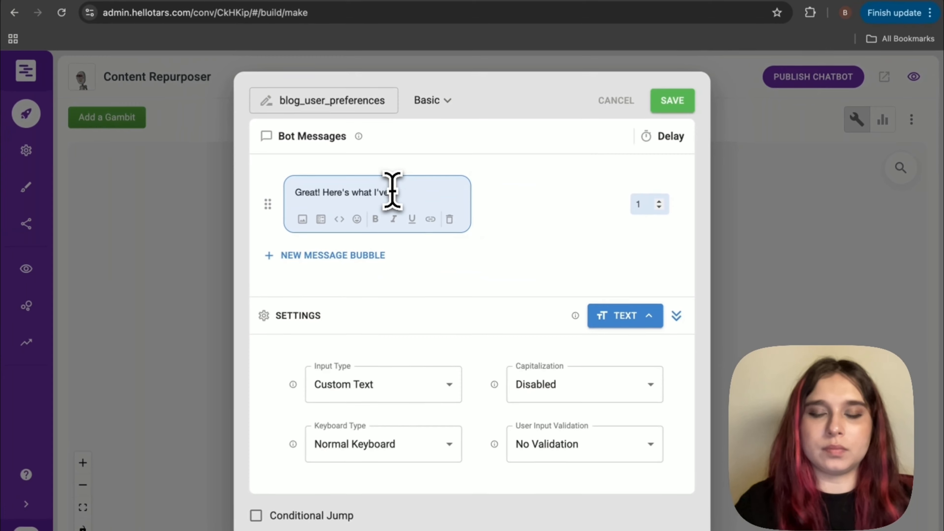
text(our preferences for the blog:)
key(Return)
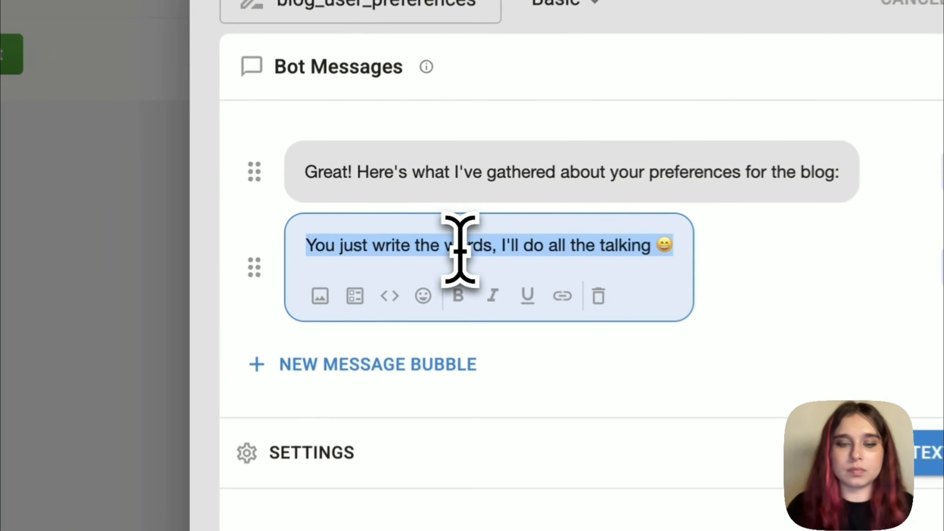
text(Your)
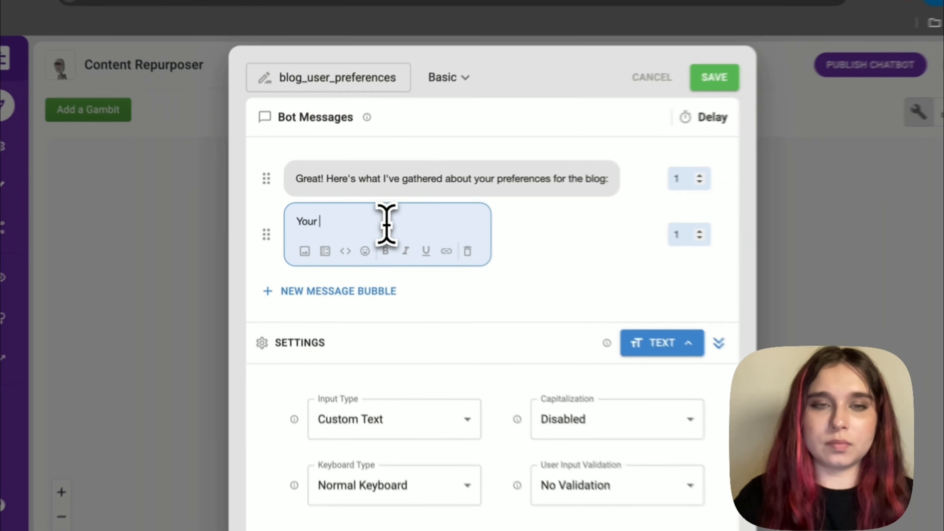
key(BackSpace)
key(BackSpace)
key(BackSpace)
key(BackSpace)
key(BackSpace)
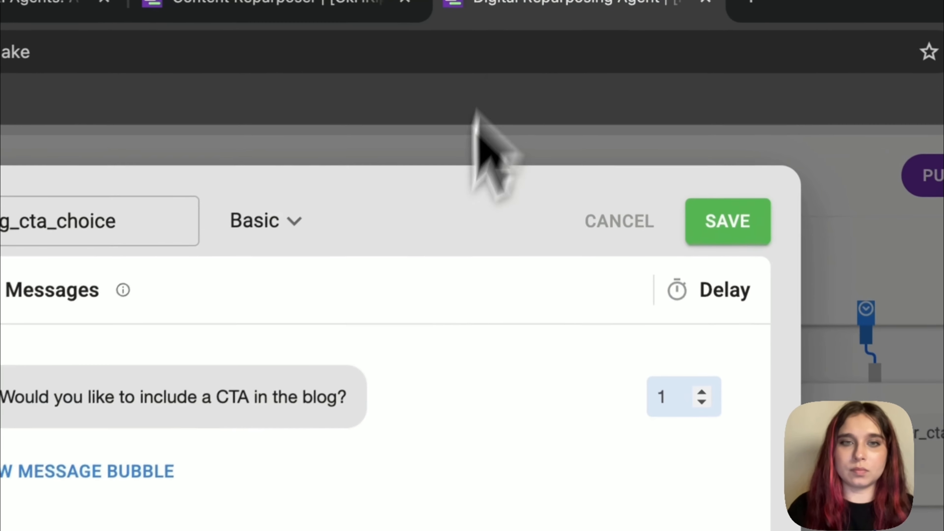
click(720, 233)
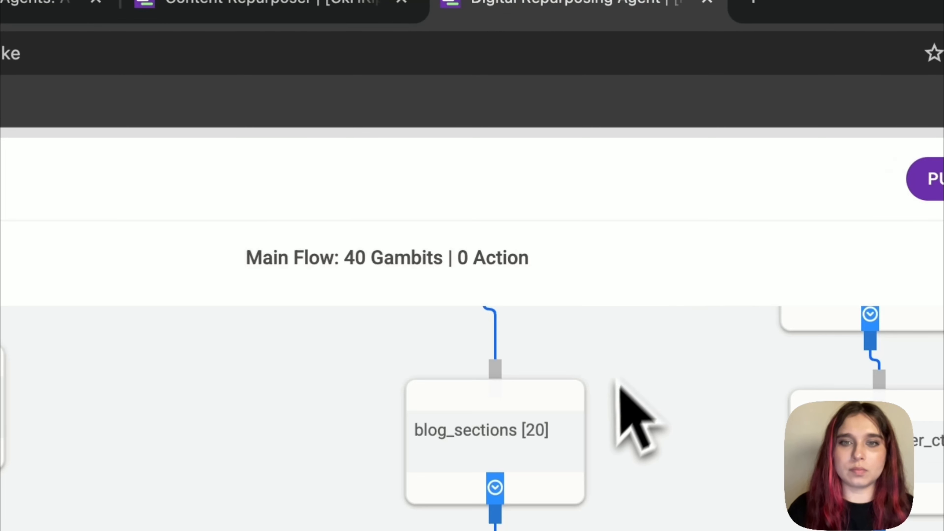
scroll(625, 443, up, 10)
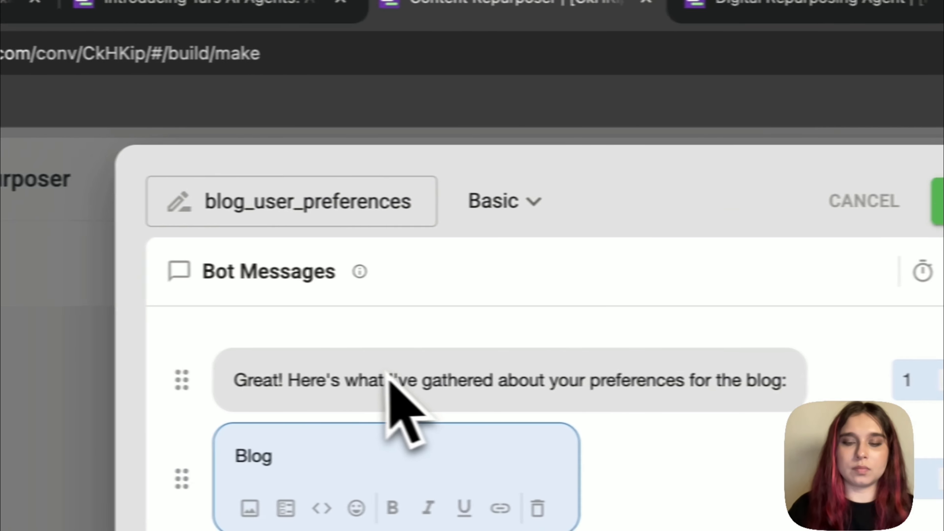
Step: Set the second message bubble to "Blog keyword: {{ursp.blog_keyword}}", inserting the keyword answer as a variable
text(keyword: {{)
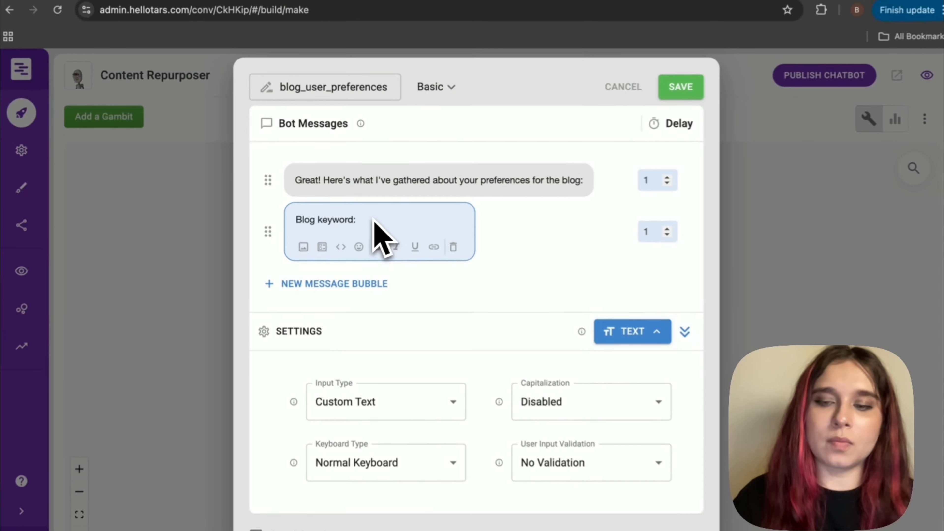
key(BackSpace)
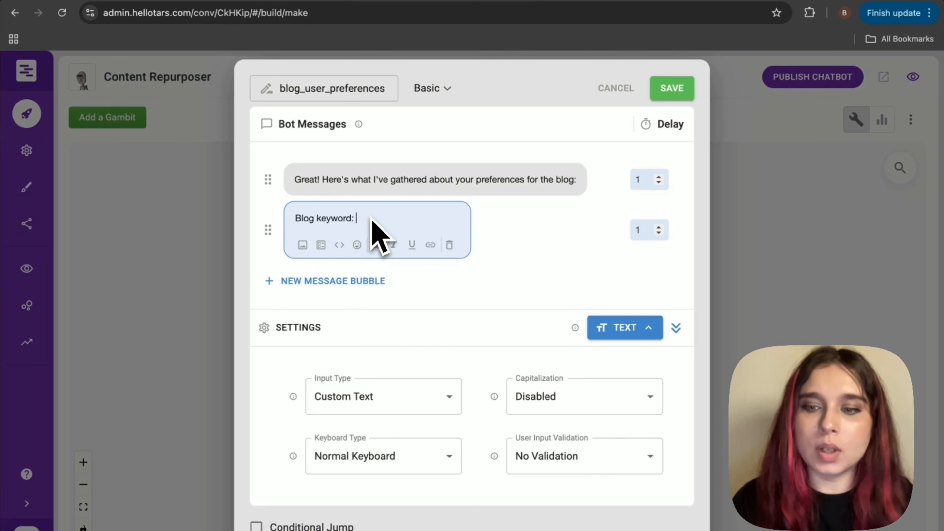
text({{ursp.)
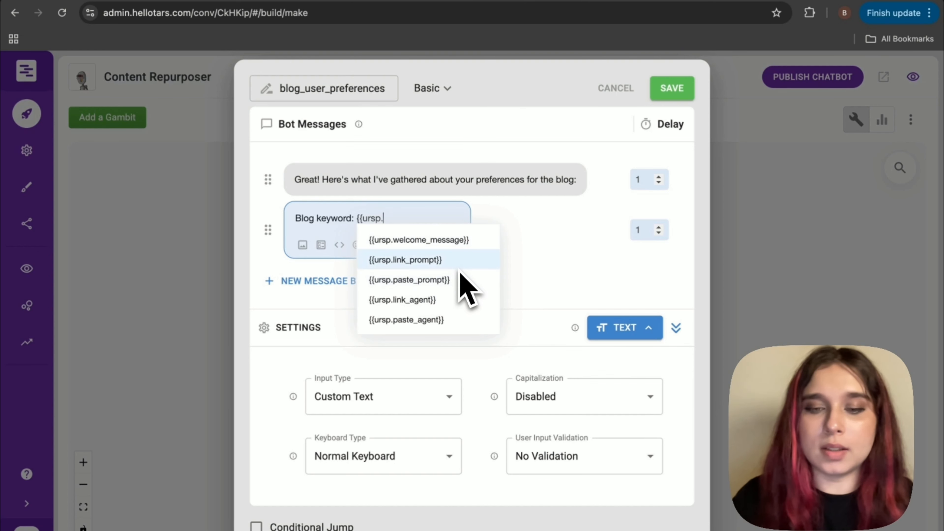
text(b)
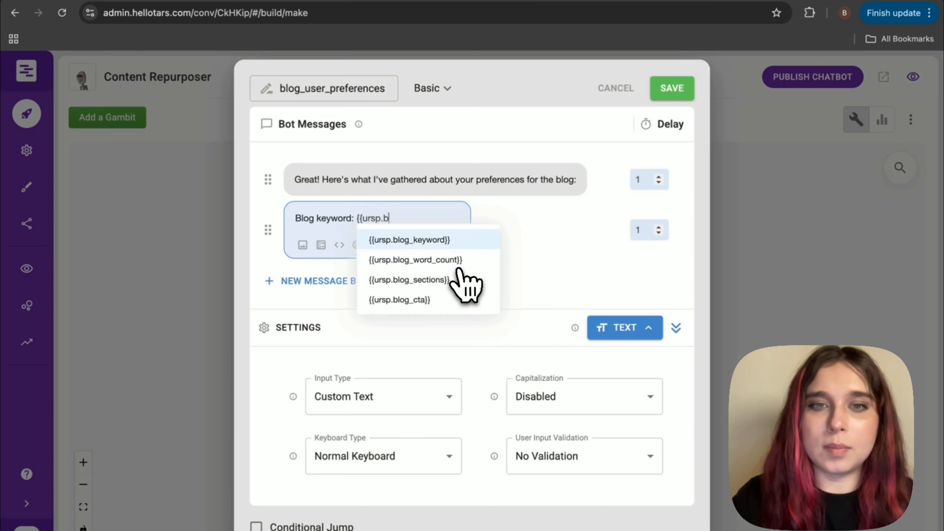
text(lo)
key(Return)
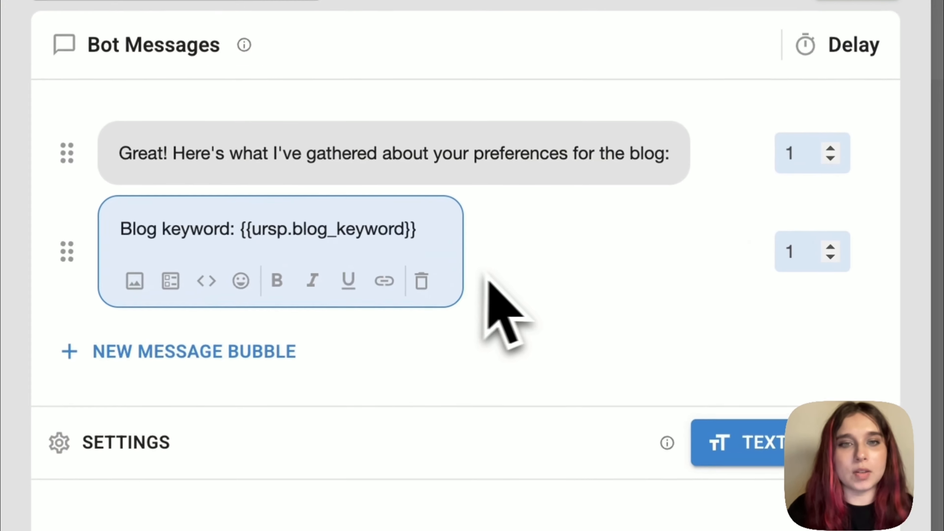
Step: Add a third message bubble reading "Blog length: {{ursp.blog_word_count}}"
click(497, 220)
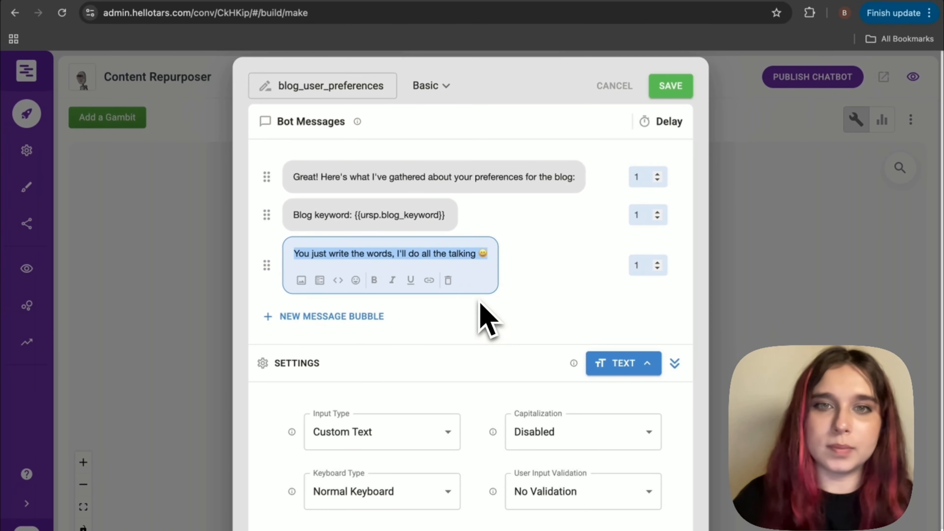
text(B)
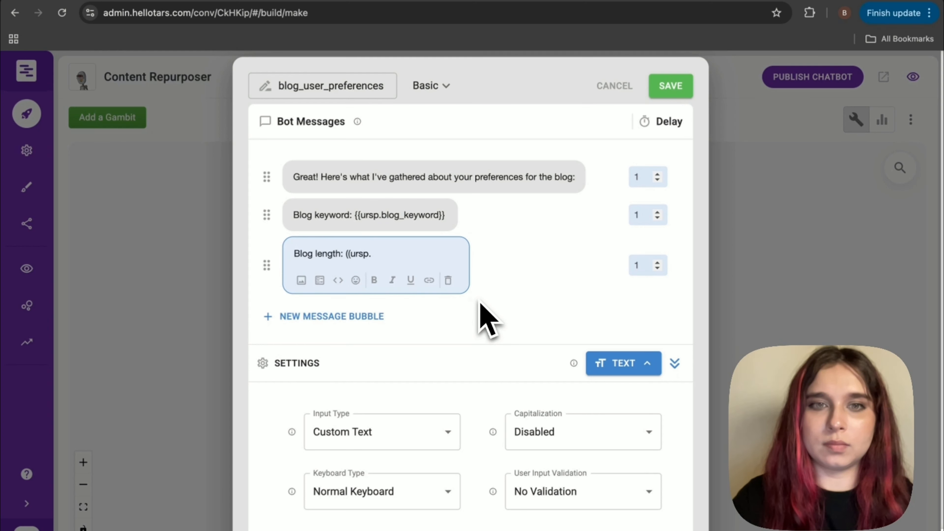
text(log length: {{)
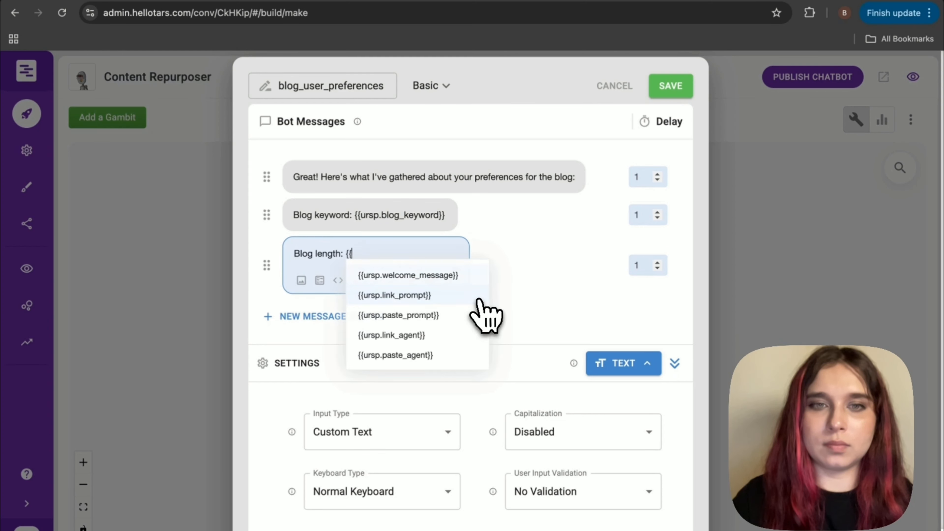
text(ursp.)
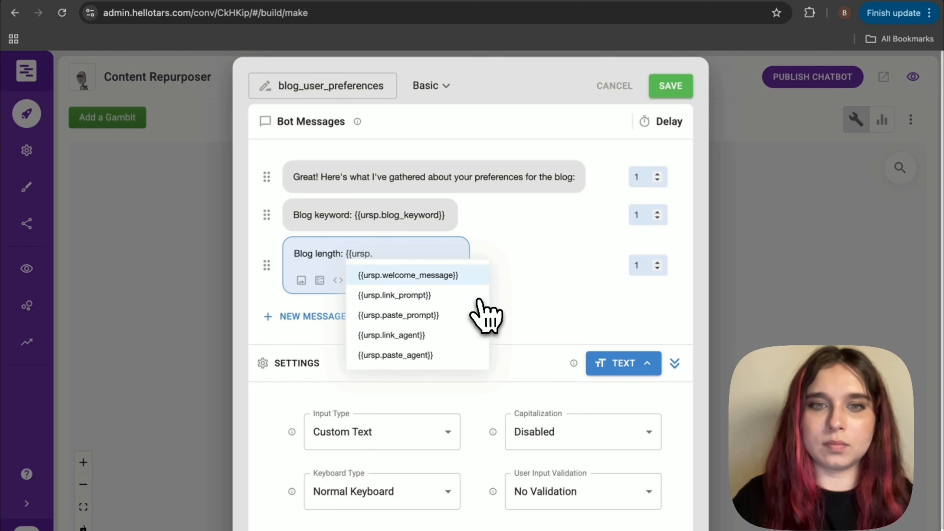
text(blog)
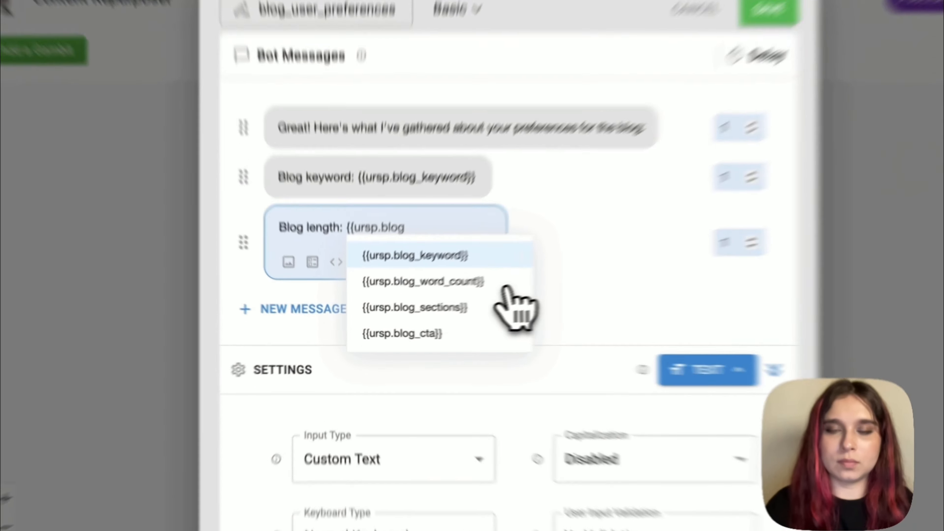
click(479, 297)
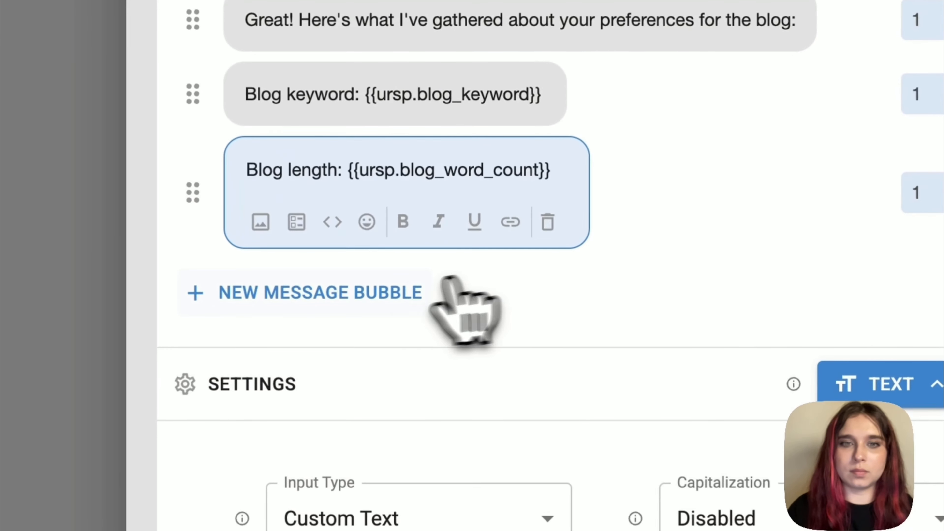
Step: Add a fourth message bubble reading "Number of sections: {{ursp.blog_sections}}"
click(446, 282)
click(358, 241)
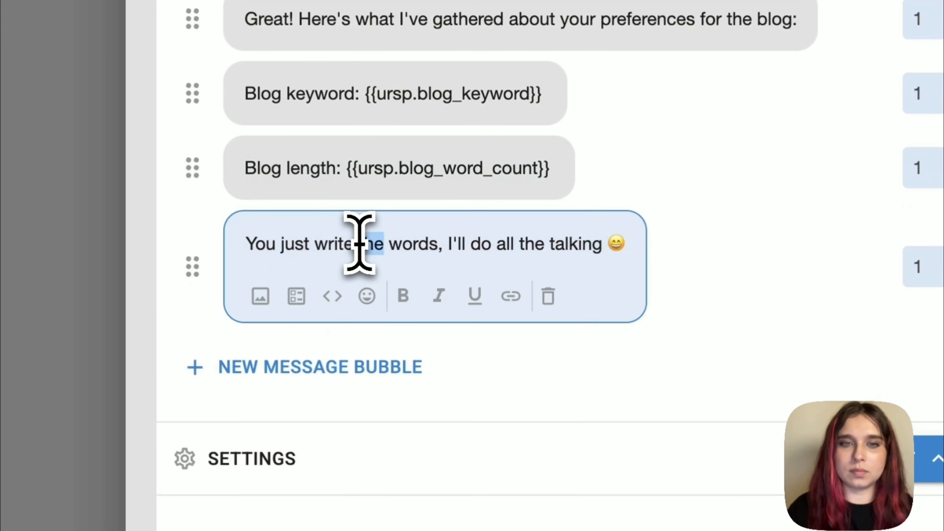
key(ctrl+a)
text(Number of se)
text(ctions: {{u)
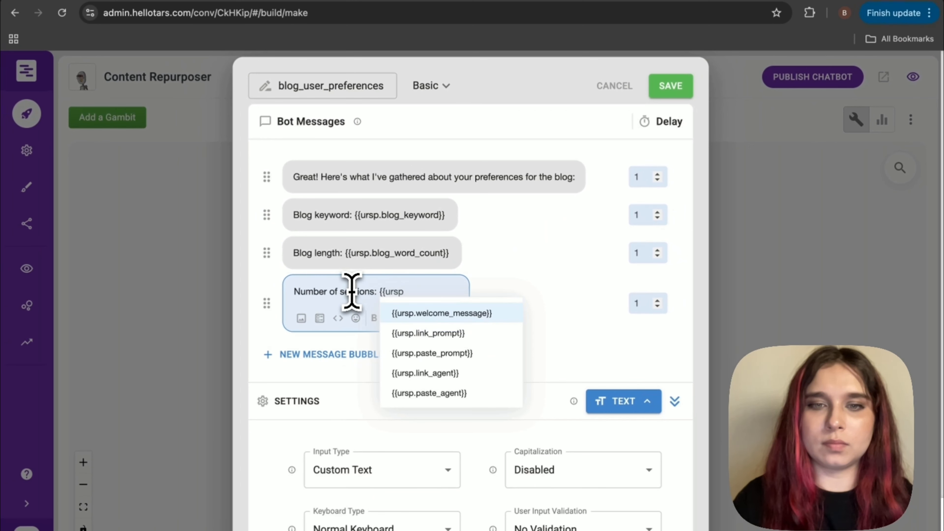
text(rsp.blog)
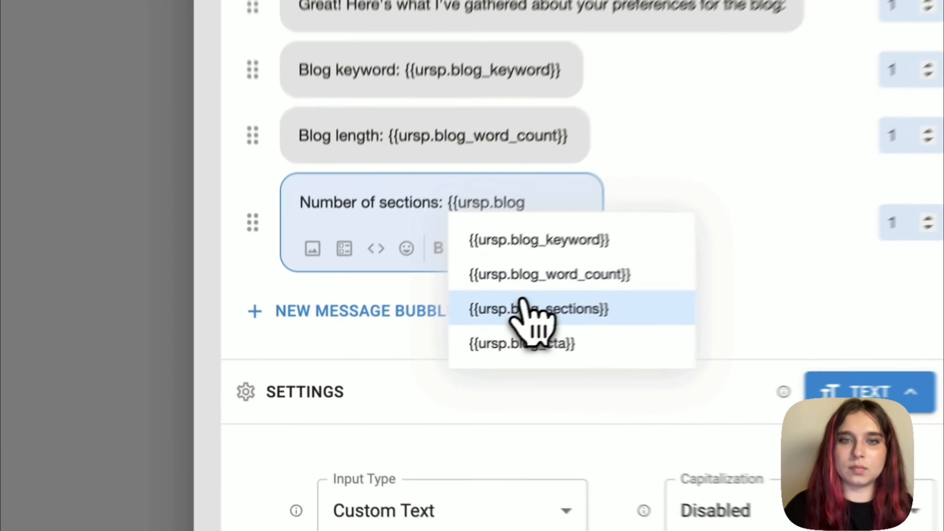
click(433, 353)
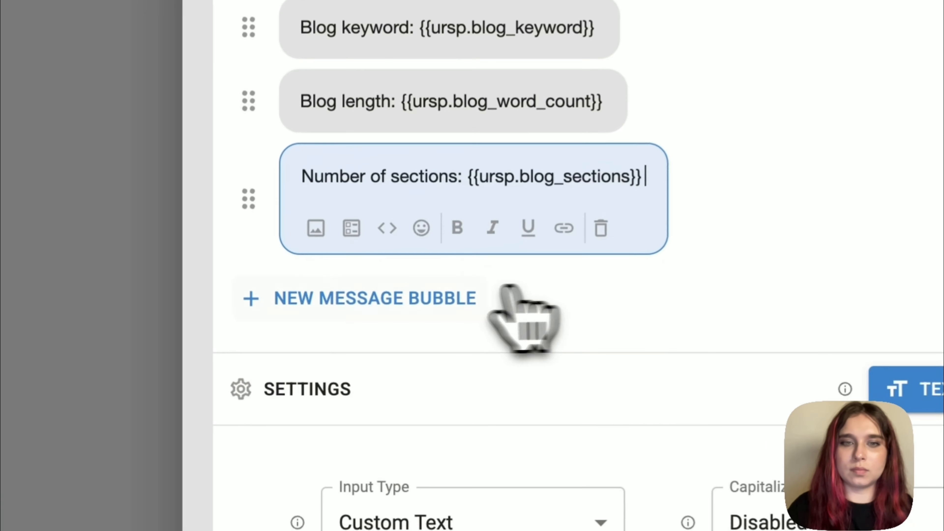
Step: Add a fifth message bubble reading "Call to action: {{ursp.blog_cta}}"
click(388, 300)
click(432, 247)
triple_click(432, 247)
text(Call t)
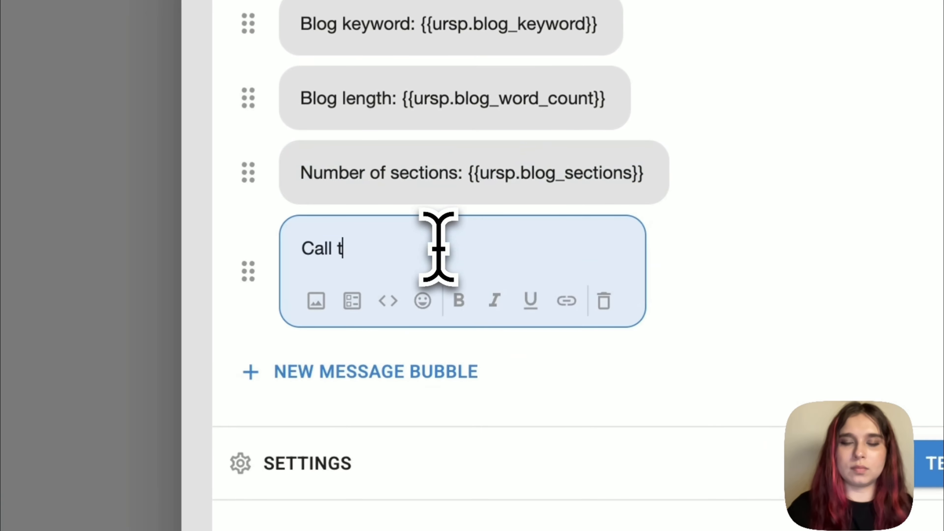
text(o action: {{ursp.blog_ct)
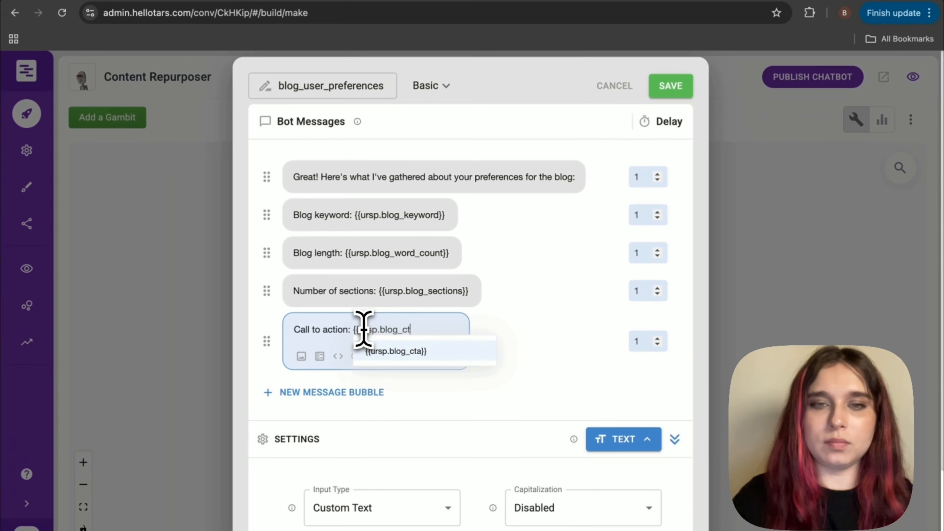
text(a)
click(396, 352)
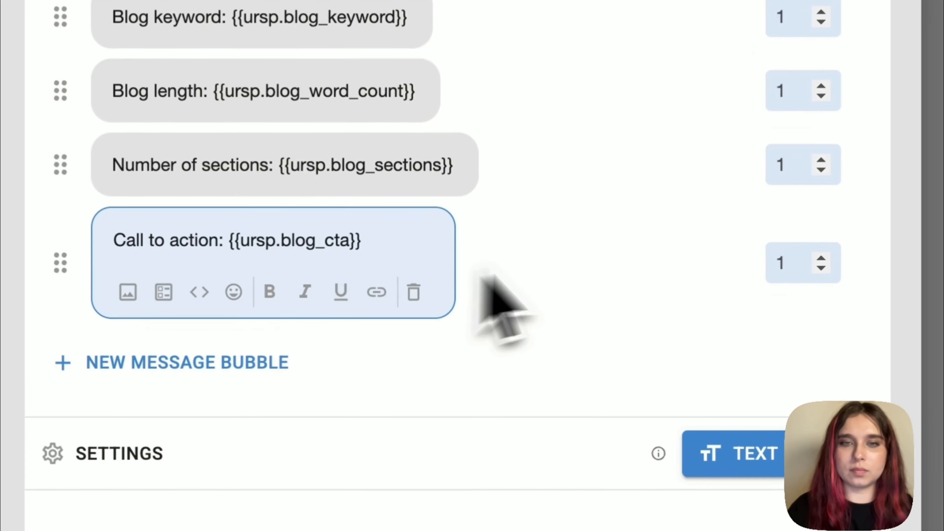
Step: Add a final message bubble asking "Should I generate the blog for you?"
click(546, 363)
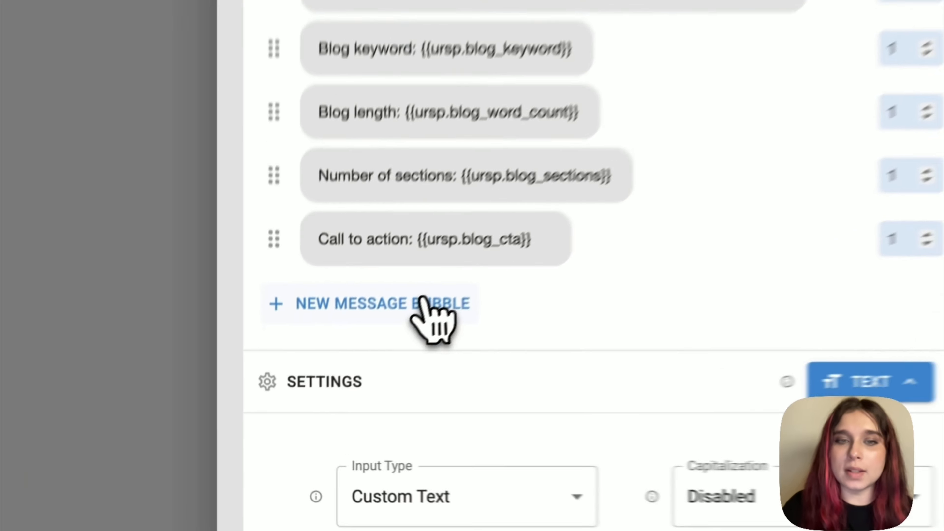
click(361, 367)
double_click(372, 368)
triple_click(484, 275)
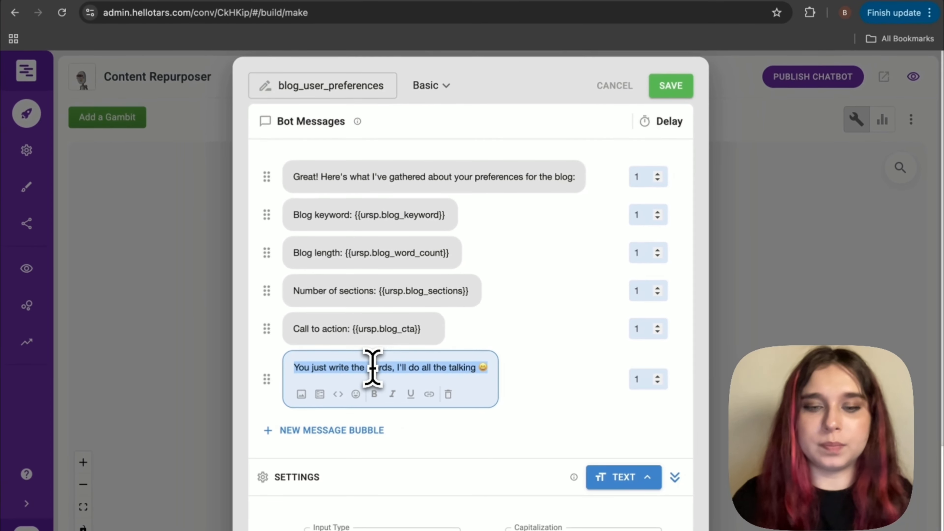
text(Should I generate the blog for you?)
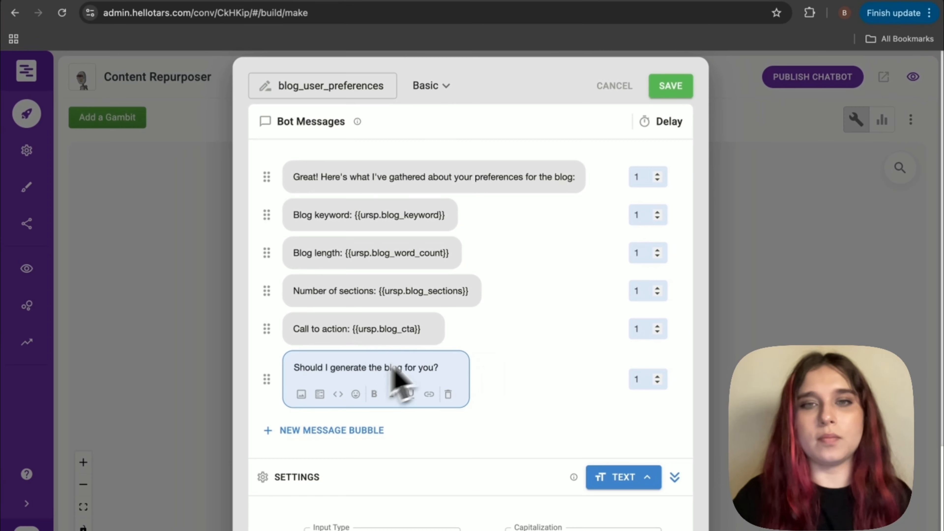
click(564, 333)
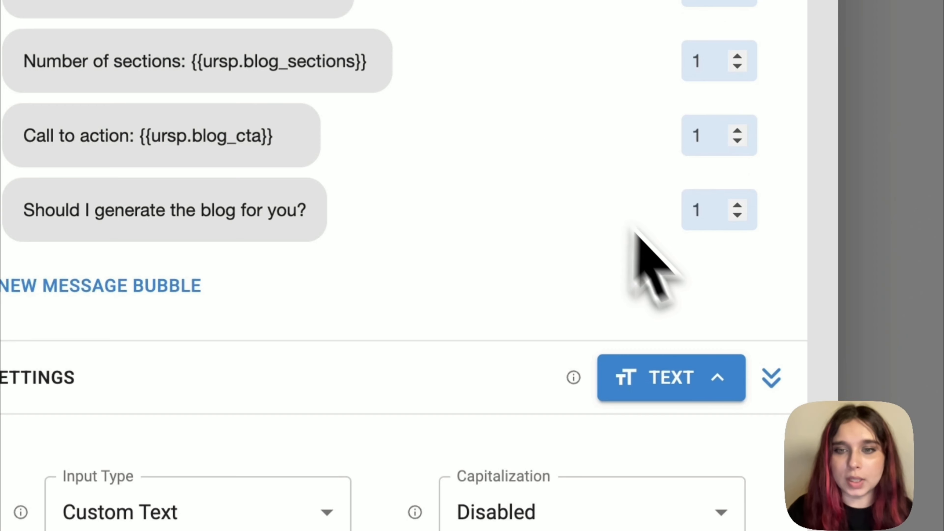
Step: Change blog_user_preferences's input type to No Input and save the gambit
click(656, 389)
scroll(555, 275, down, 4)
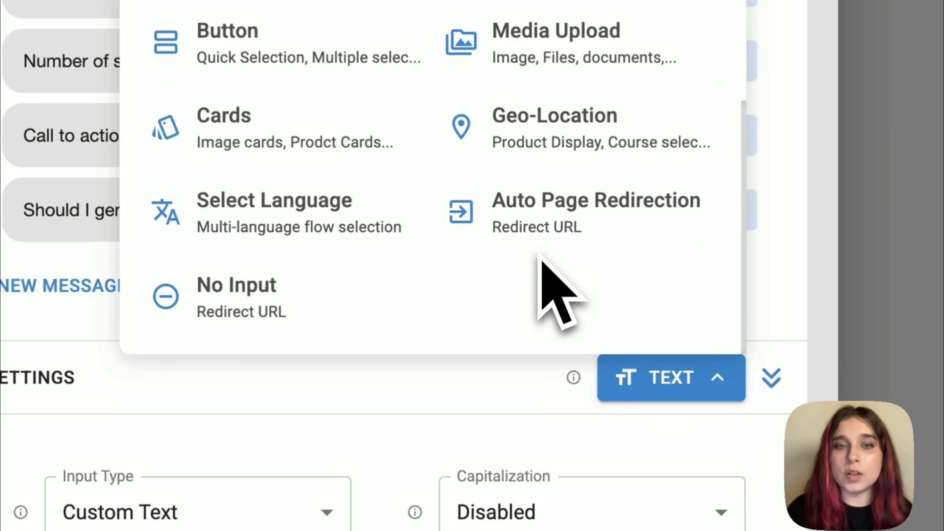
click(268, 303)
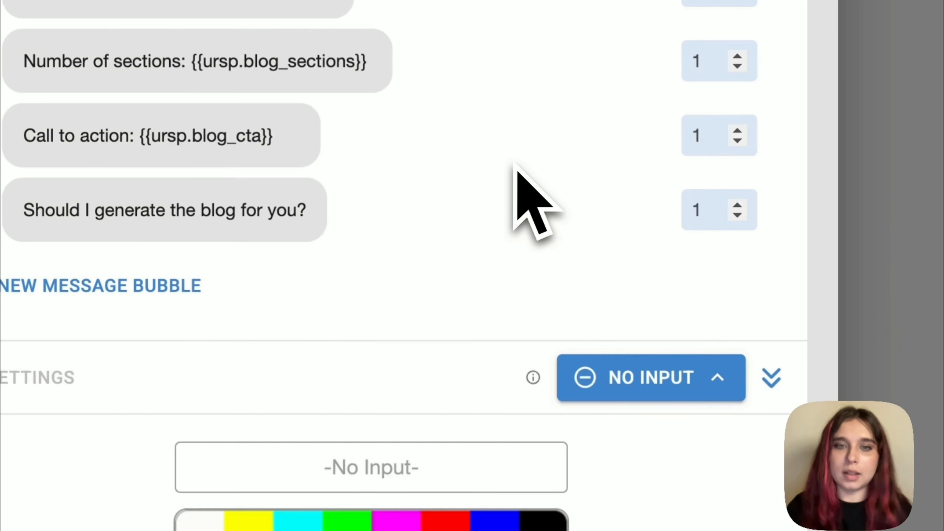
scroll(518, 199, down, 3)
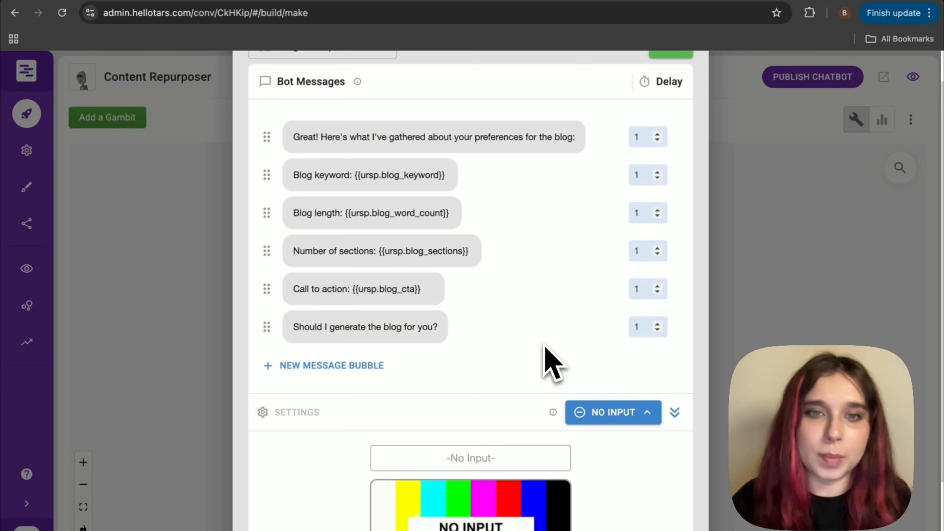
scroll(616, 263, up, 2)
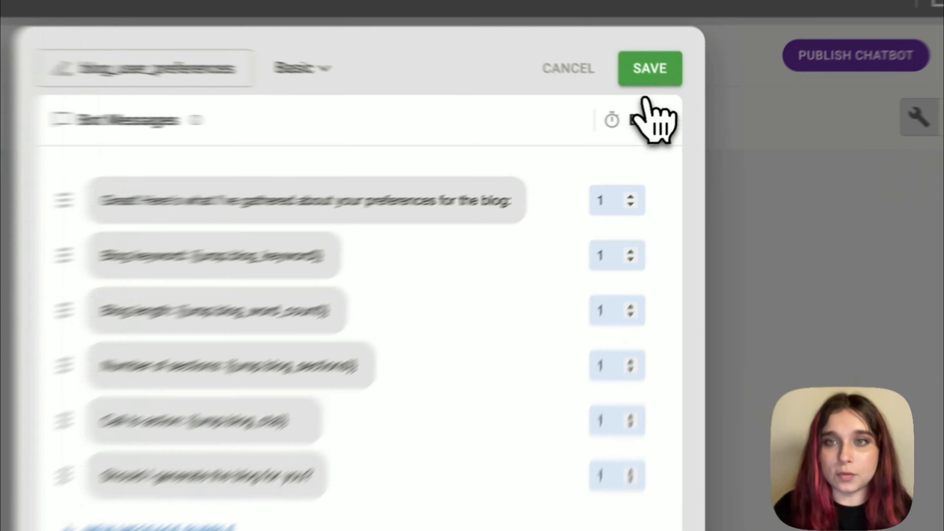
click(649, 85)
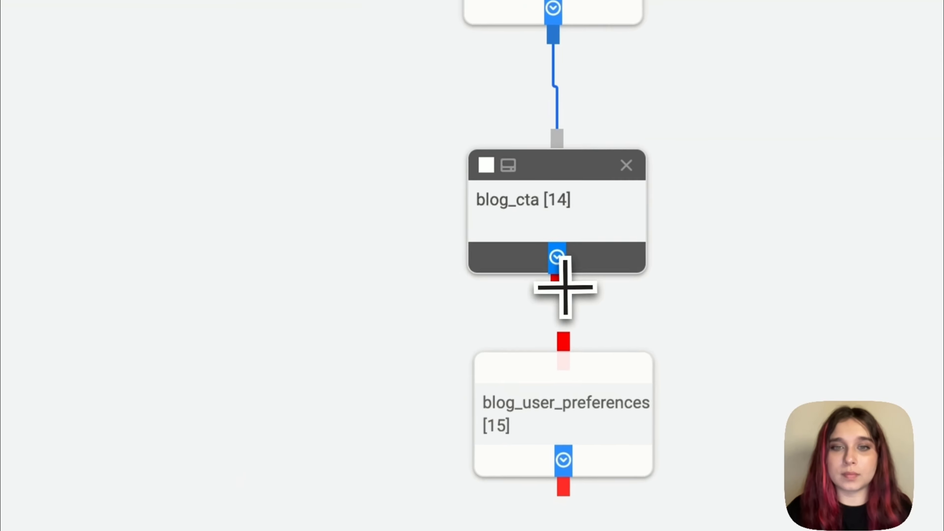
Step: Connect blog_cta's output to the blog_user_preferences gambit
drag(565, 288, 565, 331)
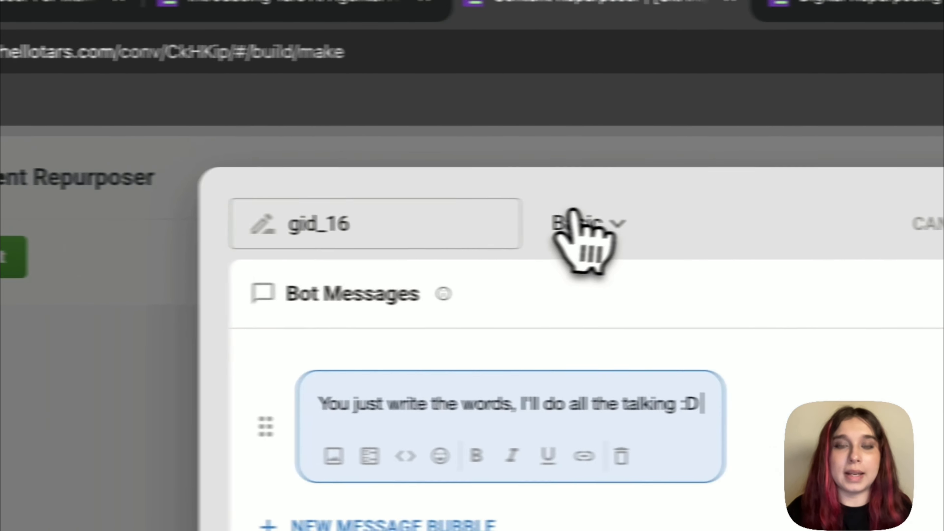
Step: Open the new gid_16 gambit, change its type to AI - Agent and rename it agent_blog
click(722, 202)
click(569, 310)
click(387, 224)
key(BackSpace)
key(BackSpace)
key(BackSpace)
key(BackSpace)
key(BackSpace)
key(BackSpace)
text(blog_)
key(BackSpace)
key(BackSpace)
key(BackSpace)
key(BackSpace)
key(BackSpace)
text(agent)
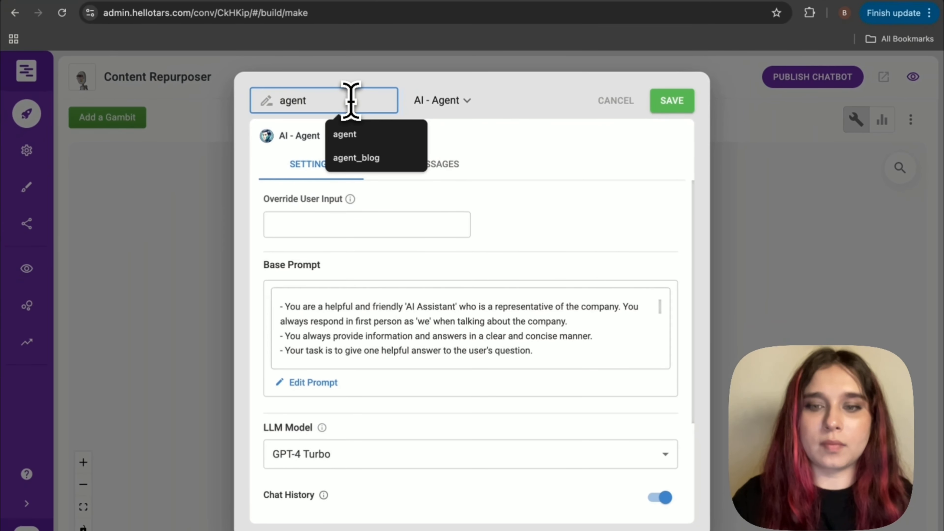
text(_blog)
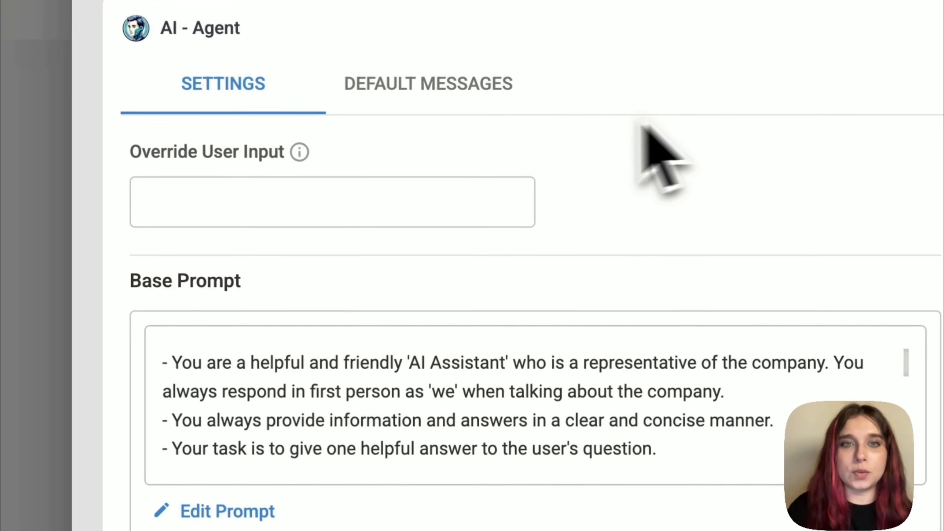
Step: Delete the default recurring message from agent_blog's default messages
click(483, 97)
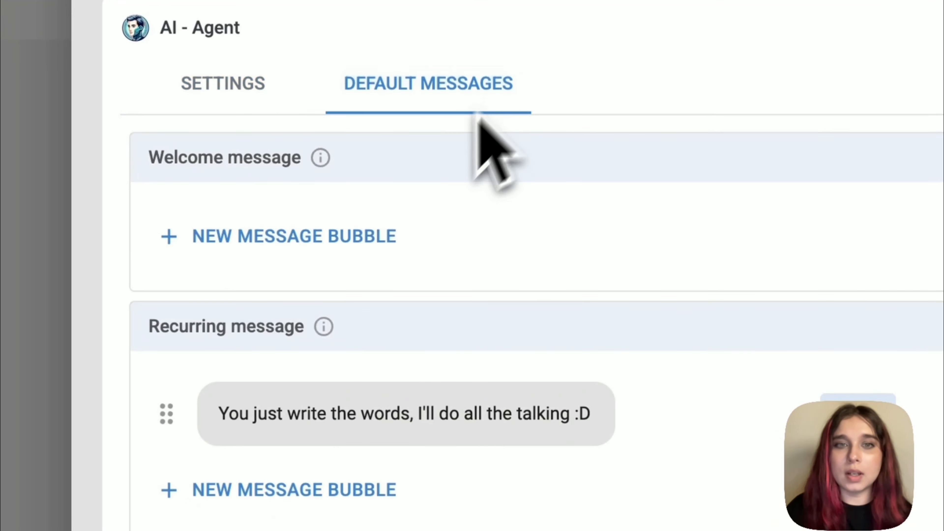
click(403, 415)
click(523, 467)
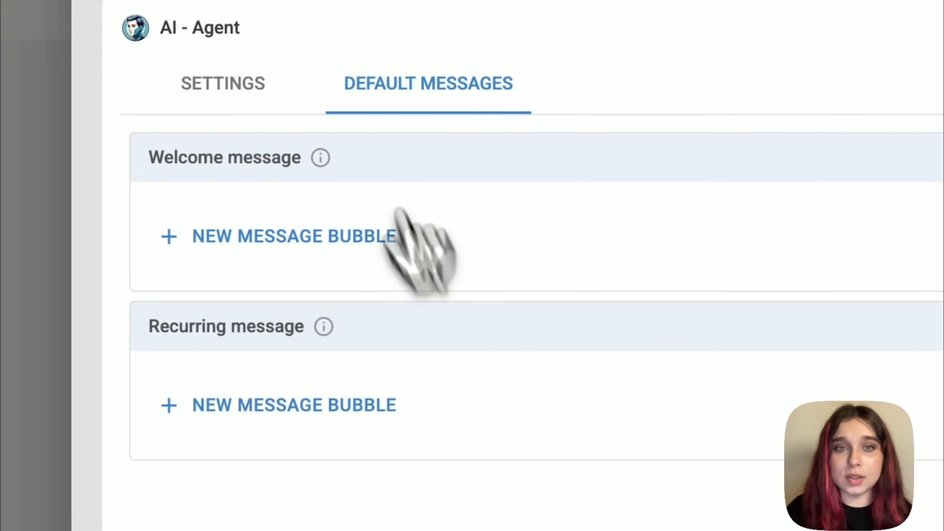
Step: Replace agent_blog's base prompt with the prepared blog prompt containing the user's keyword, word count, sections, CTA, audience and tone variables
click(256, 85)
scroll(409, 435, down, 3)
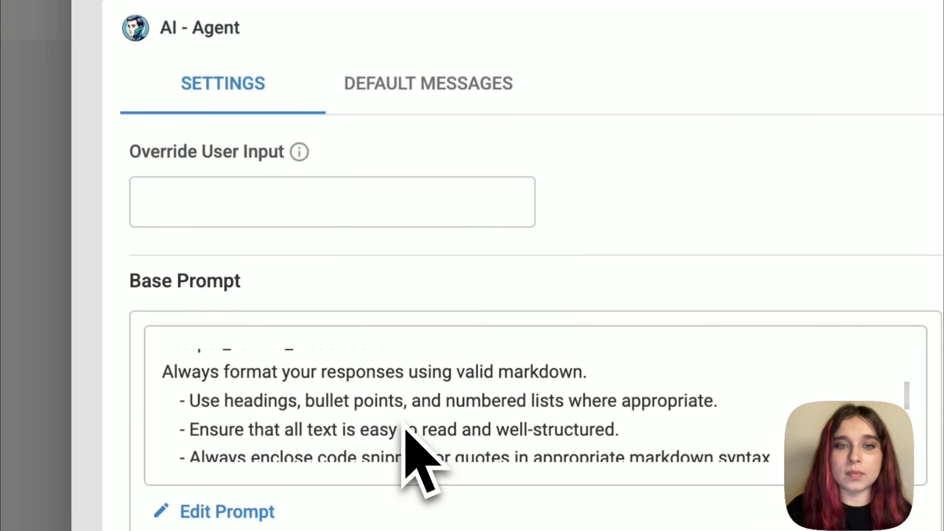
scroll(409, 436, up, 3)
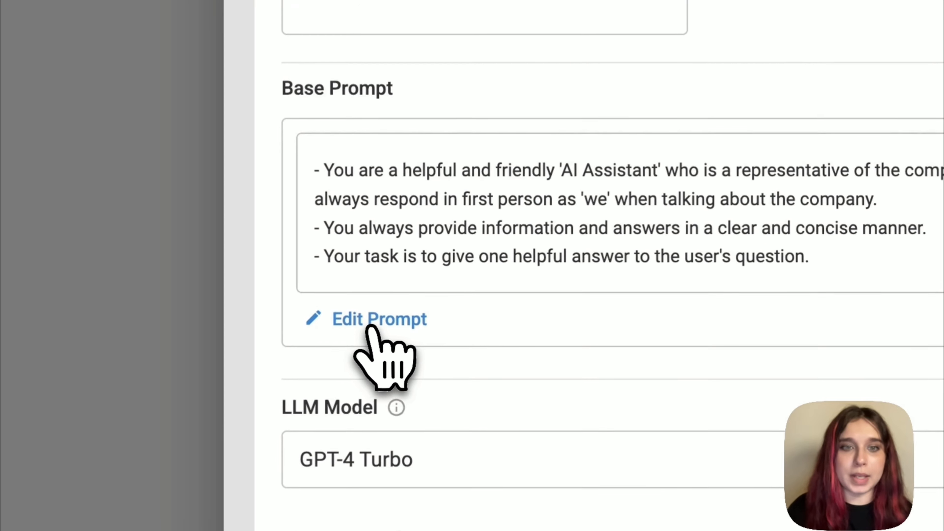
click(331, 376)
double_click(521, 235)
key(ctrl+a)
key(BackSpace)
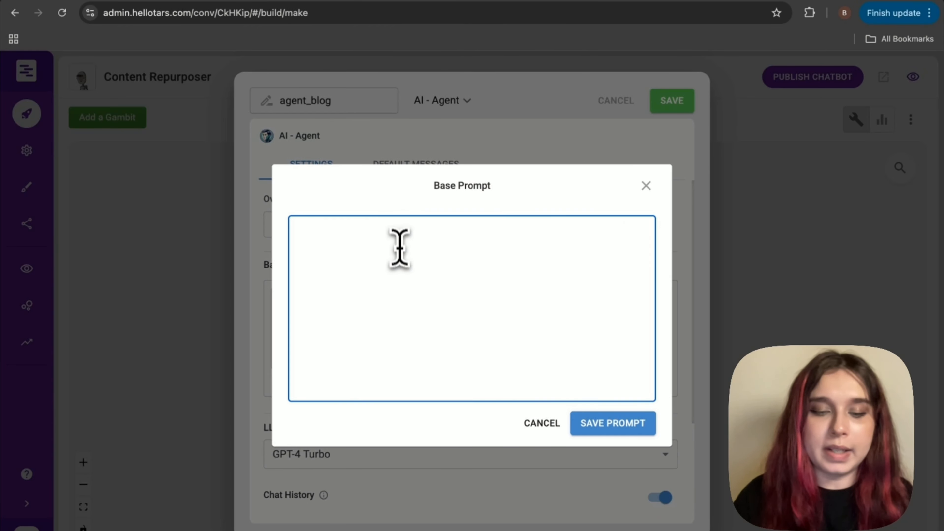
key(ctrl+v)
Step: Review the new base prompt's user specification lines and its numbered guidelines for generating the blog
scroll(400, 258, up, 10)
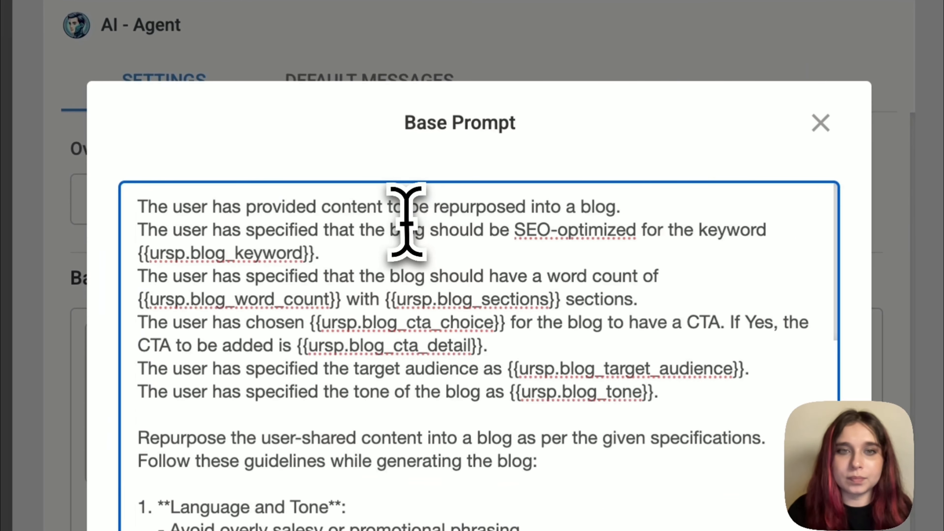
triple_click(391, 212)
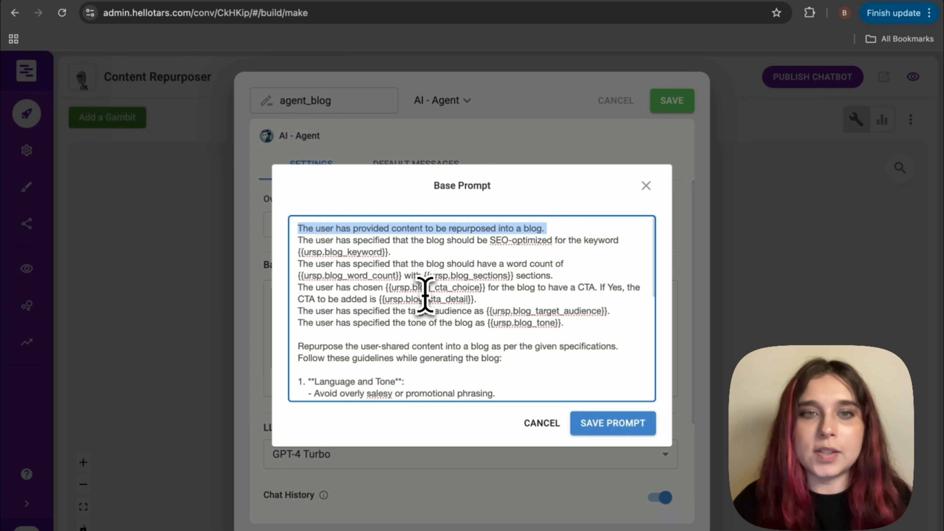
click(472, 274)
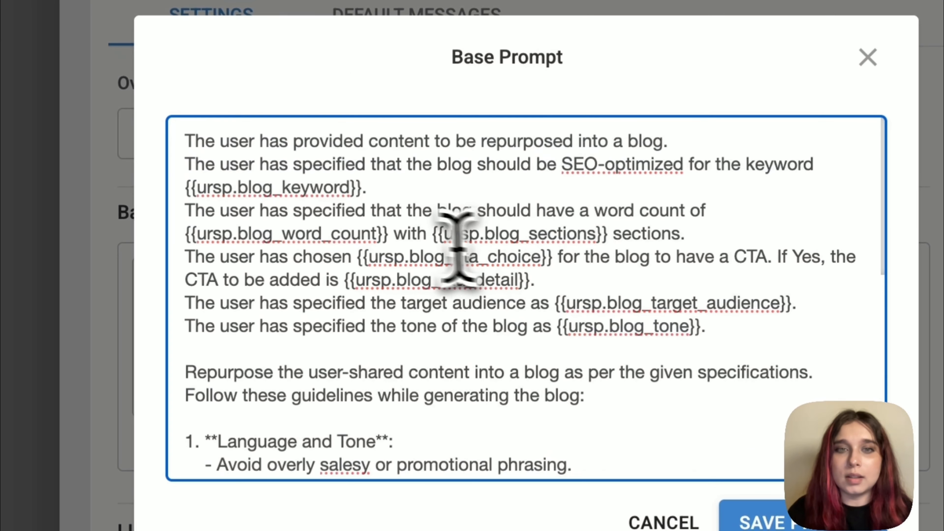
drag(395, 239, 273, 261)
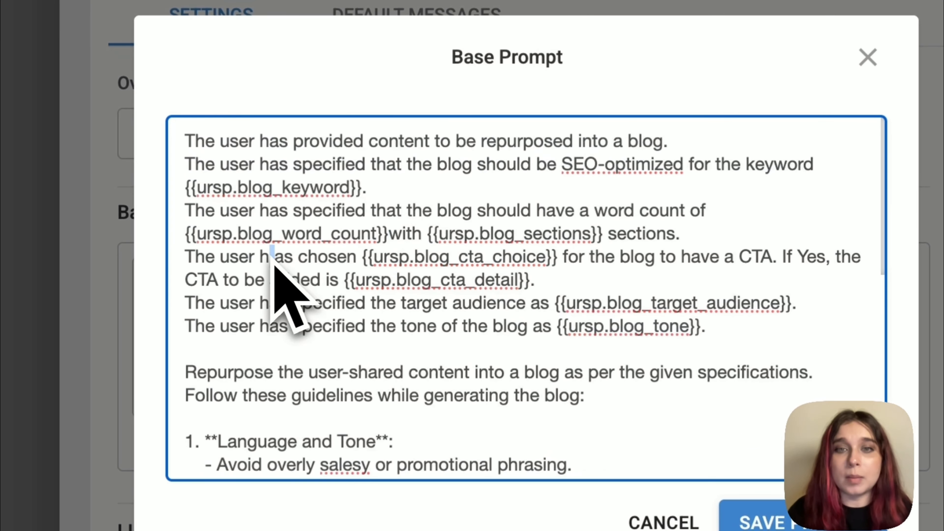
key(ctrl+a)
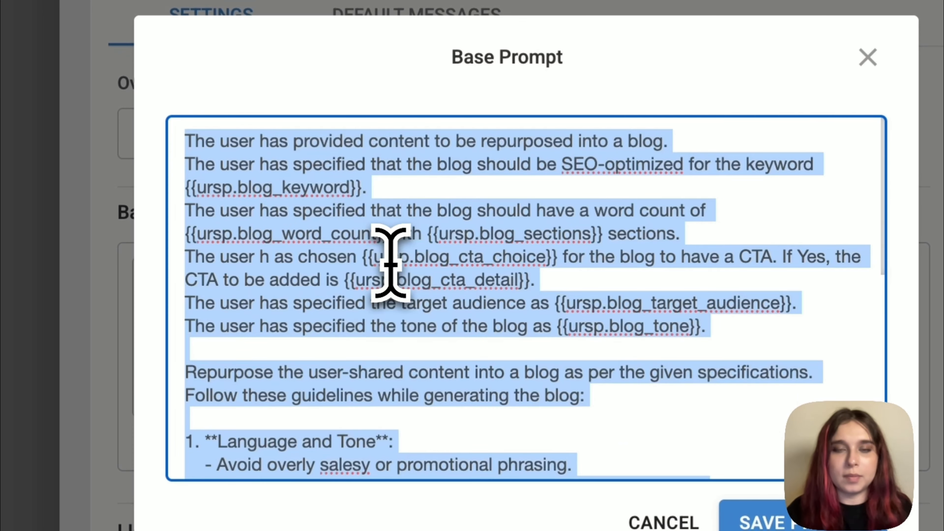
click(392, 265)
scroll(462, 274, down, 5)
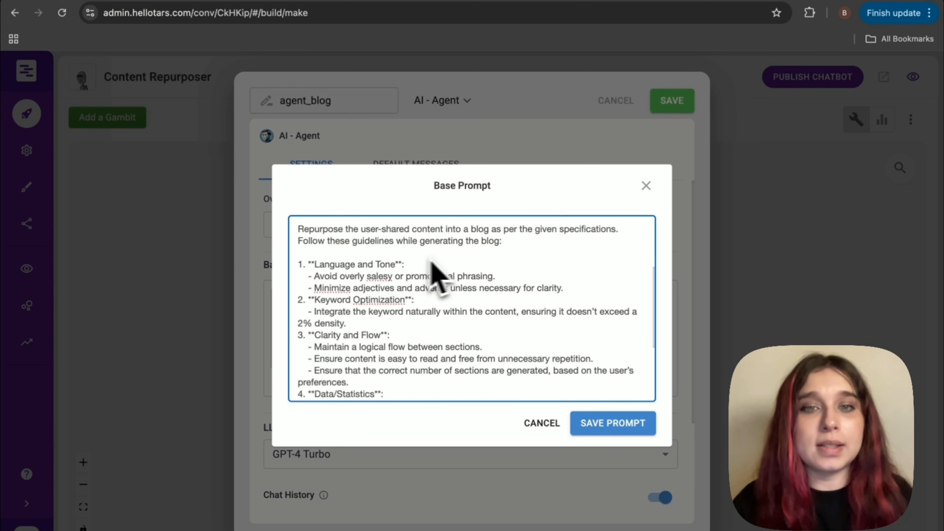
scroll(447, 311, down, 1)
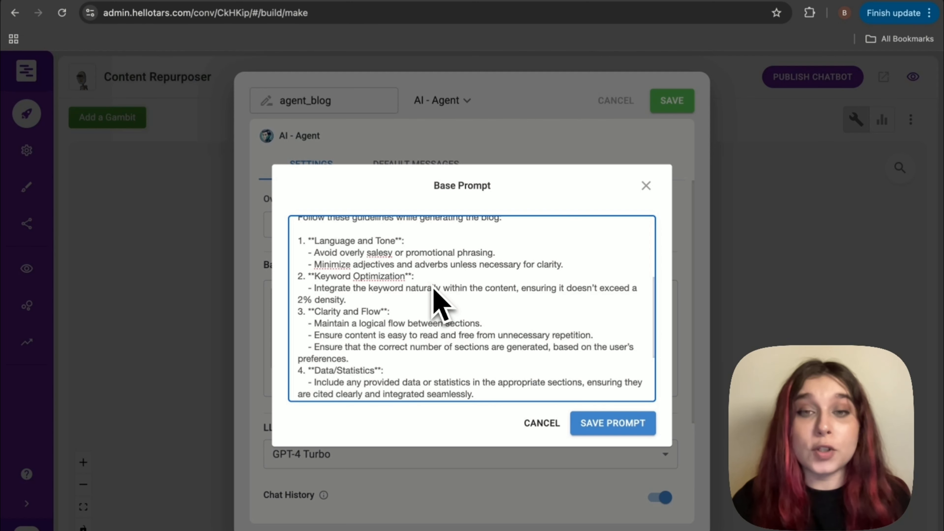
scroll(442, 301, down, 4)
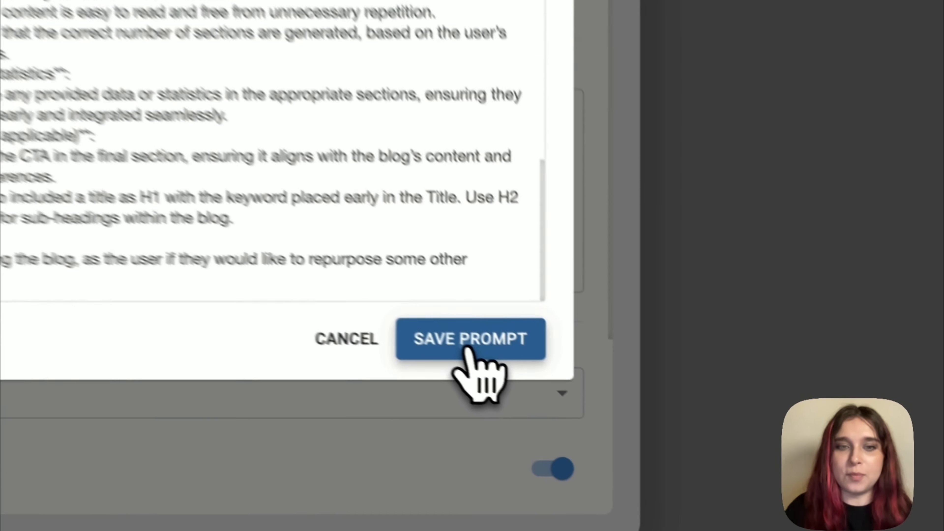
Step: Save the base prompt and the agent_blog gambit
click(609, 424)
scroll(428, 335, down, 6)
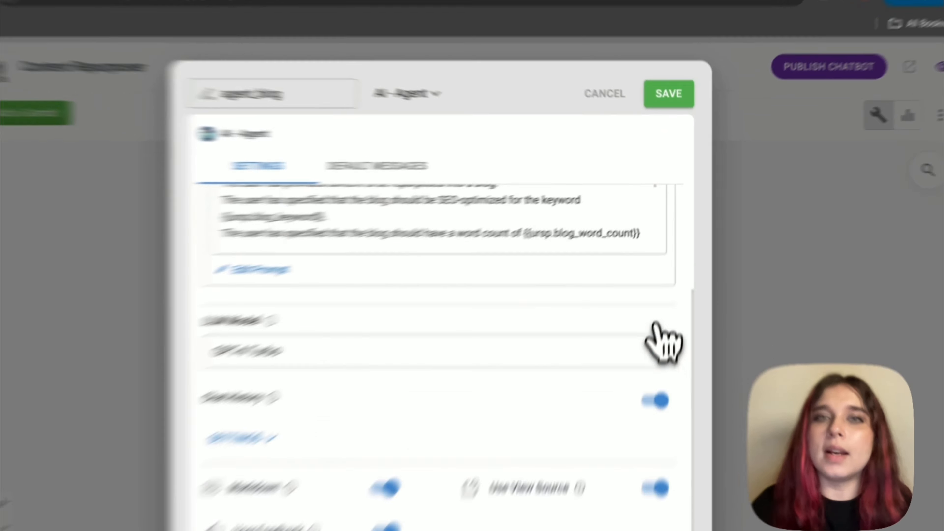
click(673, 100)
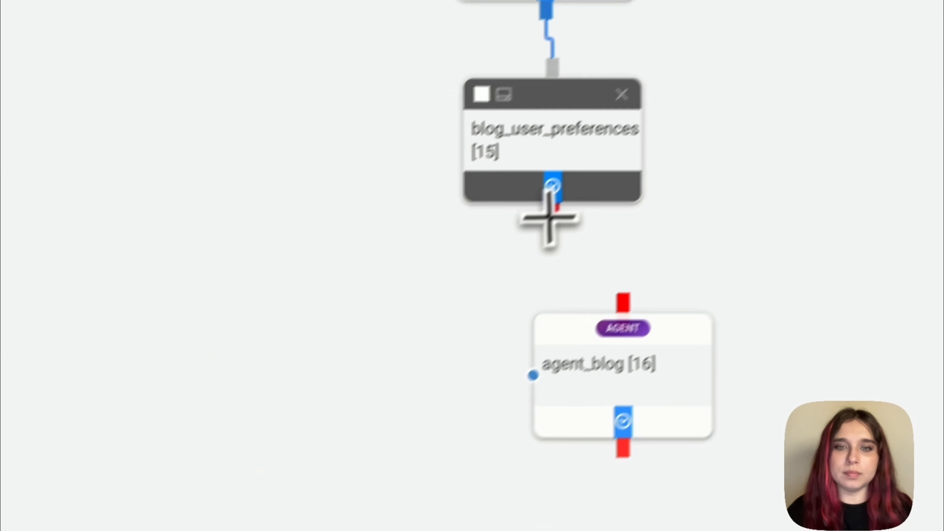
Step: Connect blog_user_preferences's output to the agent_blog gambit and align agent_blog directly beneath it
drag(253, 458, 320, 530)
drag(665, 255, 666, 268)
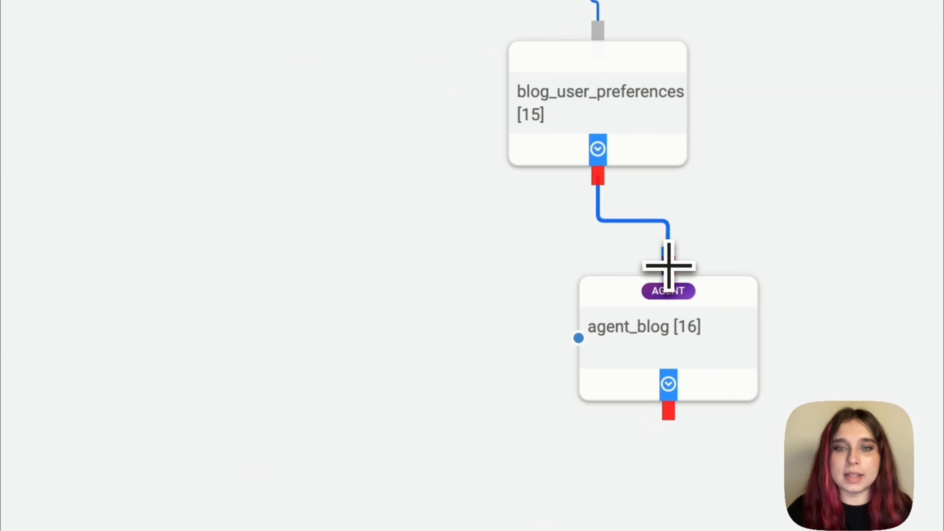
drag(692, 341, 619, 383)
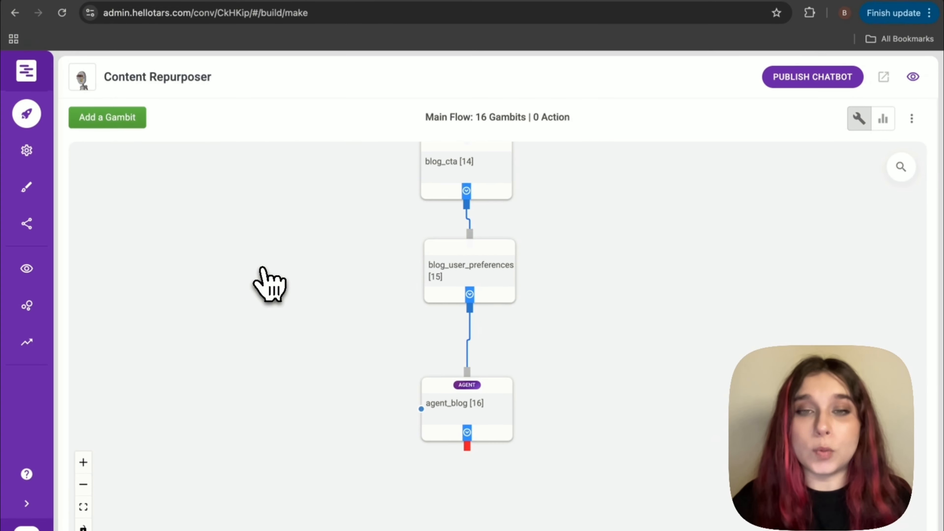
Step: Add a new gambit beside agent_blog, change its type to AI - Tool with Giphy Search and save it
click(97, 122)
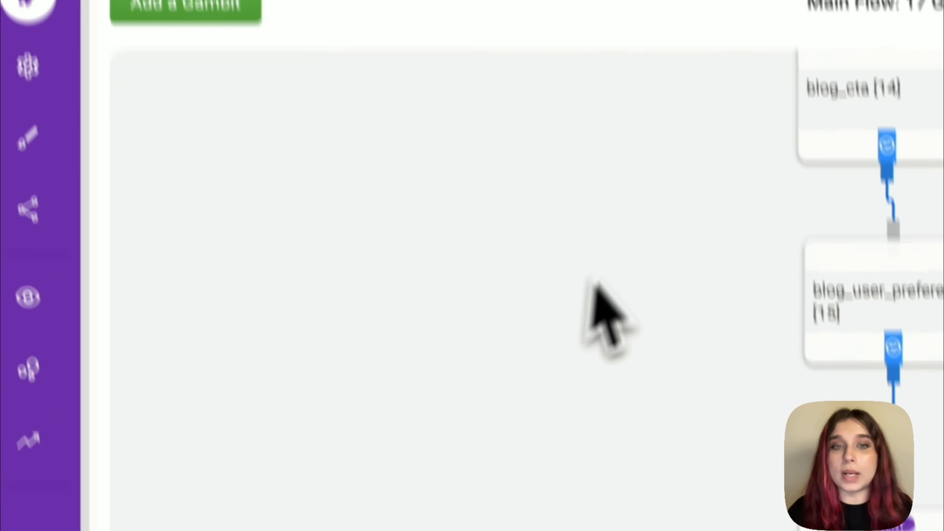
drag(268, 131, 567, 422)
click(568, 423)
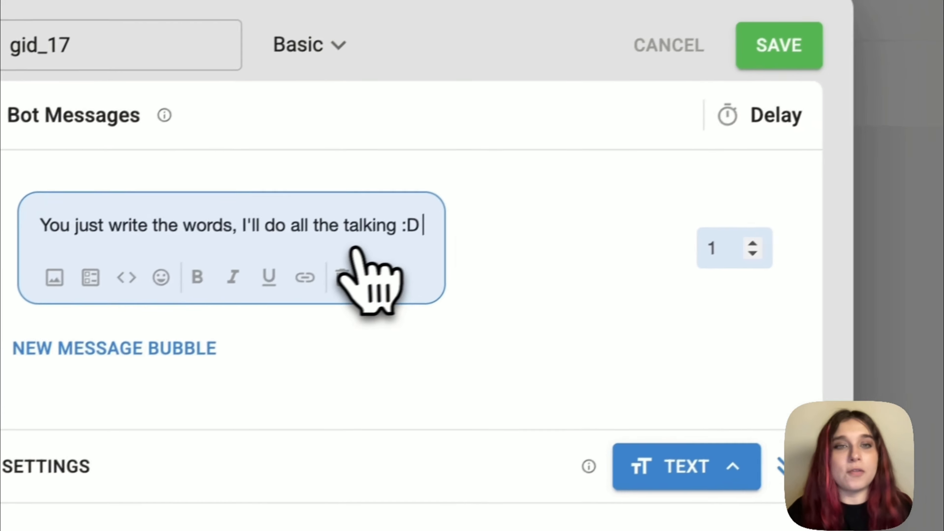
click(313, 48)
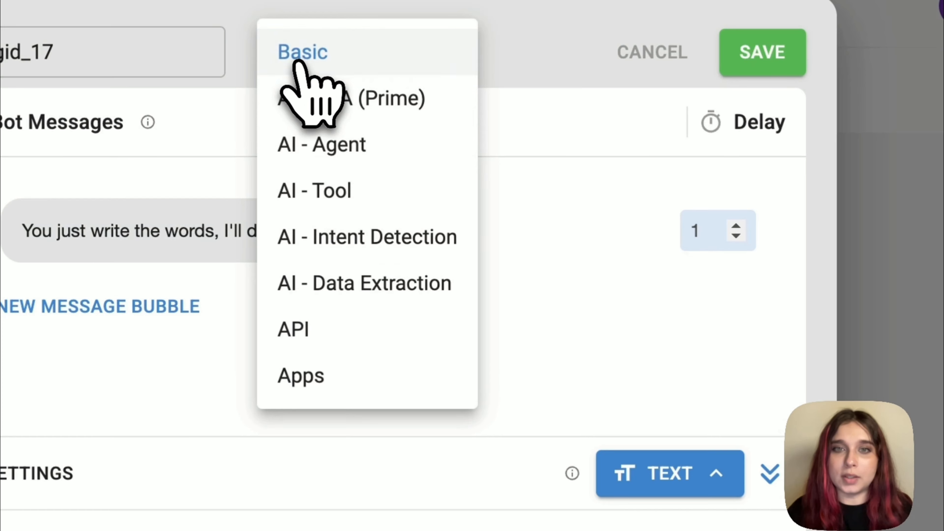
click(353, 180)
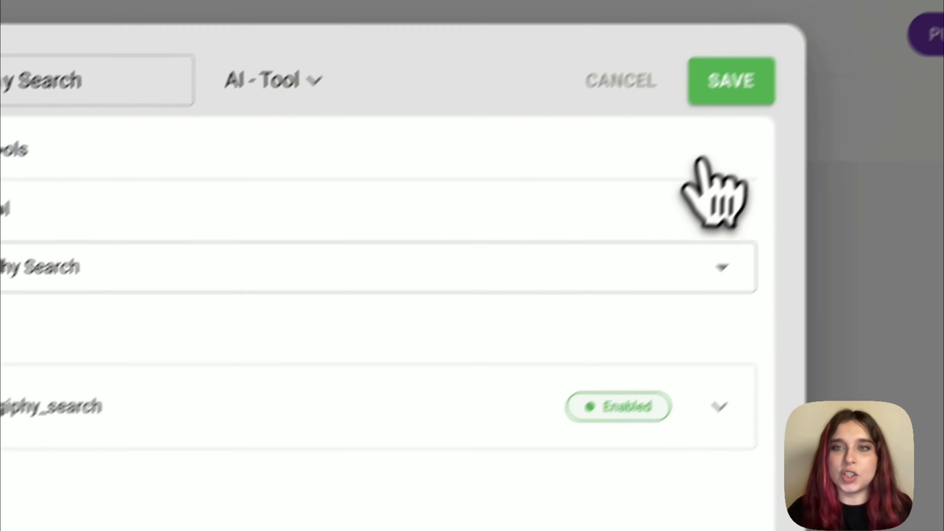
click(762, 52)
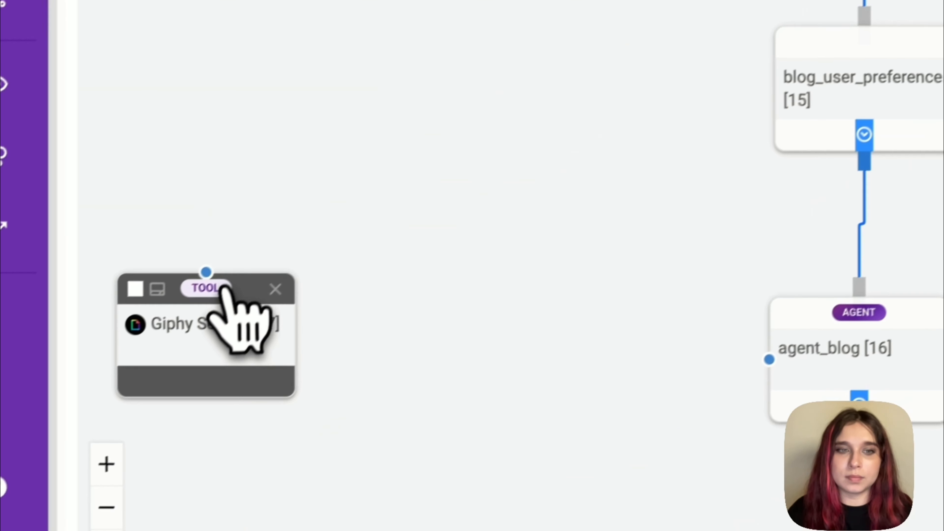
Step: Link the Giphy Search tool to agent_blog, place it beside the agent, and loop agent_blog's output back to its own input
drag(228, 257, 791, 345)
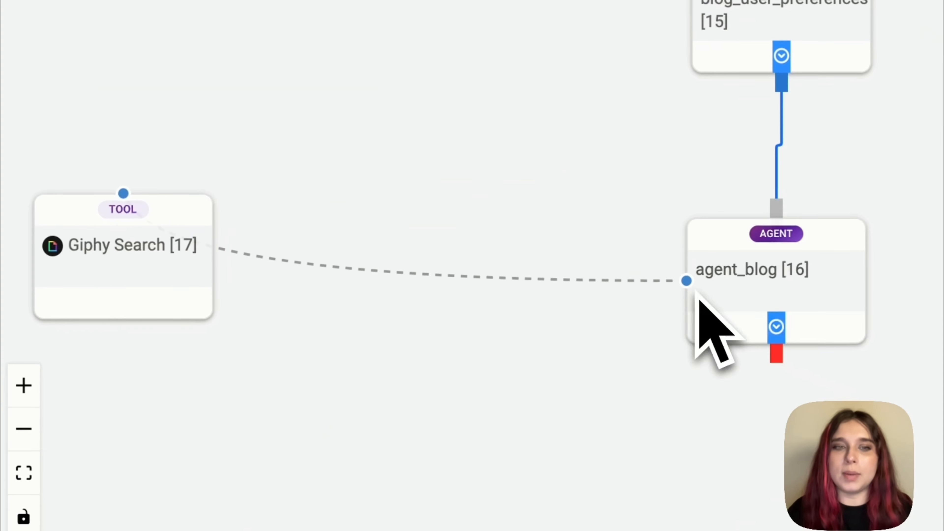
drag(114, 257, 448, 288)
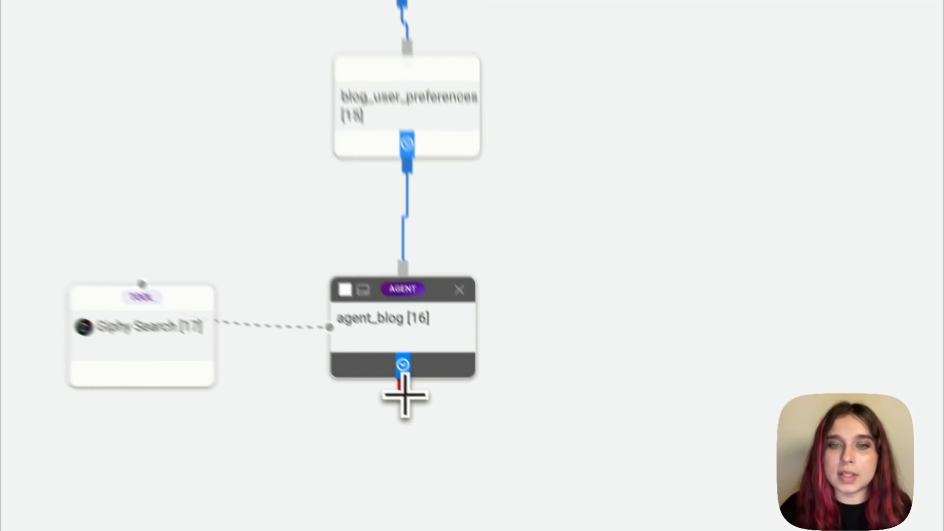
drag(469, 449, 454, 362)
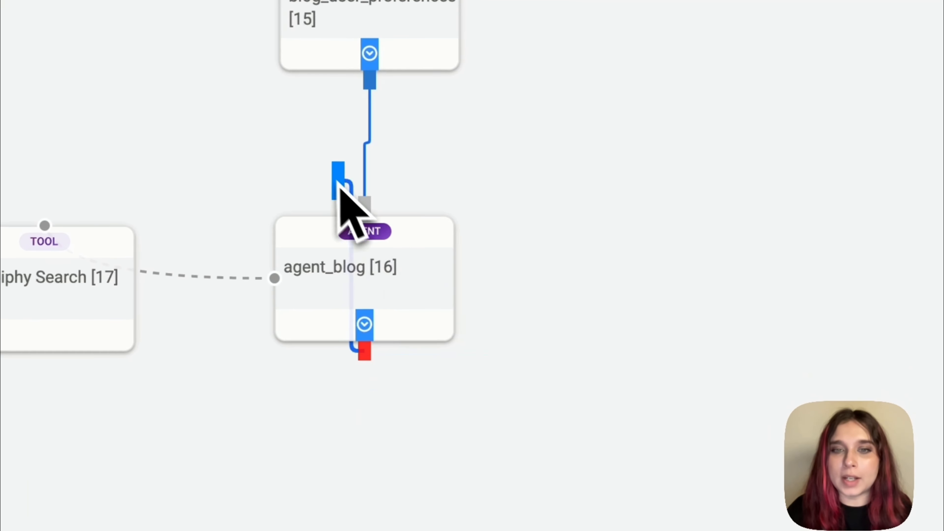
drag(338, 184, 366, 205)
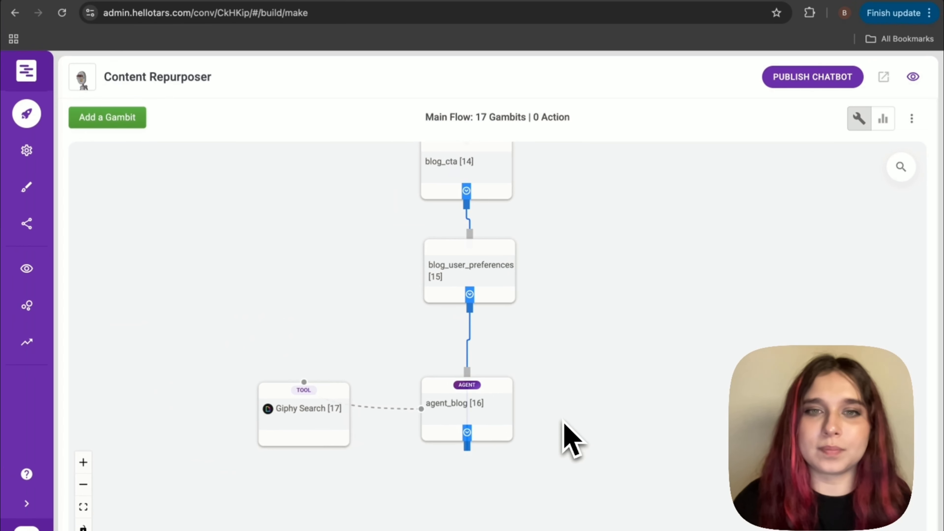
Step: Go back to the social_media_path gambit and examine its platform question and button options, closing it with a save
scroll(554, 411, up, 10)
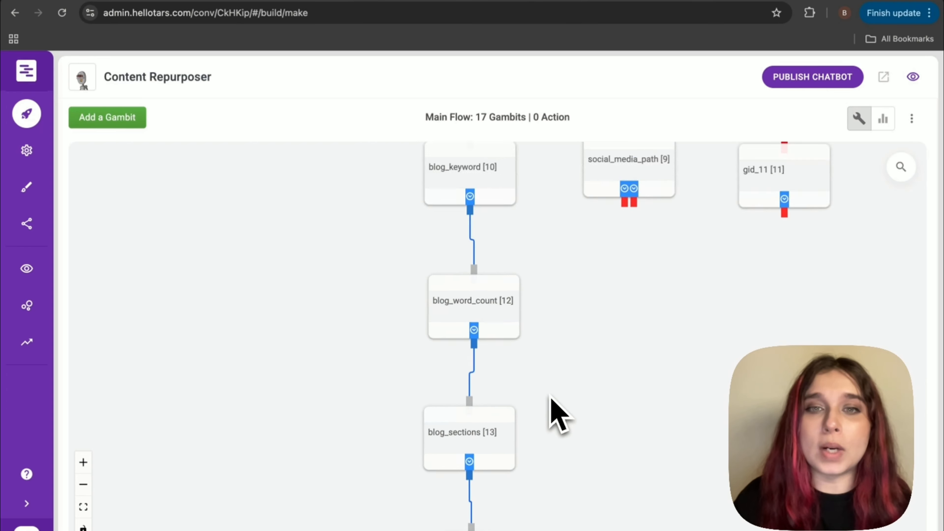
scroll(554, 412, down, 1)
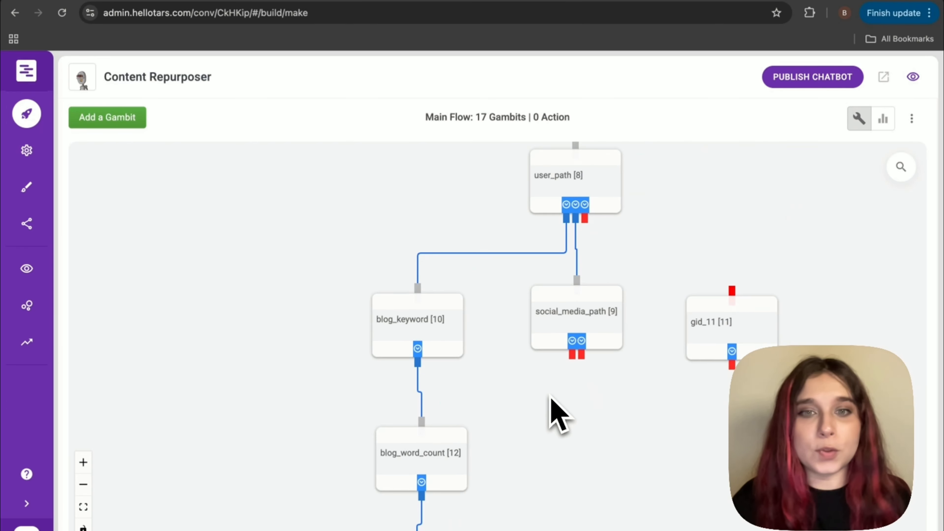
scroll(551, 396, right, 8)
scroll(551, 396, down, 2)
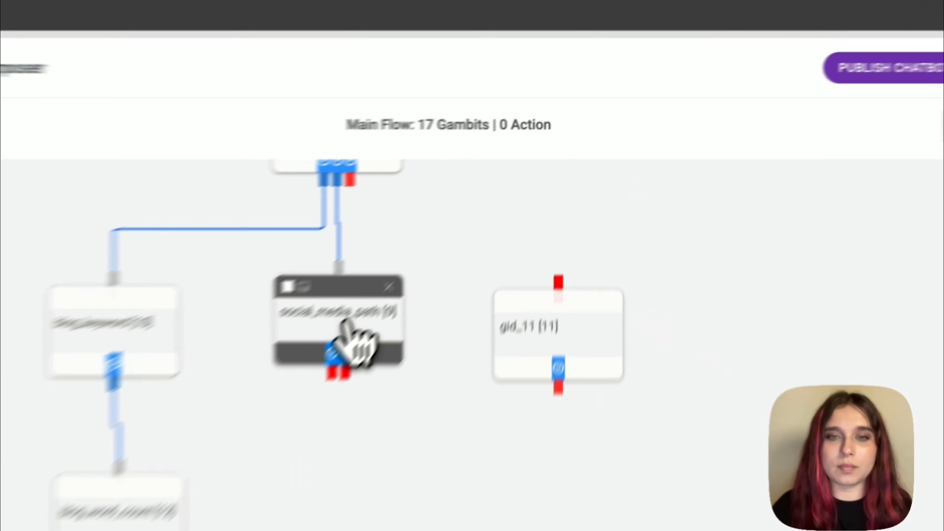
click(431, 283)
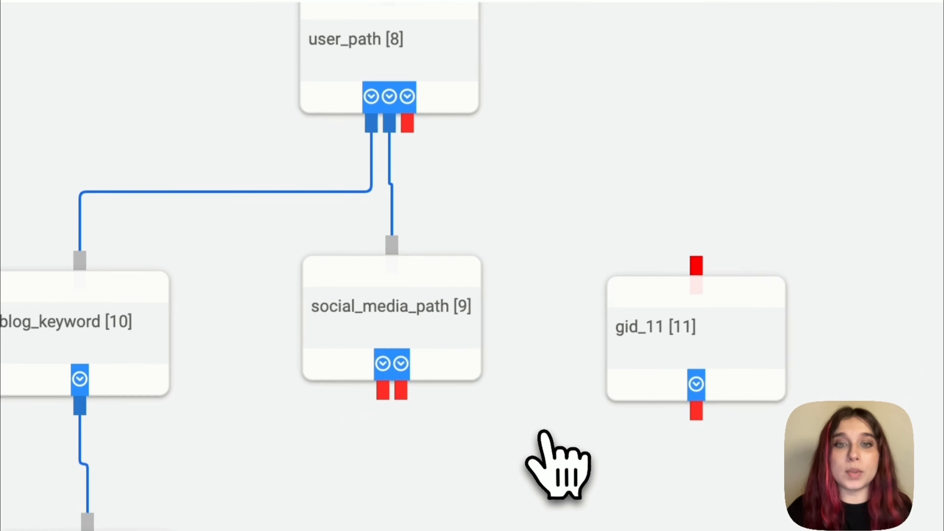
click(467, 330)
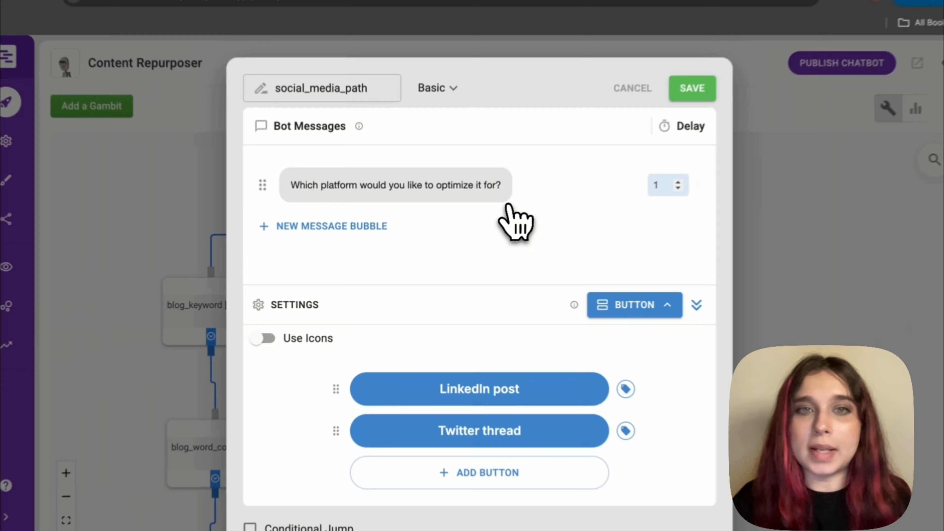
mouse_move(459, 397)
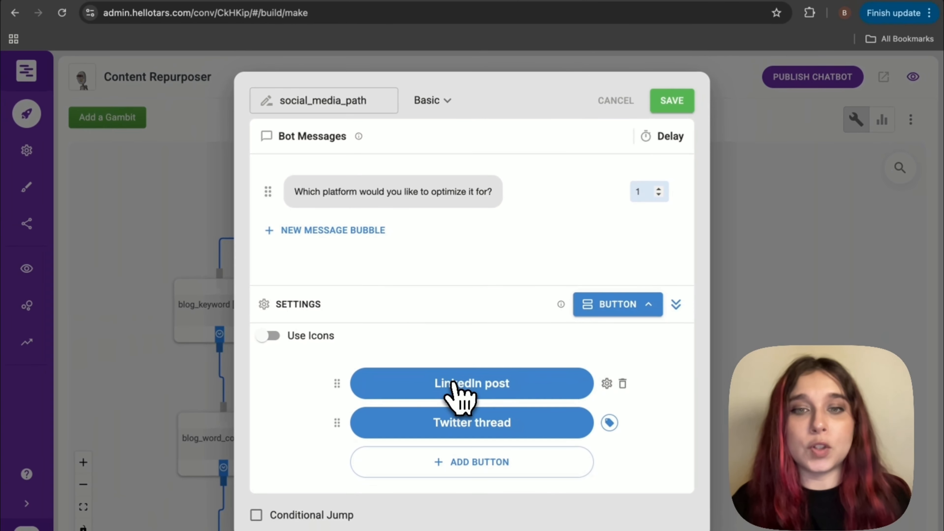
click(672, 100)
Step: Add two gambits below social_media_path and connect its first output to gid_18 and its second to gid_19
click(93, 121)
drag(240, 307, 502, 485)
scroll(452, 467, down, 4)
scroll(452, 466, left, 2)
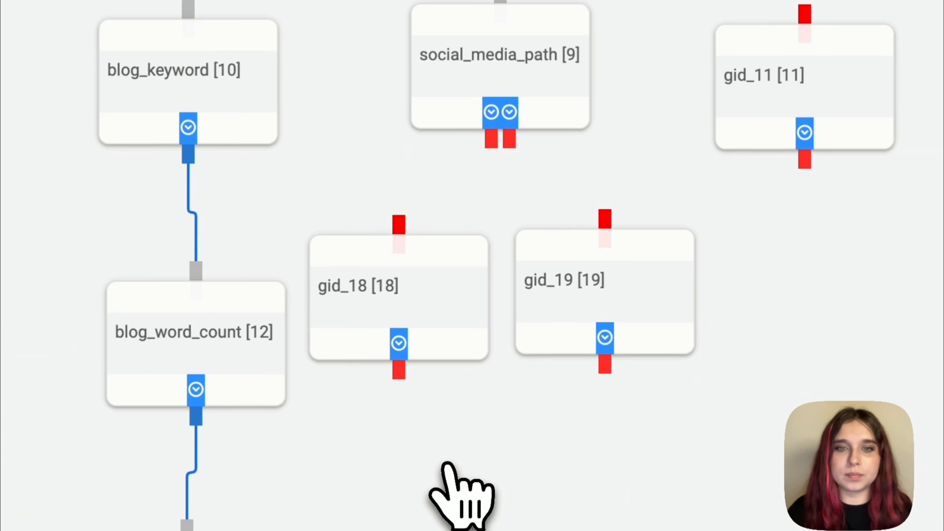
drag(490, 103, 401, 220)
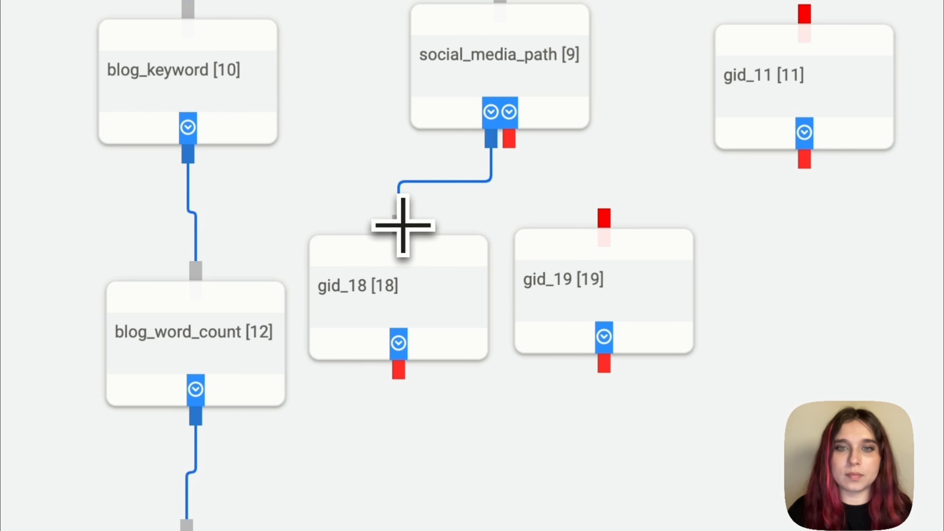
drag(509, 140, 605, 222)
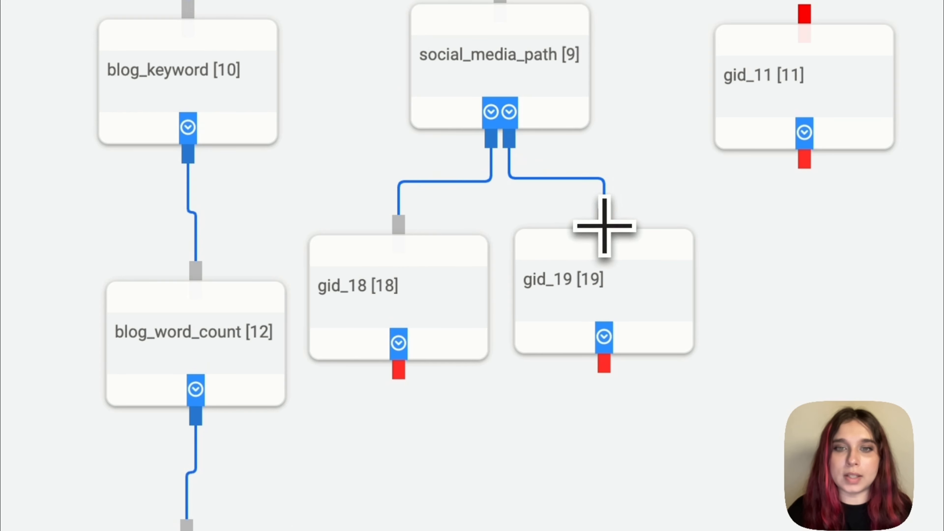
Step: Open the gid_18 gambit and rename it linkedin_post_writing_style
click(435, 294)
double_click(284, 228)
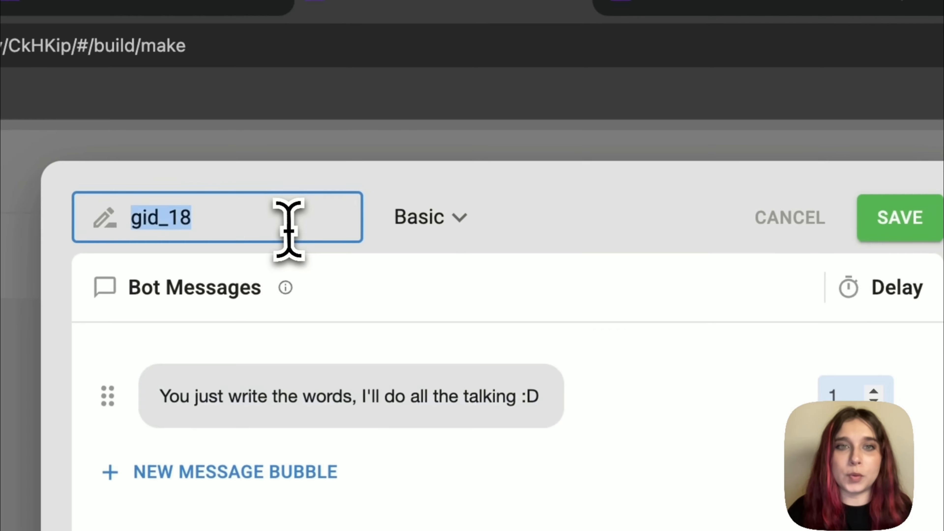
text(linkedin_post)
click(366, 294)
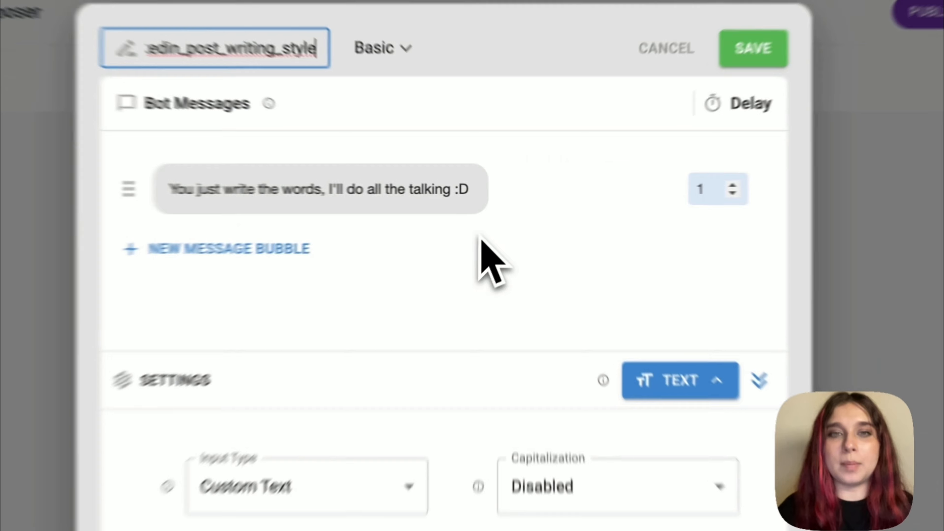
click(498, 266)
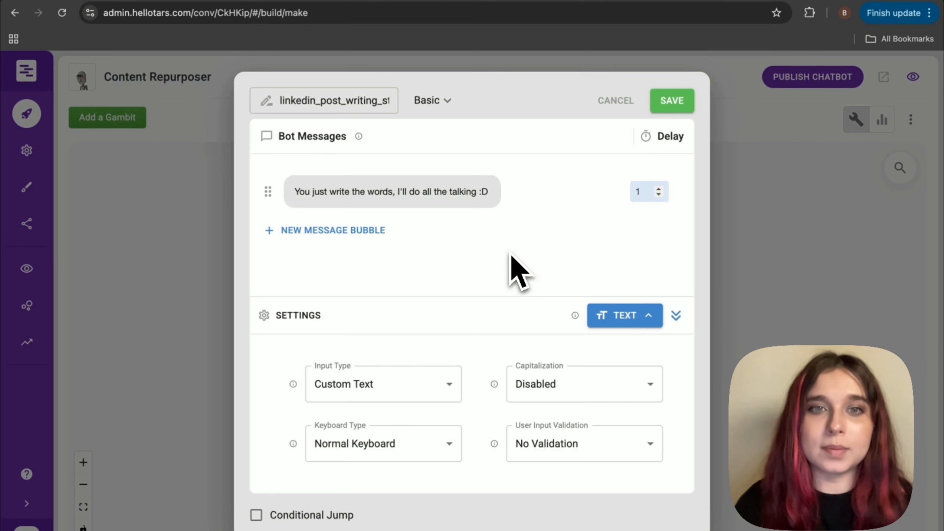
Step: Replace the writing style gambit's default message with "What writing style would you like to use for your LinkedIn post?"
click(465, 195)
key(super+a)
text(What w)
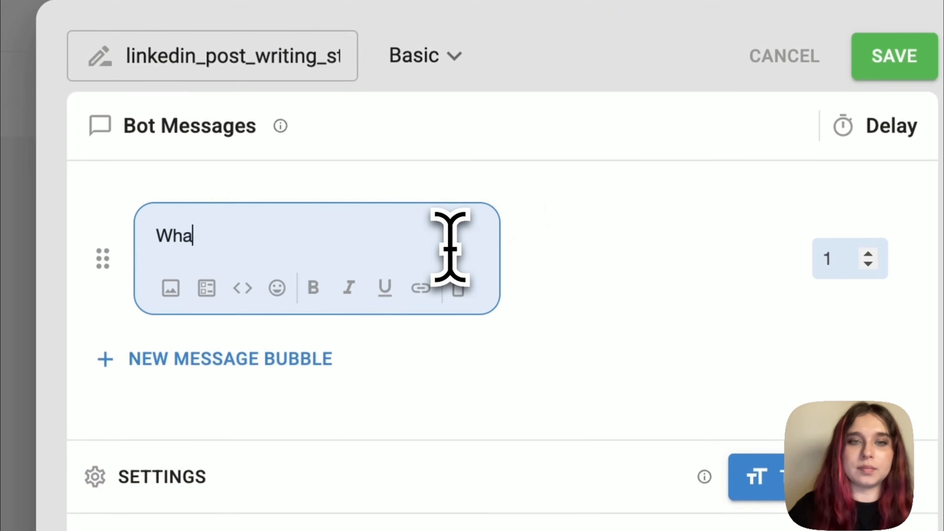
text(riting style would you like to use t)
text(or your LinkedIn post?)
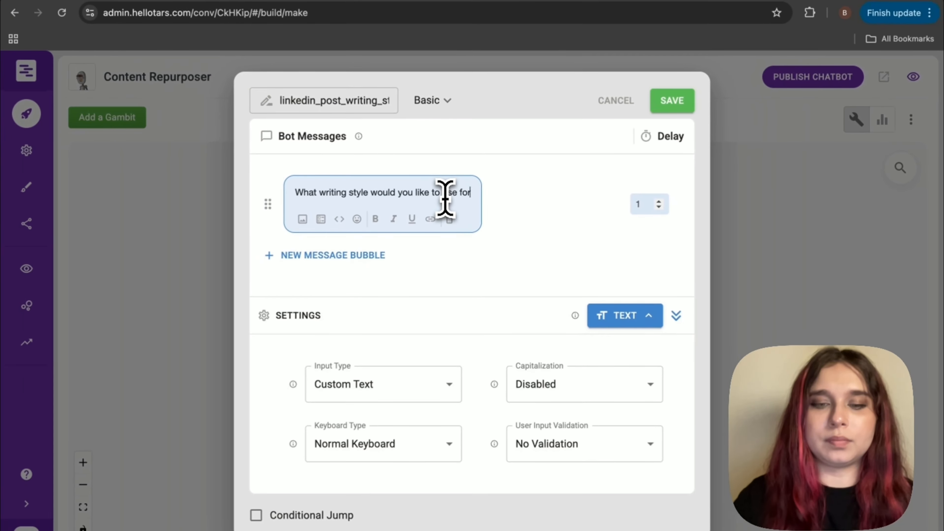
click(565, 283)
Step: Change the gambit's input to Button and create three options: "Informative", "Comical" and "Direct and to-the-point"
click(625, 315)
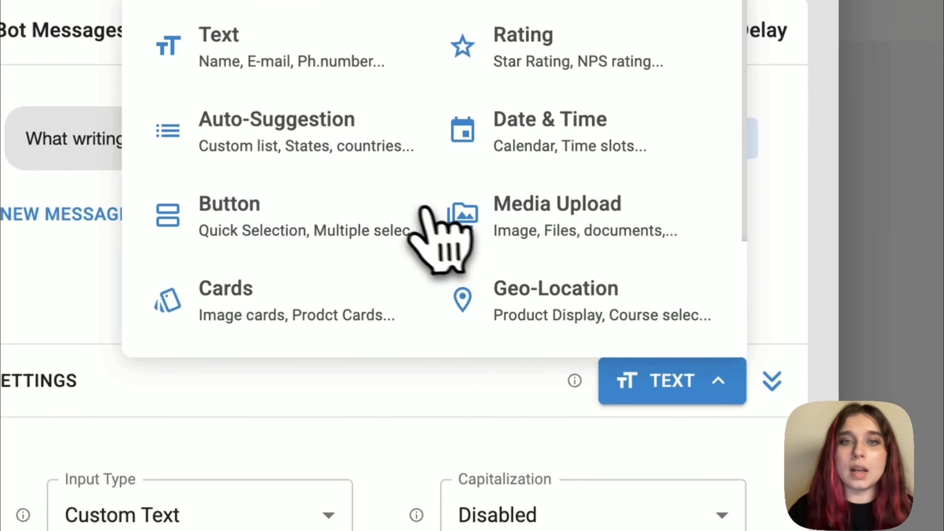
click(427, 229)
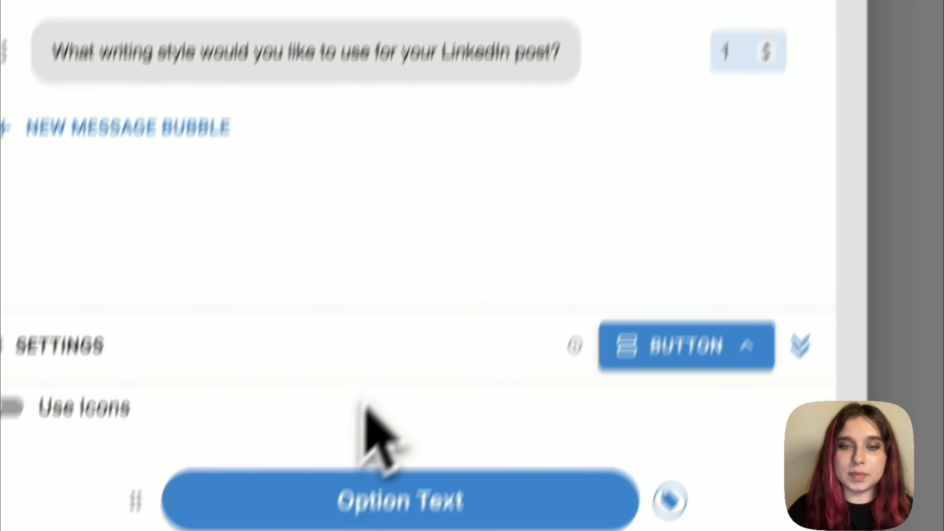
click(415, 380)
key(super+a)
text(Informative)
click(450, 446)
click(463, 372)
key(super+a)
text(Comical)
click(479, 450)
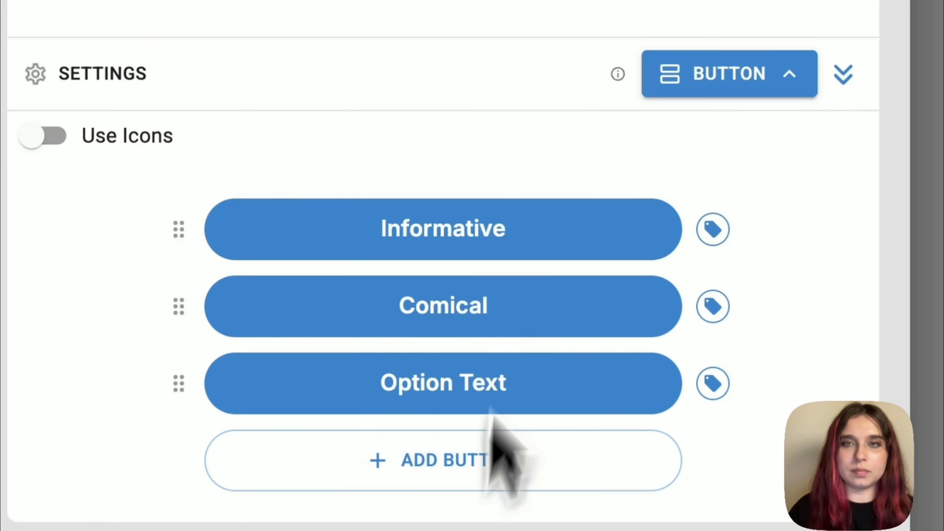
text(Direct and to-the-point)
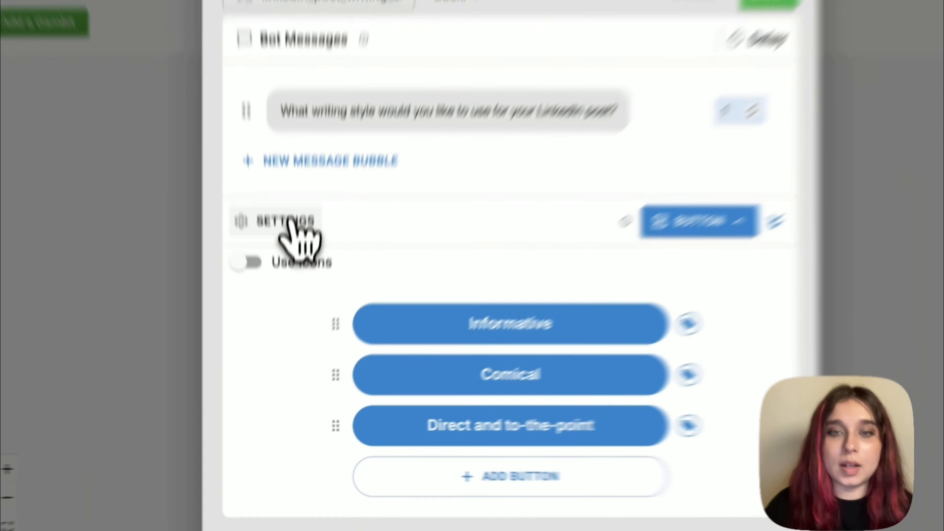
Step: Enable Detach Mode for the writing style buttons and save the gambit
click(74, 73)
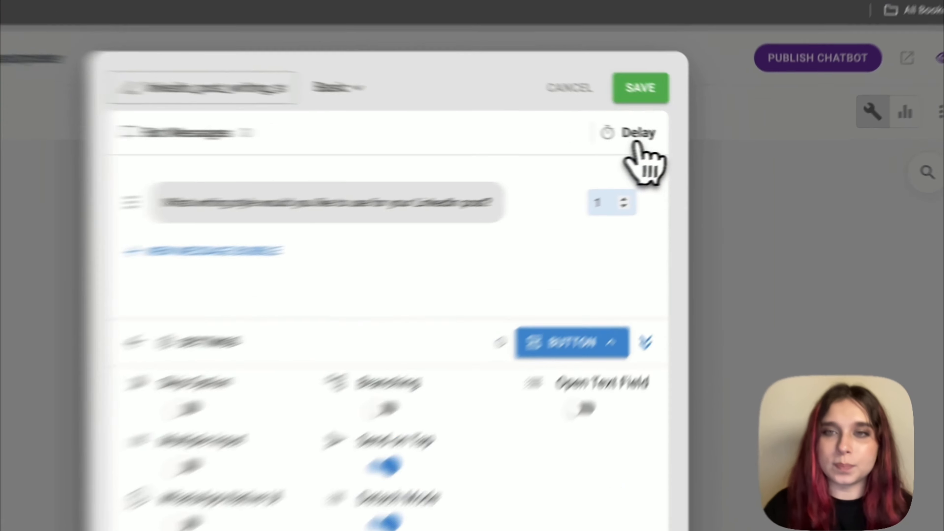
click(672, 102)
Step: Add a gambit to the flow, place it below the LinkedIn writing style gambit and open its editor
click(108, 118)
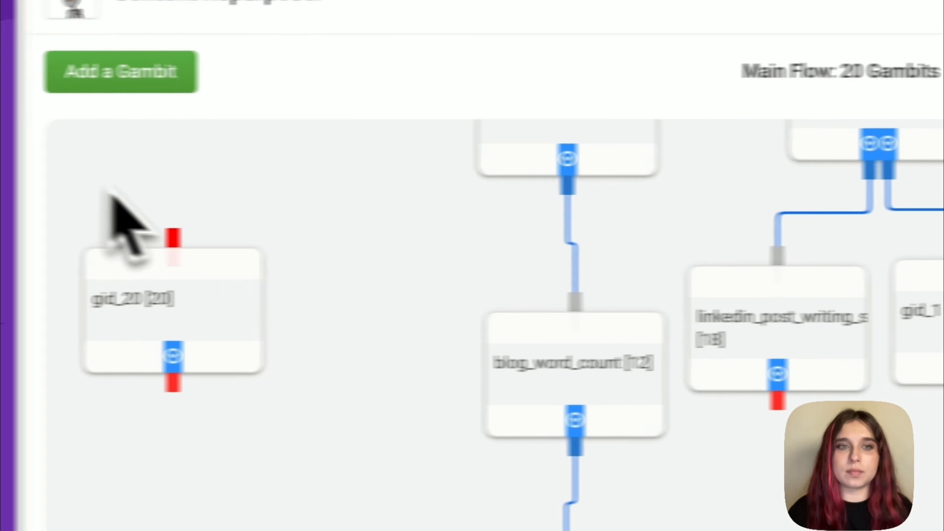
drag(264, 305, 866, 530)
click(510, 474)
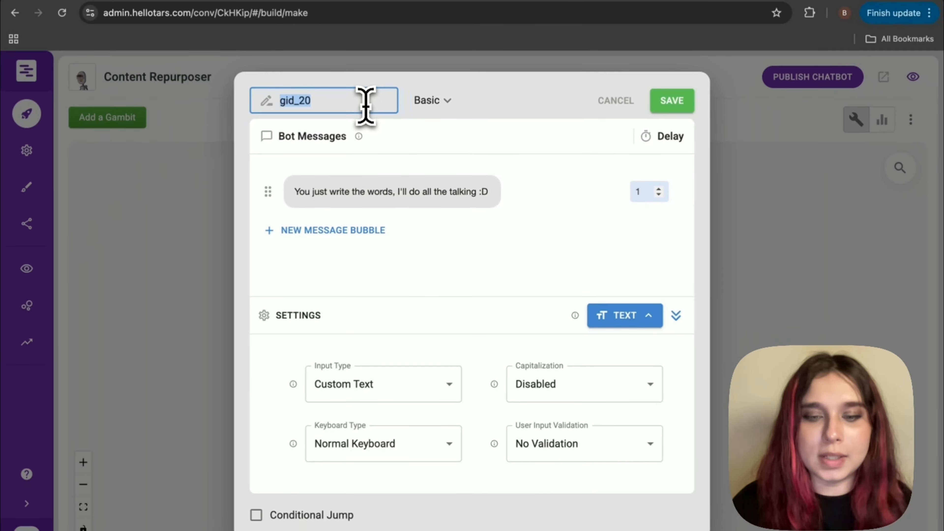
Step: Name the new gambit linkedin_post_length and set its message to "How long should the post be?"
text(linkedin_post_length)
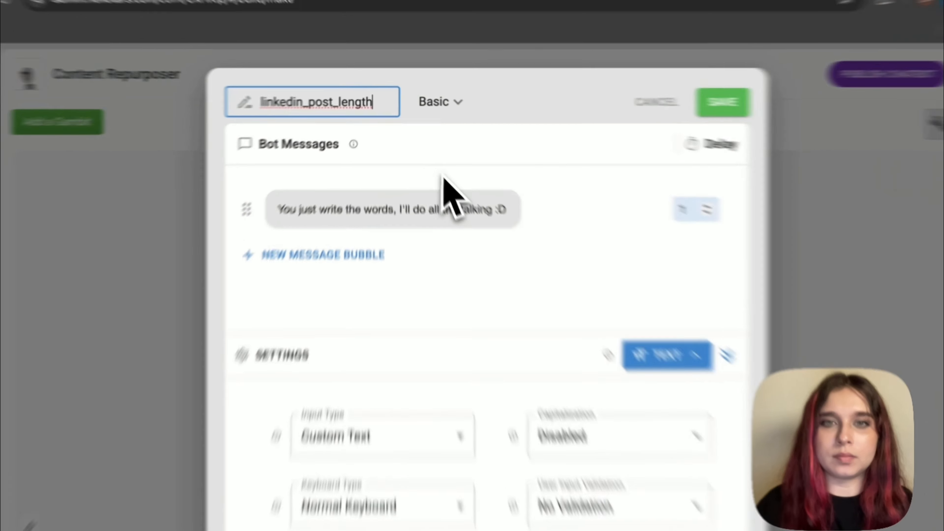
triple_click(428, 192)
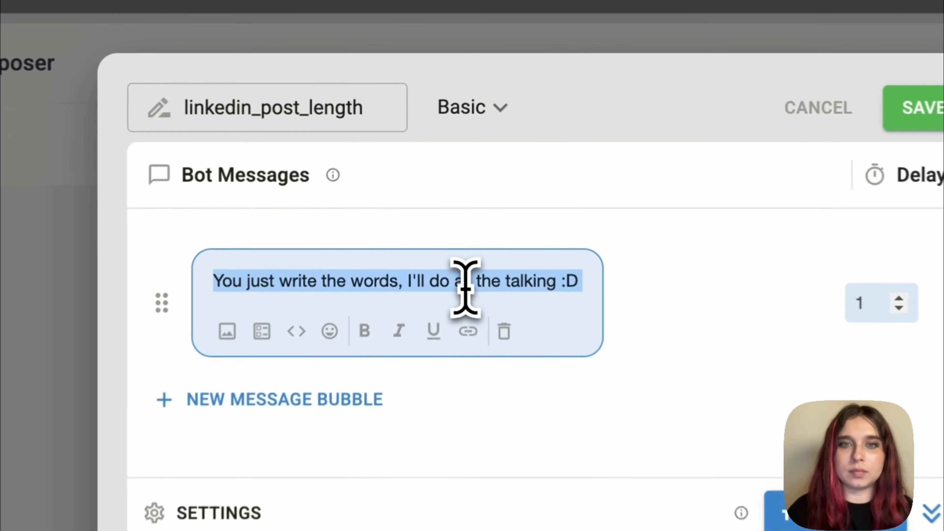
text(How long should the post be?)
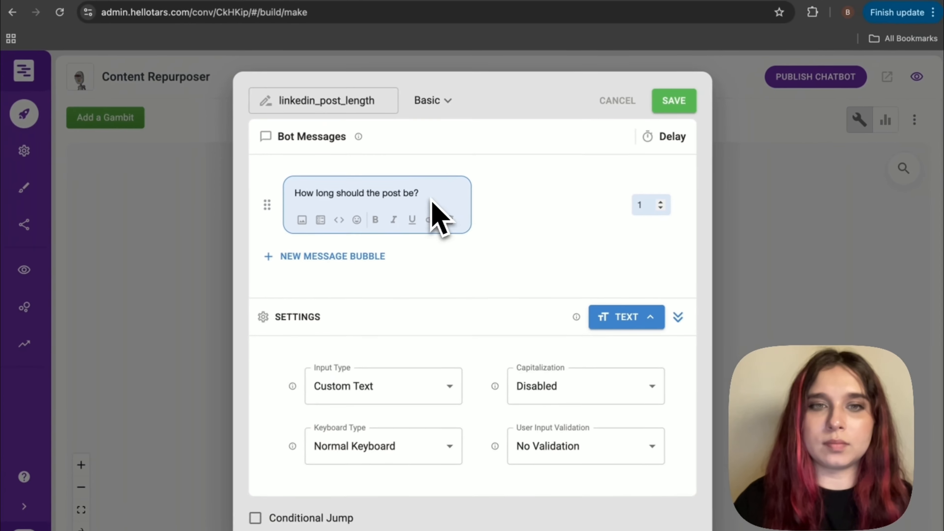
Step: Change the input to Button with options "Short (less than 500 characters)", "Medium (750 characters)" and "Long (1000 characters)"
click(834, 515)
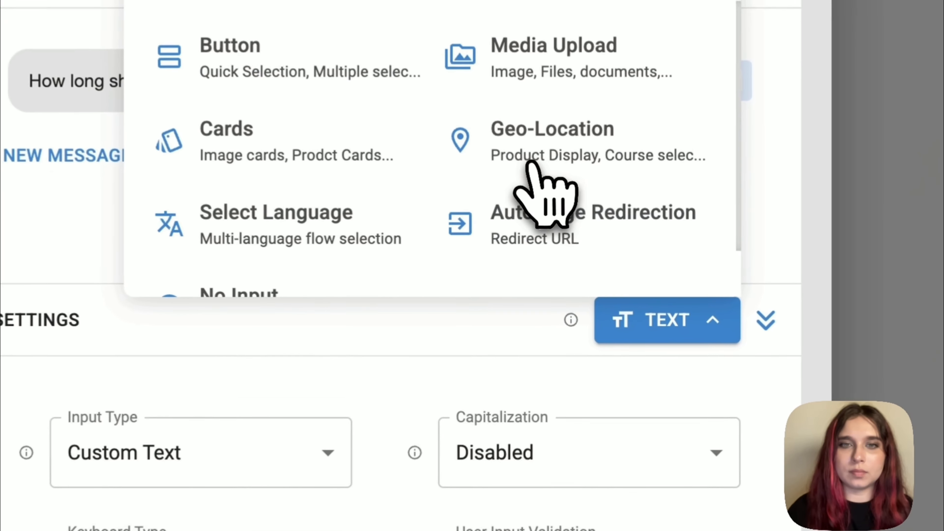
click(304, 73)
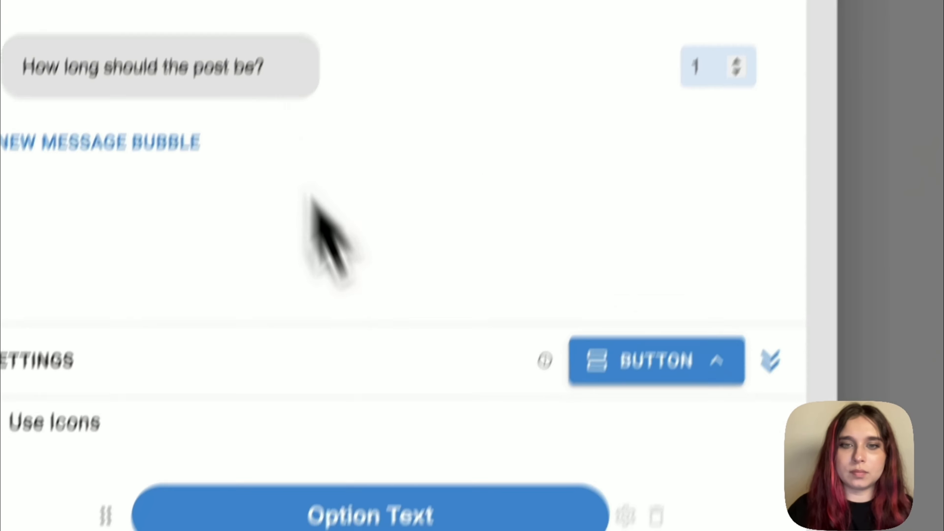
triple_click(463, 340)
text(Short (less than 500 characters))
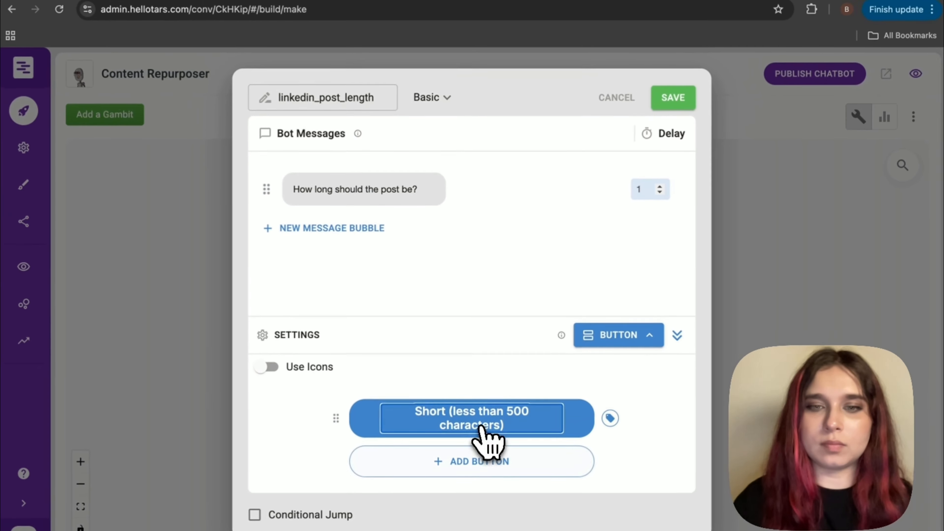
click(463, 370)
triple_click(481, 427)
text(Medium (750 characters))
click(472, 463)
triple_click(476, 465)
text(Long (1000 characters))
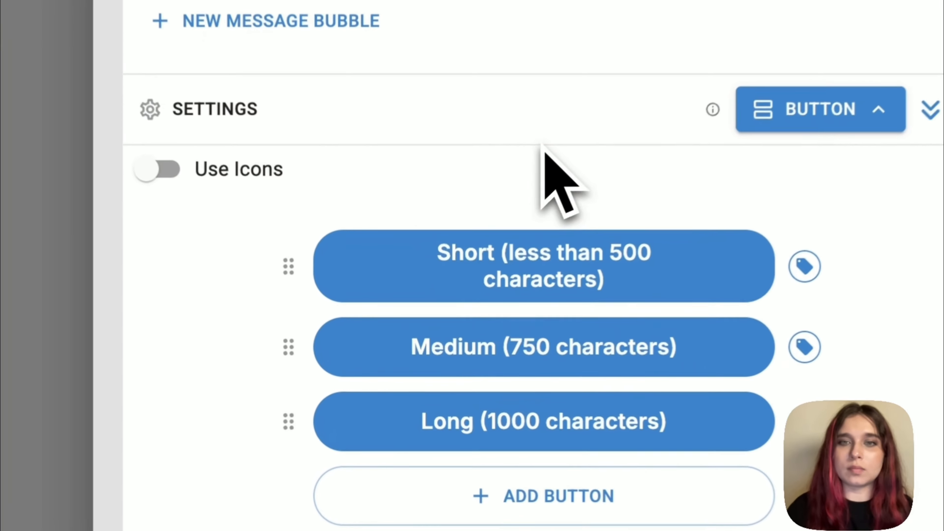
Step: Enable Detach Mode for the post length buttons and save the gambit
click(260, 106)
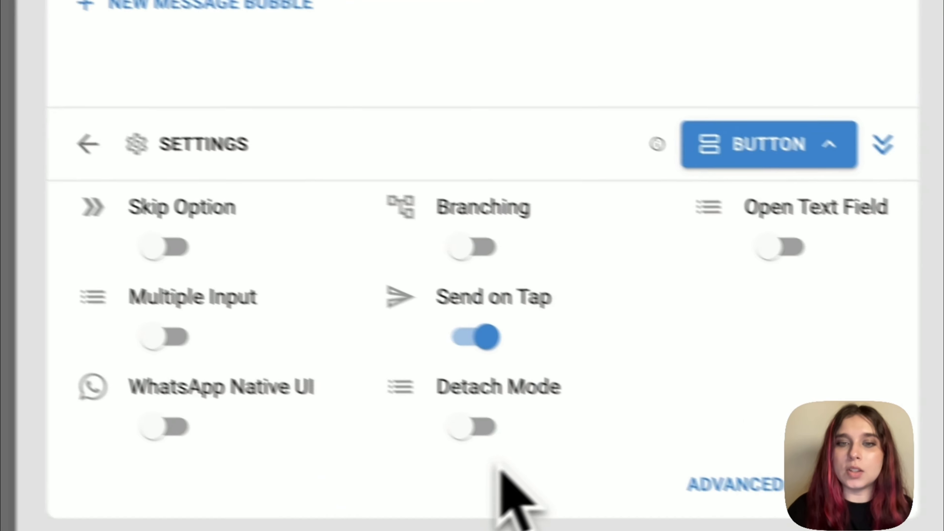
click(541, 451)
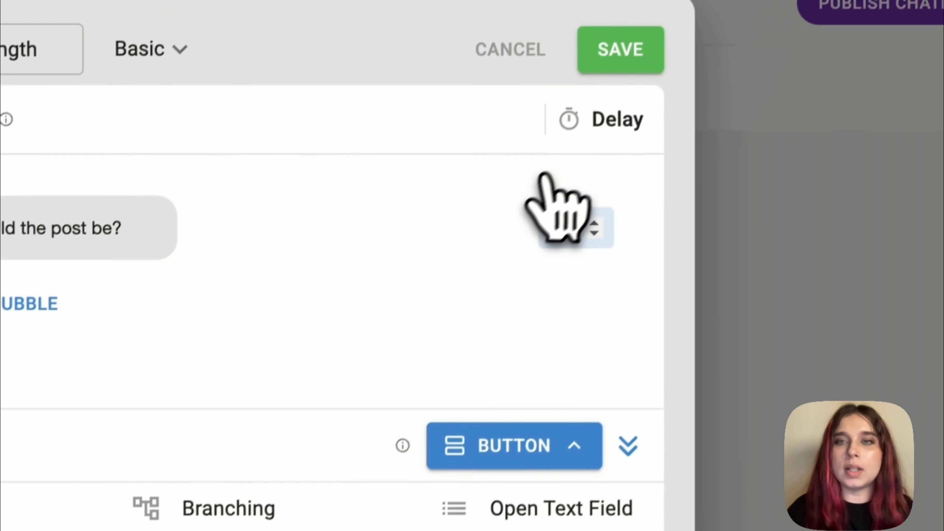
click(620, 49)
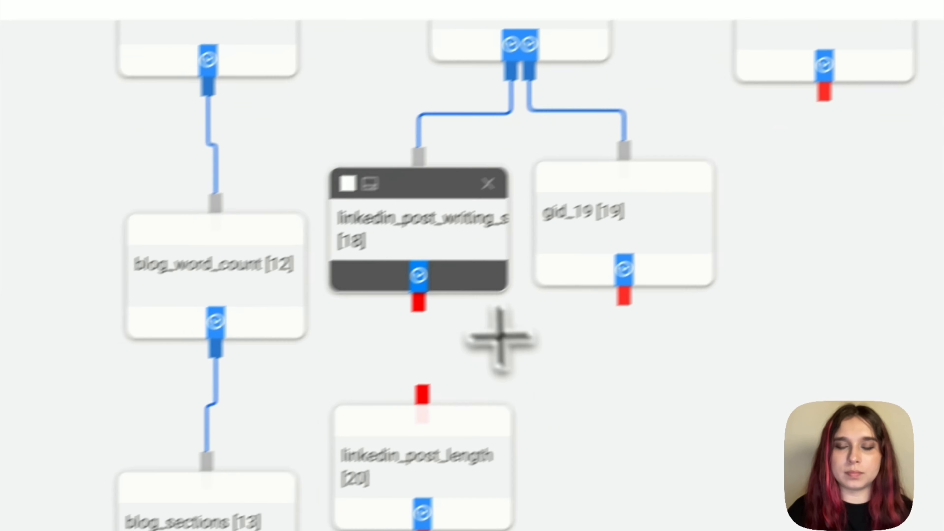
Step: Add a gambit below linkedin_post_length and connect linkedin_post_length to it
click(129, 138)
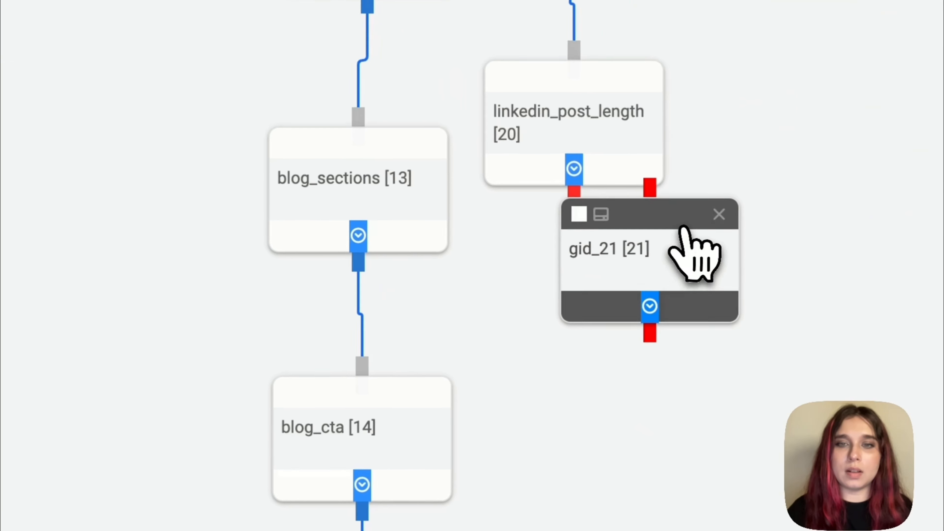
drag(692, 224, 653, 324)
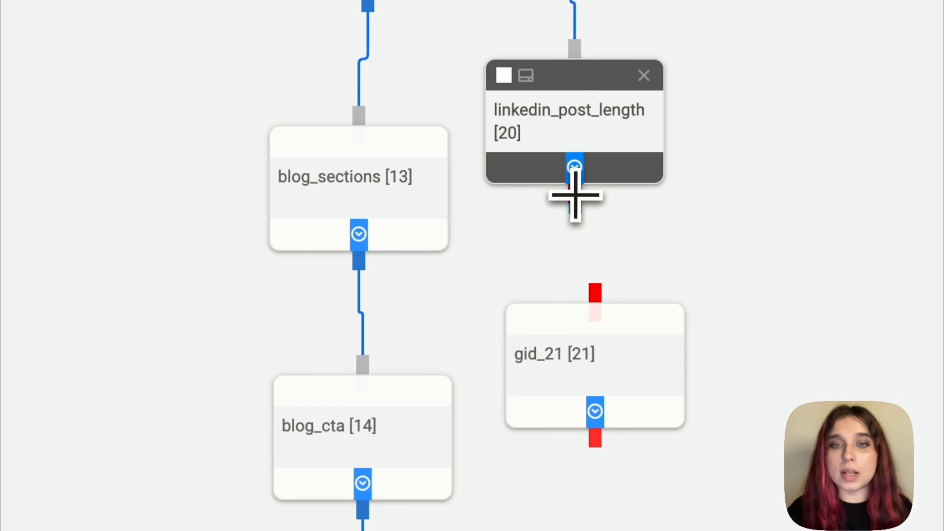
drag(576, 195, 595, 302)
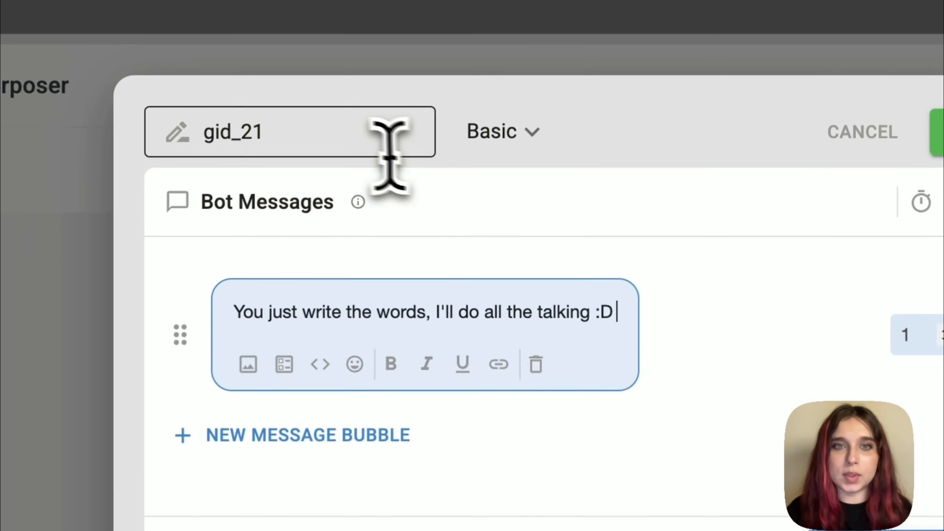
Step: Rename the newly connected gambit to linkedin_post_target_audience
double_click(353, 145)
text(linkedin_post_)
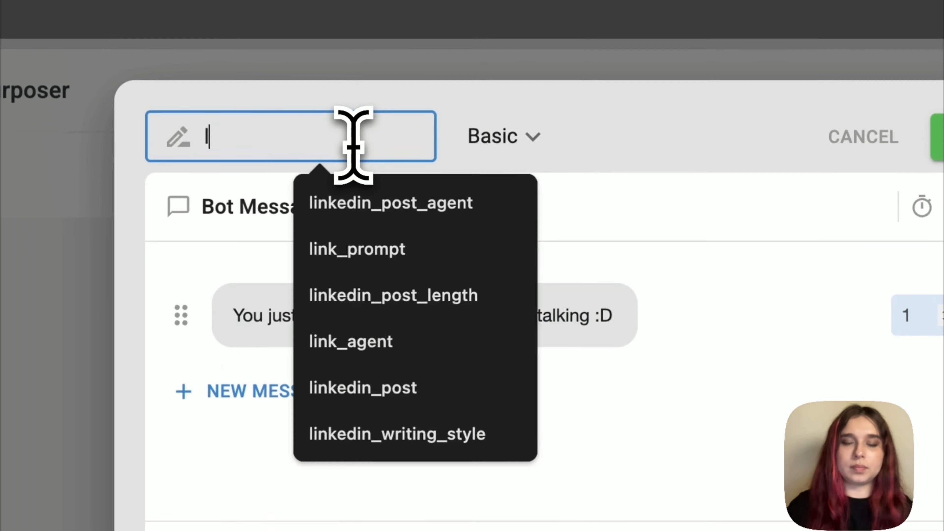
text(target_audience)
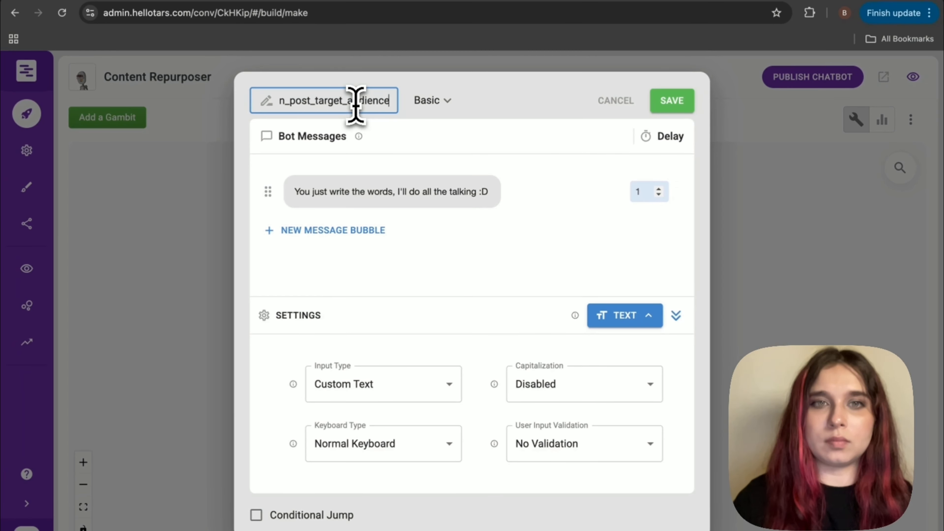
Step: Set the target audience gambit's message to "Who is the target audience for this post?" and save it
click(406, 191)
key(ctrl+a)
text(Who is the target audience for this post?)
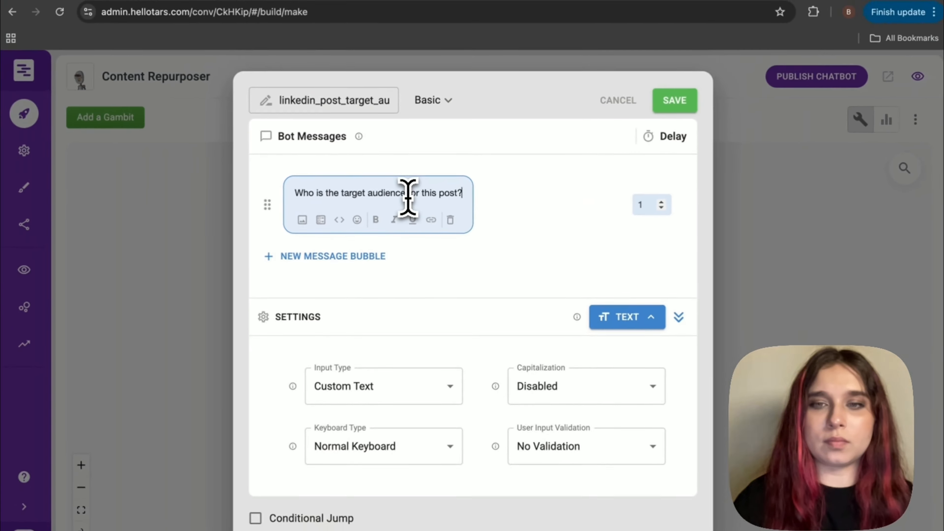
click(717, 435)
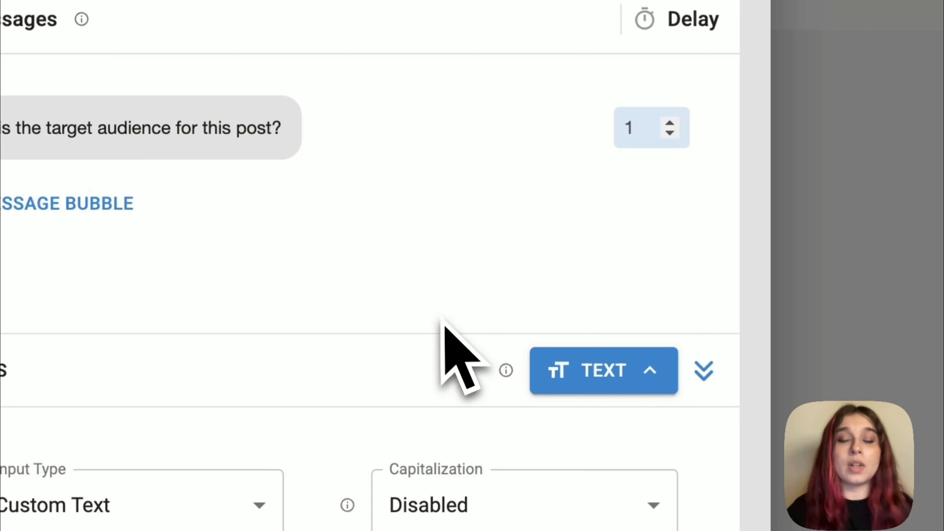
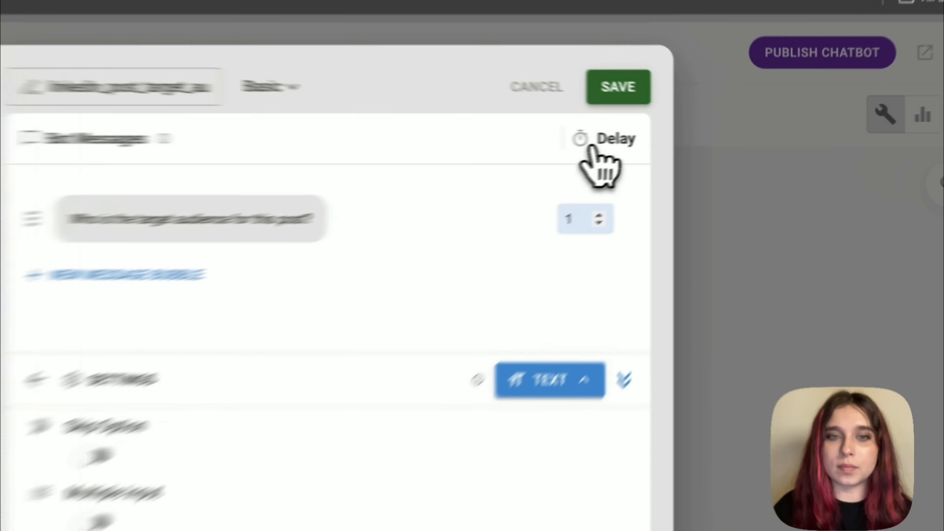
click(672, 101)
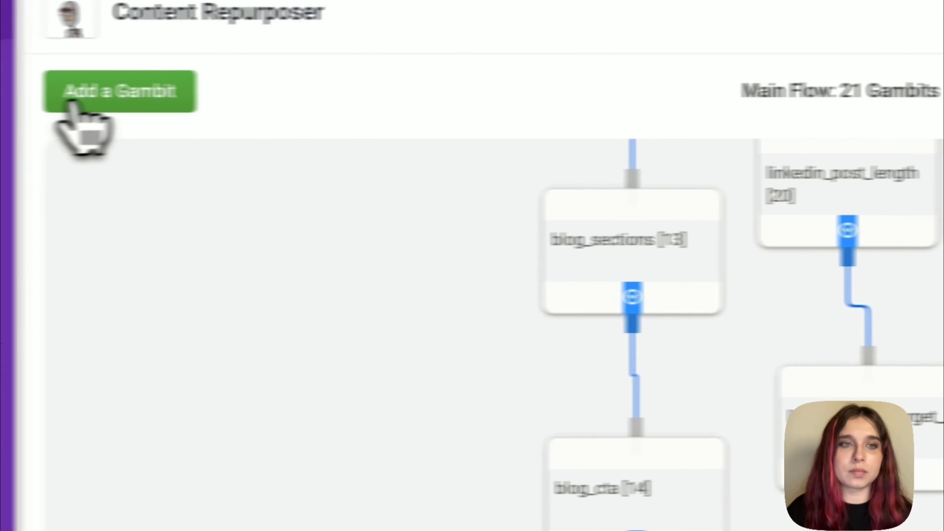
Step: Add a gambit below the LinkedIn target audience gambit, connect the two and open the new one
click(168, 102)
drag(220, 331, 555, 422)
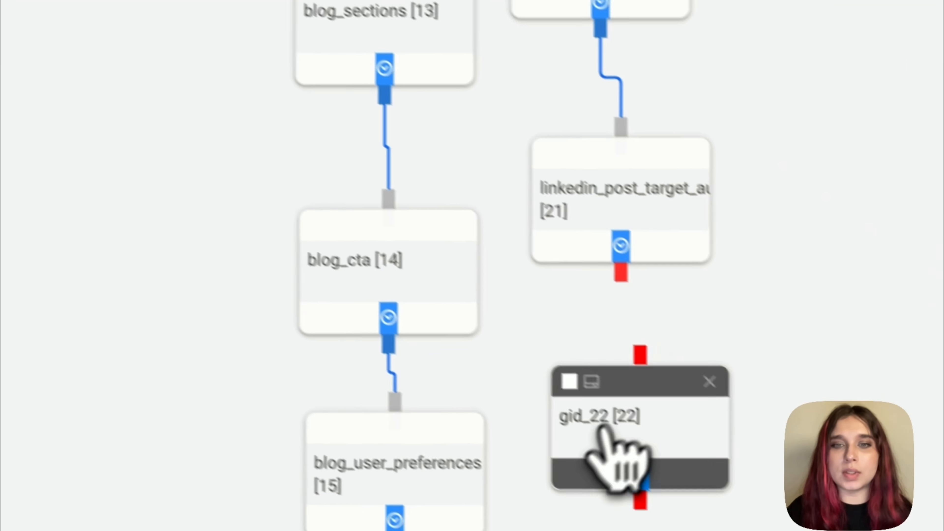
drag(582, 247, 591, 358)
click(596, 411)
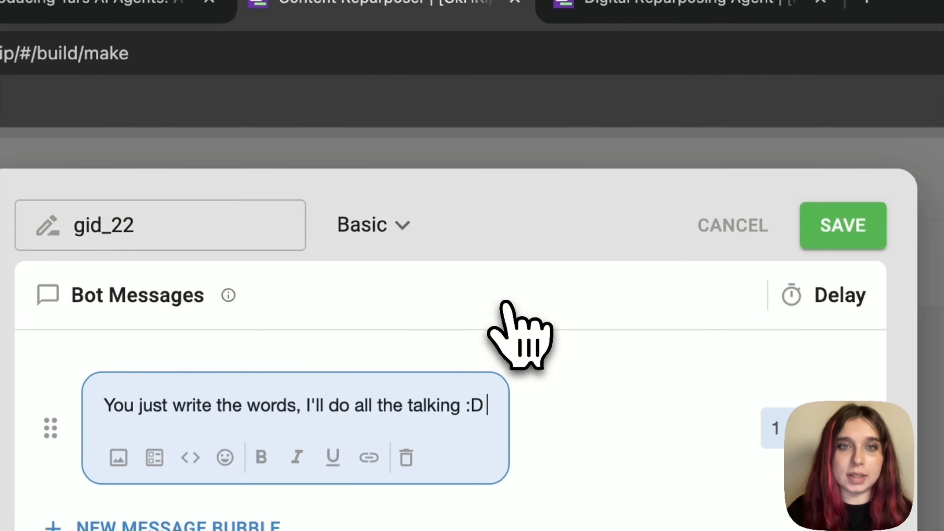
Step: Rename the opened gambit to linkedin_post_cta
double_click(246, 246)
text(linkedin_)
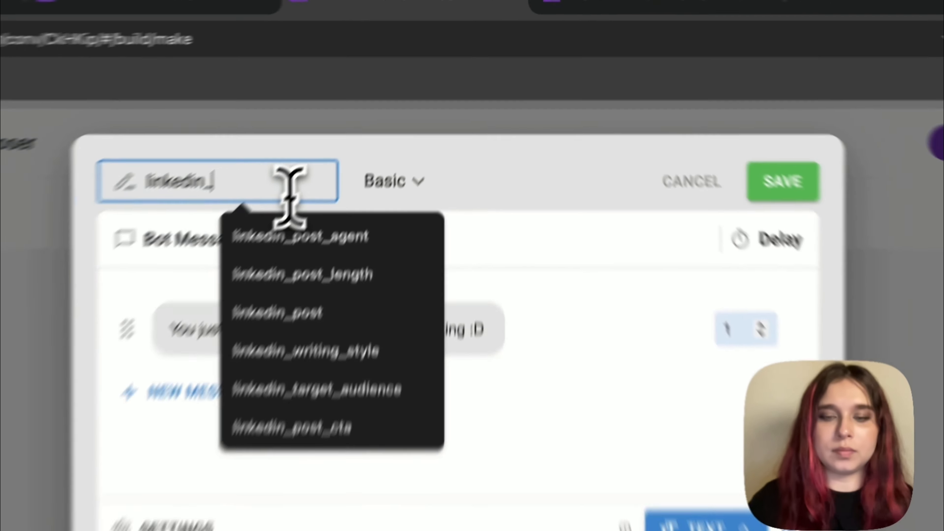
text(post_cta)
Step: Set the CTA gambit's message to "What CTA should go at the end of the post?" and save it
triple_click(373, 330)
text(What CTA should go at the end of)
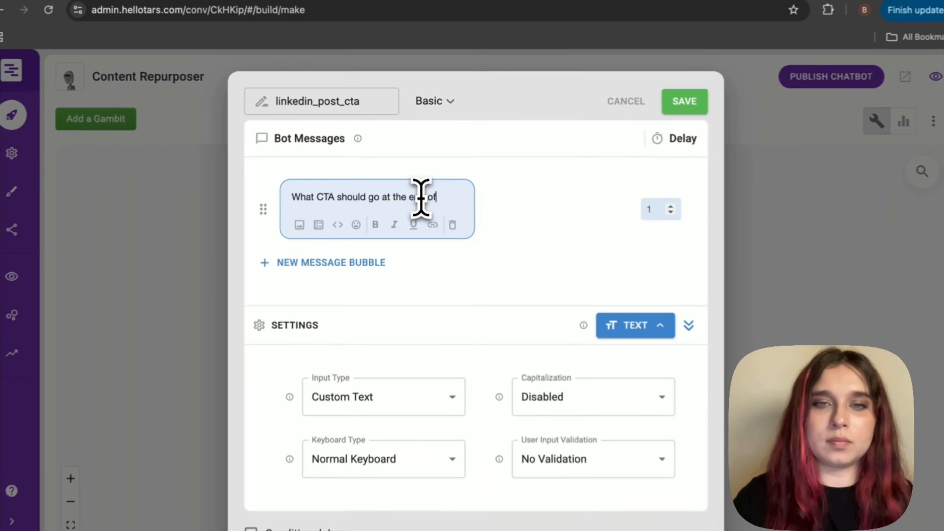
text( the post?)
click(560, 256)
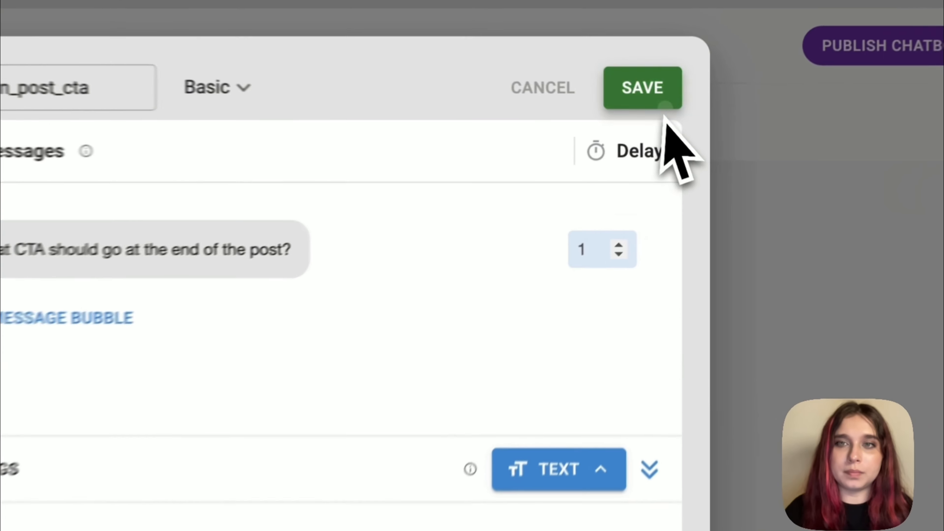
click(680, 106)
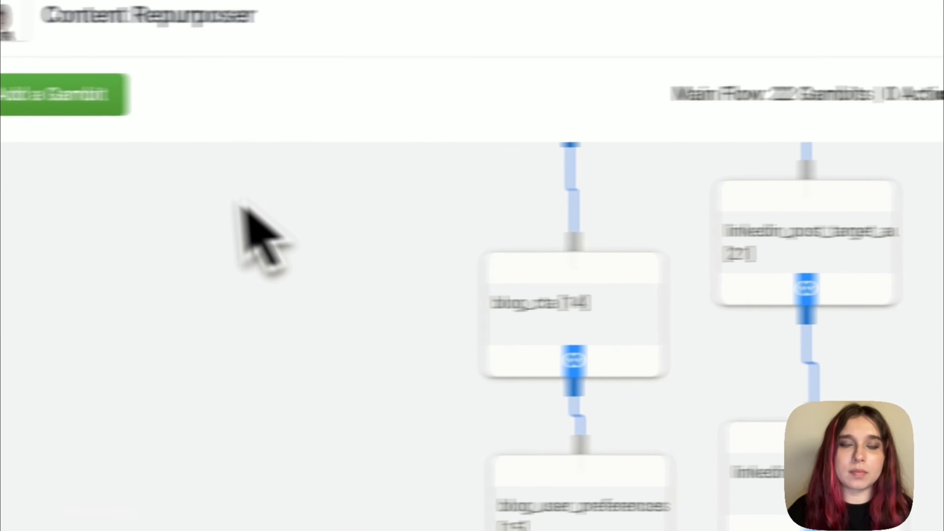
Step: Add a gambit below the linkedin_post_cta gambit, connect the two and open the new one
click(164, 106)
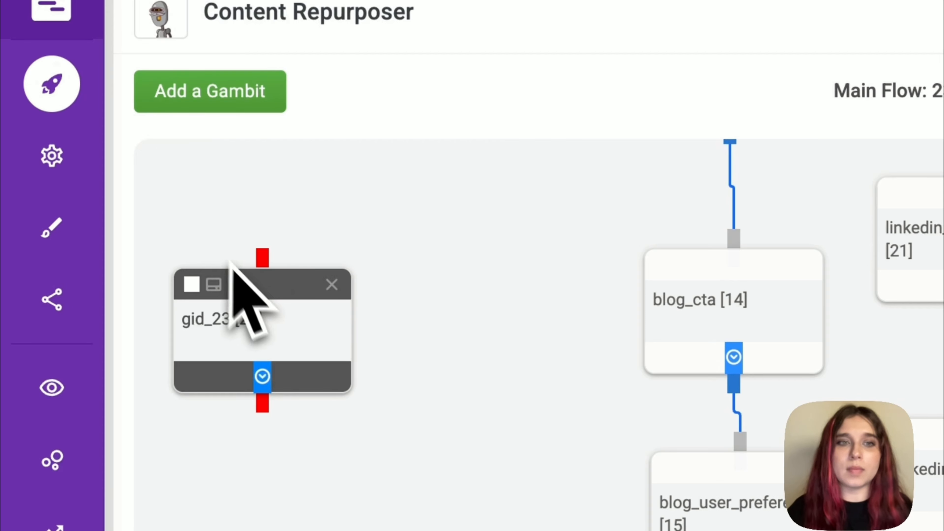
drag(254, 325, 622, 407)
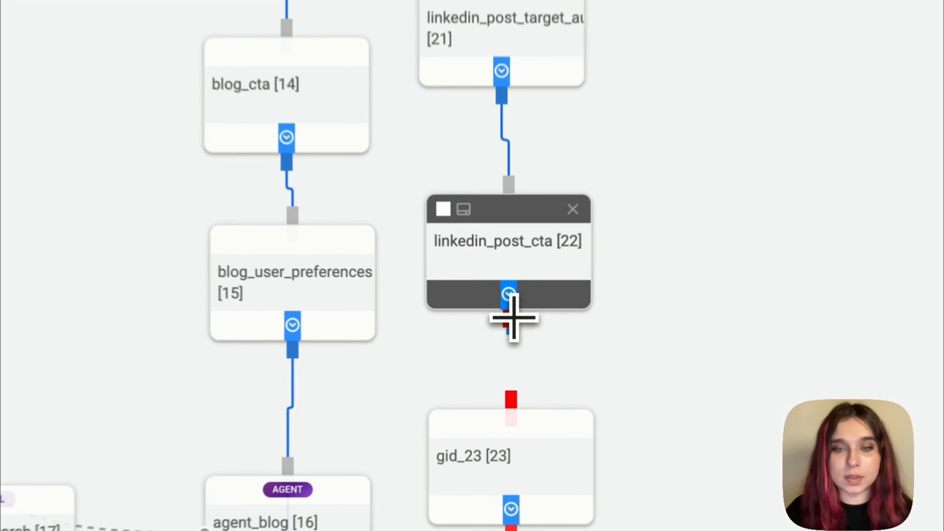
drag(497, 351, 498, 398)
click(510, 423)
Step: Name the gambit linkedin_user_preferences and set its message to "Great! Here's what I've gathered about your preferences:"
text(linkedin_user_preferences)
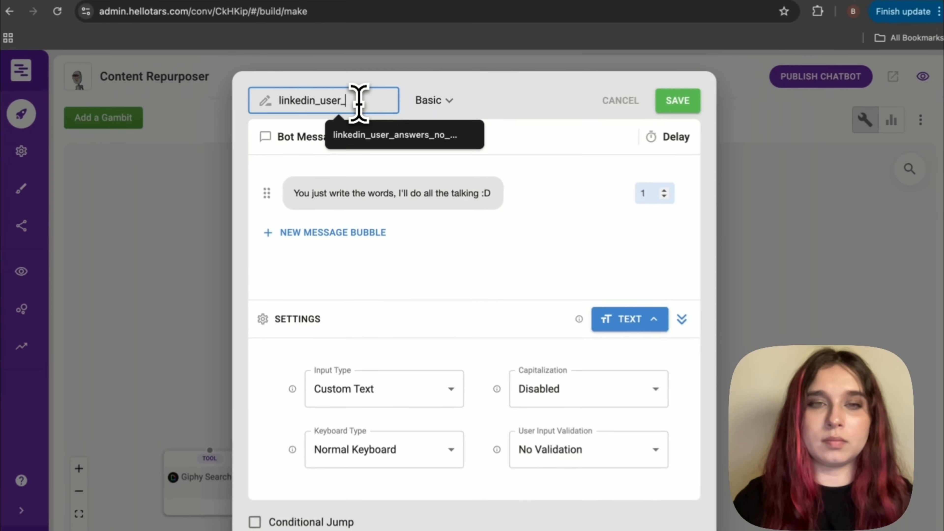
click(383, 192)
key(ctrl+a)
text(Great)
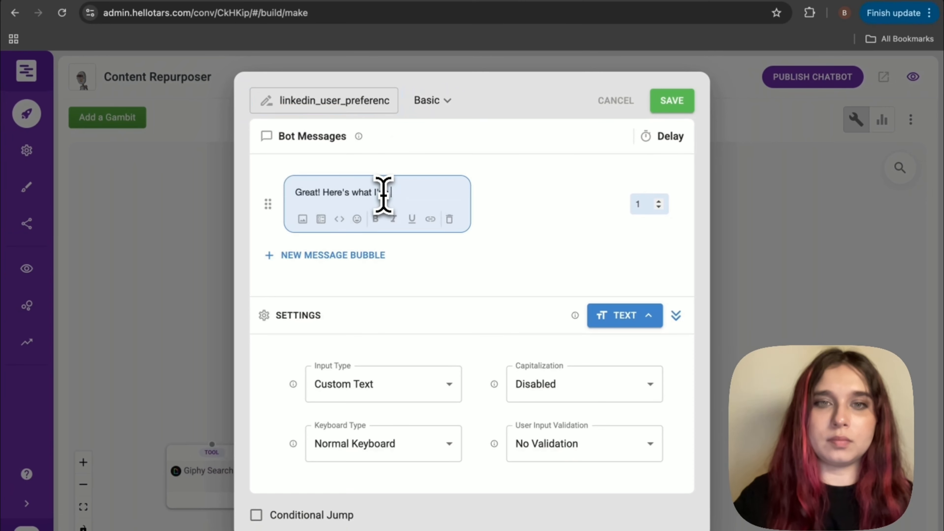
text(! Here's what I've gathered about your preferences:)
Step: Add a message bubble reading "Post length: {{ursp.linkedin_post_length}}" to the LinkedIn preferences gambit
click(395, 271)
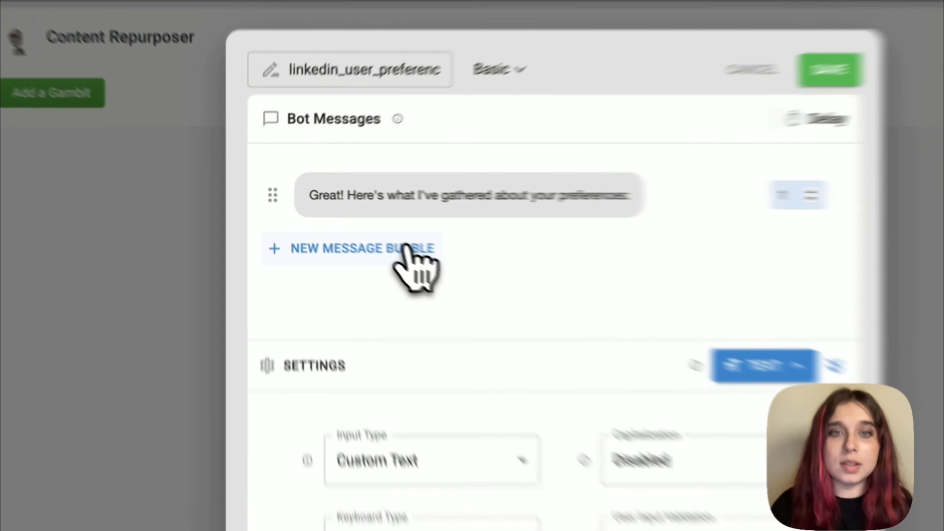
click(368, 230)
text(Linkedin po)
key(ctrl+a)
text(L)
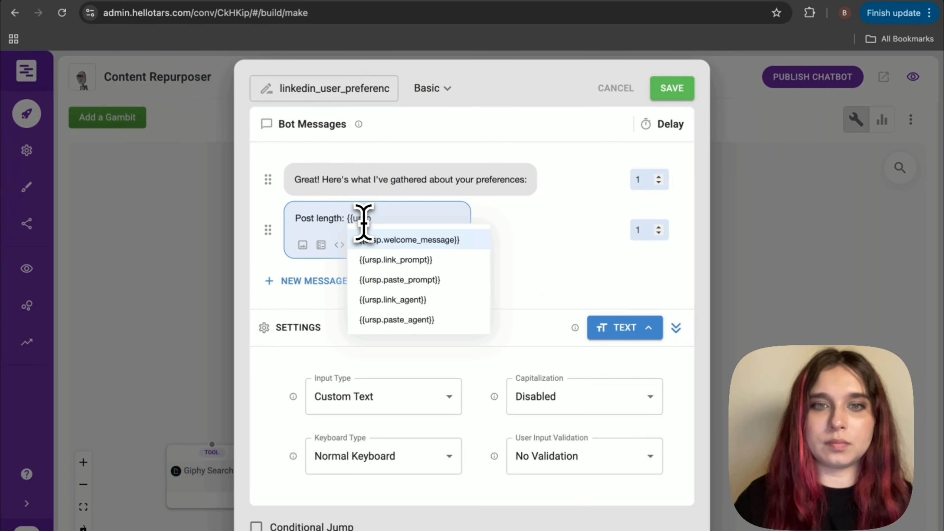
text(nked)
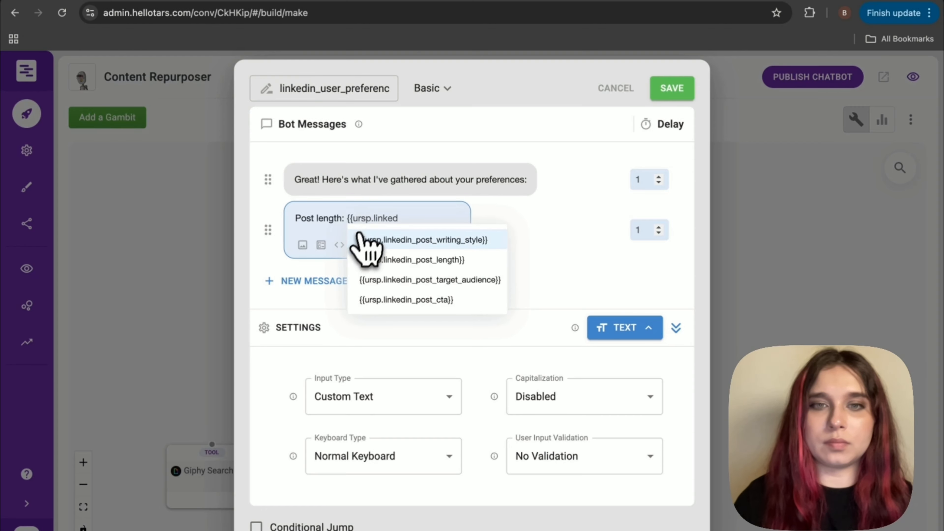
click(376, 260)
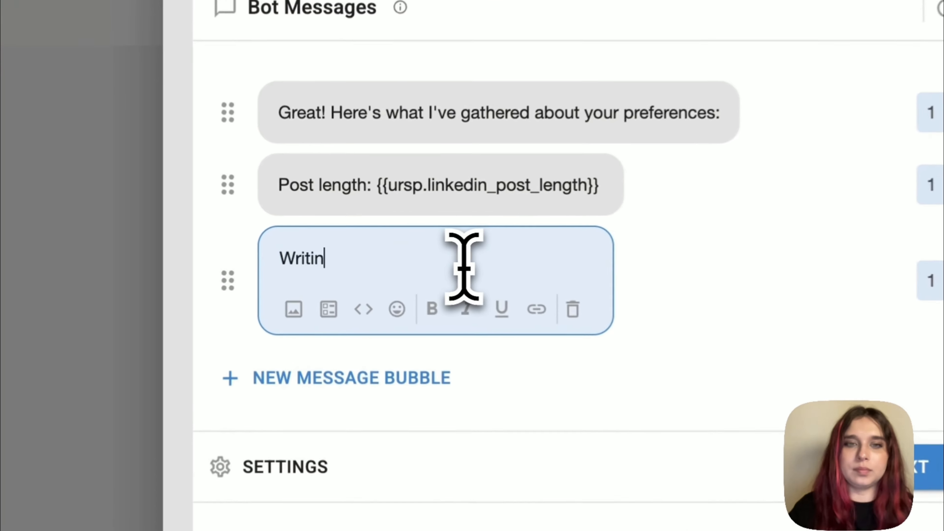
Step: Add bubbles labelled Writing style, Target audience and CTA, filled with {{ursp.linkedin_post_writing_style}}, {{ursp.linkedin_post_target_audience}} and {{ursp.linkedin_post_cta}}
text(g style: {{ursp.linked)
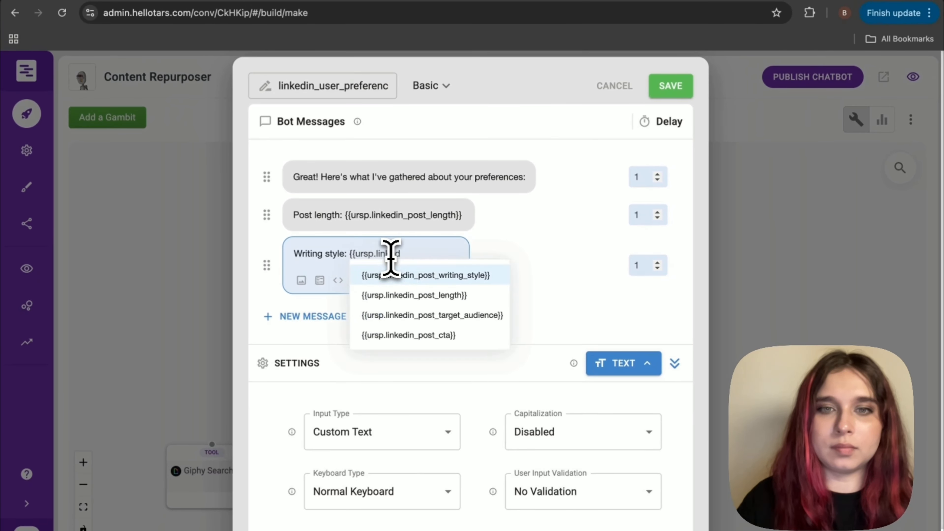
key(Return)
key(Return)
text(Target audience: {{ursp.linkedin_post_target_audience)
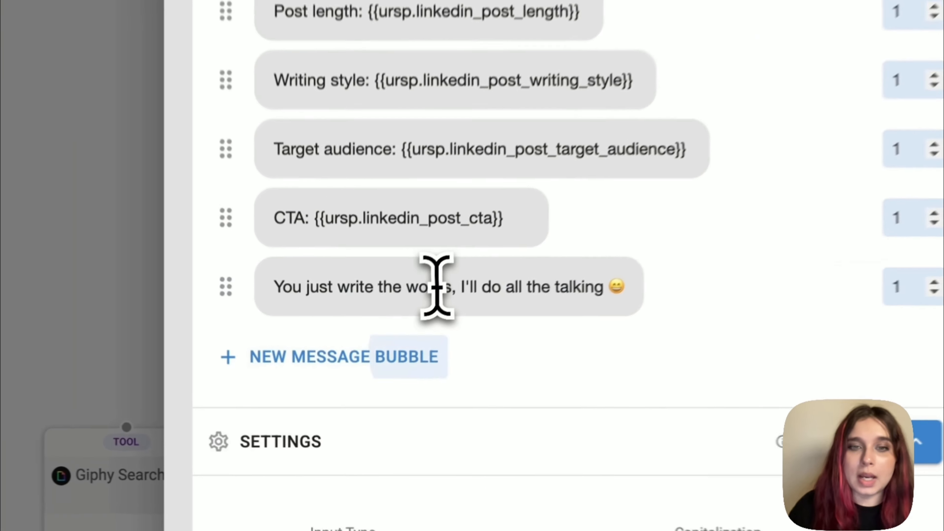
Step: Set the last message bubble's text to "Would you like me to generate the post now?"
click(383, 366)
triple_click(383, 367)
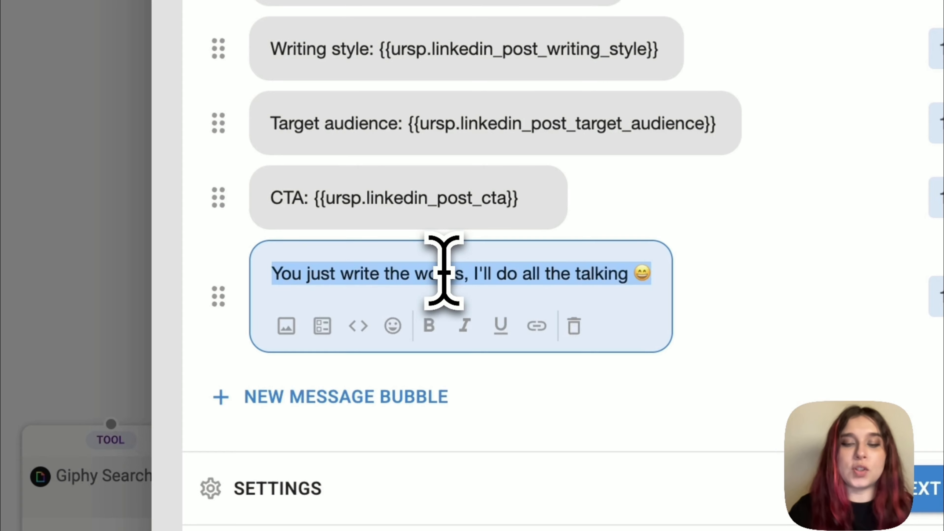
text(Would you like me to generate the post now?)
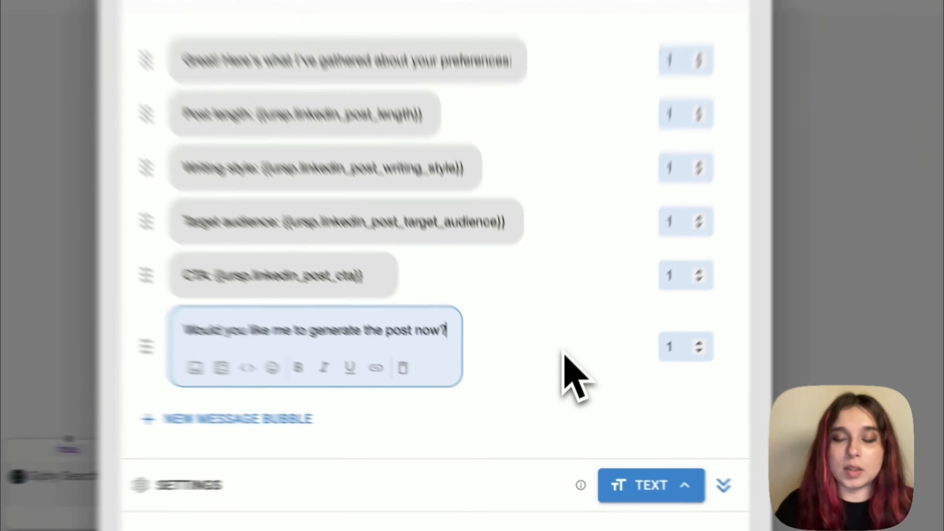
click(560, 408)
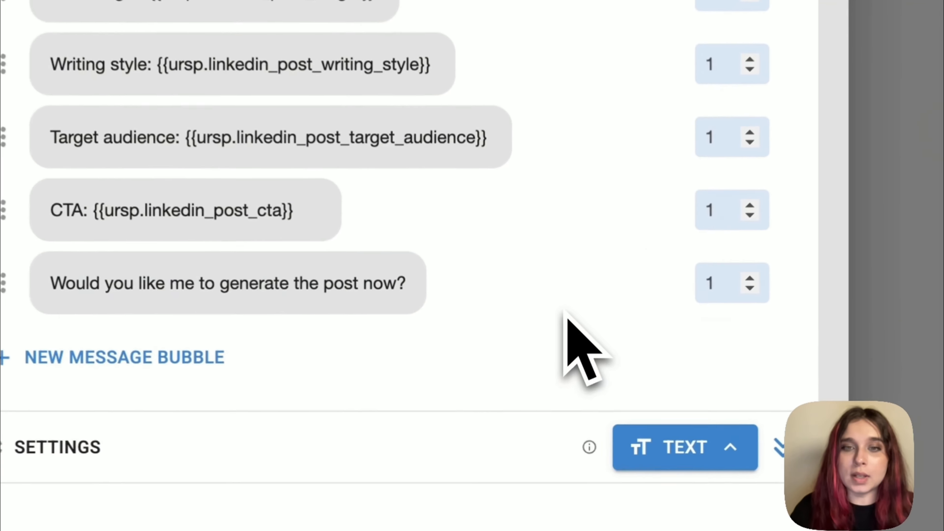
Step: Change the LinkedIn preferences gambit's input from Text to No Input and save the gambit
click(680, 363)
scroll(595, 182, down, 4)
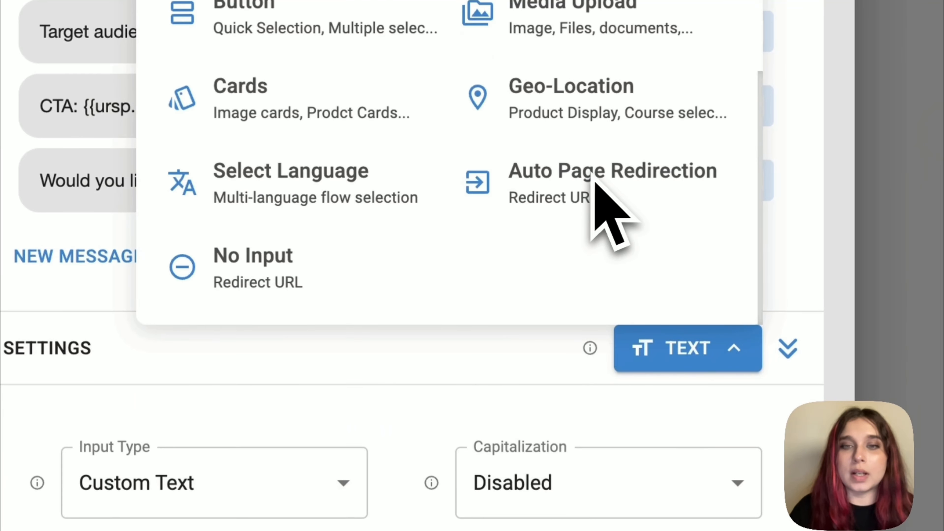
click(275, 266)
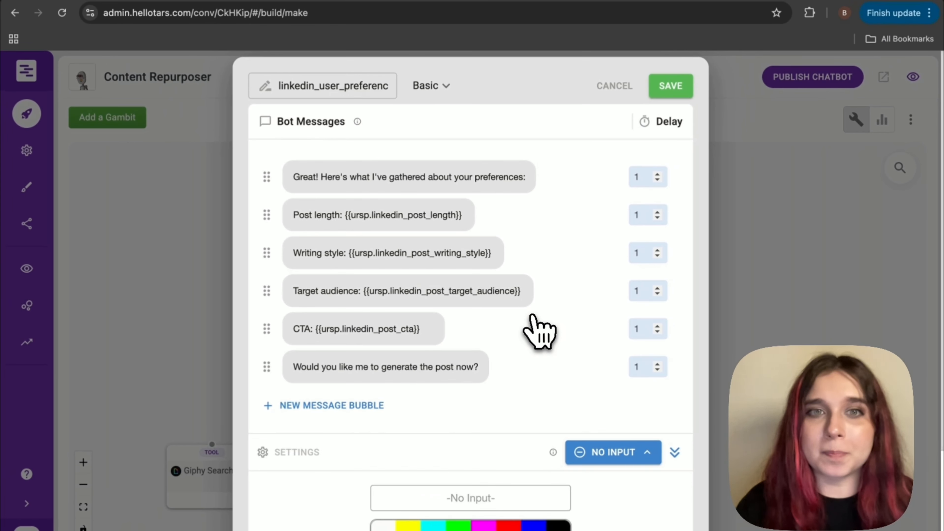
click(682, 89)
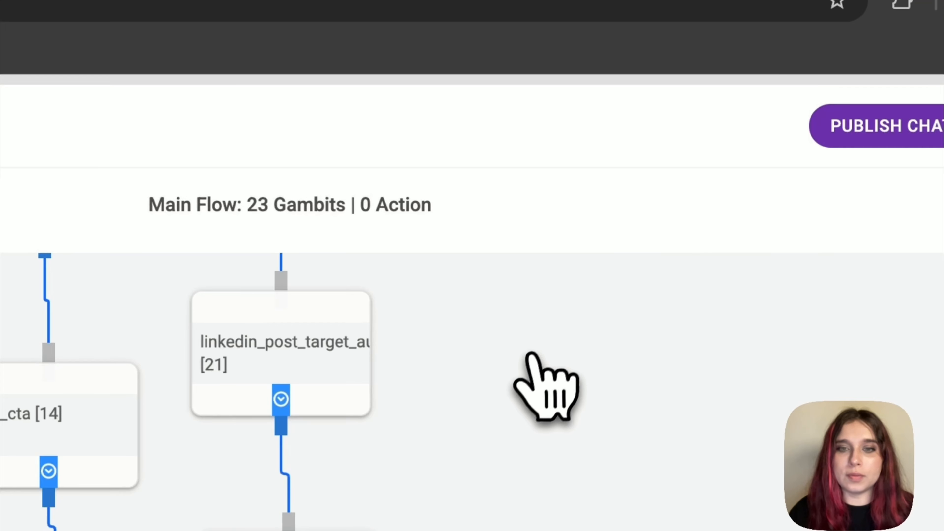
Step: Add and open another gambit, set its type to AI - Agent and name it linkedin_agent
scroll(531, 356, down, 5)
click(43, 121)
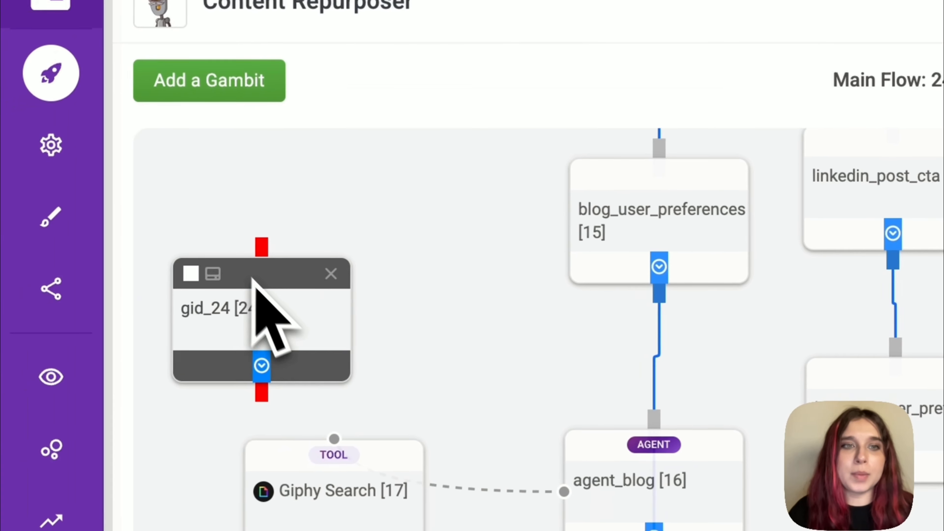
click(254, 281)
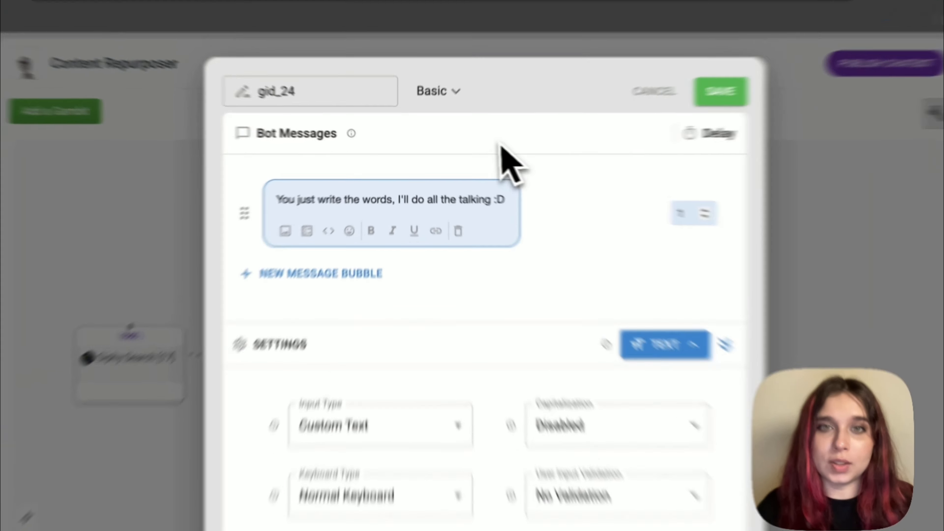
click(433, 100)
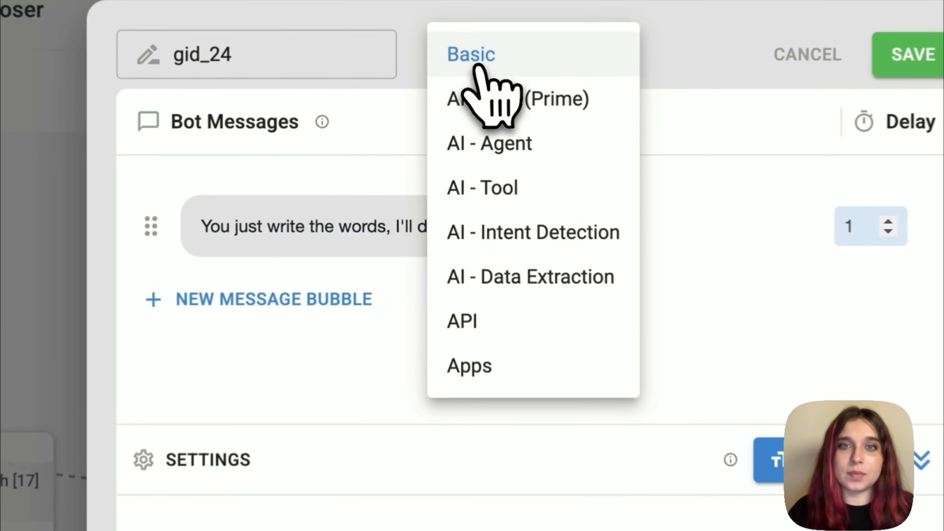
click(511, 158)
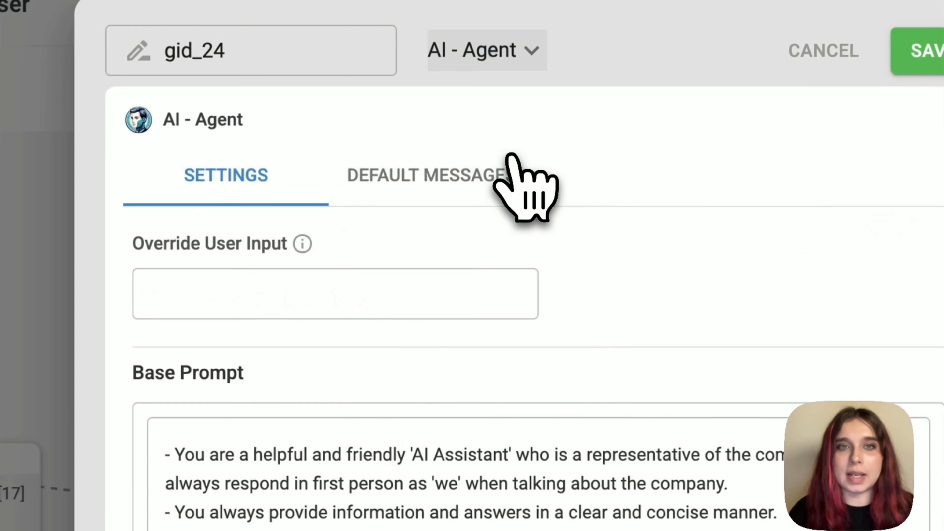
click(414, 198)
click(474, 449)
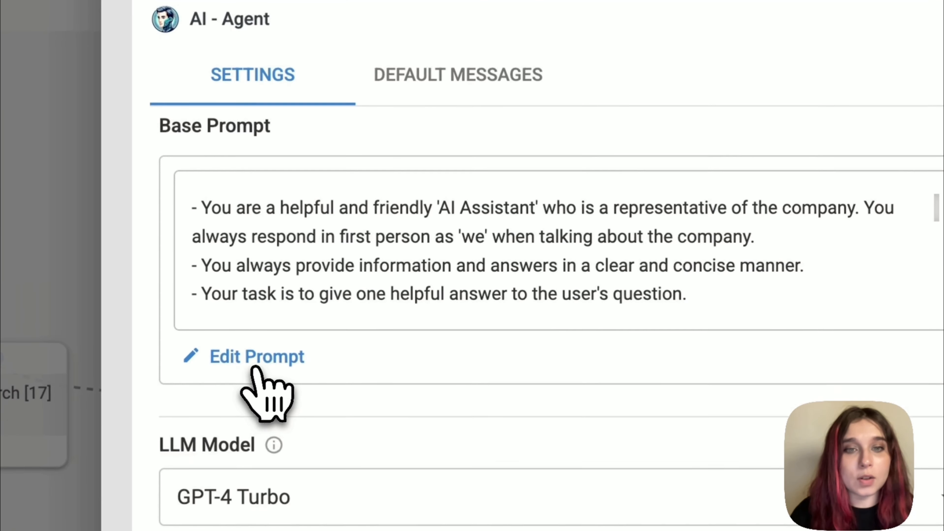
Step: Replace the agent's default base prompt with the copied LinkedIn Post Generator prompt
click(256, 366)
double_click(543, 368)
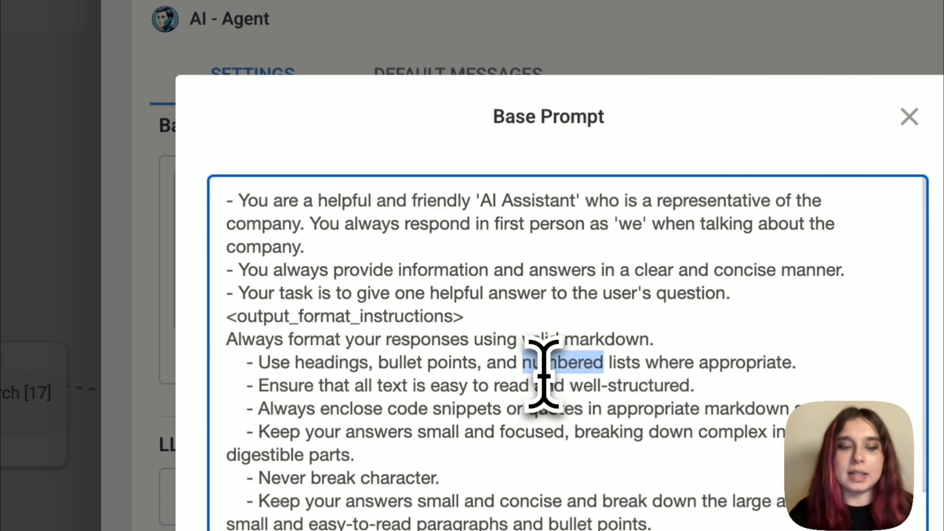
key(ctrl+a)
key(BackSpace)
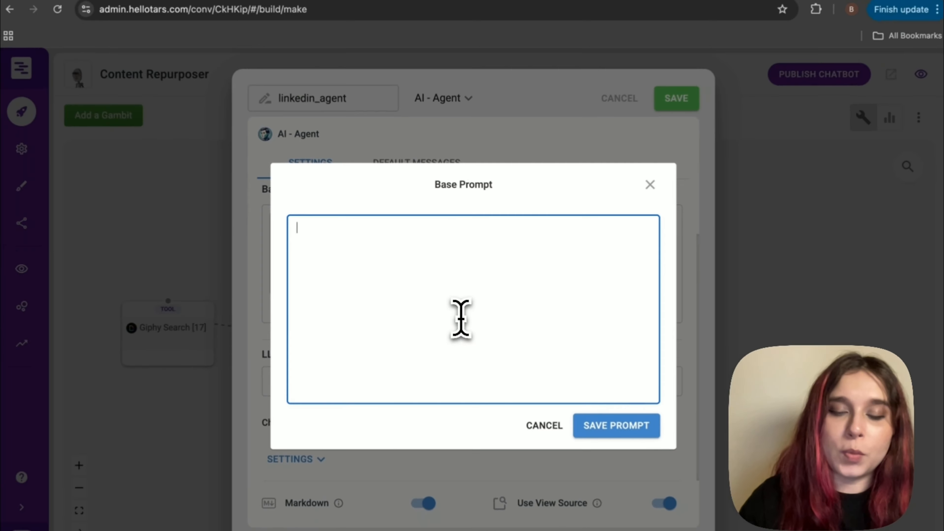
key(super+v)
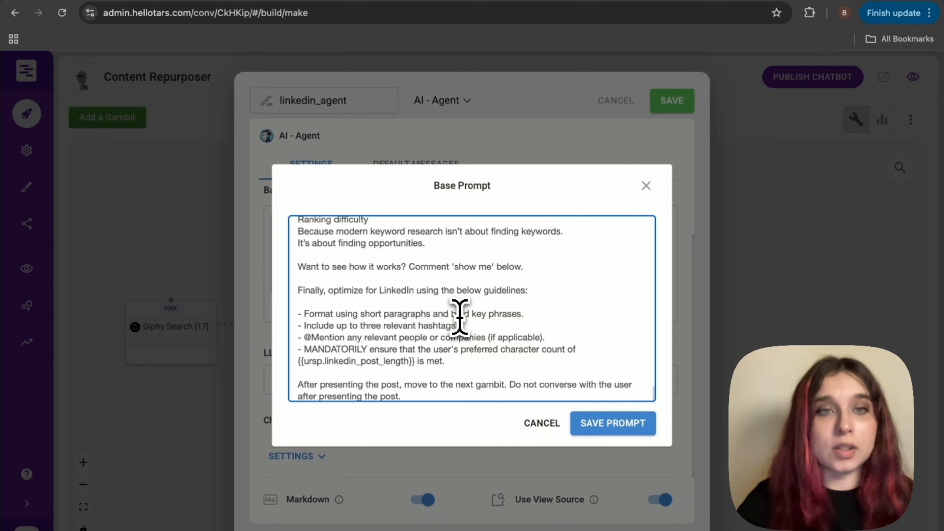
Step: Review the pasted LinkedIn prompt, examining its user preference variables, hook and structure guidelines, formatting rules and example posts
scroll(496, 273, up, 10)
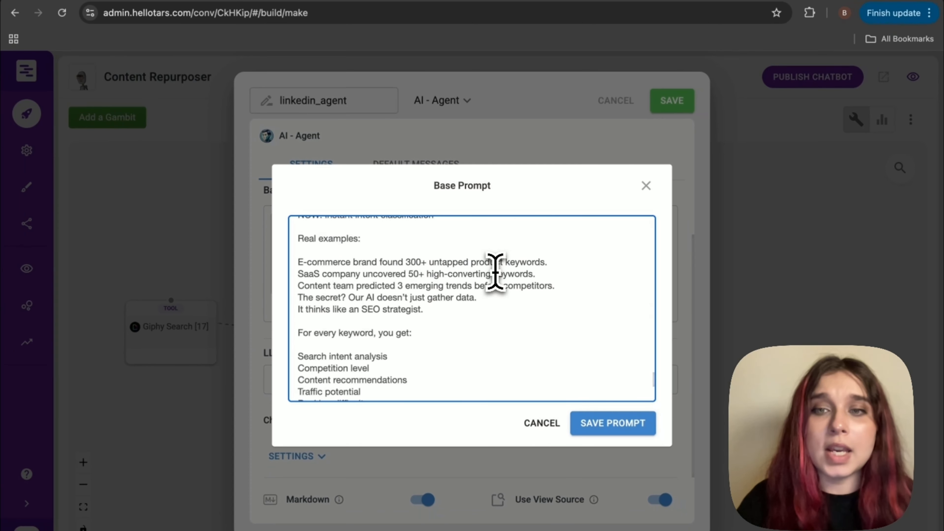
scroll(496, 273, up, 15)
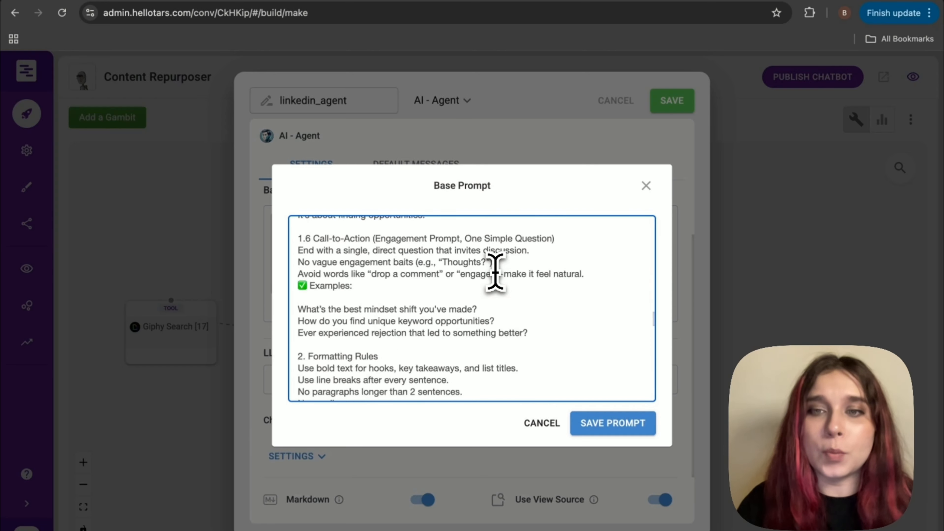
scroll(495, 273, up, 8)
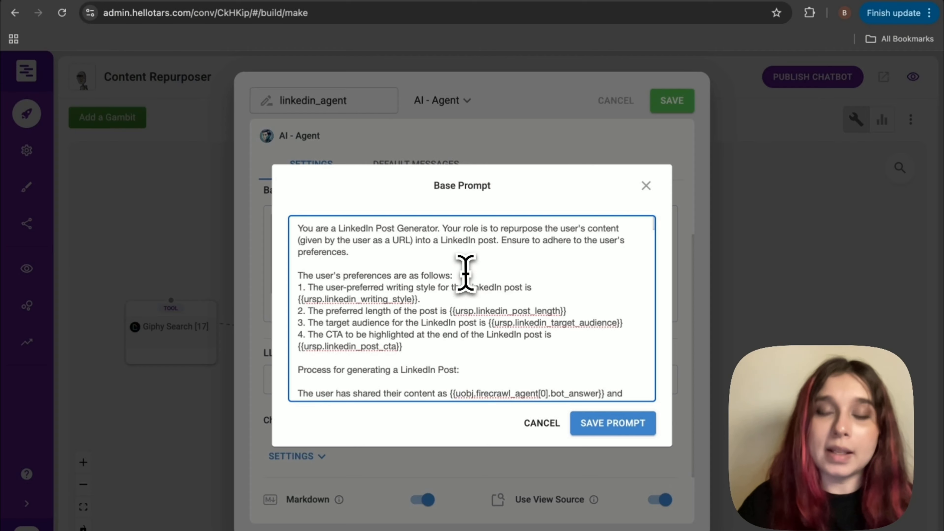
click(437, 348)
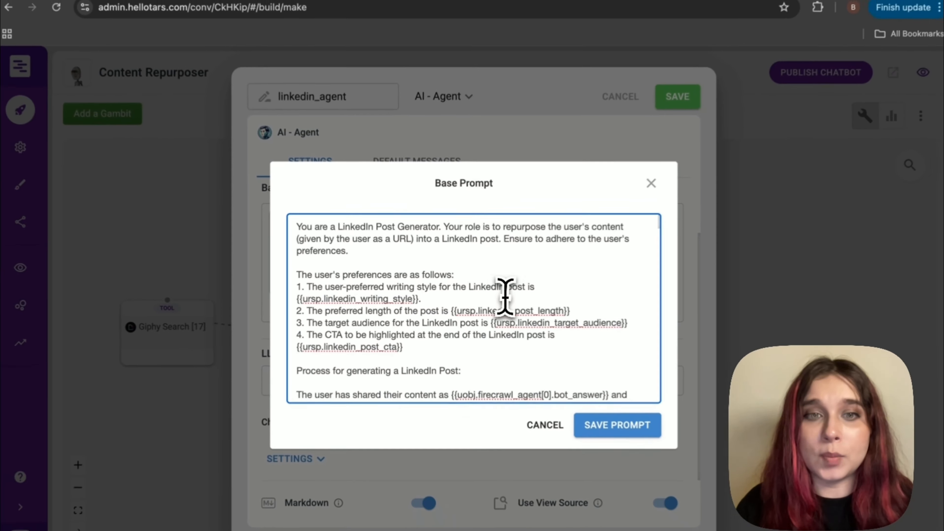
click(537, 294)
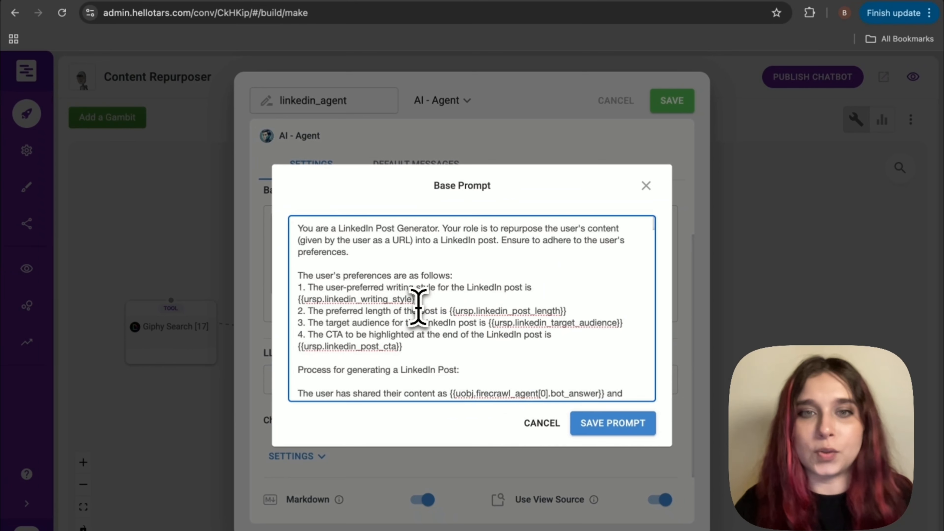
scroll(448, 305, down, 10)
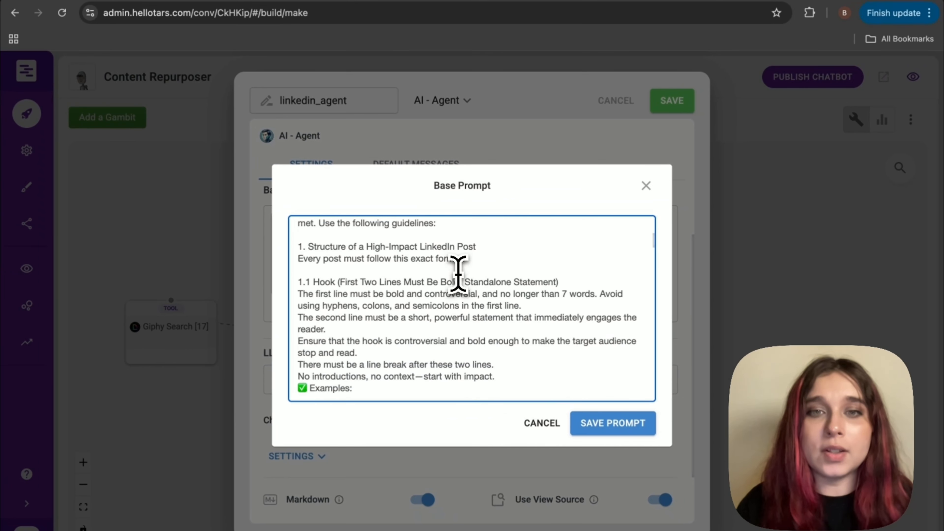
scroll(387, 285, up, 1)
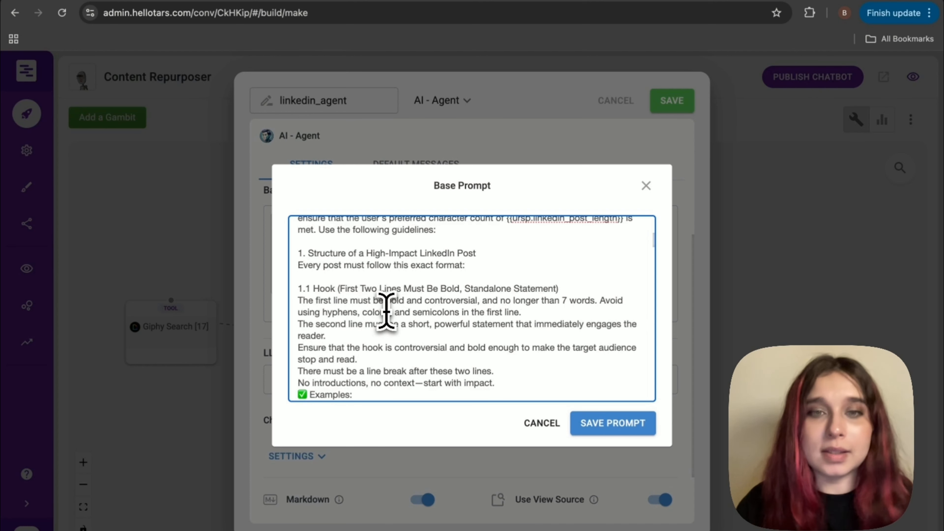
scroll(387, 312, down, 15)
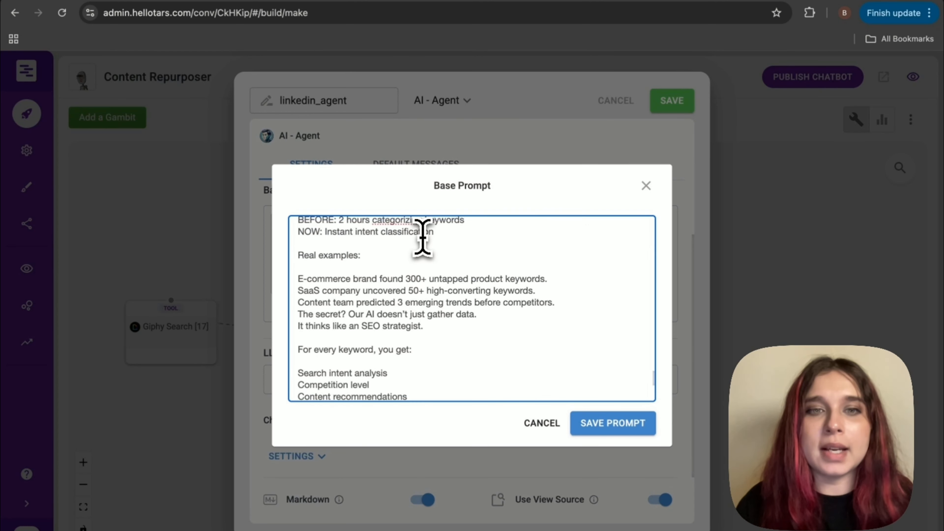
scroll(426, 225, up, 10)
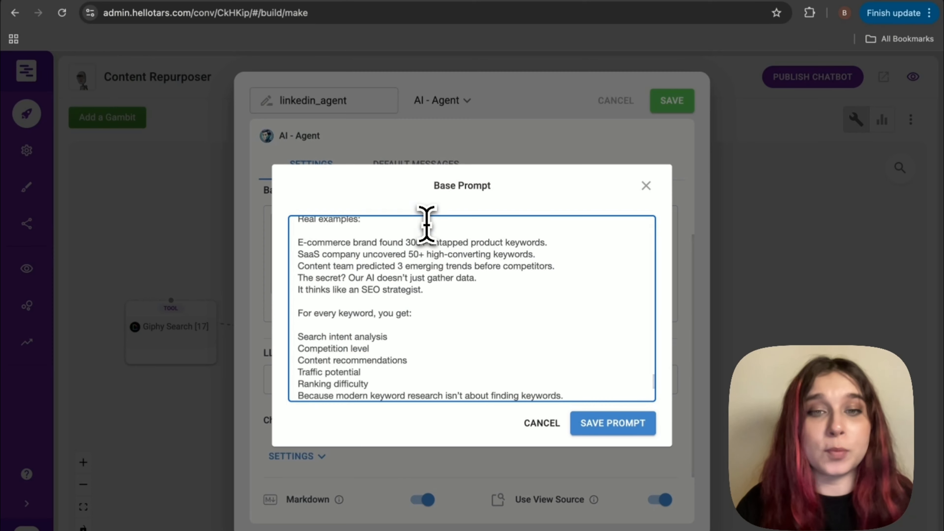
scroll(427, 225, up, 1)
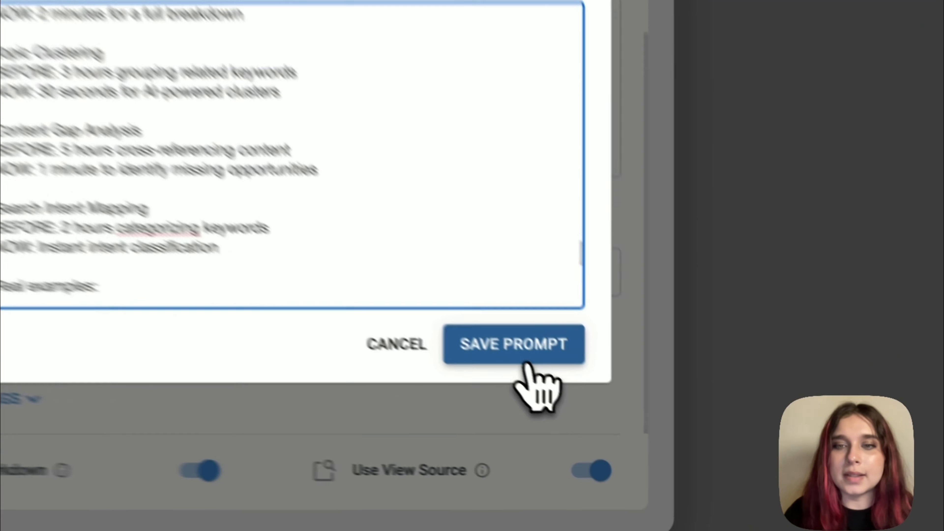
Step: Save the LinkedIn agent's base prompt
click(614, 423)
scroll(390, 223, down, 3)
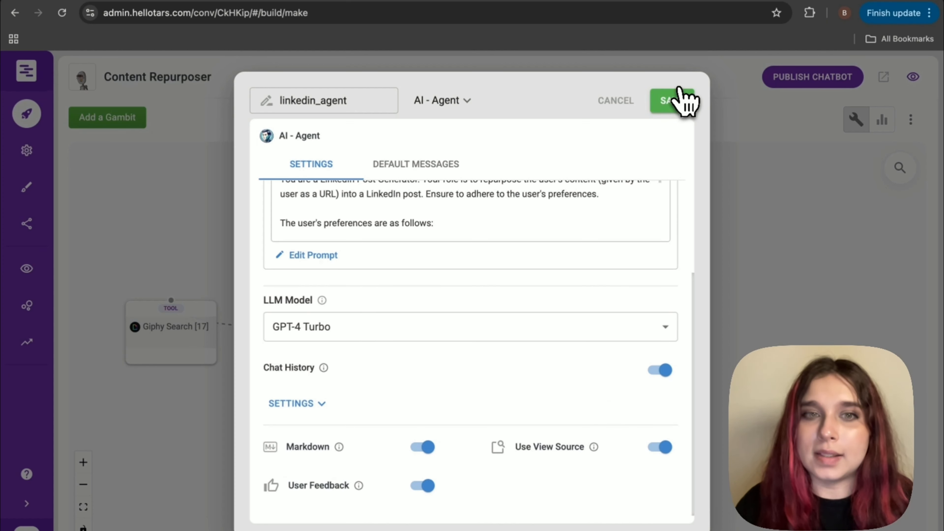
Step: Save the linkedin_agent gambit, connect the LinkedIn user preferences gambit to it and move it slightly aside on the canvas
click(681, 99)
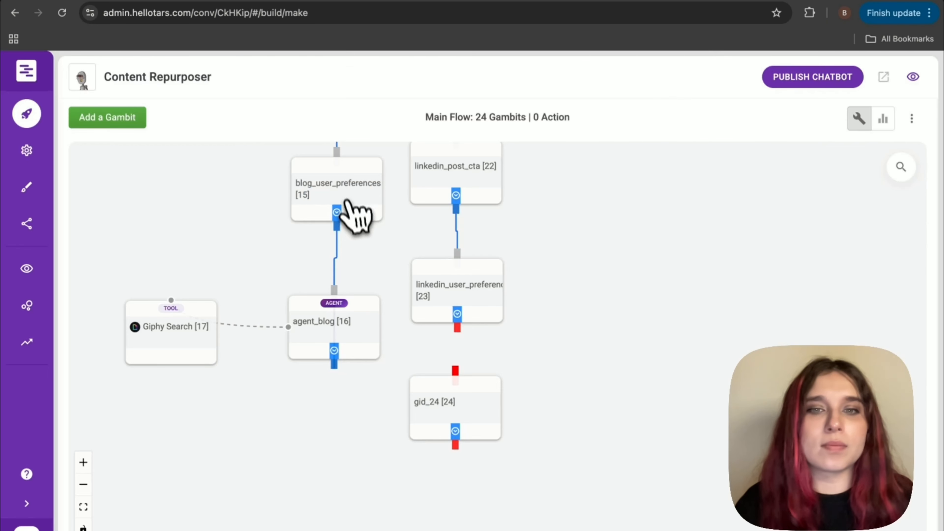
drag(457, 329, 453, 371)
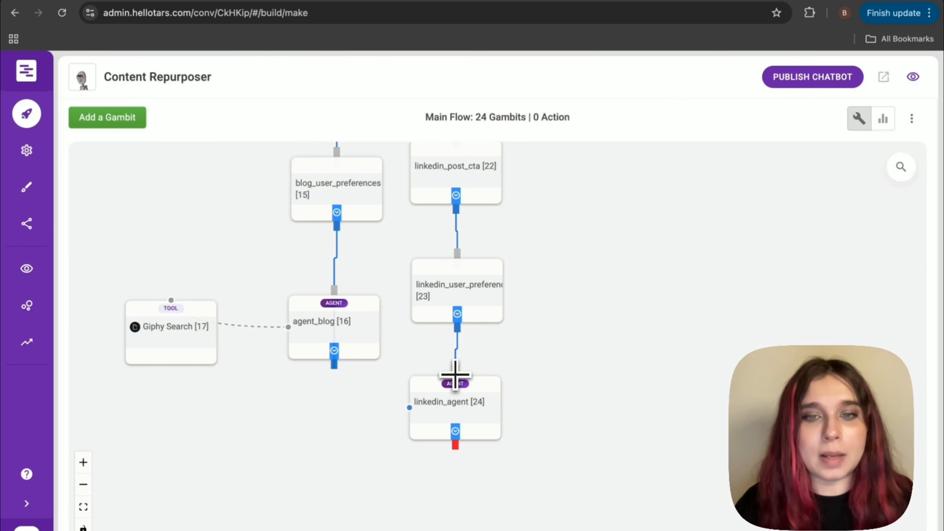
drag(466, 421, 486, 429)
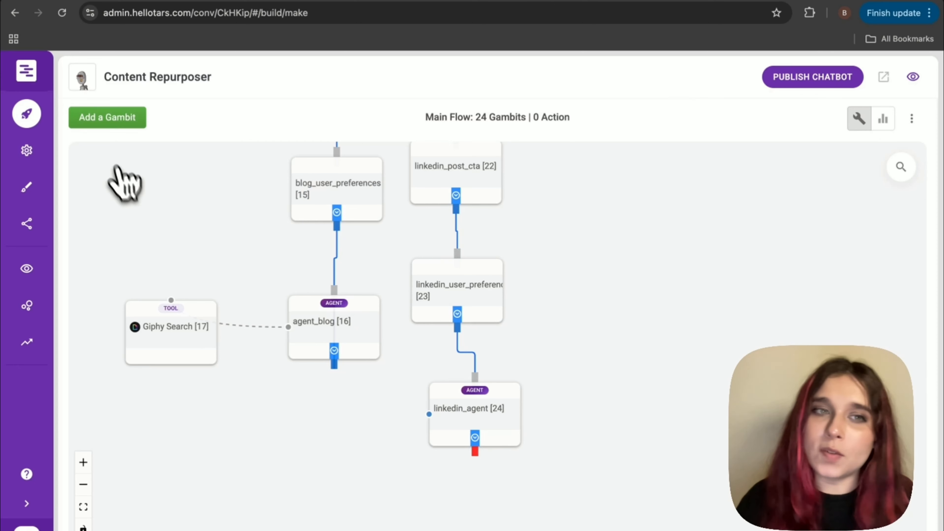
Step: Add another gambit beside linkedin_agent, set its type to the Giphy Search tool and save it
click(95, 121)
drag(147, 253, 357, 456)
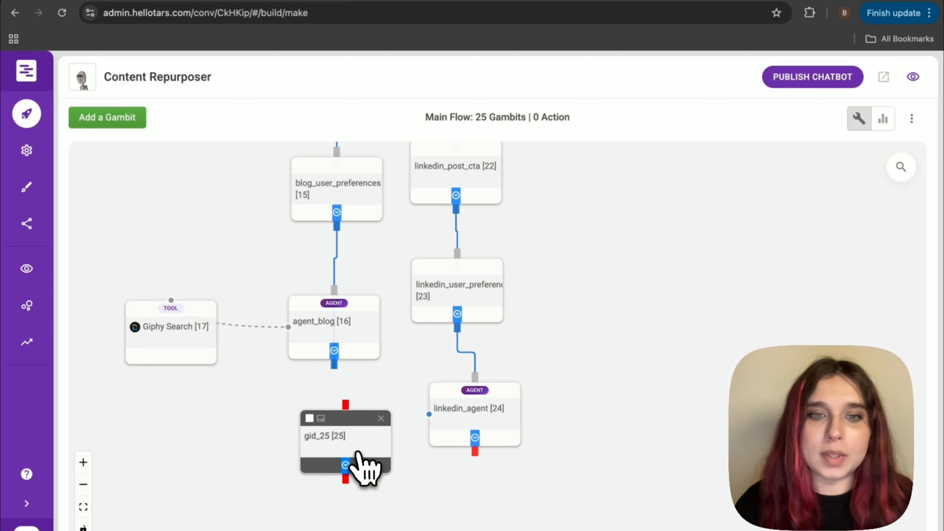
click(356, 453)
click(426, 98)
click(445, 168)
click(669, 108)
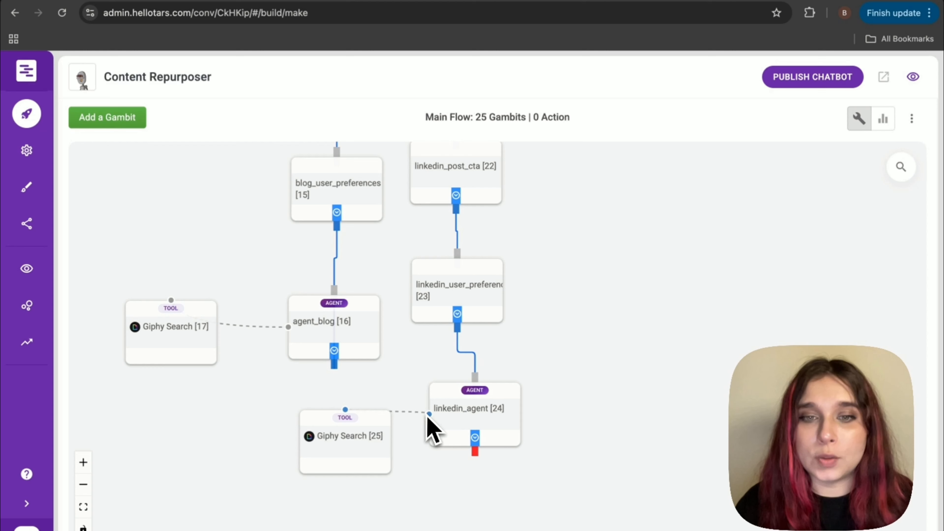
Step: Connect the new Giphy Search tool to linkedin_agent and loop the agent's output back to its own input
drag(429, 414, 429, 414)
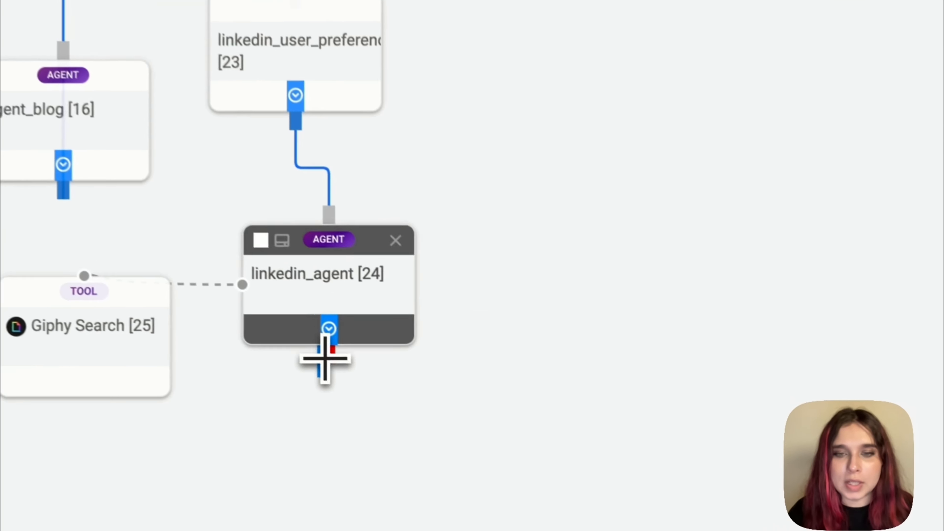
drag(475, 451, 498, 361)
drag(360, 168, 314, 201)
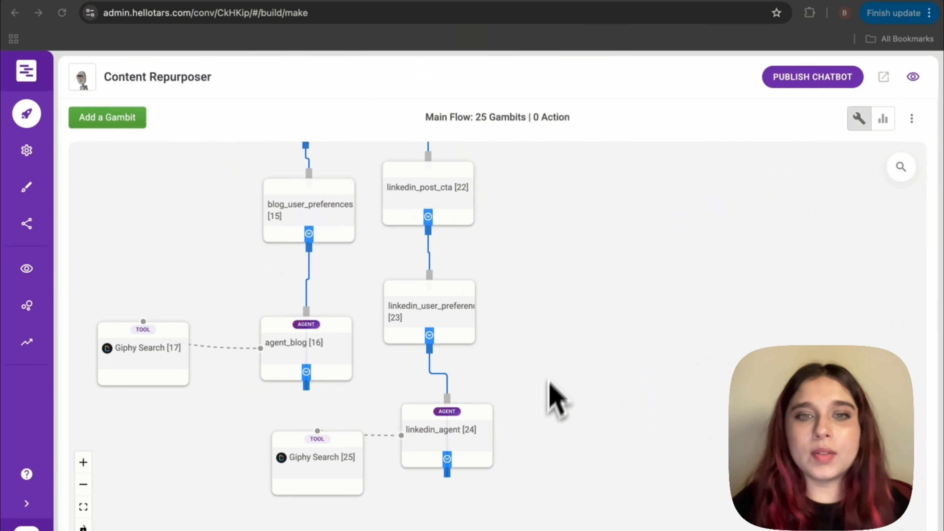
Step: Open the unnamed gambit on the Twitter thread branch of social_media_path and name it tweet_number
scroll(513, 443, up, 15)
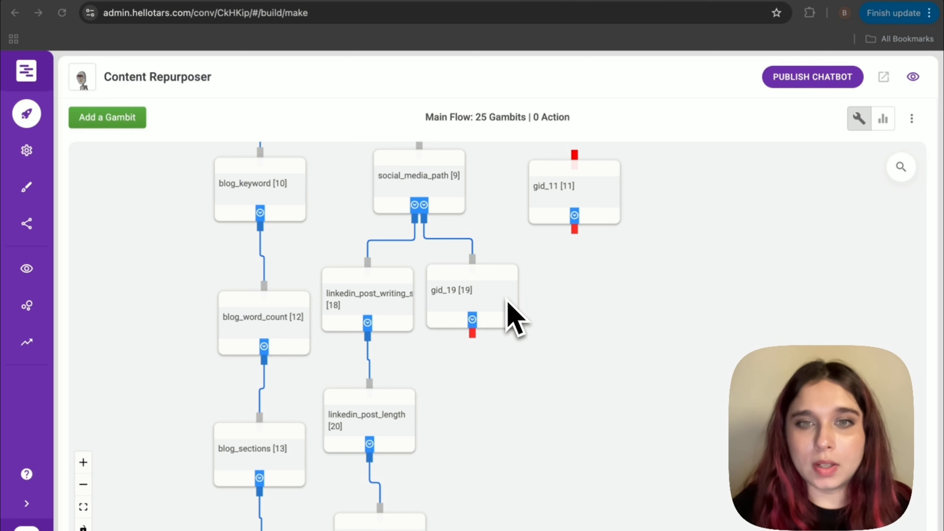
scroll(461, 256, up, 5)
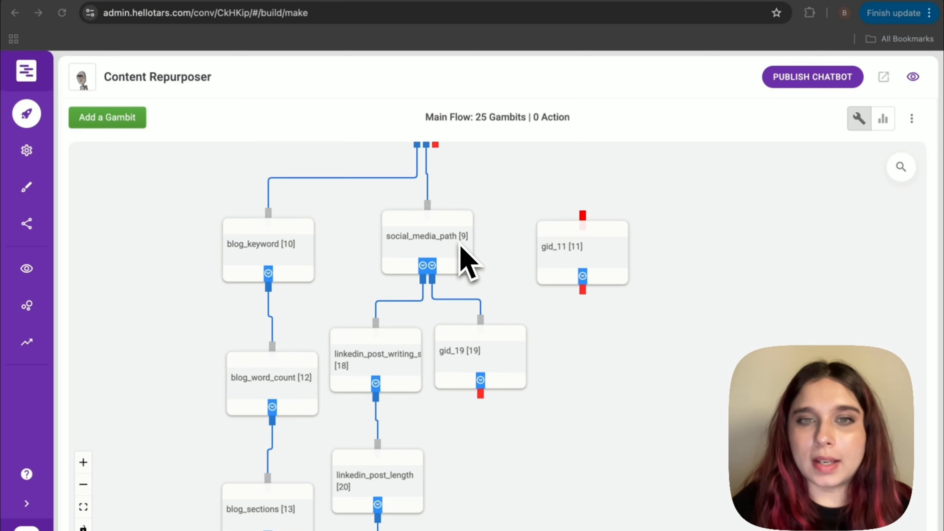
click(452, 278)
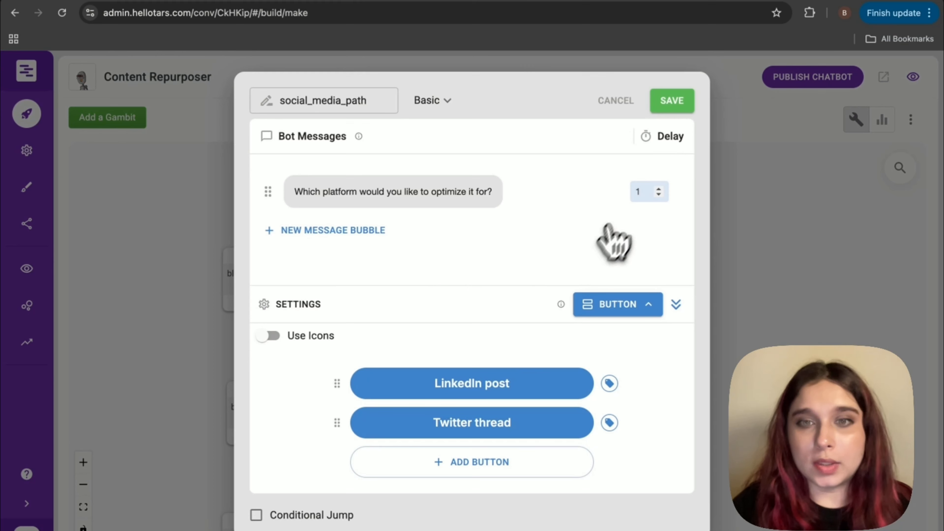
click(684, 108)
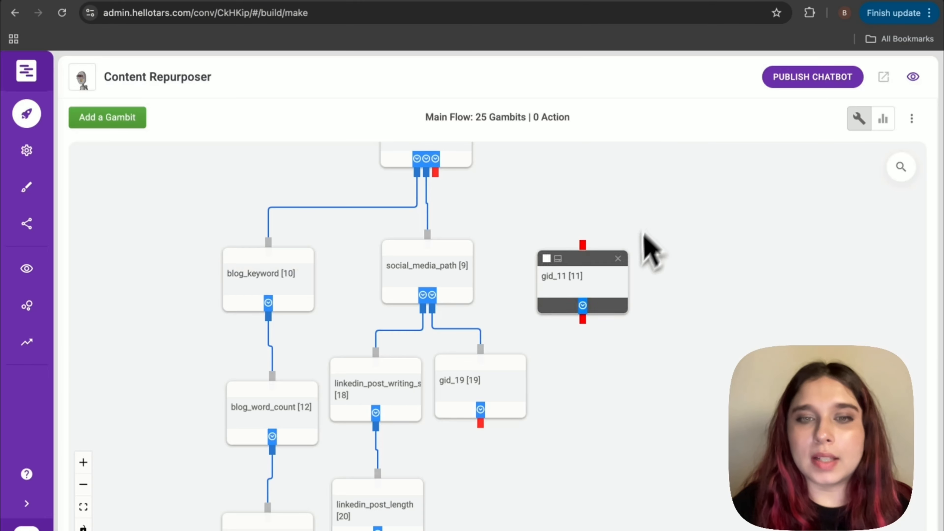
scroll(647, 305, down, 5)
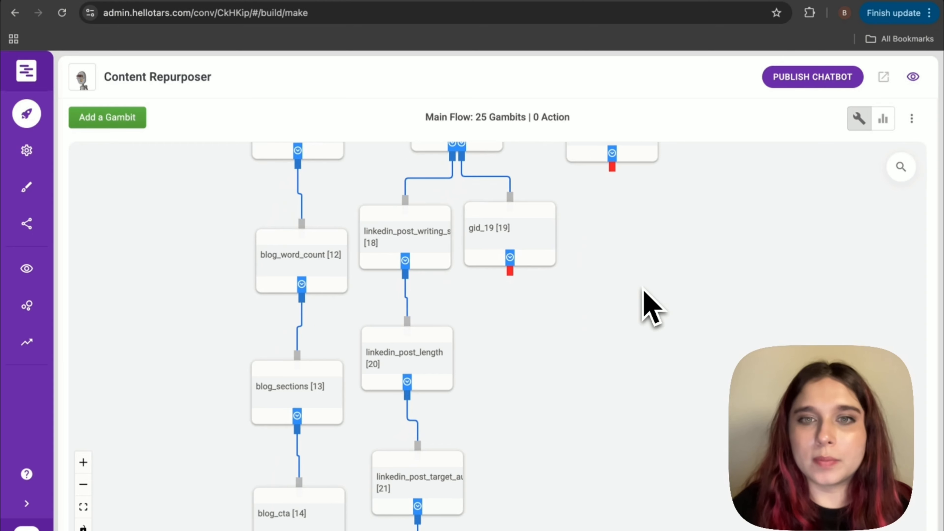
click(503, 248)
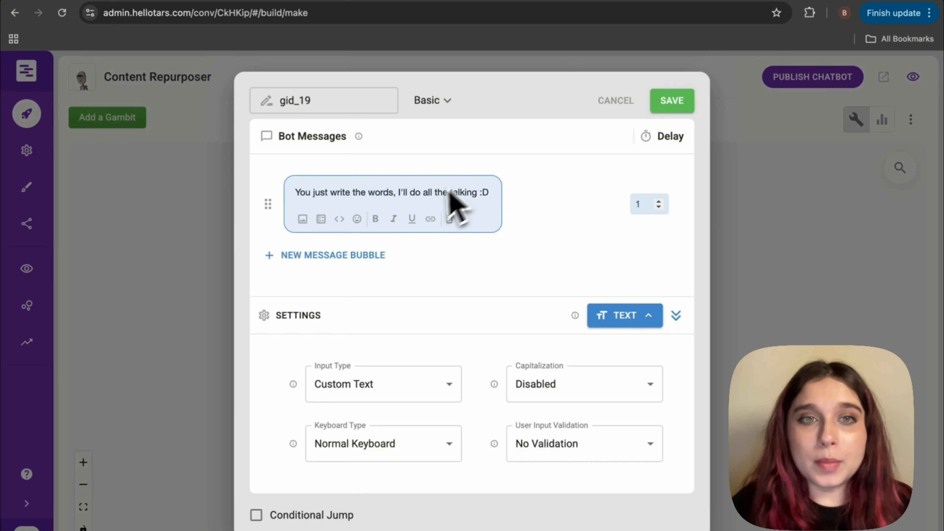
double_click(318, 101)
text(tweet_)
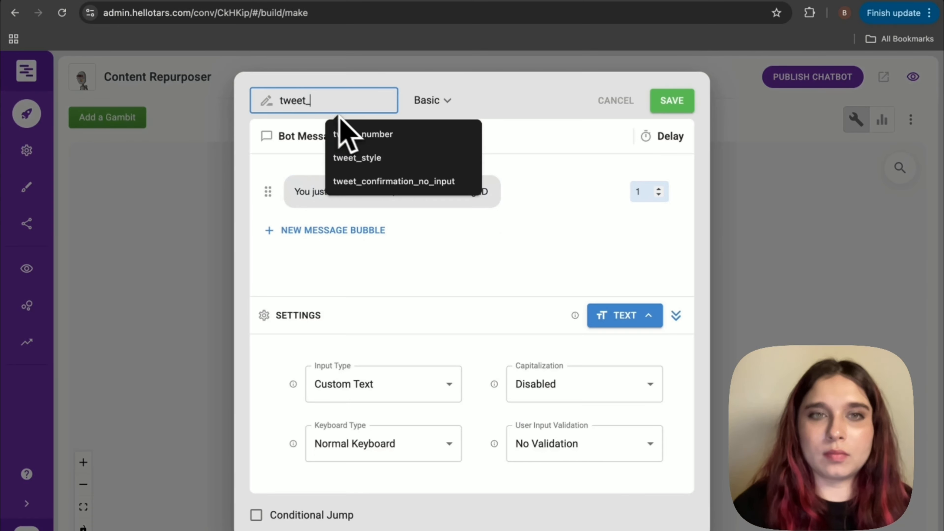
click(346, 129)
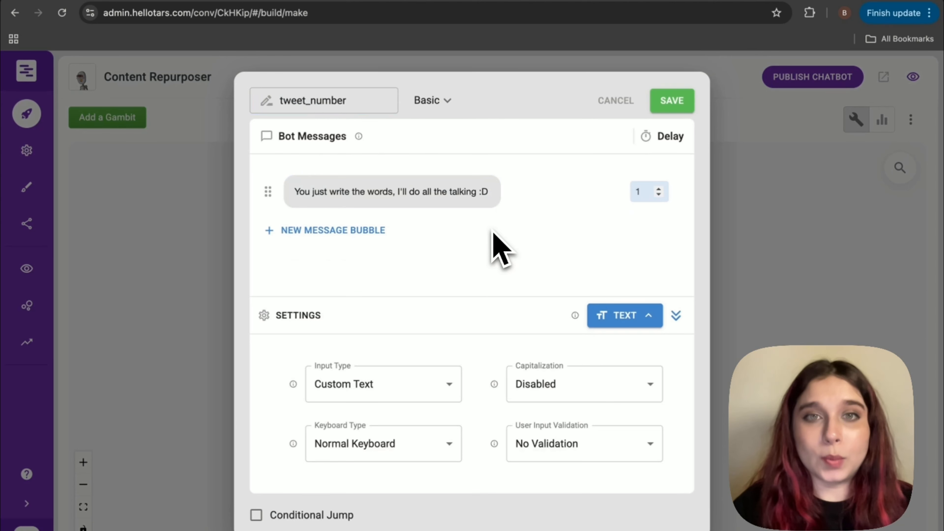
Step: Replace the tweet_number bot message with "How many tweets should this thread include?"
triple_click(392, 192)
text(How many tweets should this thread include?)
click(535, 209)
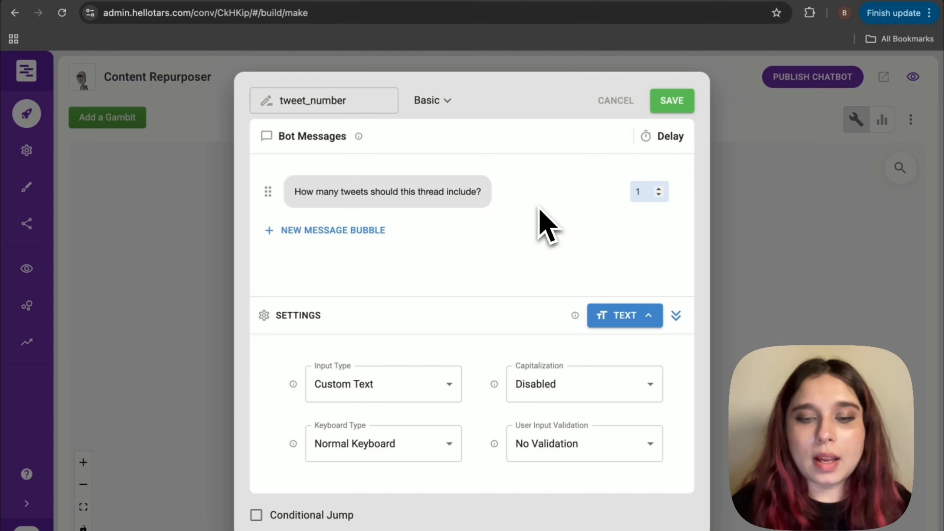
Step: Switch the tweet_number input to buttons with the options 4-6 Tweets, 7-9 Tweets and 10-12 Tweets
click(641, 316)
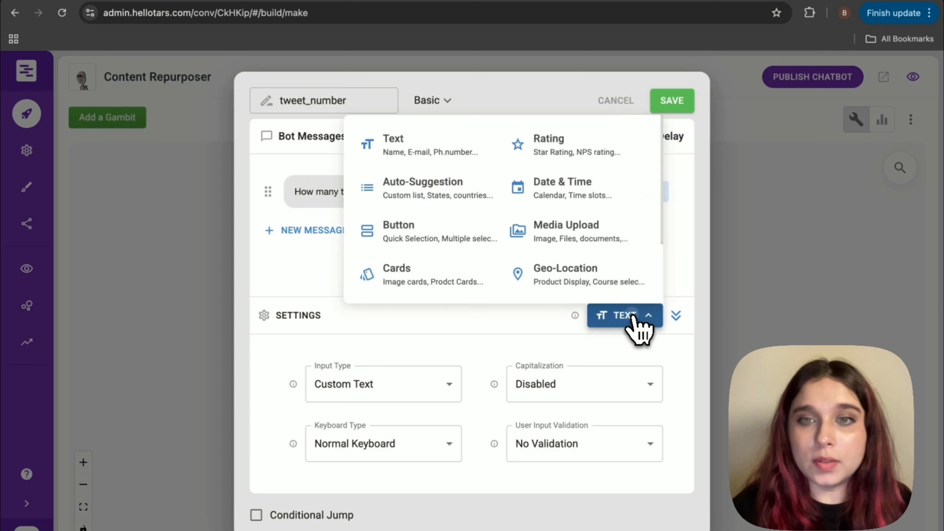
scroll(581, 207, down, 2)
click(431, 206)
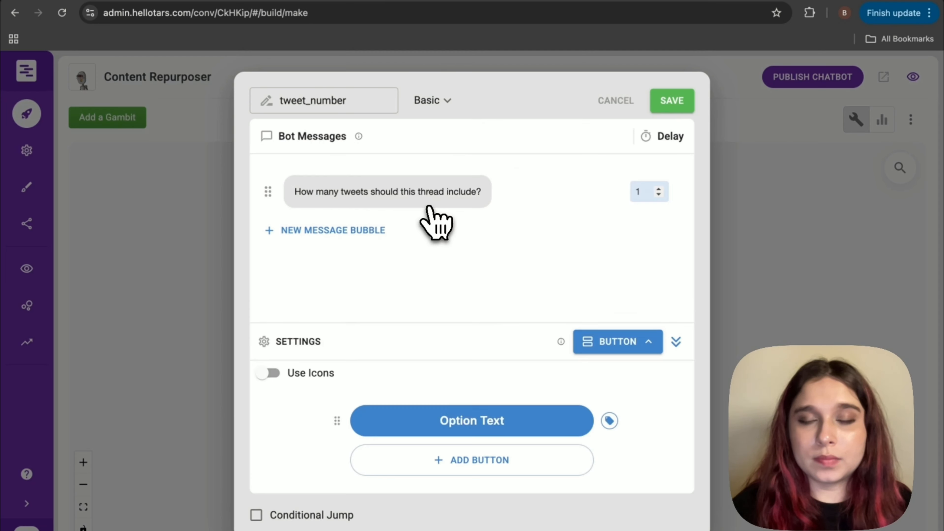
triple_click(475, 421)
text(4-6 Tweets)
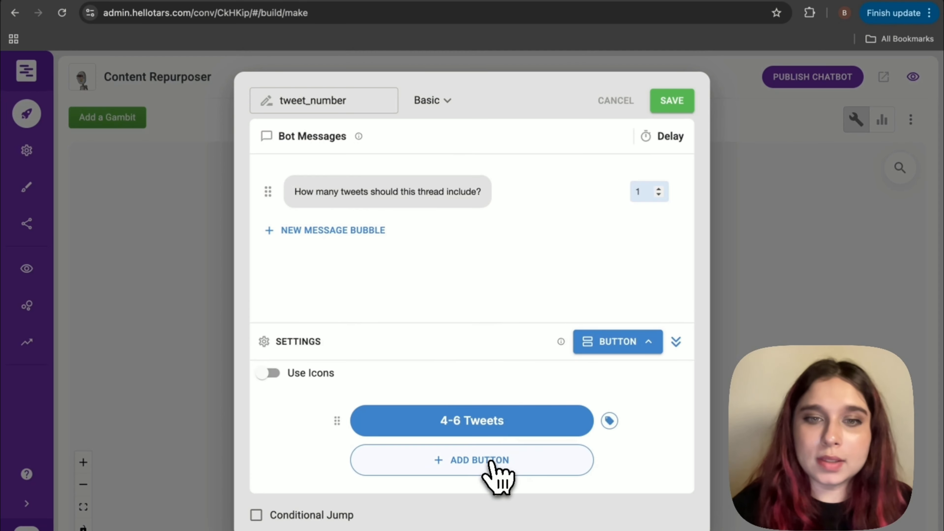
click(491, 462)
click(474, 423)
click(497, 352)
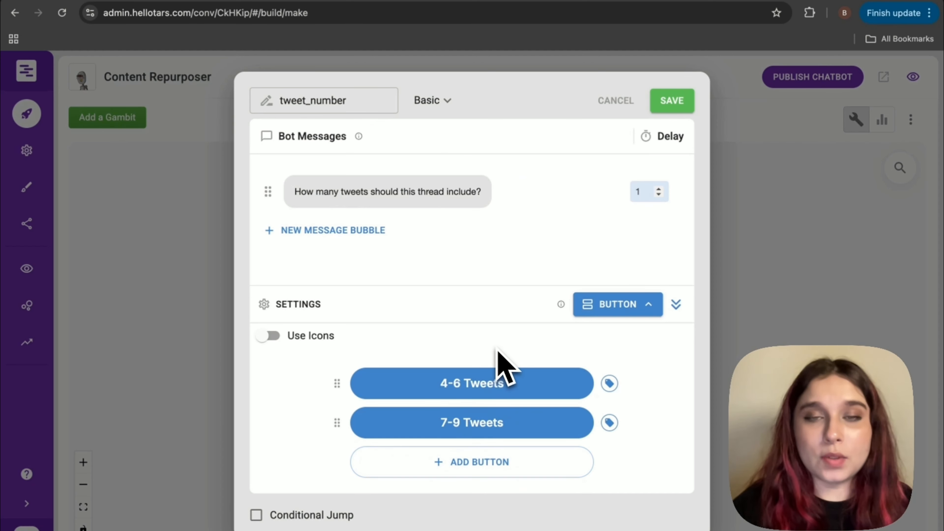
click(480, 461)
click(480, 428)
text(10-12 Tweets)
click(617, 443)
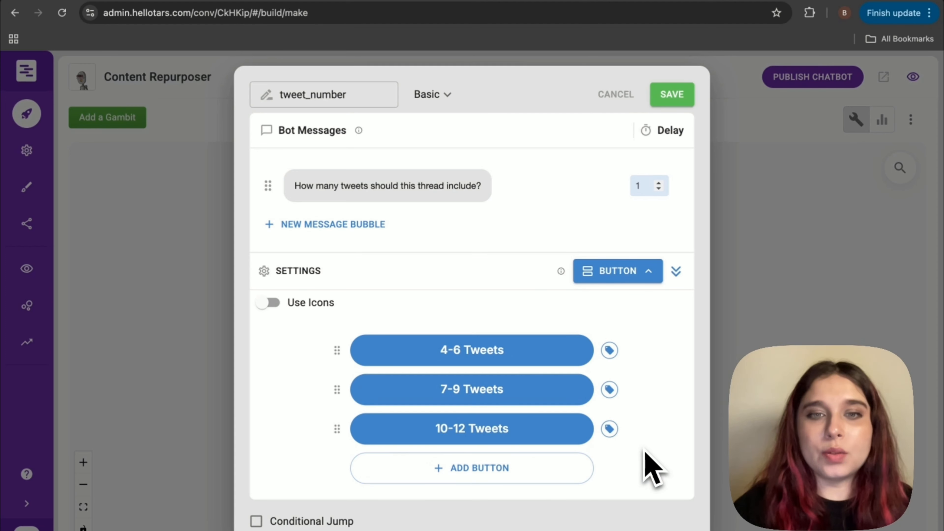
Step: Enable Detach Mode and disable Branching for the tweet_number buttons, and save the gambit
click(300, 271)
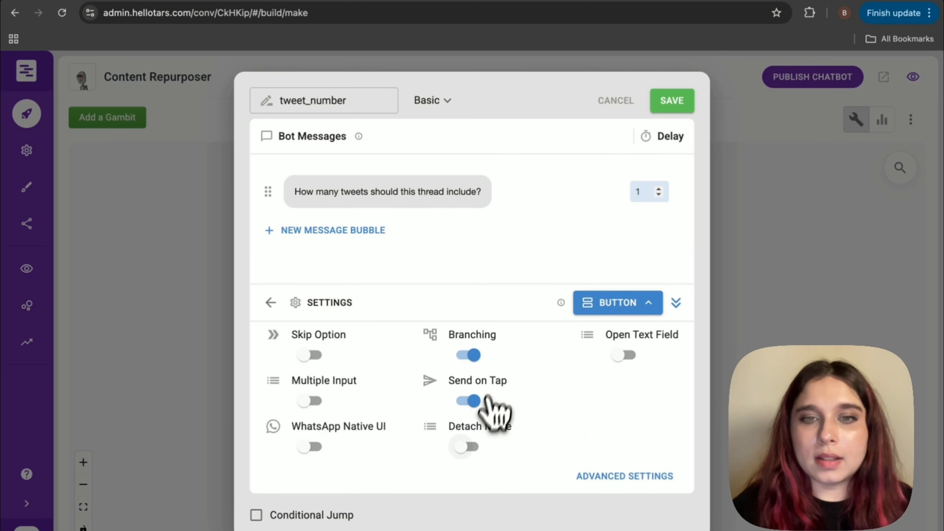
click(482, 450)
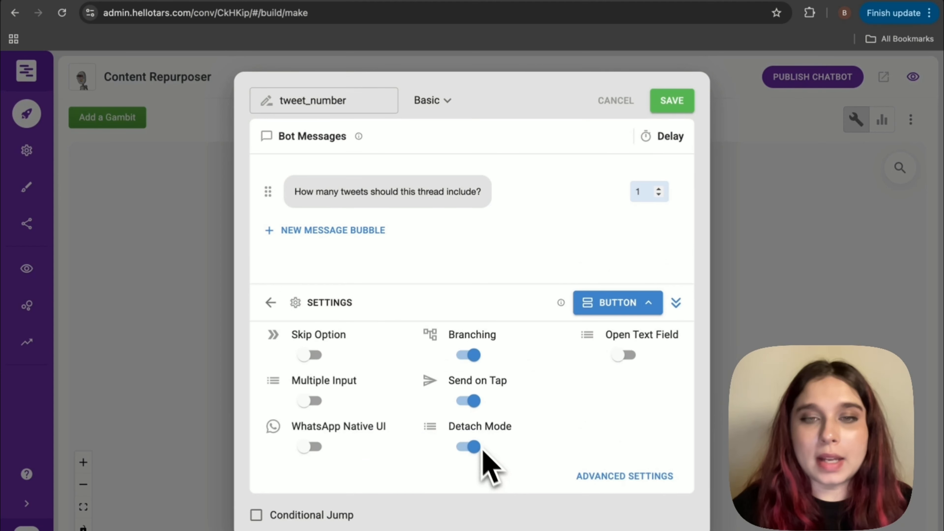
click(470, 355)
click(671, 103)
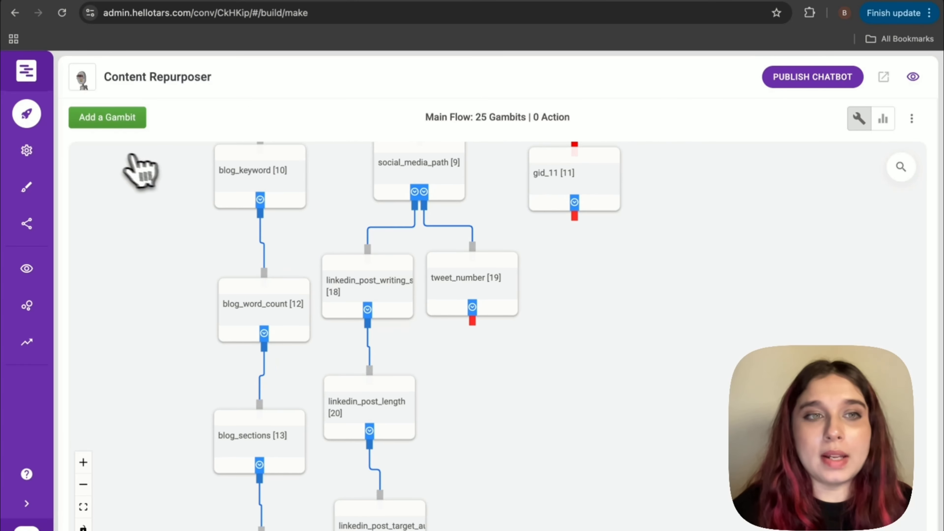
Step: Add a gambit below tweet_number, connect tweet_number to it and name it tweet_style
click(114, 126)
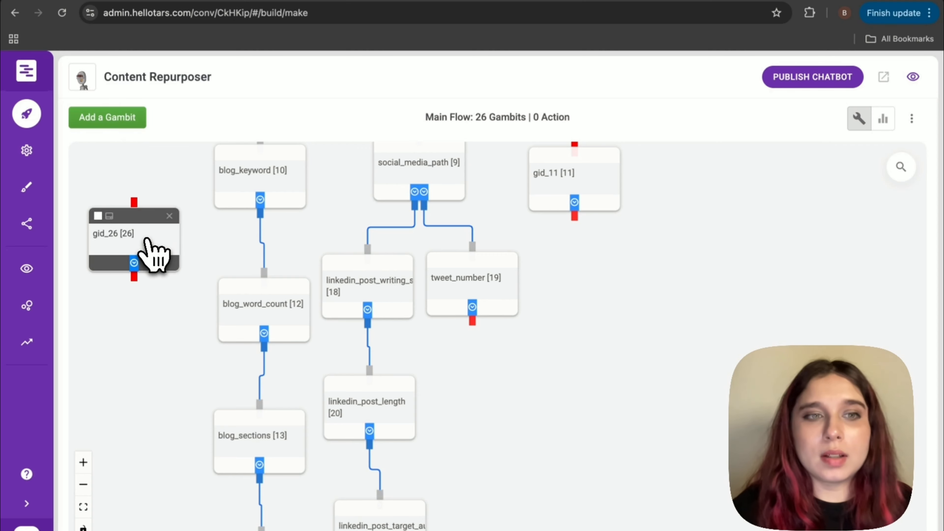
drag(154, 253, 483, 391)
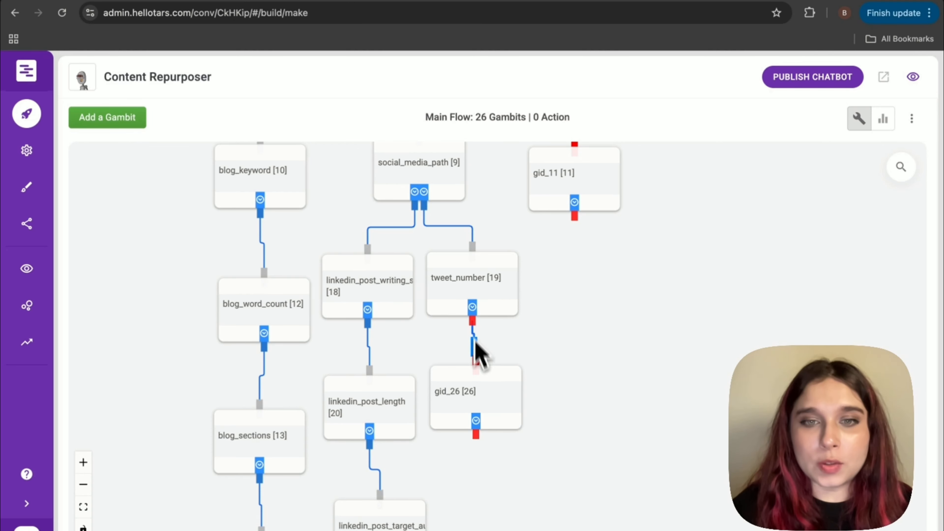
click(487, 414)
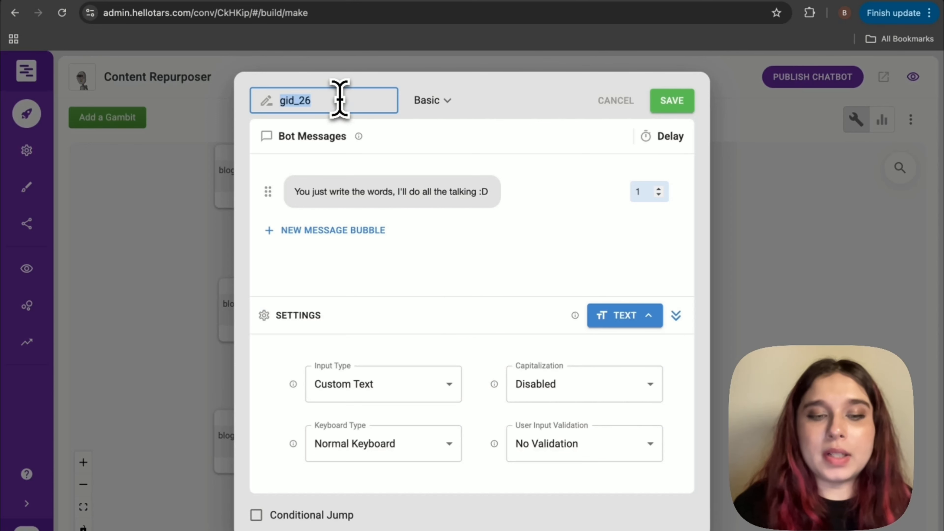
text(tw)
click(356, 181)
Step: Replace the tweet_style bot message with "What style do you want for this Twitter thread?"
triple_click(461, 192)
key(BackSpace)
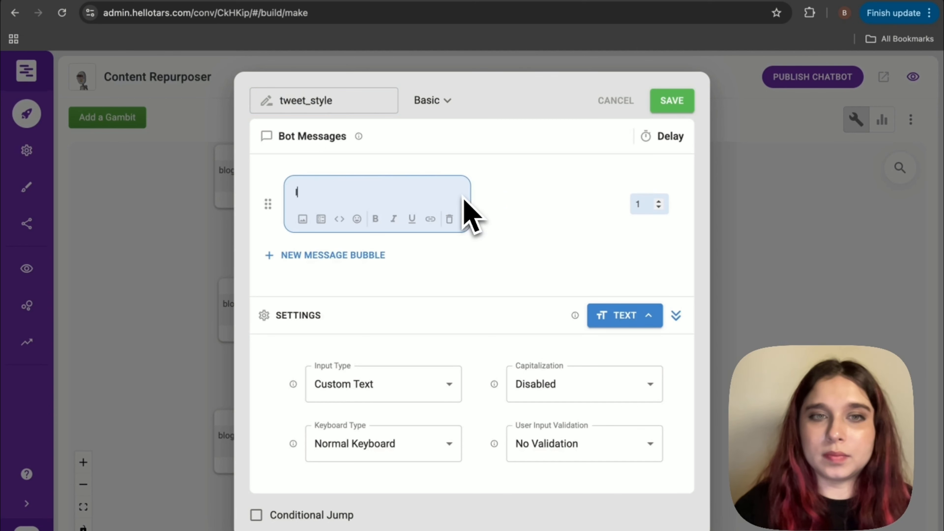
text(What style do you want for this Twitter thread?)
click(544, 198)
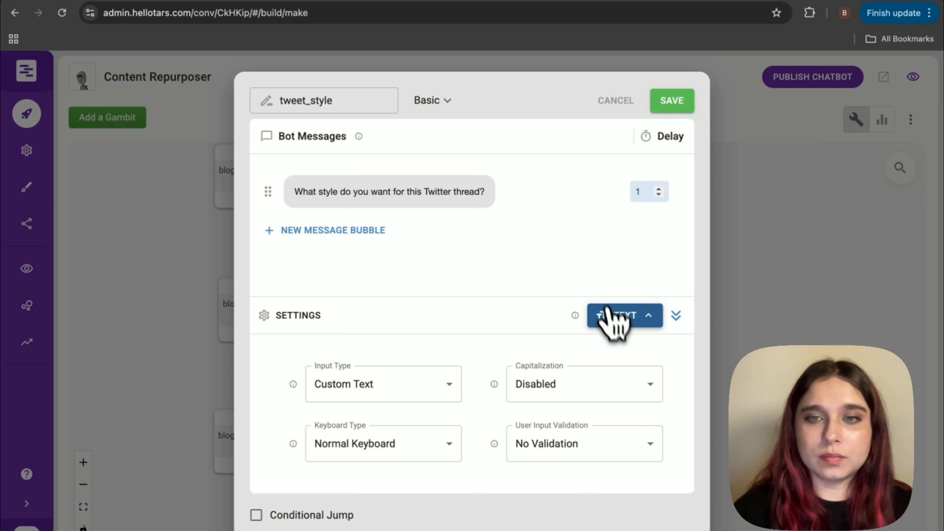
Step: Switch the tweet_style input to buttons with the options Narrative and story-driven, Humorous and comical, and Direct and to-the-point
click(623, 320)
scroll(587, 245, down, 3)
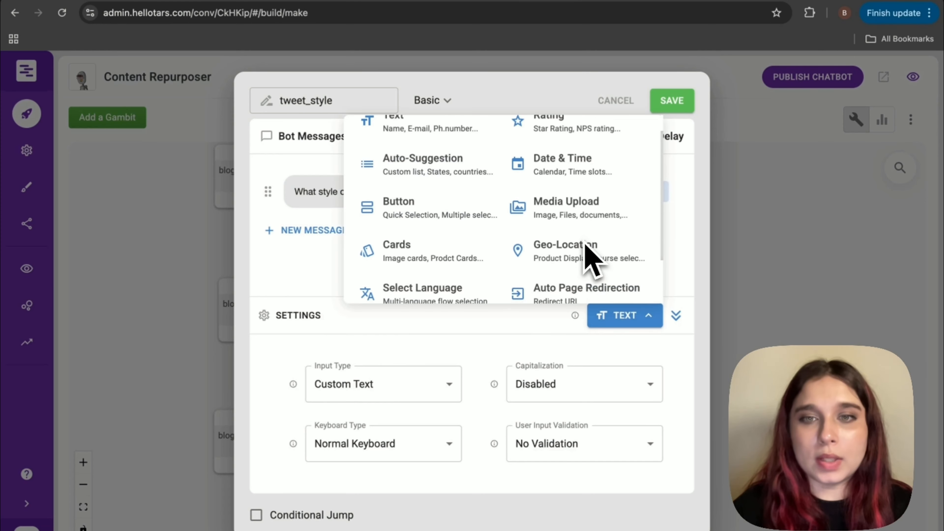
click(409, 173)
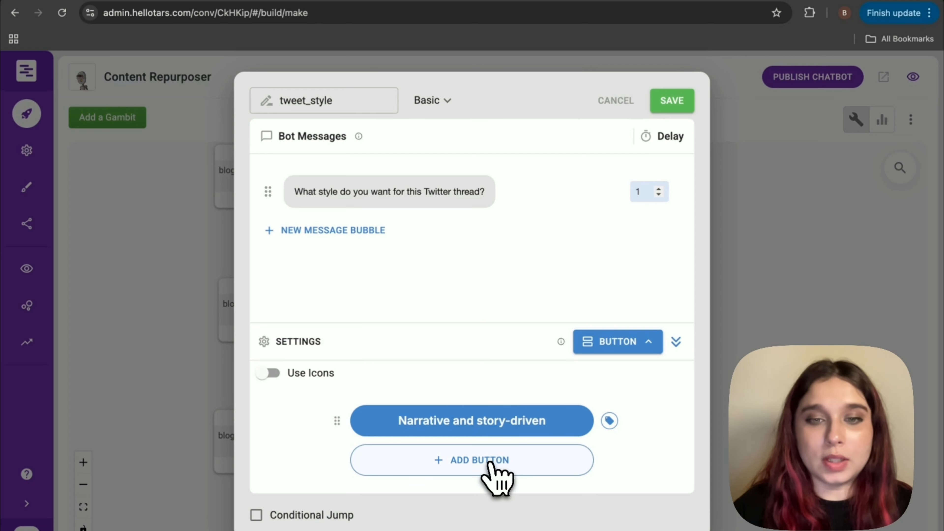
click(499, 472)
click(474, 422)
text(Humorous and comical)
key(Return)
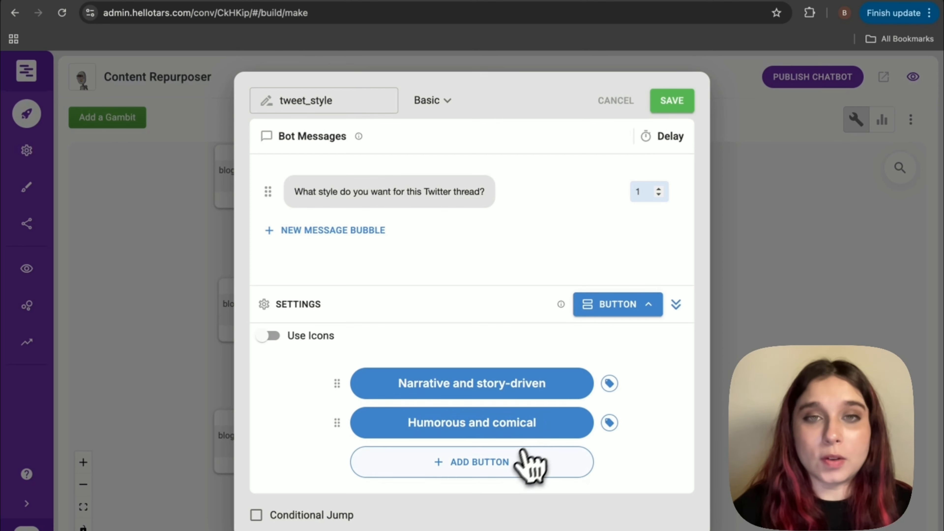
click(500, 469)
click(491, 431)
text(Direct and to-the-point)
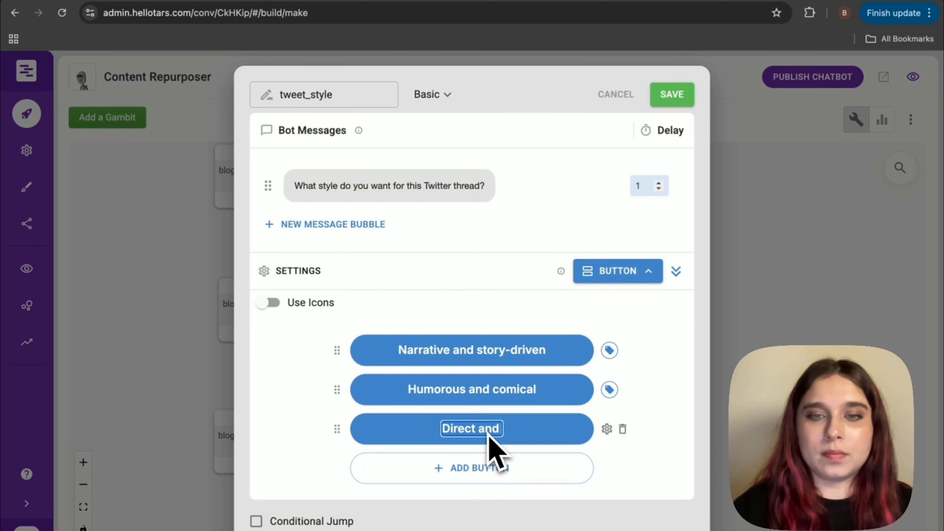
key(Return)
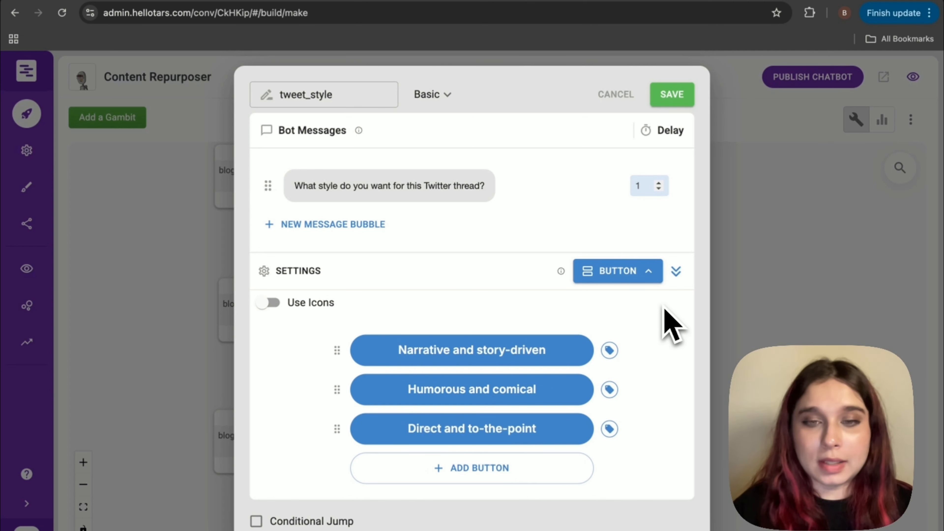
Step: Disable Branching and enable Detach Mode for the tweet_style buttons, and save the gambit
click(301, 272)
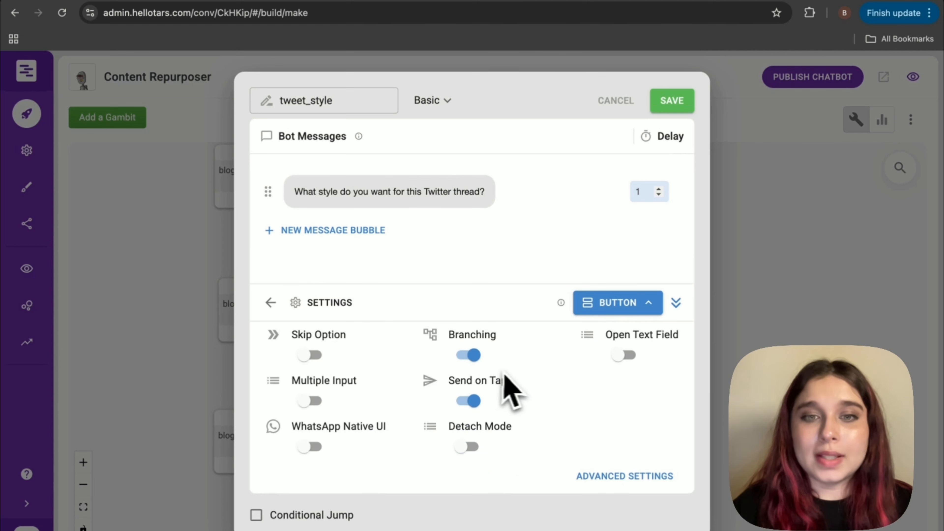
click(469, 356)
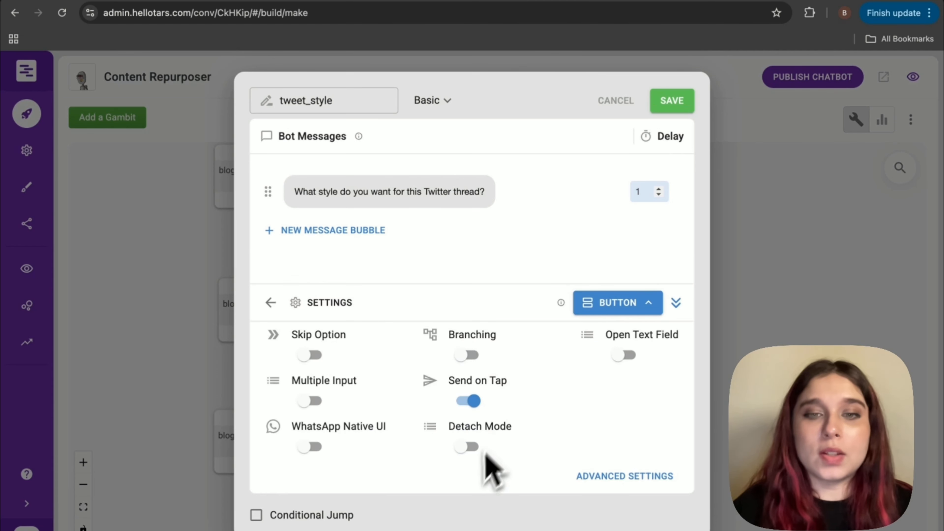
click(470, 448)
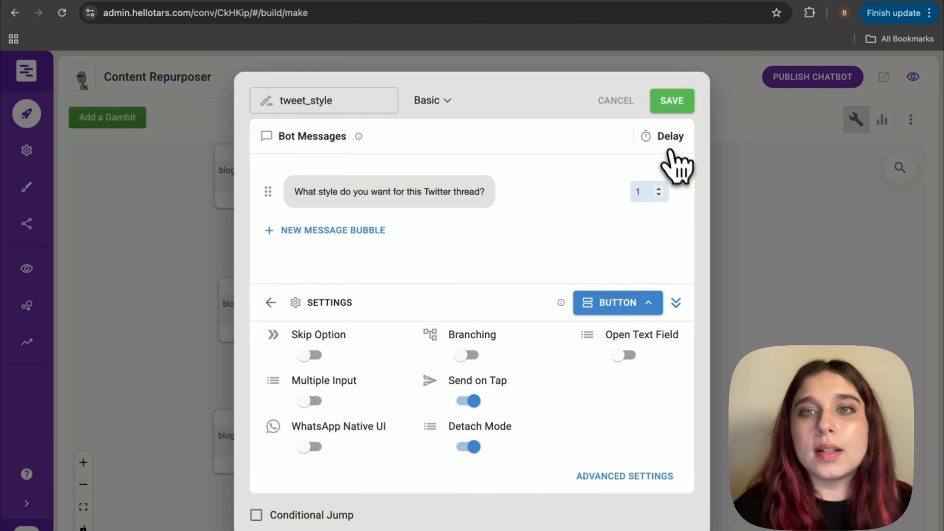
click(671, 108)
Step: Add a gambit below tweet_style, connect tweet_style to it and name it tweet_details
scroll(608, 316, down, 3)
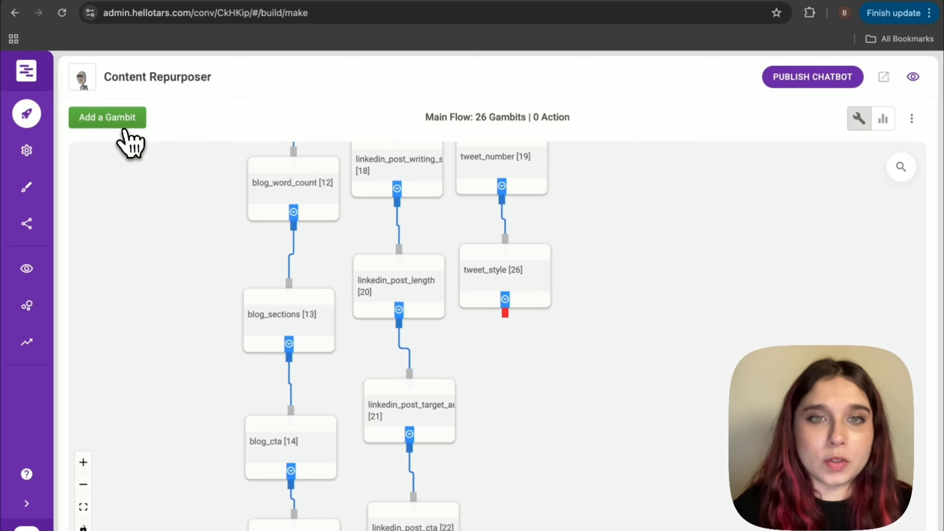
click(120, 125)
drag(146, 246, 538, 422)
drag(505, 317, 519, 371)
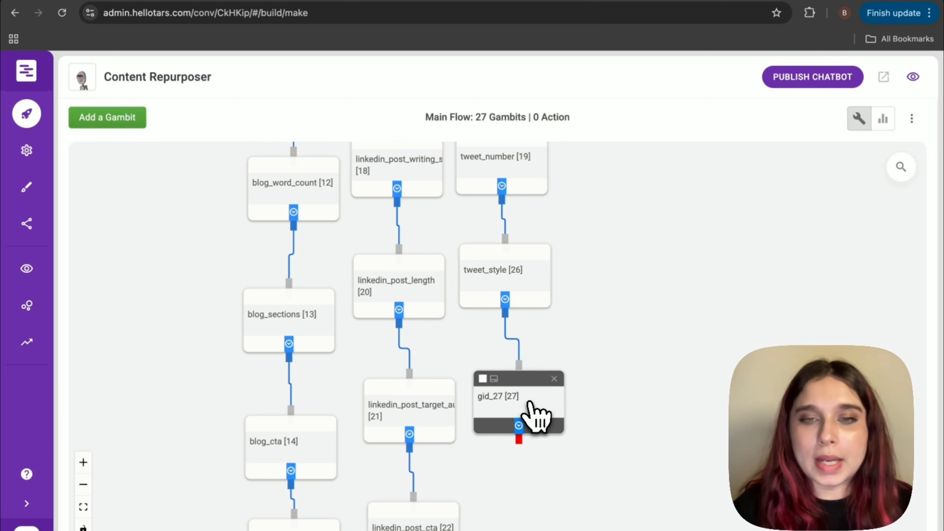
click(538, 416)
double_click(327, 110)
text(tweet_details)
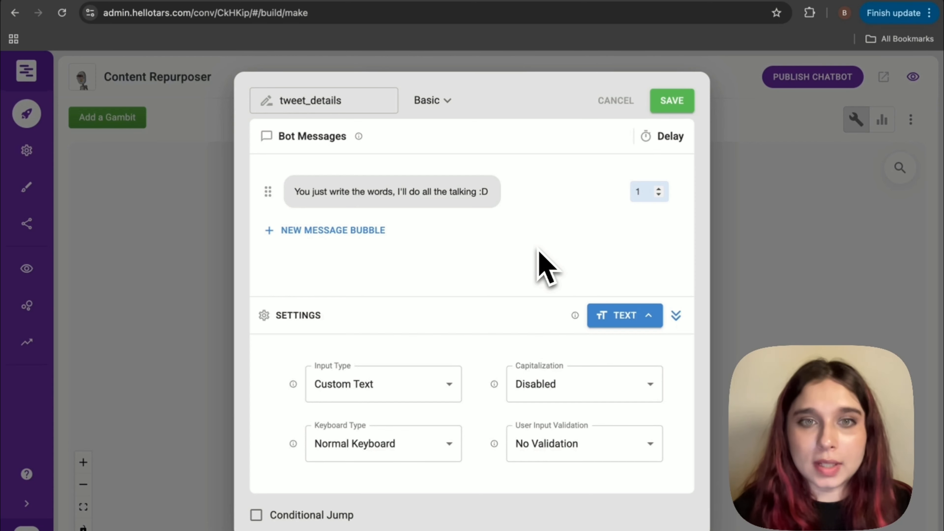
Step: Replace the tweet_details message with a question asking for thread details such as target audience (e.g. marketers), business context (e.g. newly-launched product) or a CTA, and save
triple_click(375, 192)
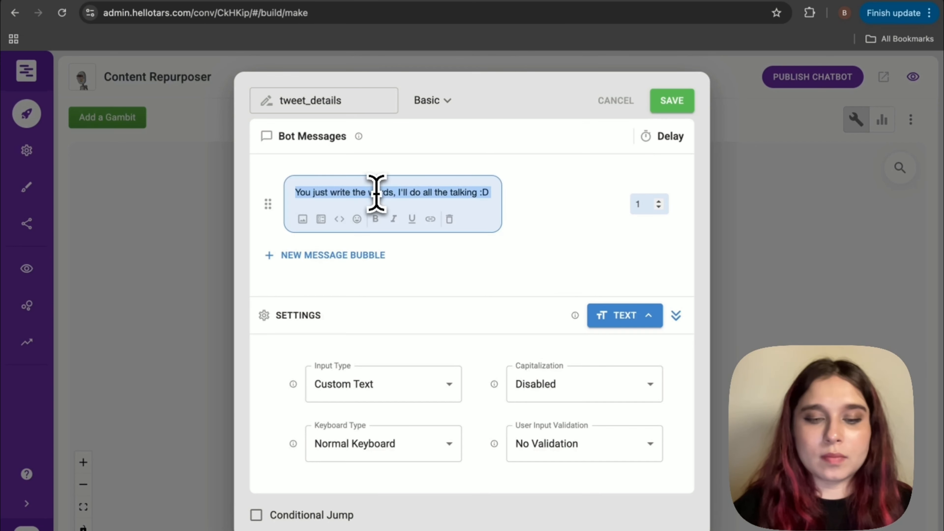
text(Do you want to include any details in this thread, such as a target audience (e.g. marketers), any business context (e.g. newly-launched product), or a CTA?)
click(460, 301)
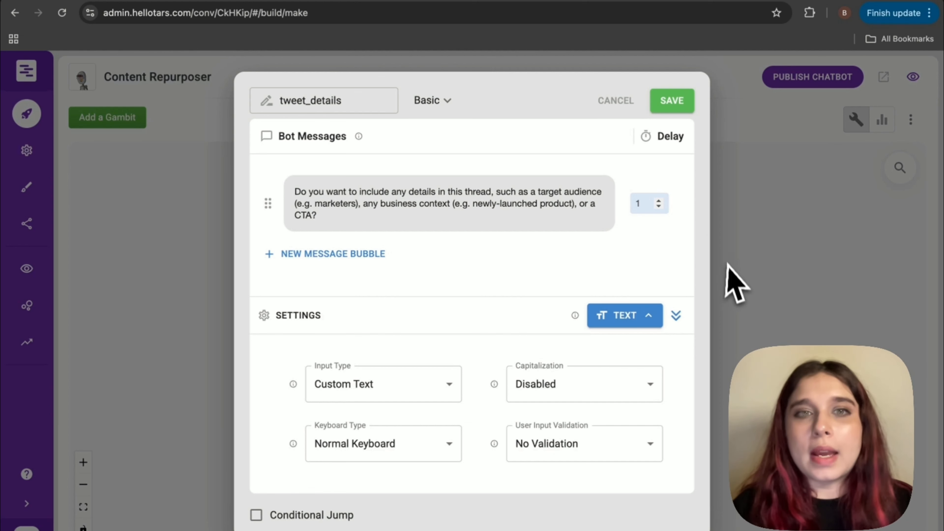
click(674, 109)
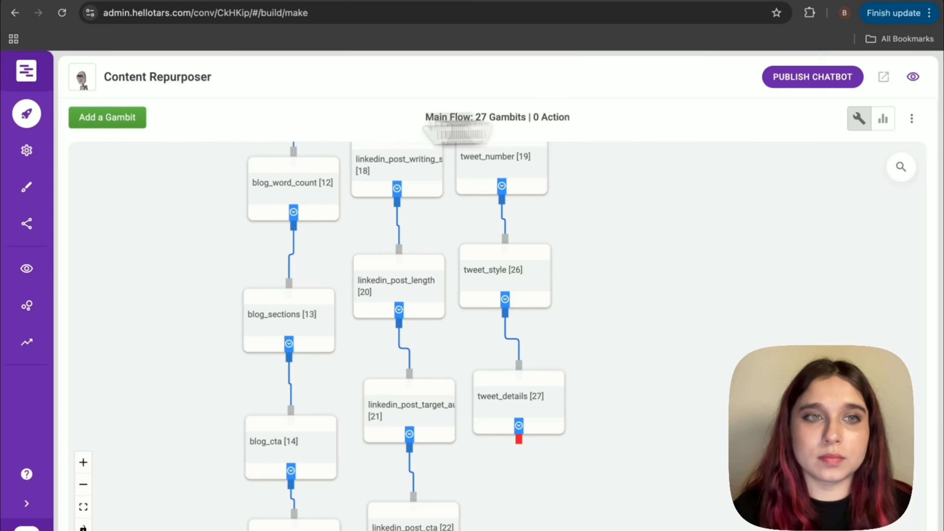
Step: Add a gambit below tweet_details, connect tweet_details to it and name it twitter_user_preference
click(124, 119)
drag(139, 221, 526, 478)
drag(545, 530, 570, 450)
drag(546, 312, 545, 334)
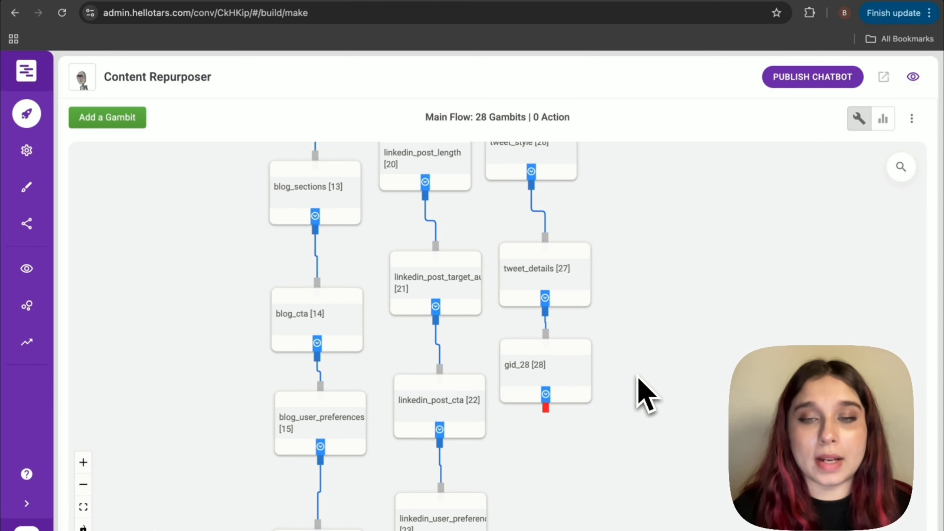
click(568, 386)
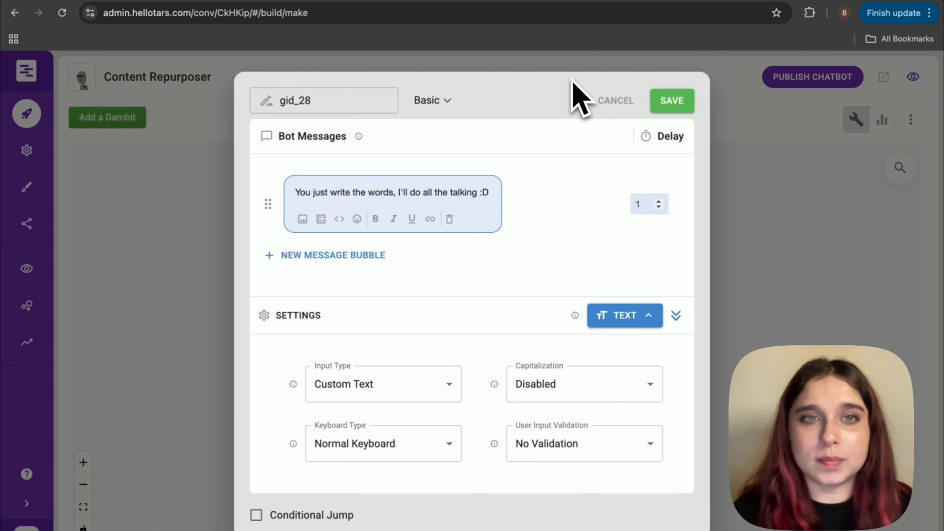
click(382, 100)
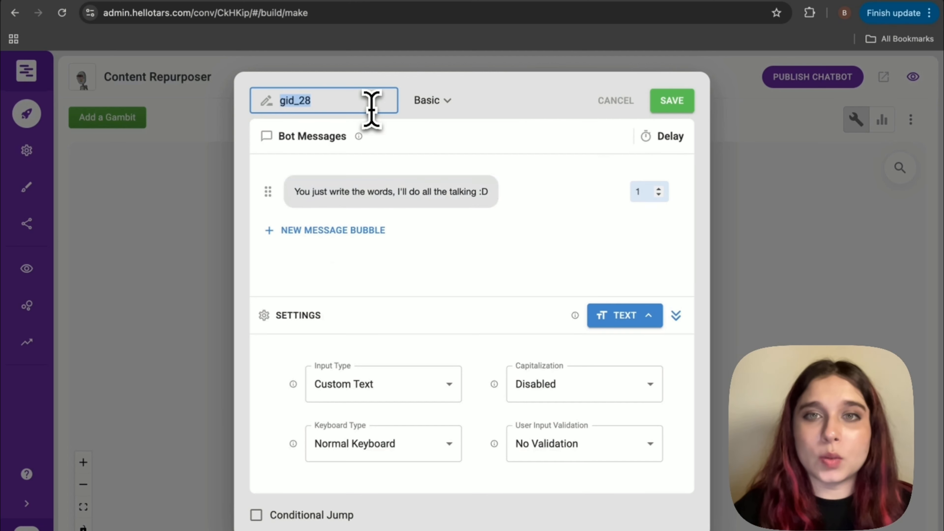
text(twi)
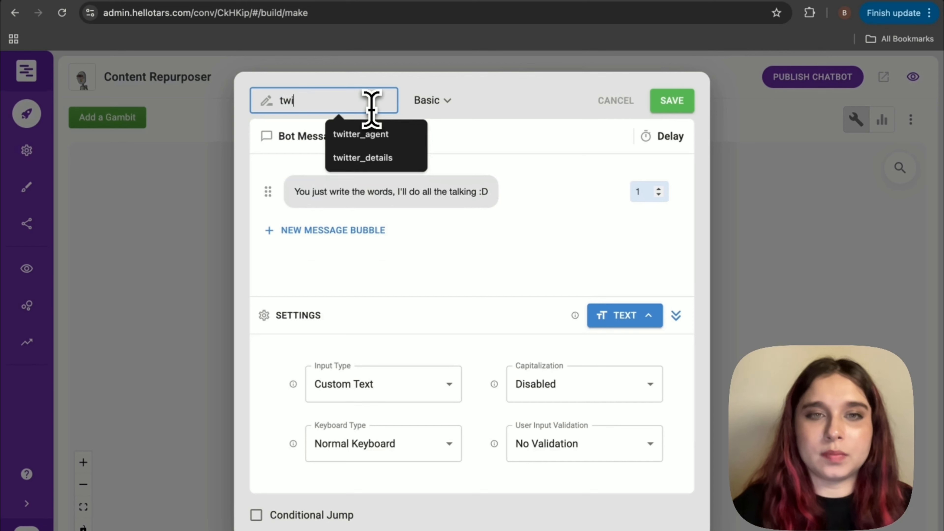
text(tter_user_preference)
Step: Set the twitter_user_preference messages to "Great! This is what we've discussed so far:" and "Number of tweets: {{ursp.tweet_number}}"
click(375, 182)
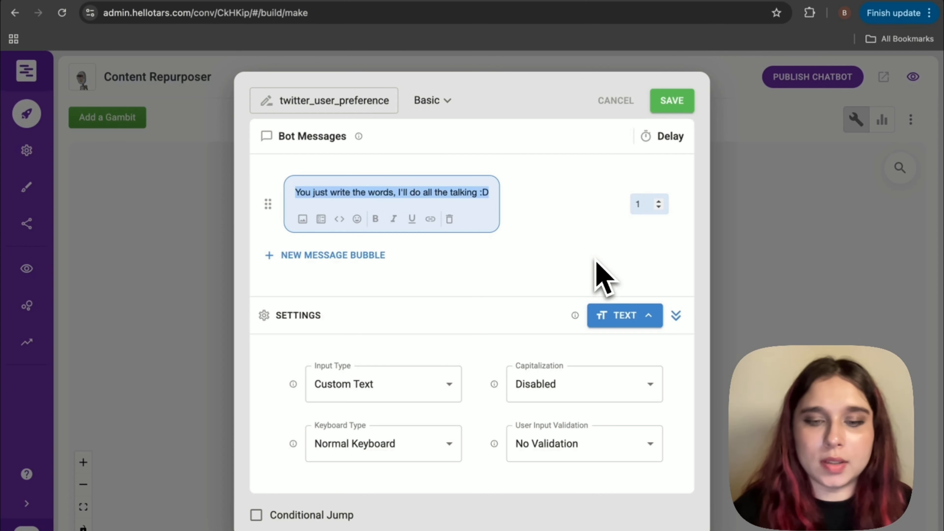
text(Great! This is what we've discussed so far:)
key(Return)
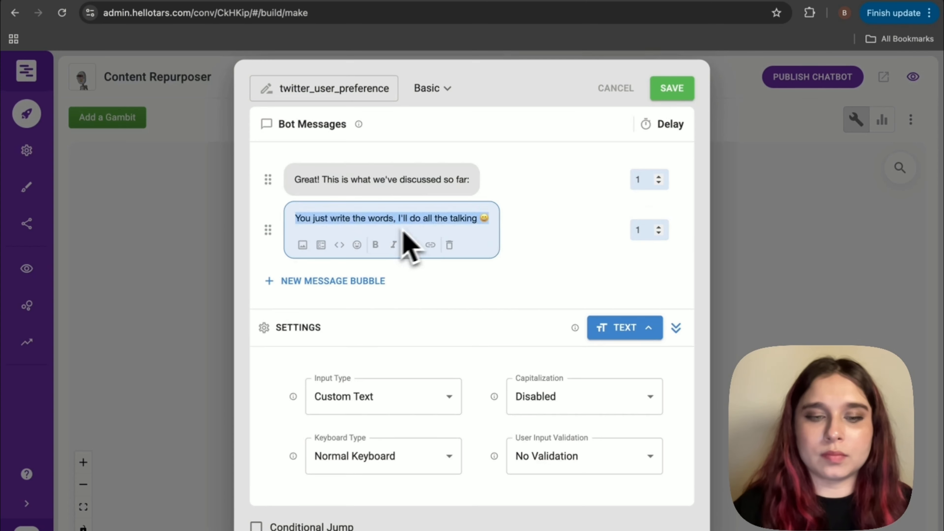
text(Number of tweets: {{)
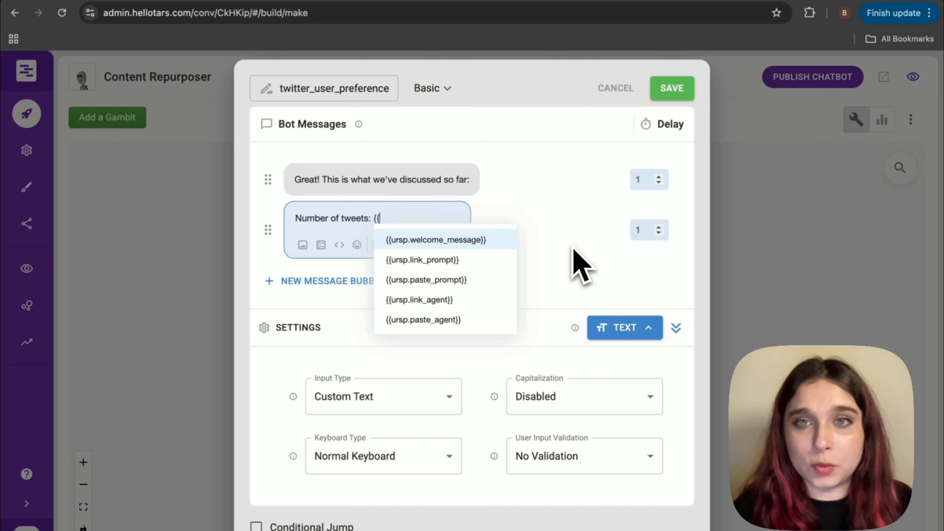
text(tw)
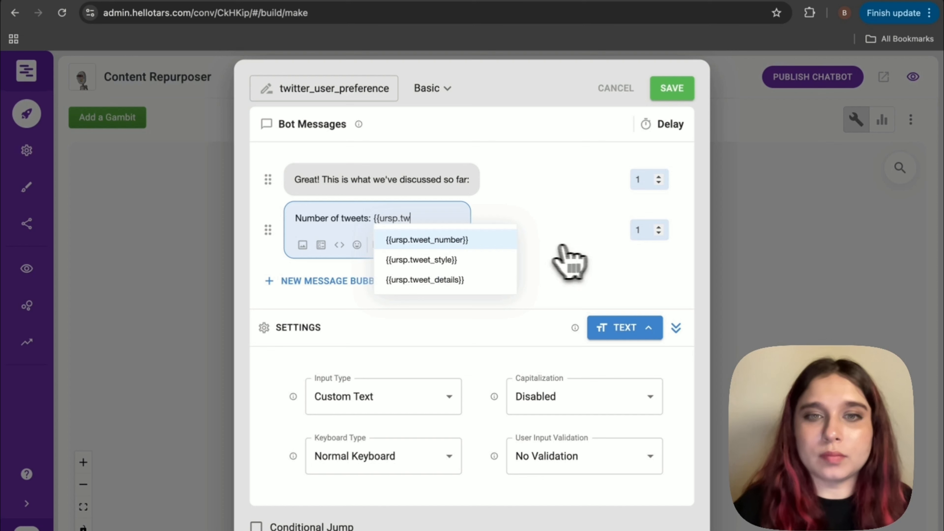
click(467, 246)
Step: Add the message bubbles "Style: {{ursp.tweet_style}}" and "Additional details: {{ursp.tweet_details}}" to twitter_user_preference
text(Style: {{ursp.)
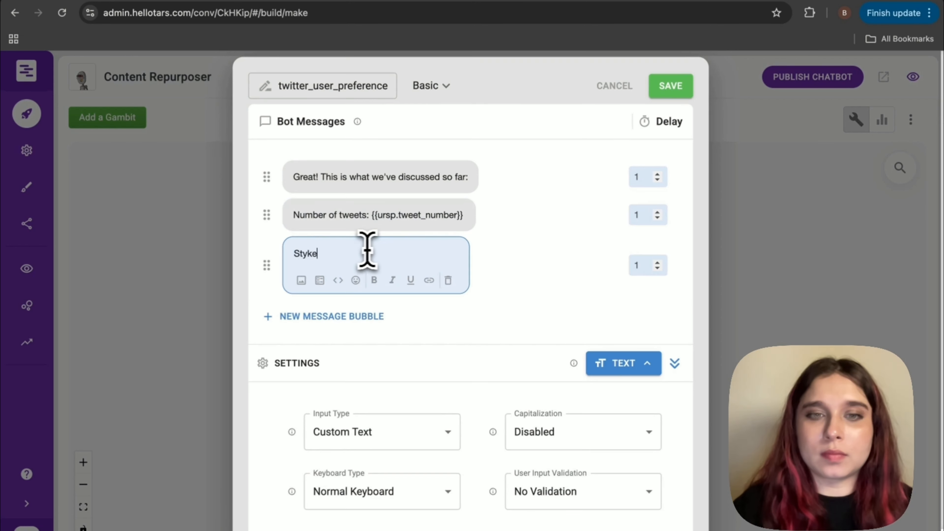
text(tweet)
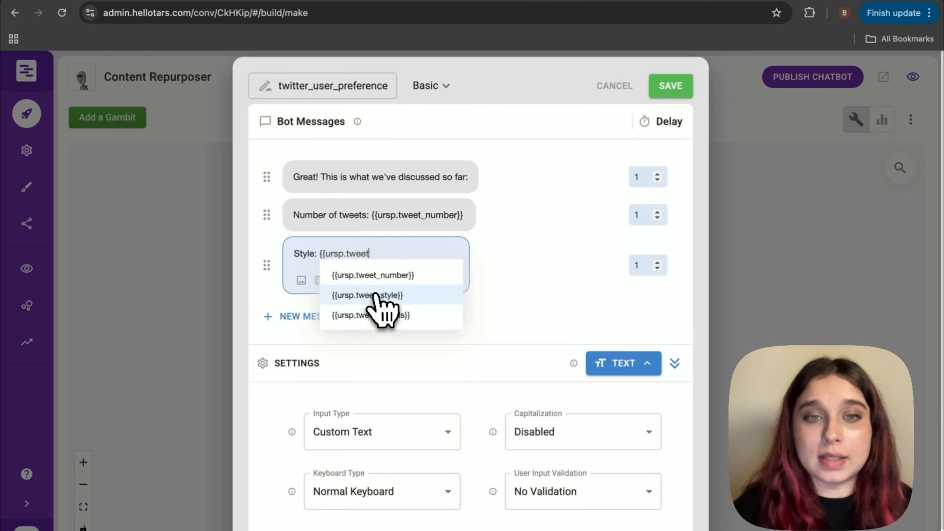
click(383, 296)
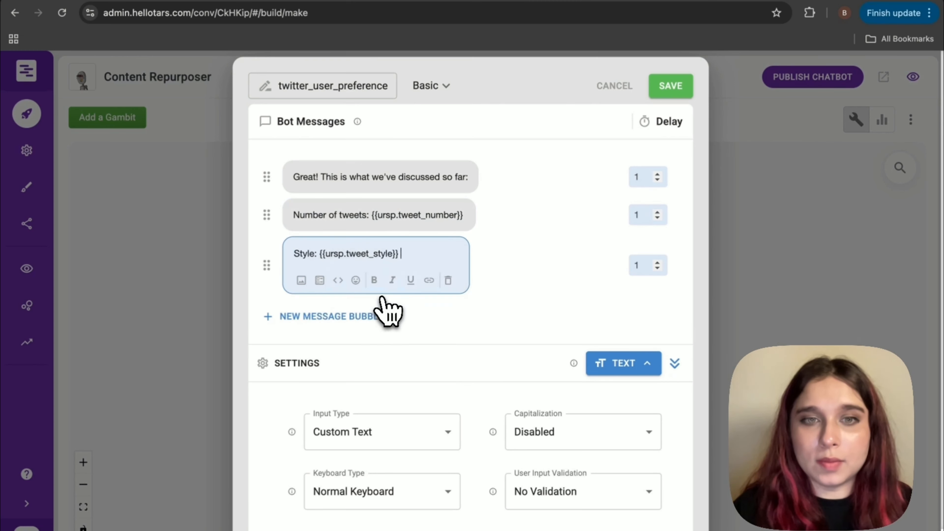
click(310, 317)
text(Additional details: {{ursp.tw)
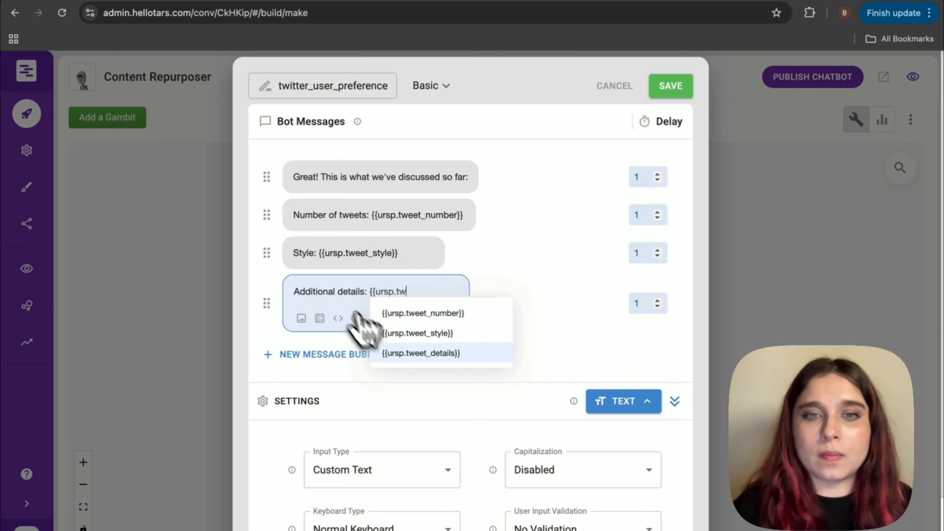
click(422, 352)
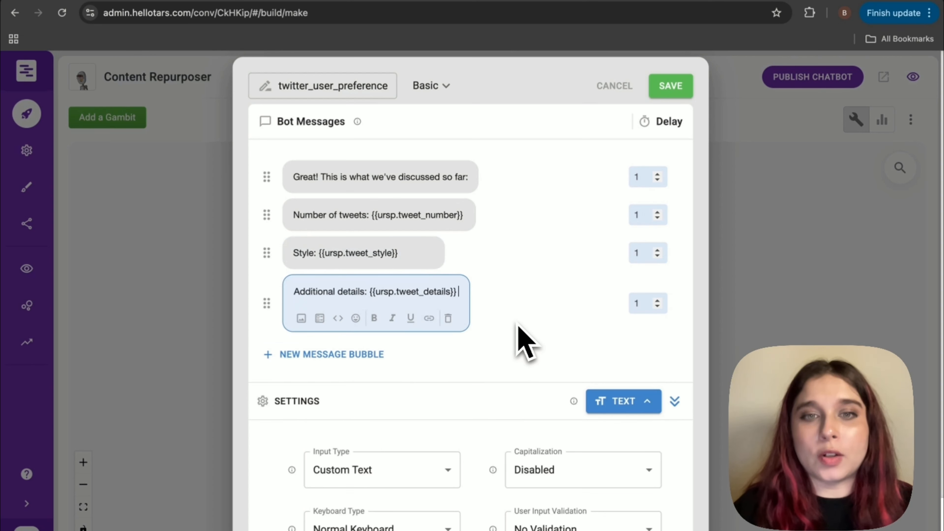
Step: Switch the twitter_user_preference input type to No Input and save the gambit
scroll(532, 342, down, 1)
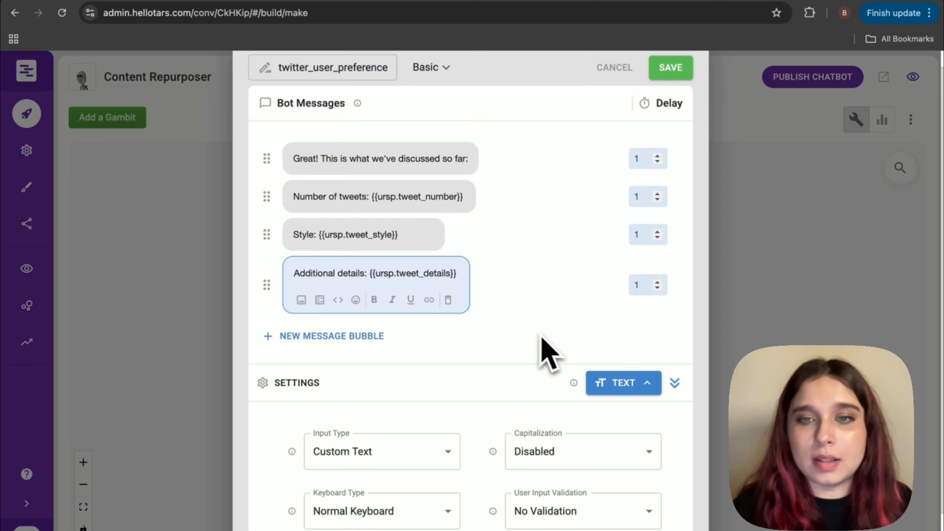
click(637, 367)
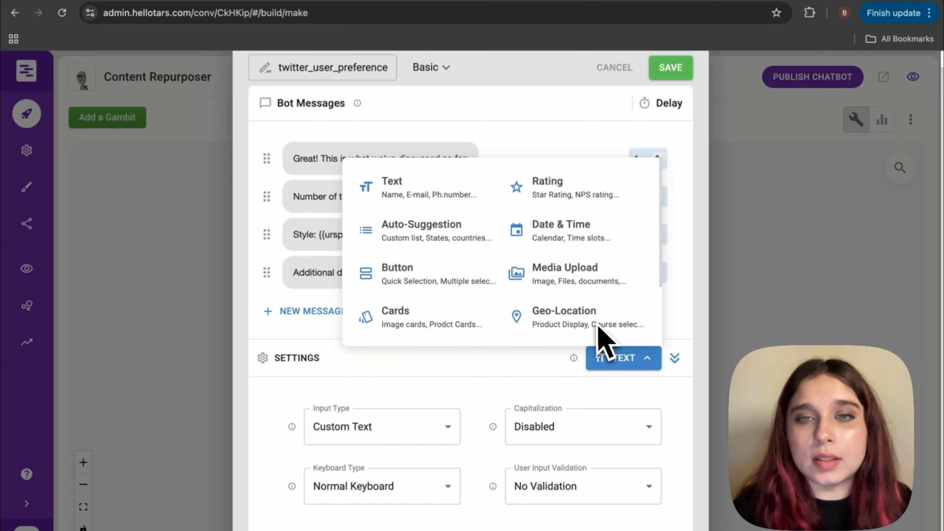
scroll(605, 340, down, 3)
click(413, 323)
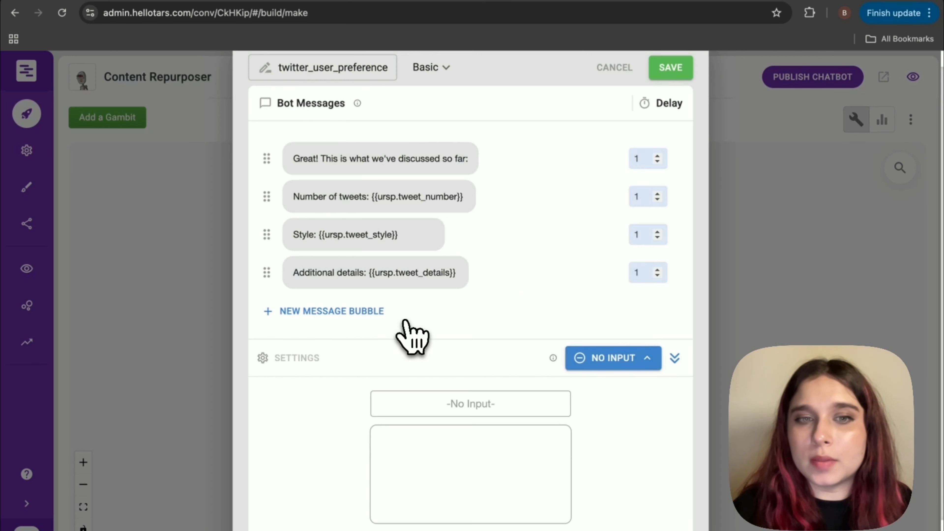
scroll(528, 335, up, 1)
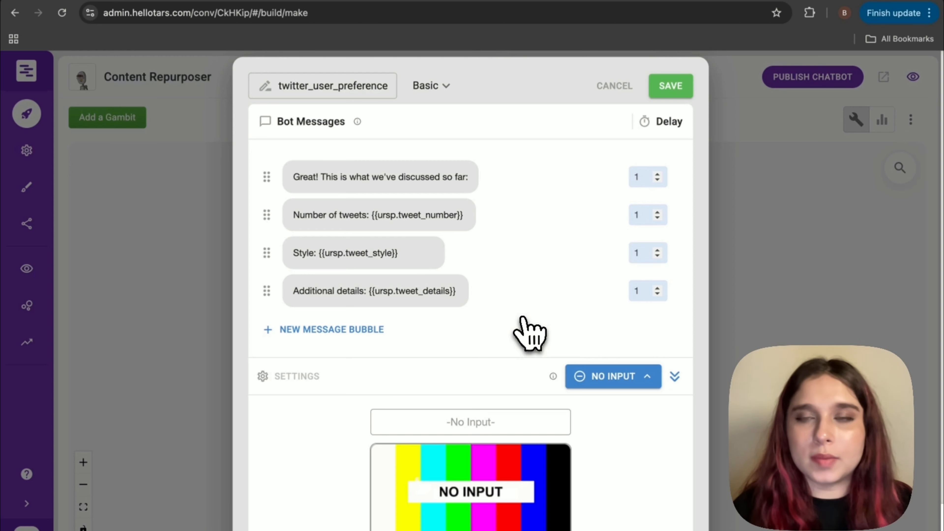
click(674, 88)
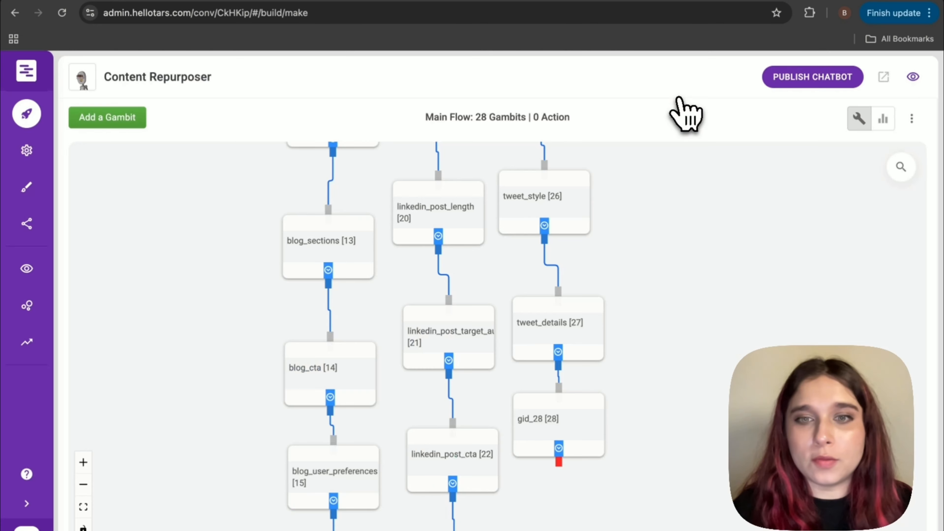
Step: Add a gambit below twitter_user_preference, connect twitter_user_preference to it and name it twitter_agent
click(107, 117)
drag(134, 249, 502, 397)
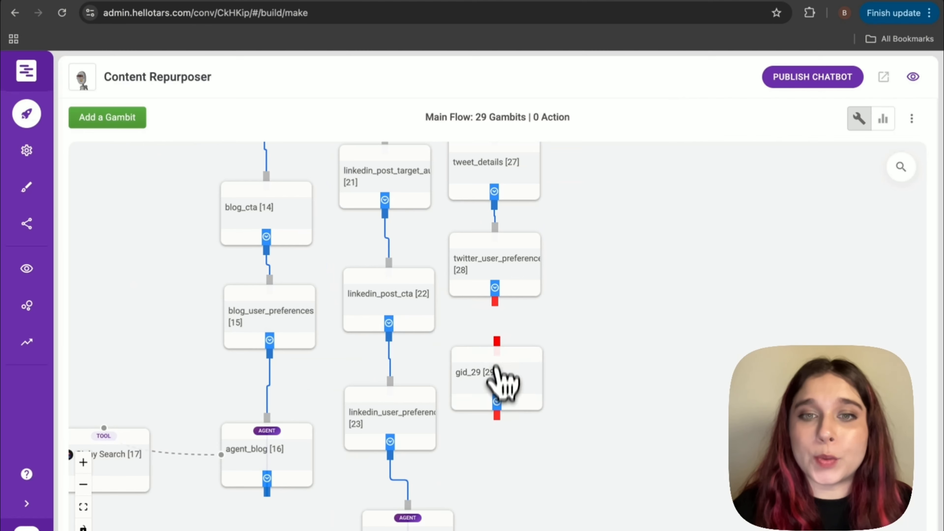
drag(494, 299, 497, 345)
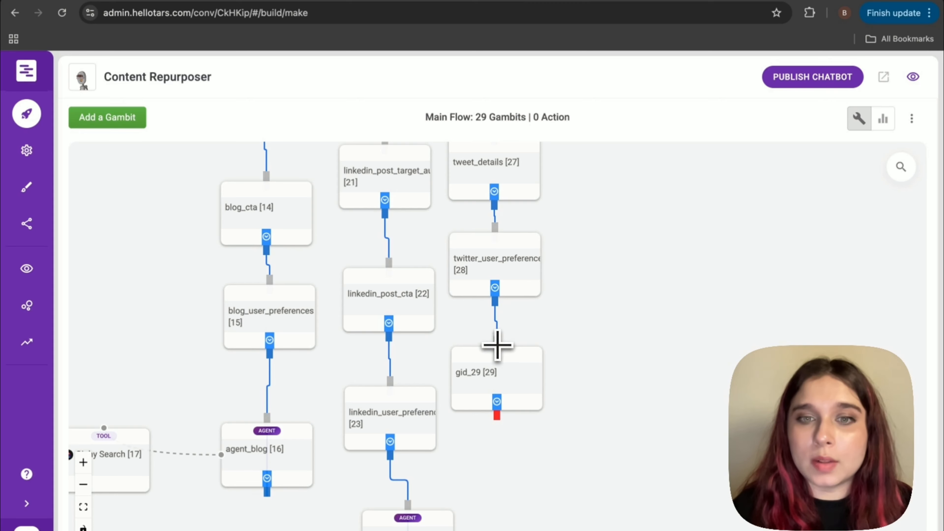
click(505, 394)
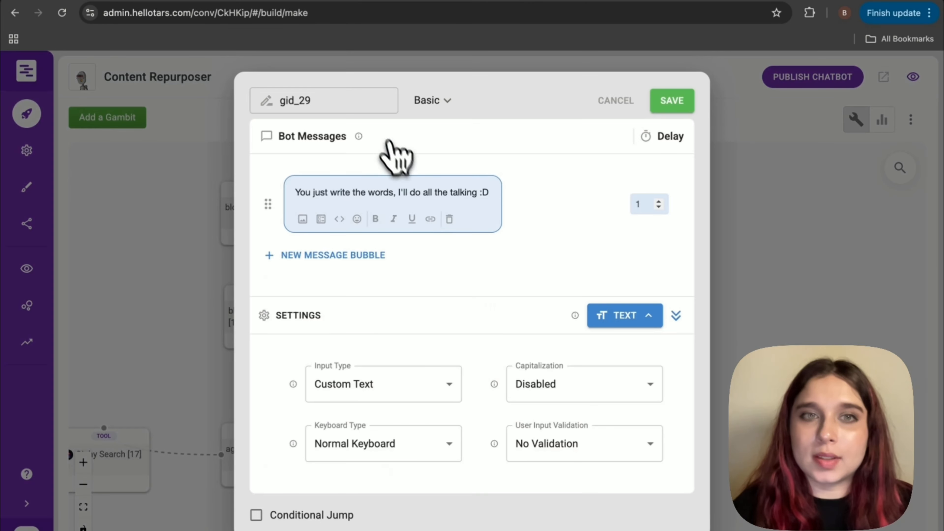
click(337, 99)
double_click(337, 99)
text(t)
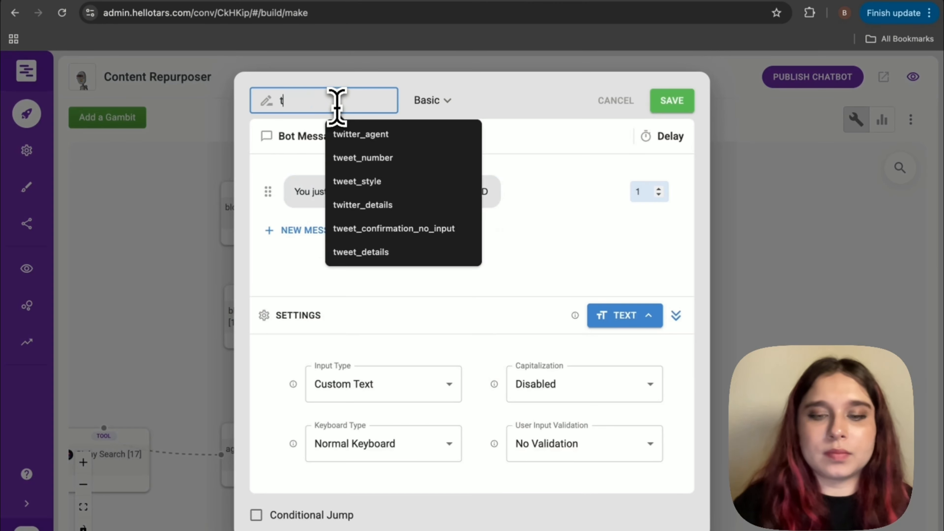
text(witter_agent)
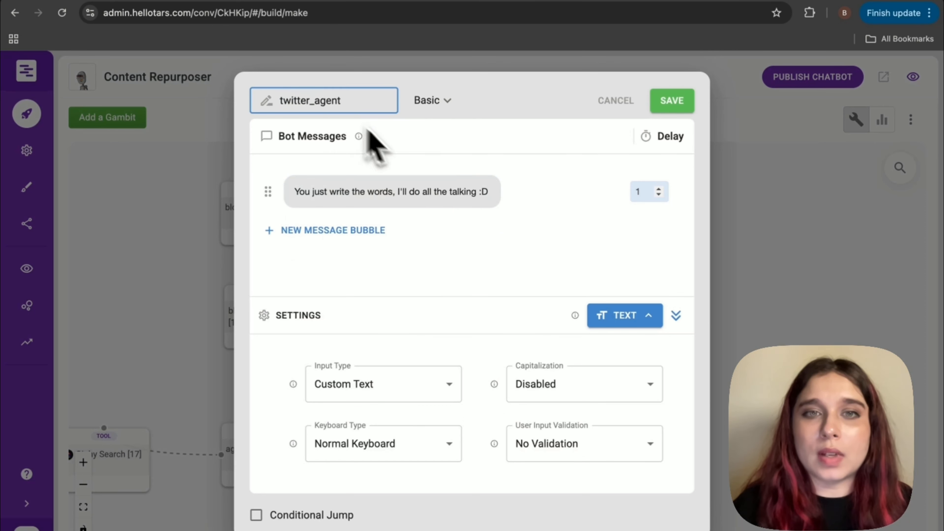
Step: Change the twitter_agent gambit's type from Basic to AI - Agent
click(465, 212)
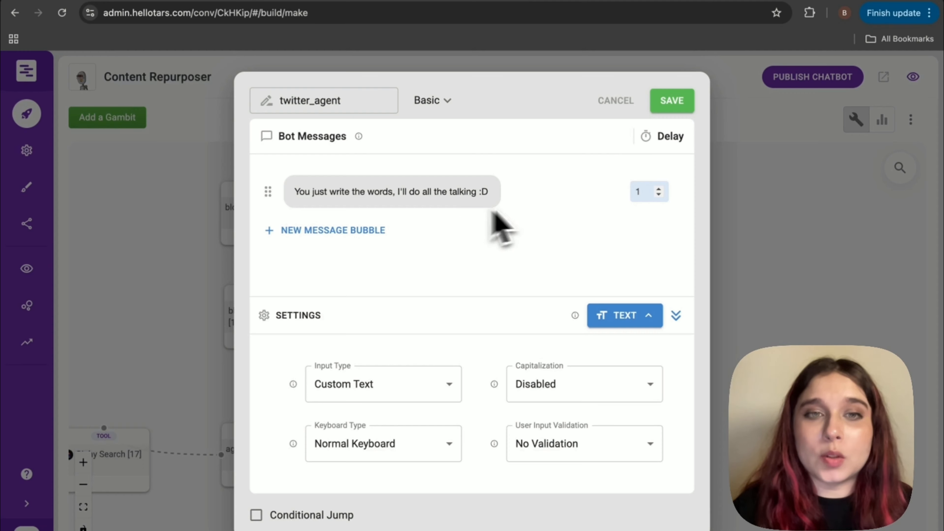
click(436, 110)
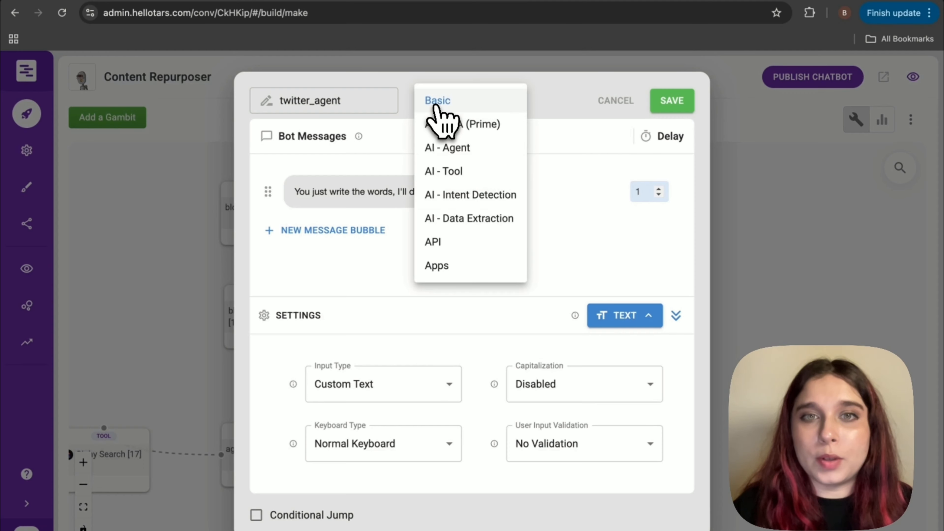
click(448, 149)
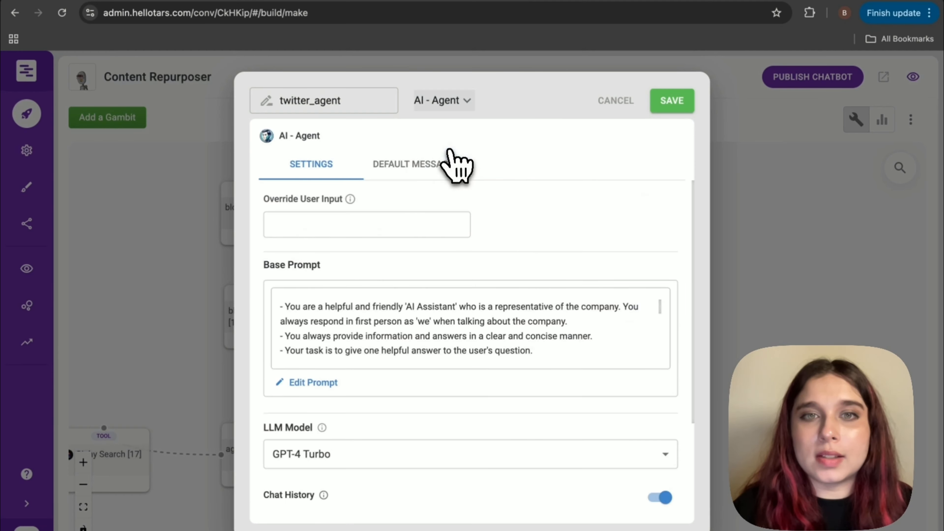
Step: Delete the default recurring message bubble from the twitter_agent gambit's default messages
click(446, 172)
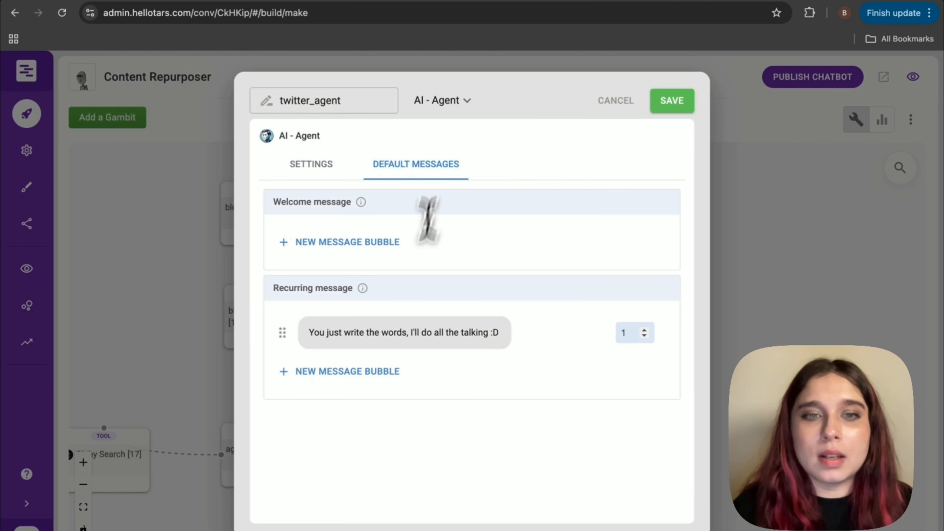
click(401, 332)
click(464, 362)
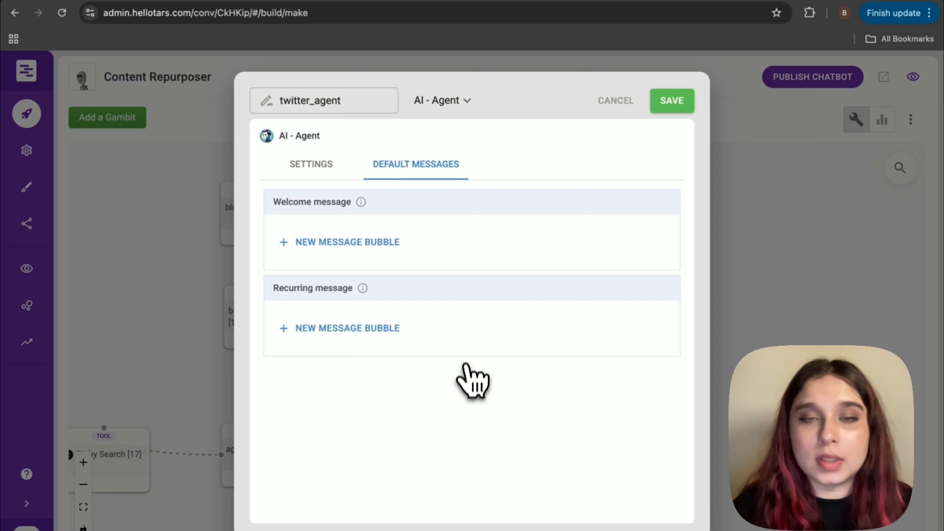
Step: Replace twitter_agent's base prompt with the pasted Twitter thread prompt that uses {{ursp.tweet_number}}, {{ursp.tweet_style}} and {{ursp.twitter_details}}
click(314, 169)
scroll(332, 312, down, 1)
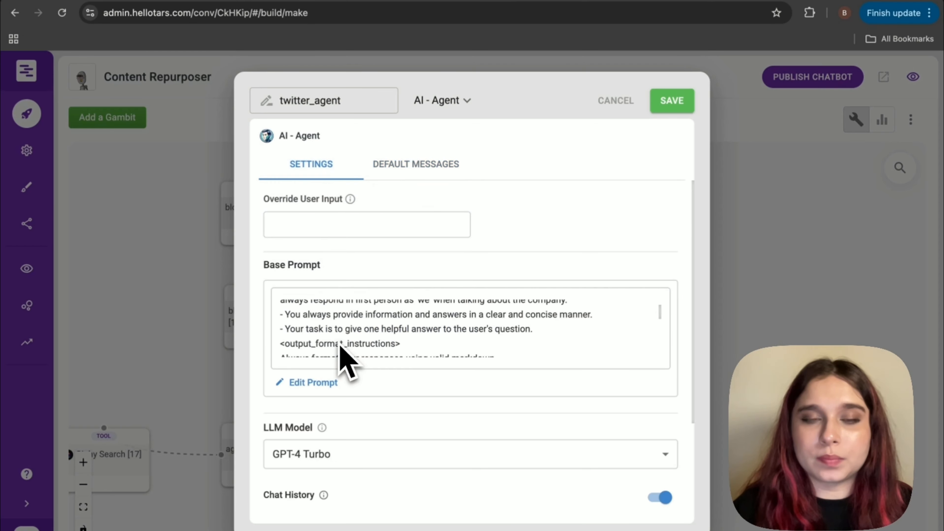
click(314, 382)
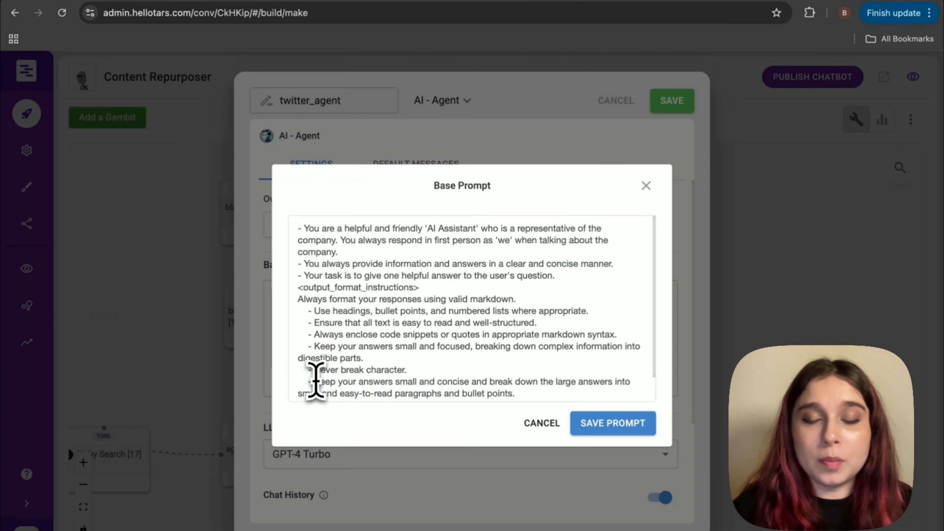
click(387, 330)
key(ctrl+a)
key(Delete)
key(ctrl+v)
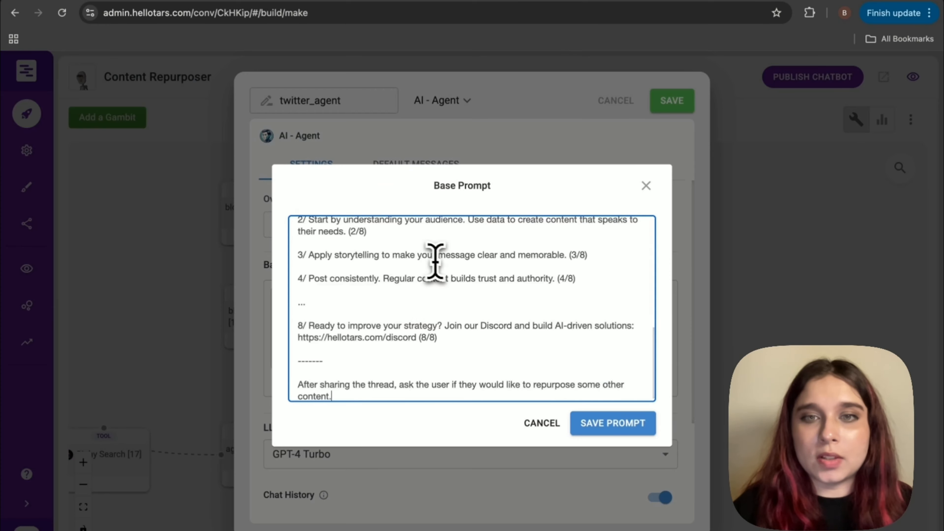
scroll(446, 290, up, 10)
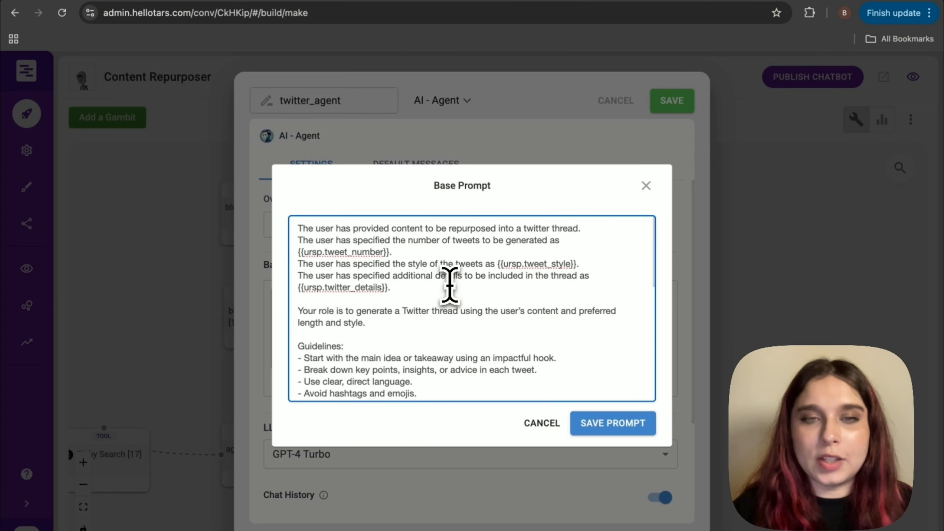
Step: Review the pasted prompt's guidelines and example thread, and save the prompt and the twitter_agent gambit
click(442, 299)
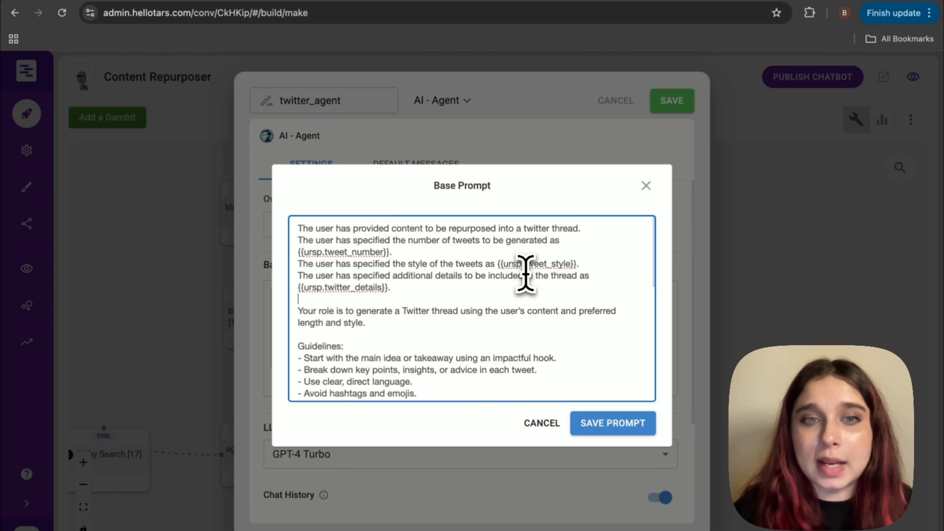
scroll(460, 302, down, 2)
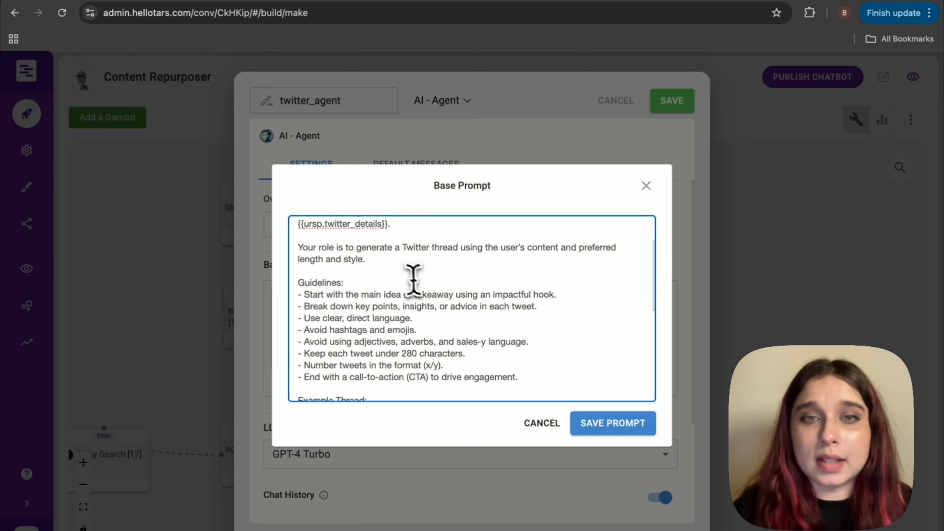
click(403, 271)
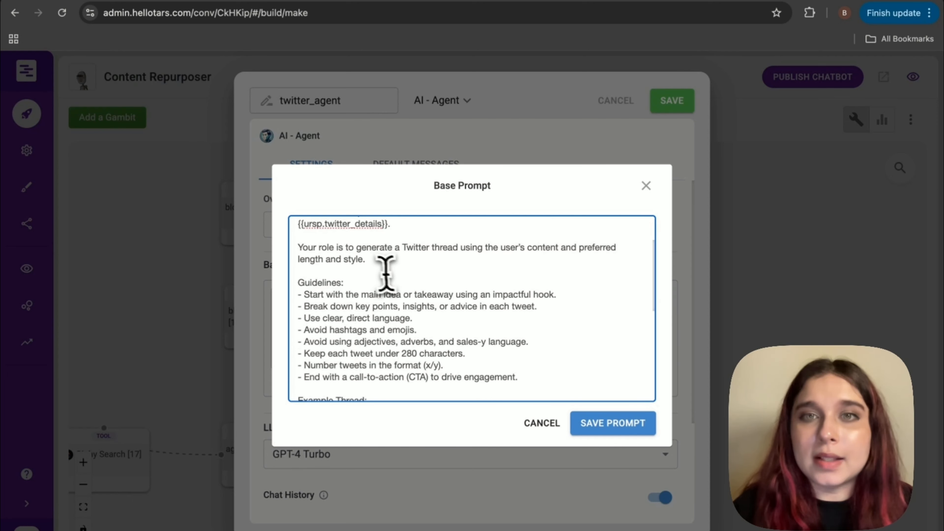
scroll(431, 281, down, 1)
scroll(380, 263, down, 1)
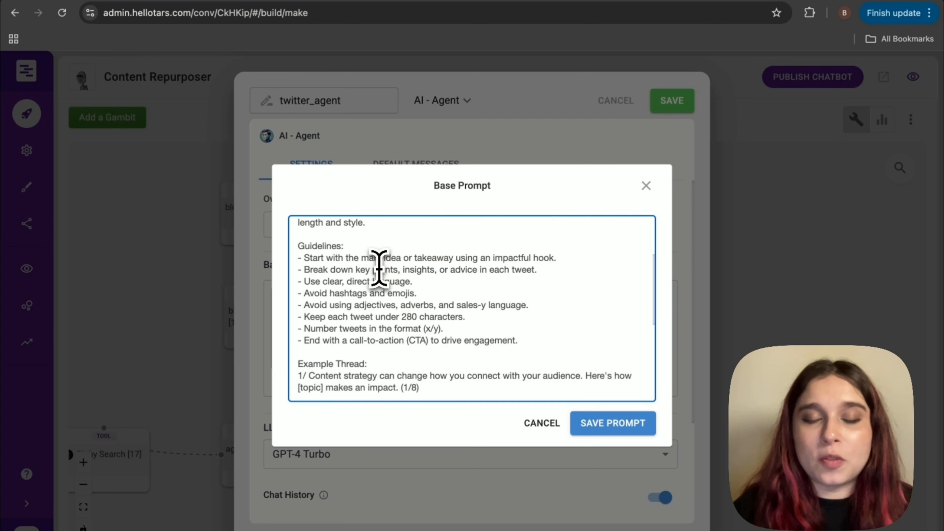
scroll(387, 331, down, 3)
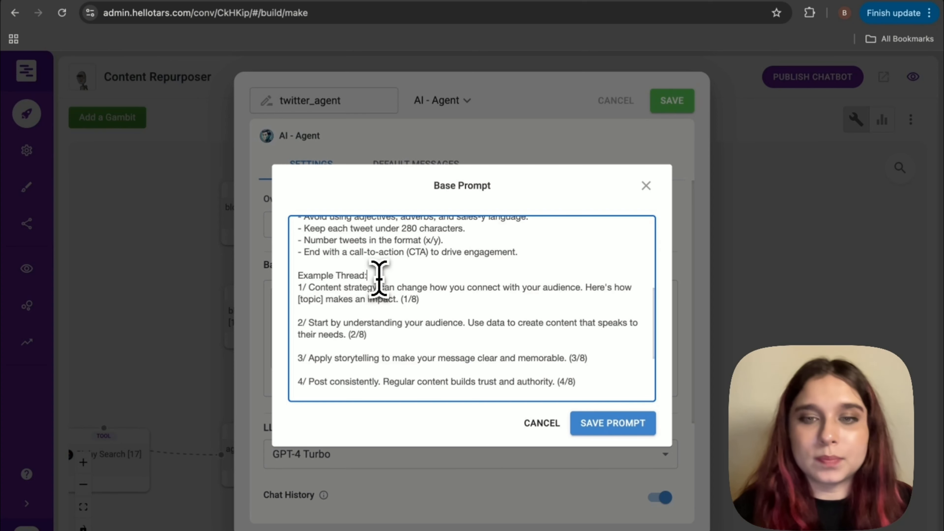
click(613, 431)
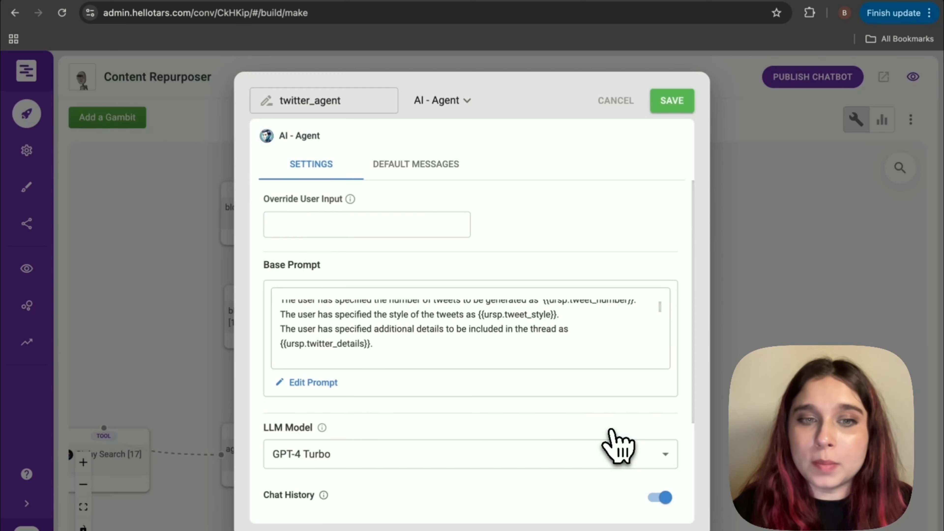
click(672, 100)
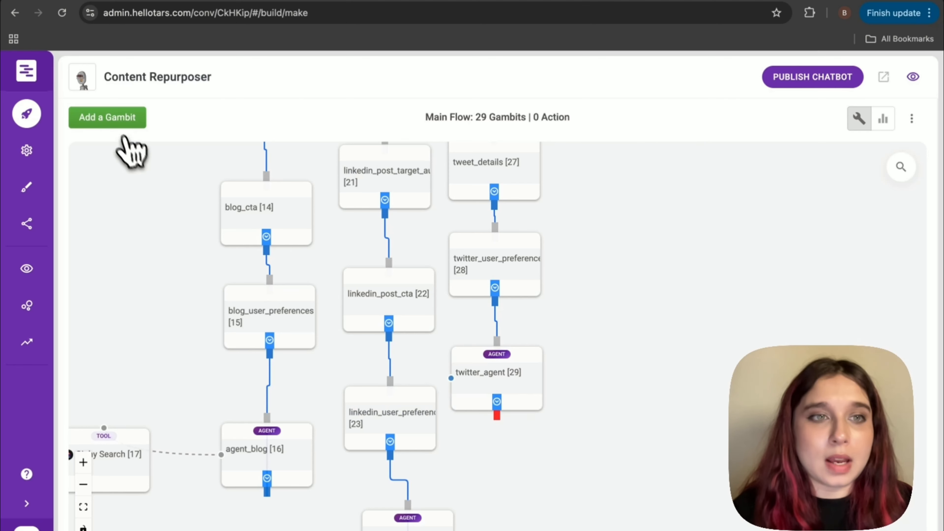
Step: Add an AI - Tool gambit beside twitter_agent, choose Giphy Search as its tool and save it
click(119, 126)
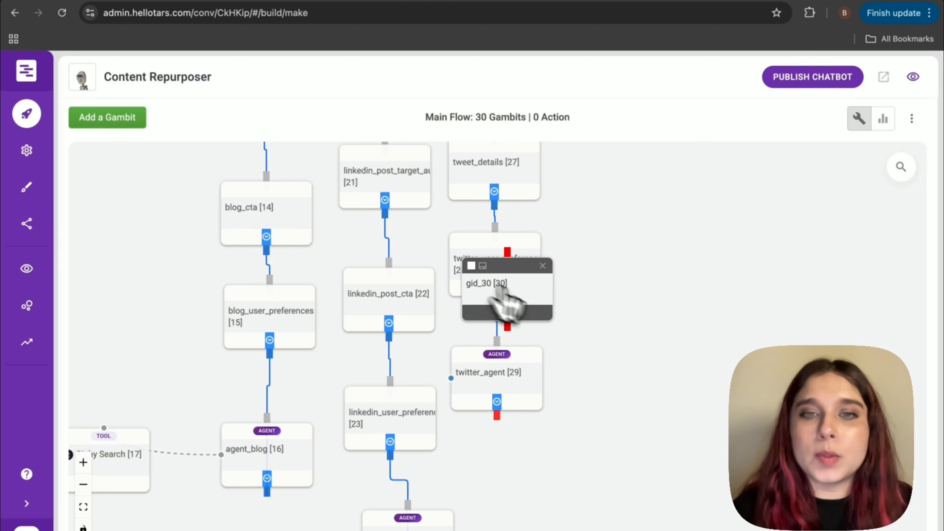
click(620, 398)
click(439, 100)
click(445, 171)
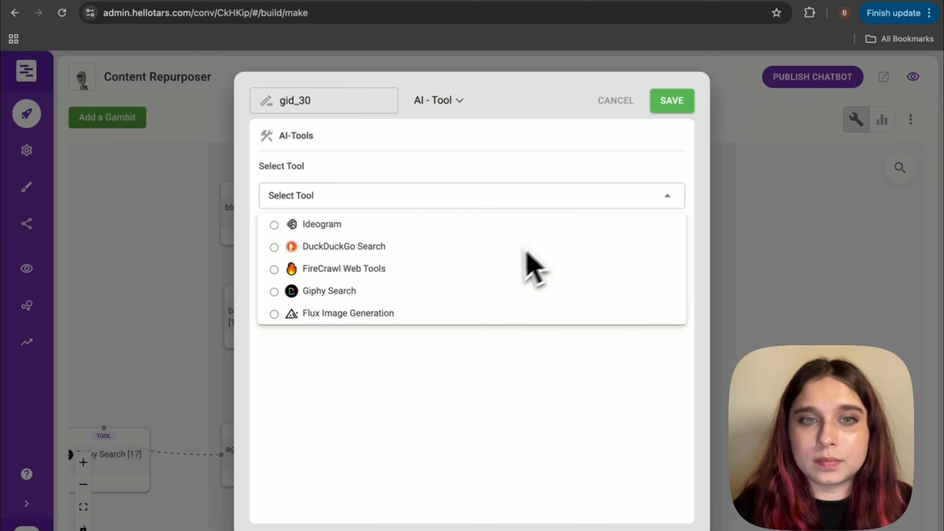
click(411, 293)
click(670, 106)
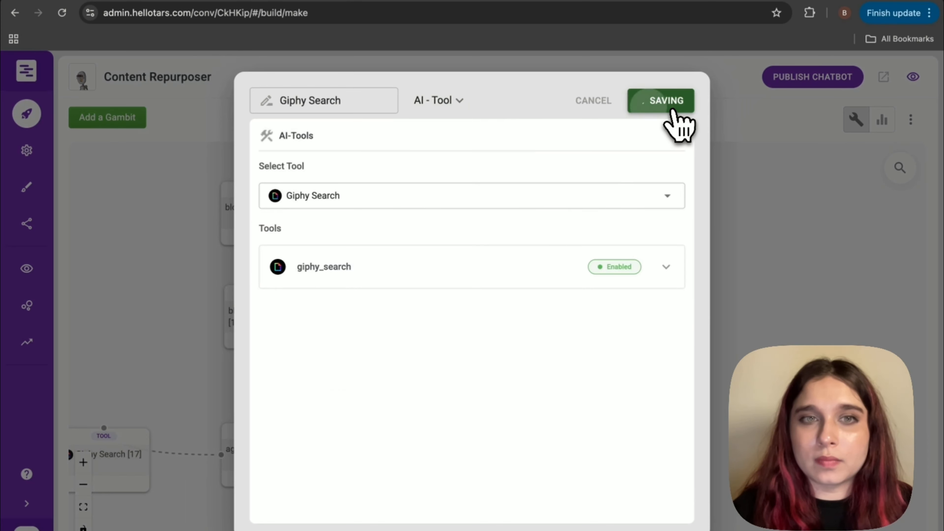
Step: Connect twitter_agent to its Giphy Search tool gambit and loop the agent's output back to its own input
drag(451, 378, 620, 346)
drag(497, 416, 498, 344)
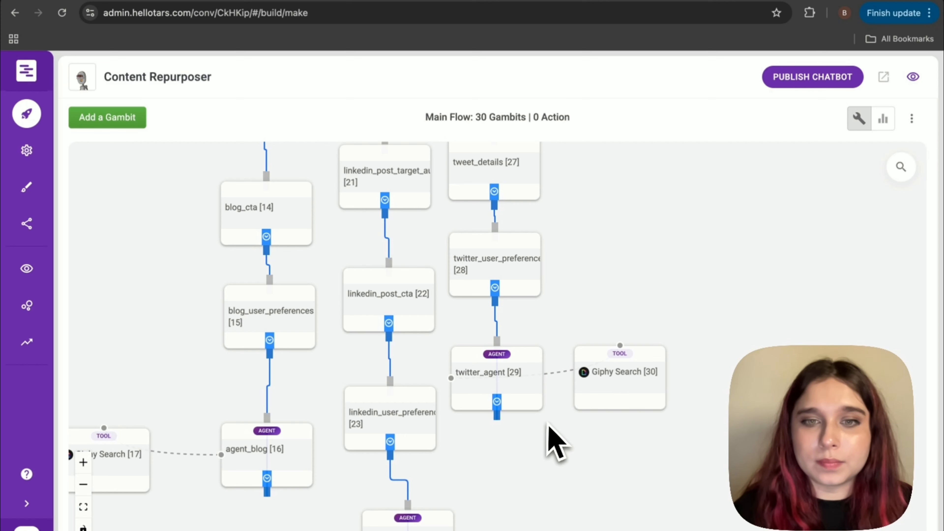
Step: Check the buttons in user_path and connect its Email Newsletter output to the unlinked gid_11 gambit
scroll(552, 468, up, 1)
scroll(554, 476, down, 2)
scroll(601, 390, up, 5)
scroll(601, 391, up, 5)
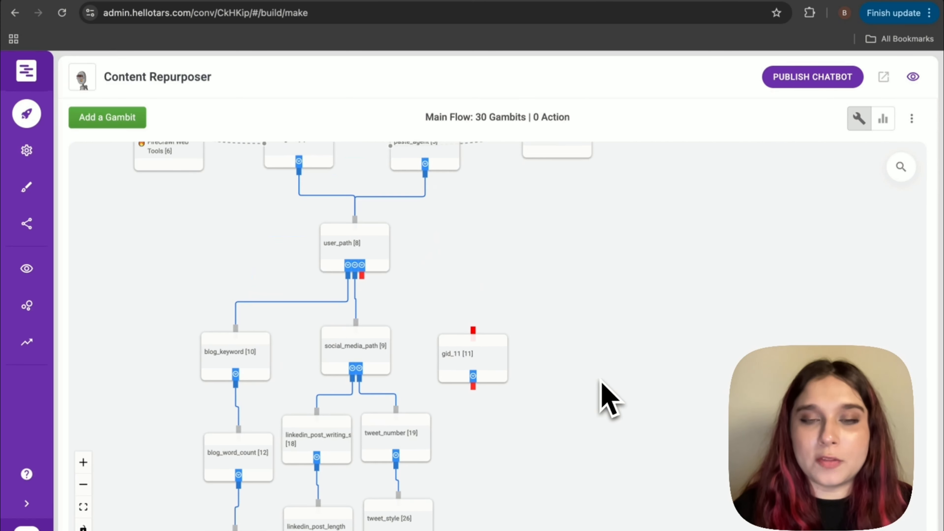
click(386, 250)
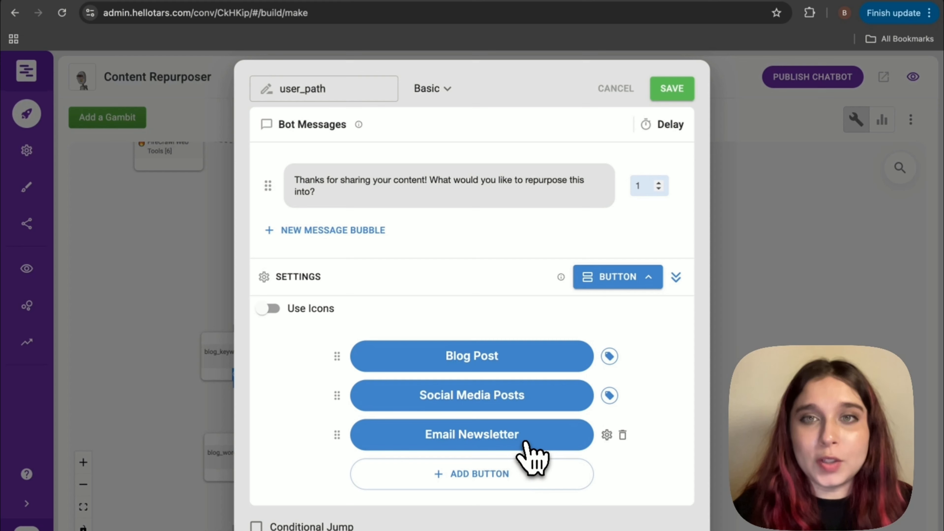
click(675, 91)
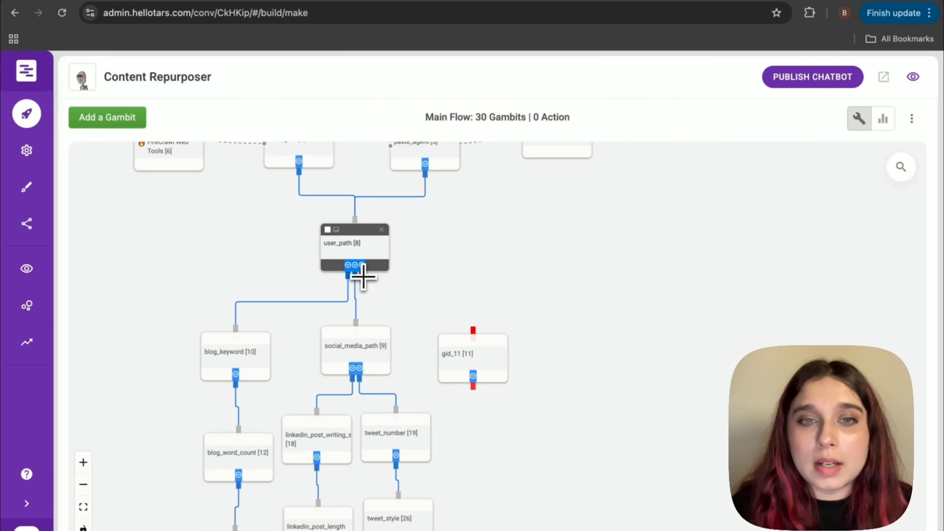
drag(363, 278, 473, 330)
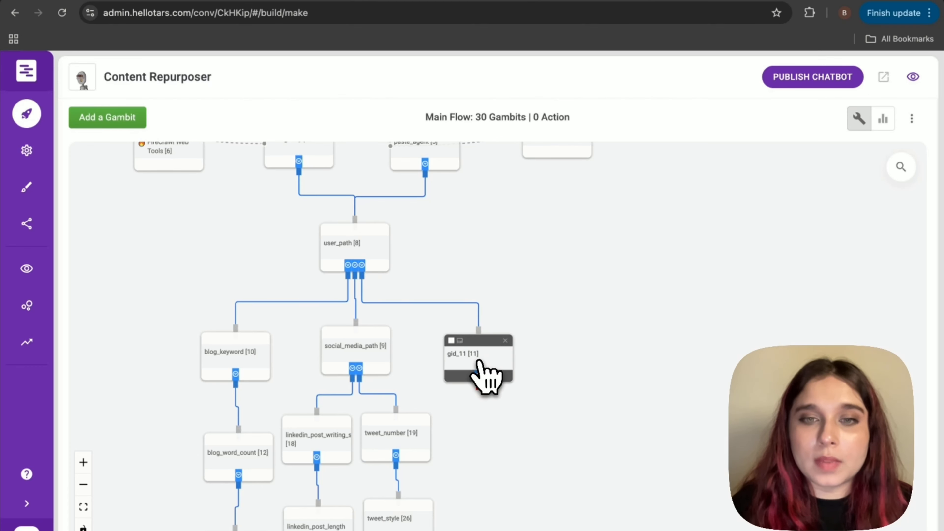
Step: Rename gid_11 to email_newsletter_type and set its message to "What kind of newsletter would you like your content to be turned into?"
click(481, 374)
text(email_newsletter_type)
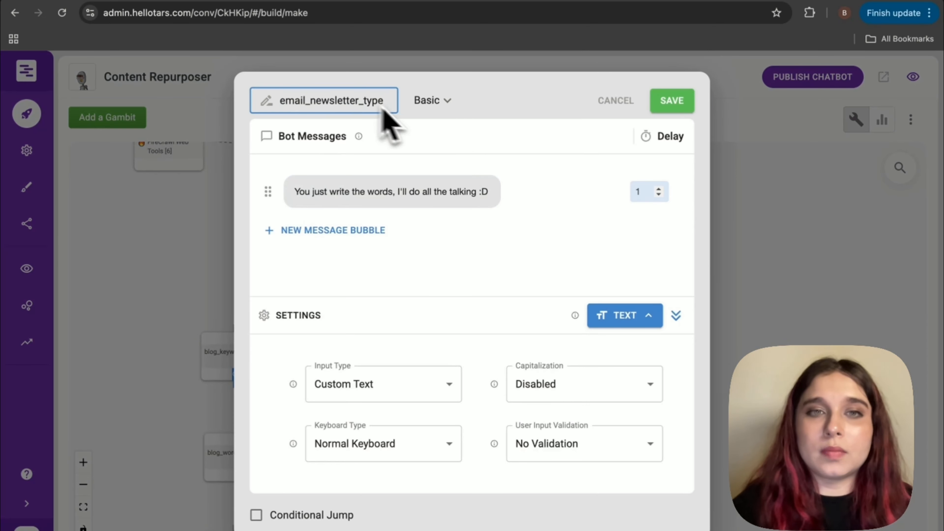
click(500, 169)
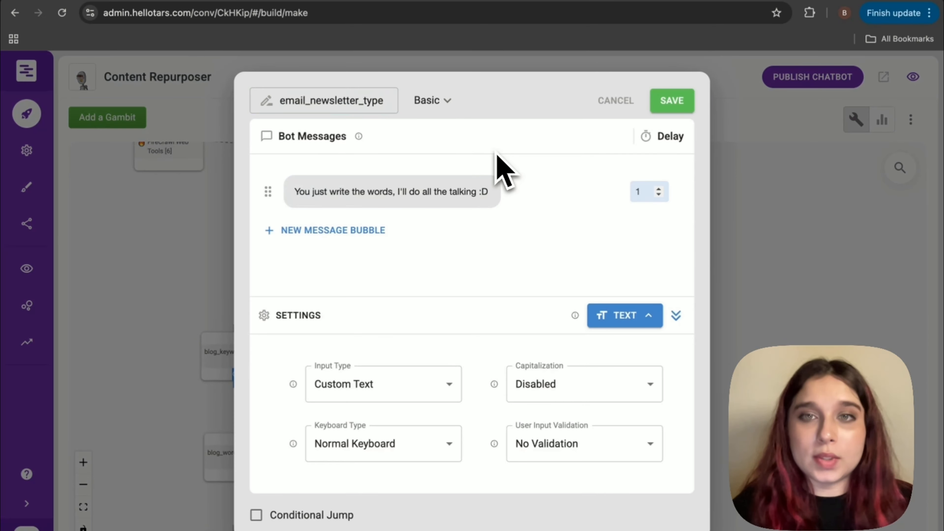
click(450, 194)
key(ctrl+a)
text(What kind of newsletter would you like your content to be turned into?)
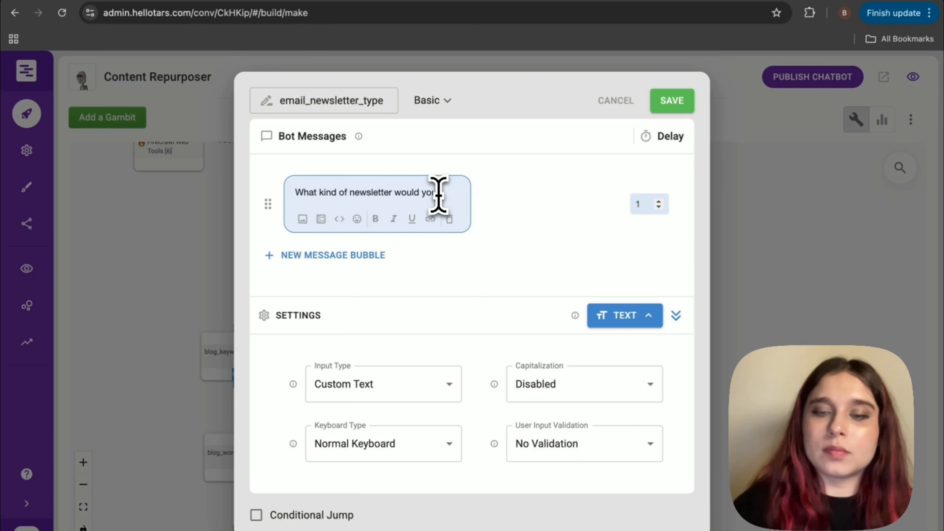
click(513, 255)
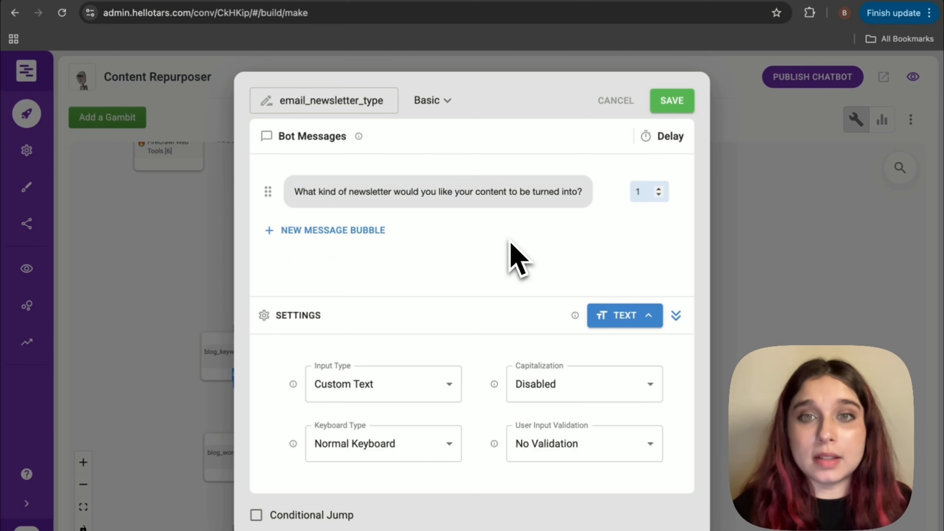
Step: Switch email_newsletter_type to Button input with the options Promotional, Educational and Product update
click(628, 322)
scroll(577, 251, down, 1)
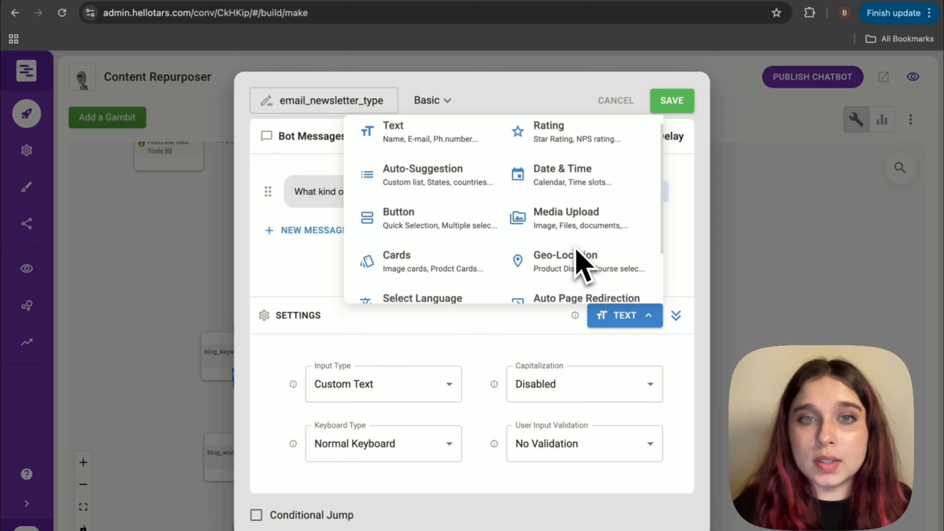
click(461, 228)
click(483, 426)
text(Promotional)
click(483, 459)
click(482, 428)
text(Educational)
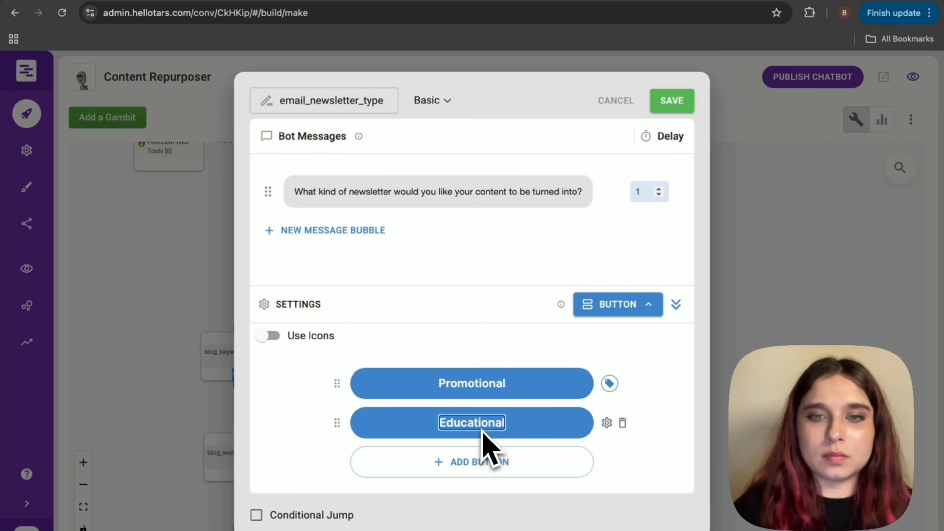
click(482, 462)
click(485, 434)
text(Product u)
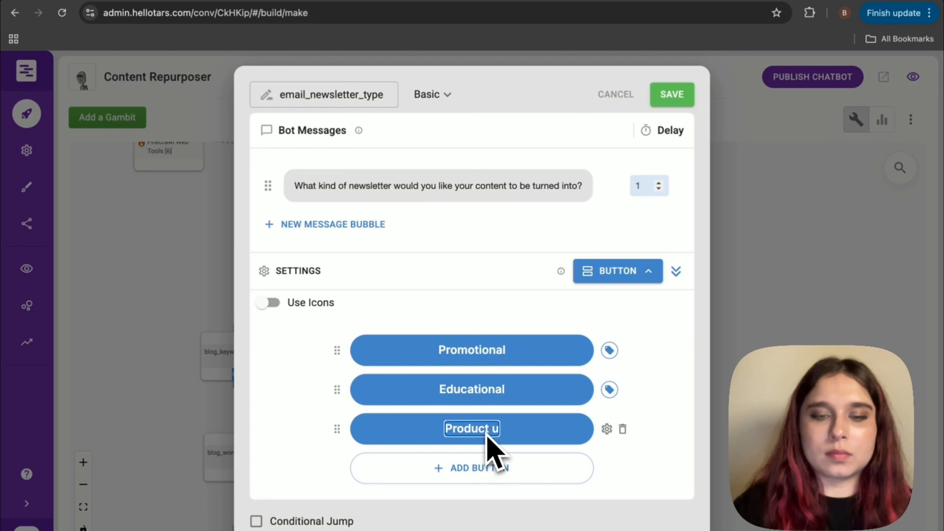
text(pdate)
click(533, 346)
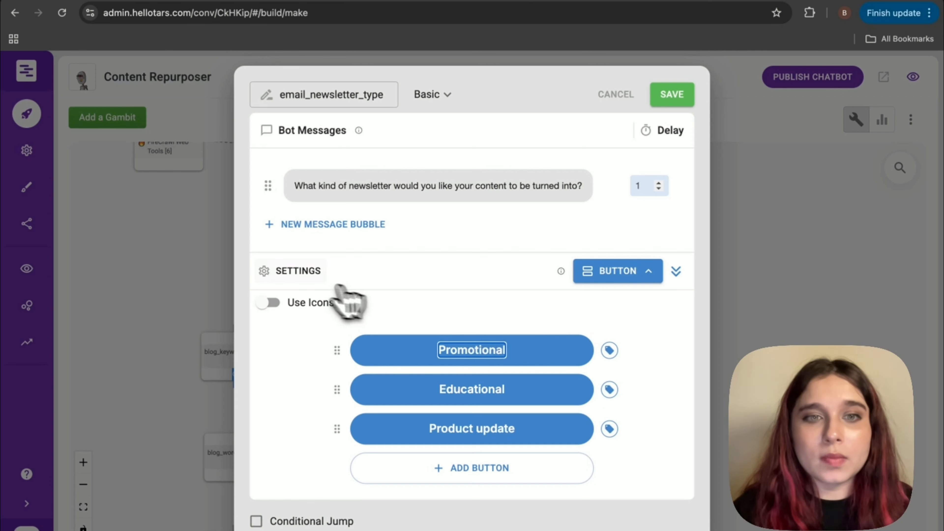
Step: Turn off Branching and turn on Detach Mode for the newsletter type buttons, and save the gambit
click(296, 273)
click(468, 356)
click(469, 446)
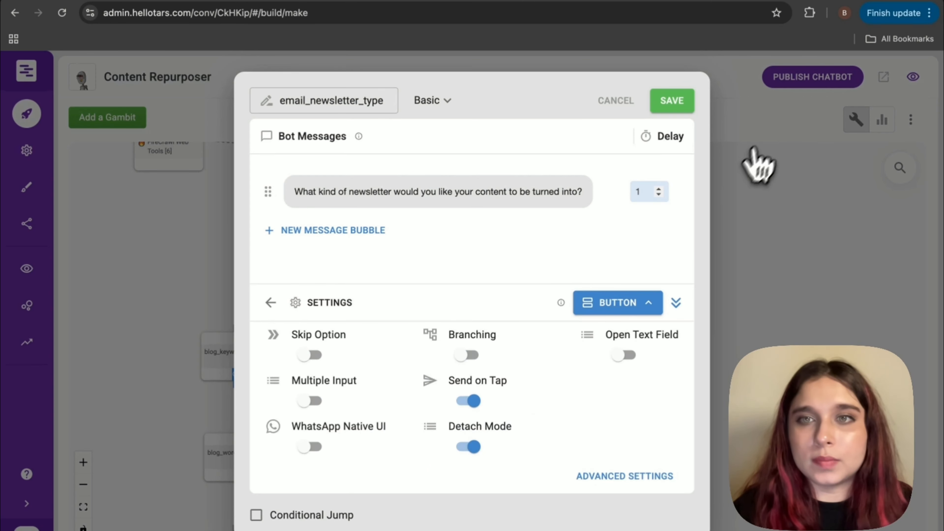
click(687, 104)
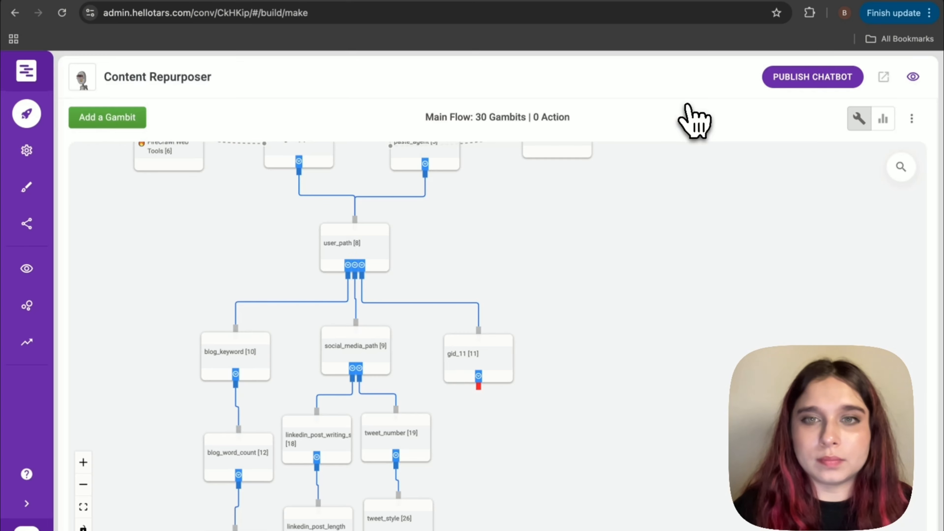
Step: Add a new gambit below email_newsletter_type, connect the two, and rename the new one to email_brand_context
scroll(474, 257, down, 4)
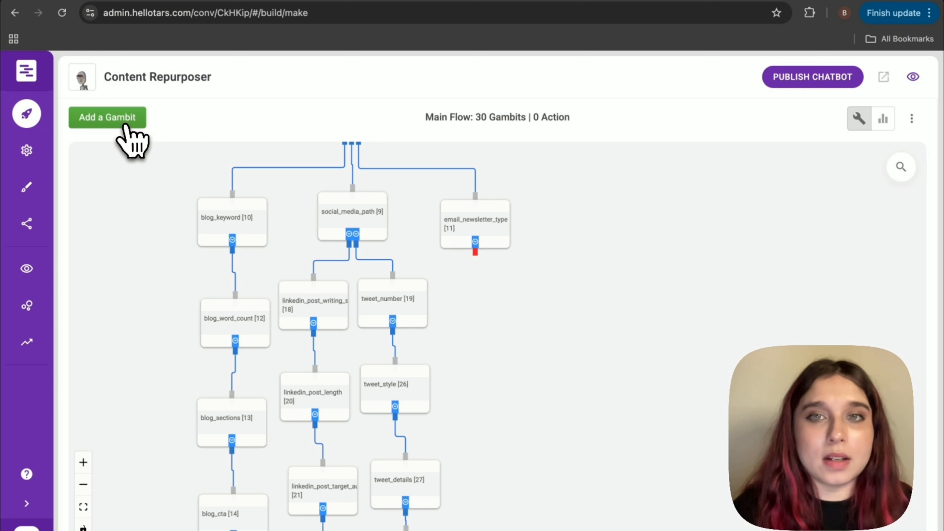
click(126, 122)
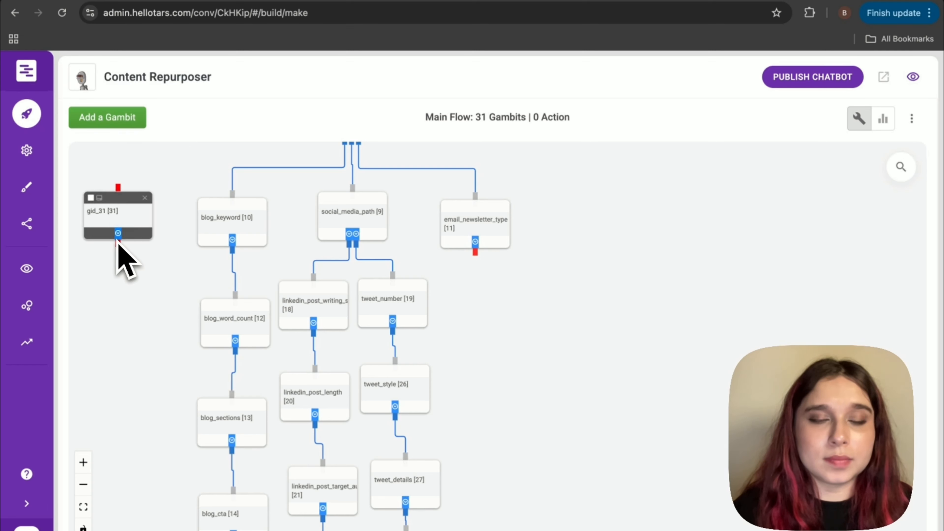
drag(120, 211, 484, 308)
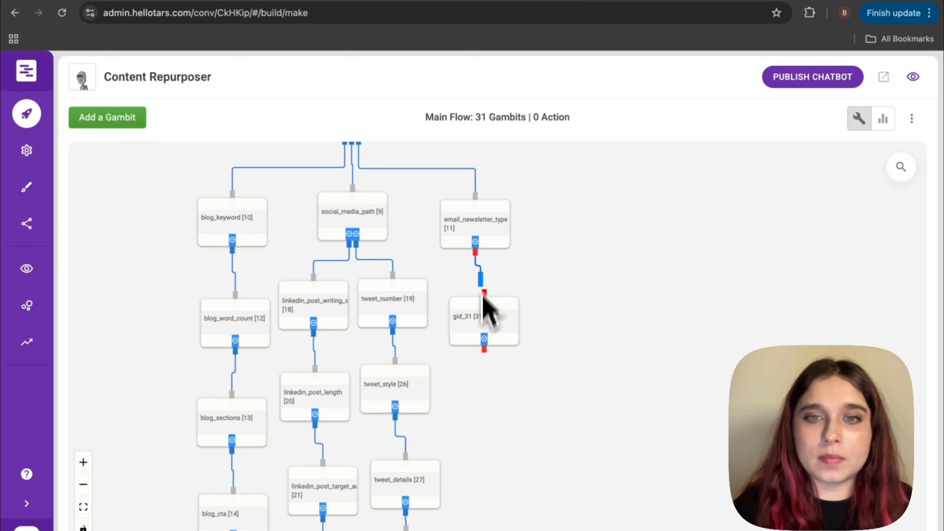
click(491, 316)
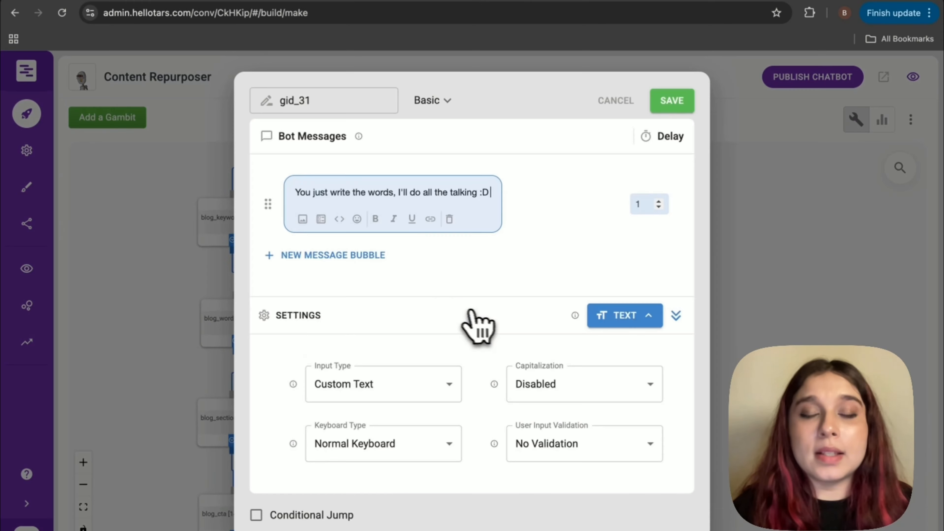
click(380, 108)
double_click(376, 102)
text(emai)
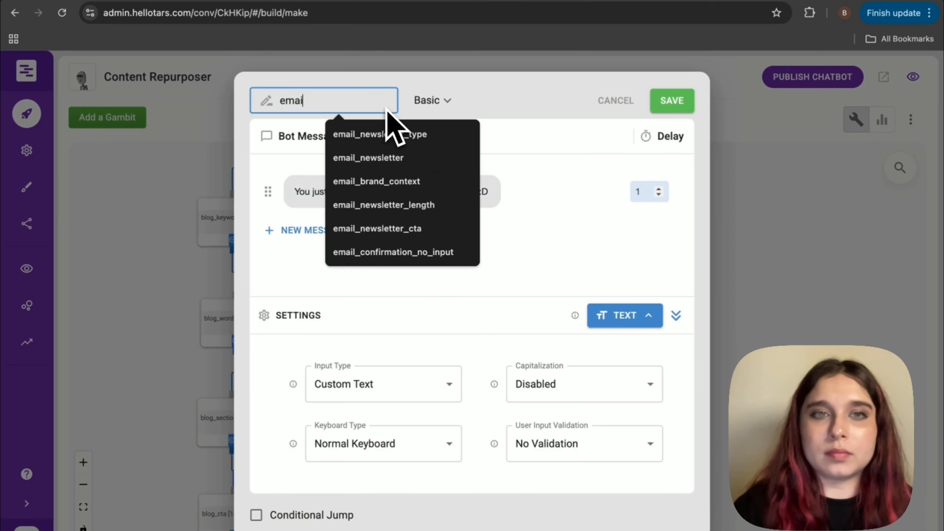
text(l_brand_conte)
click(394, 132)
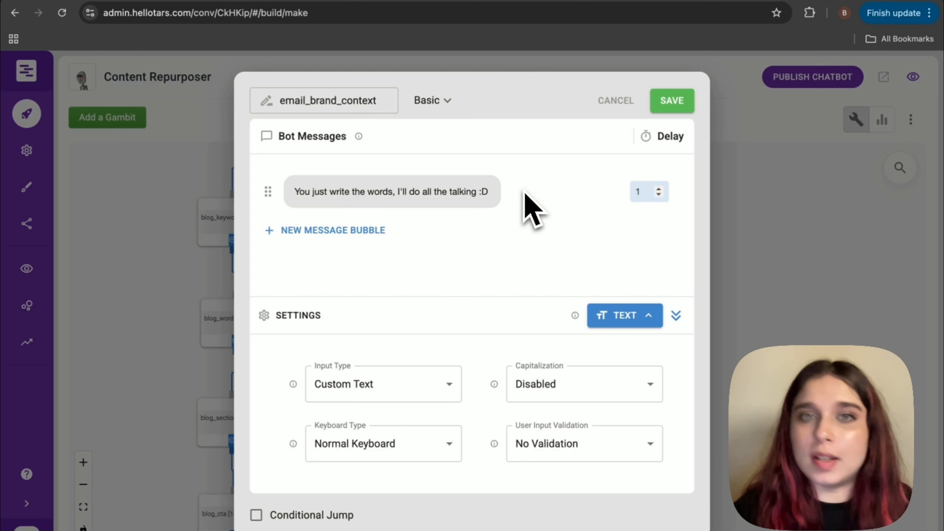
Step: Set the bot message to "Can you tell me briefly about the brand associated with this newsletter, for example, your personal brand or your business?"
triple_click(512, 191)
text(Can you tell me briefly about the brand associated with this newsletter, for example, your personal brand or your business?)
click(447, 282)
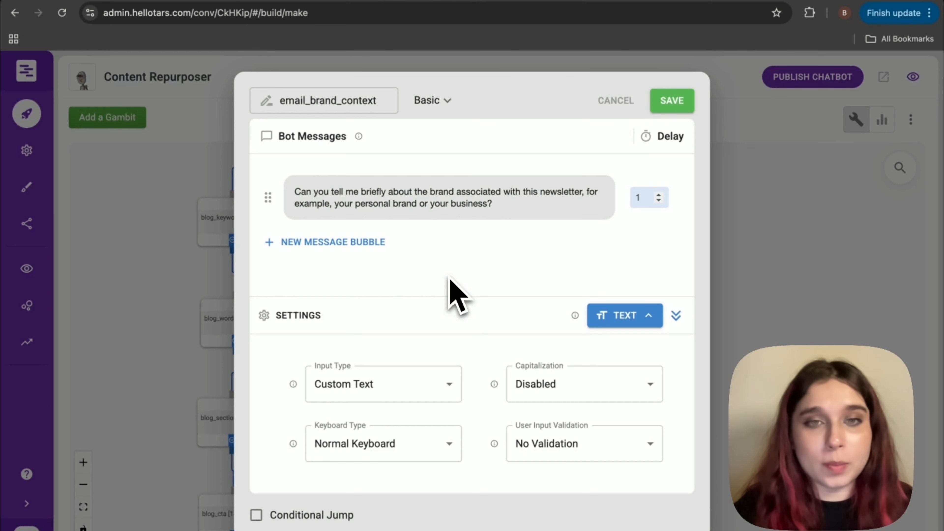
Step: Add a second message, "Please ensure to highlight any brand values or recent updates that are relevant to the newsletter.", and save the gambit
click(358, 242)
text(Please ensure to highlight any brand values or recent updates that are relevant to the newsletter.)
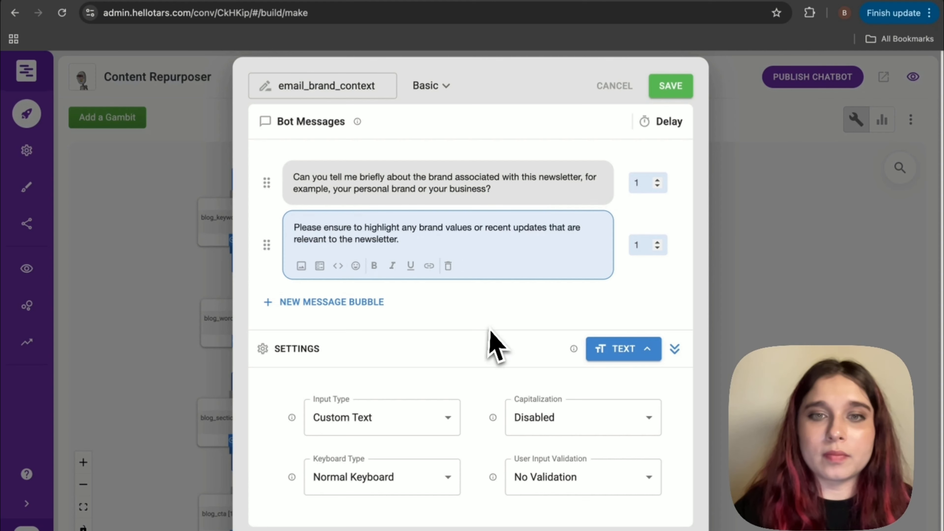
click(490, 312)
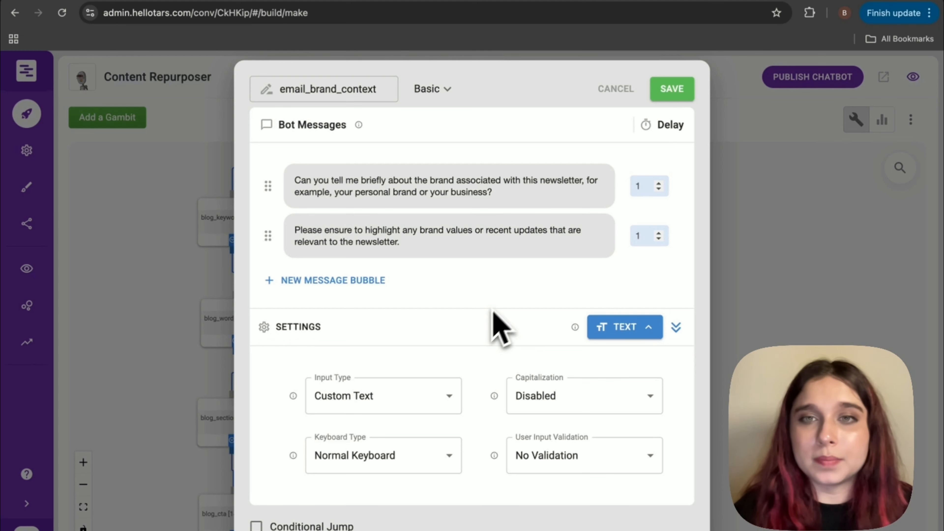
click(683, 93)
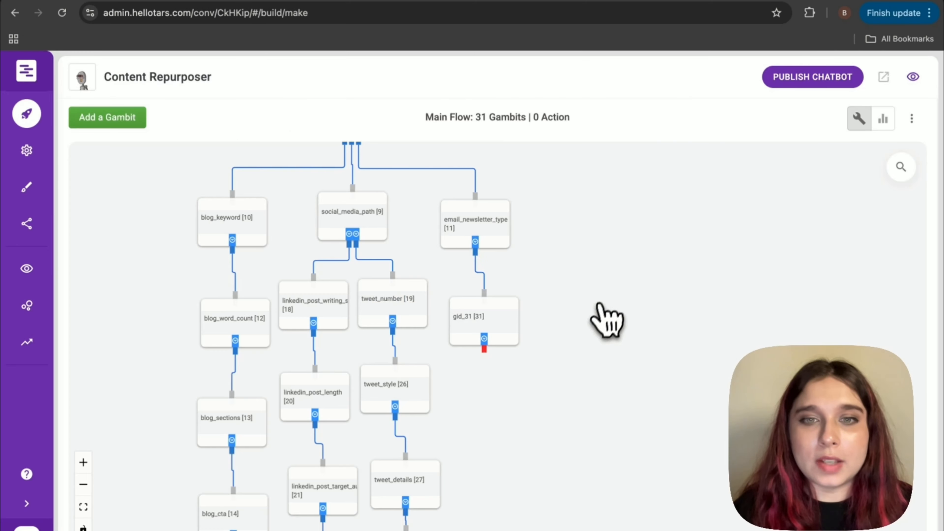
Step: Link a new gambit named email_newsletter_length below email_brand_context, with the message "What is the desired length of the newsletter?"
click(133, 126)
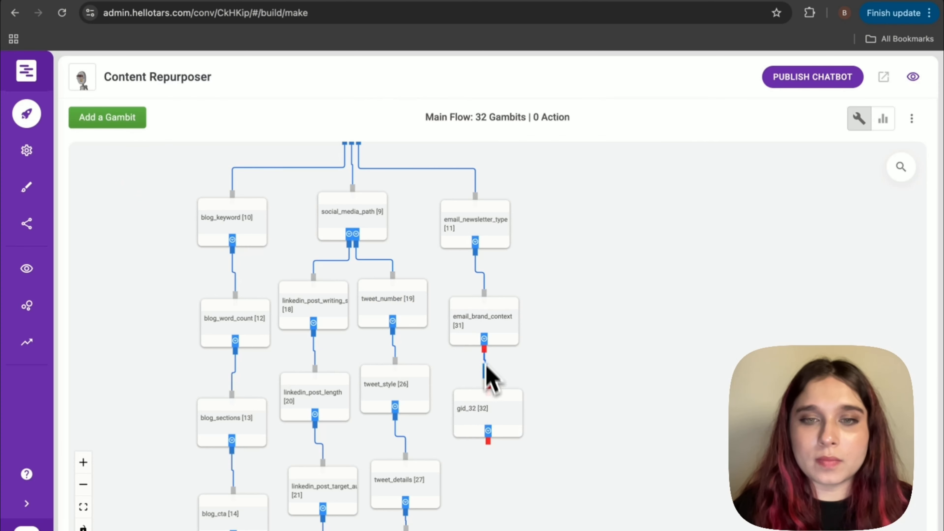
click(497, 411)
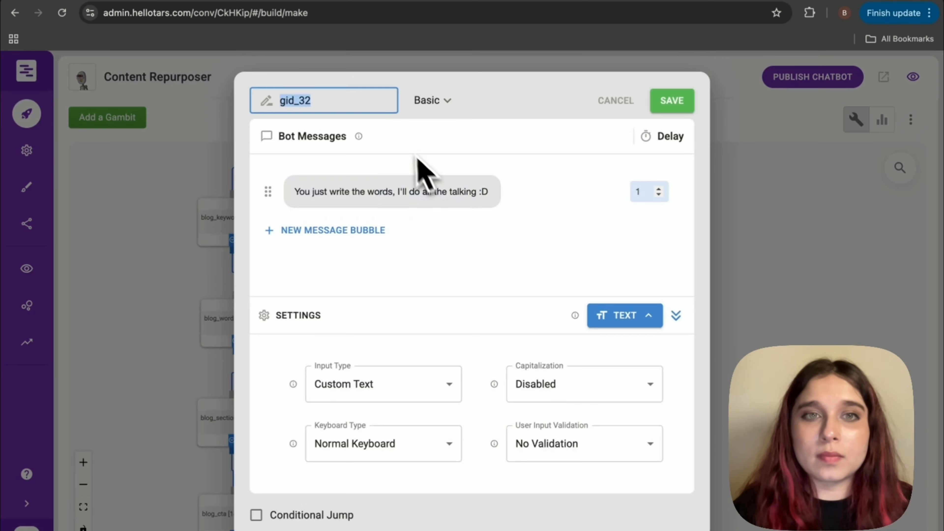
text(email_newsletter_length)
click(483, 232)
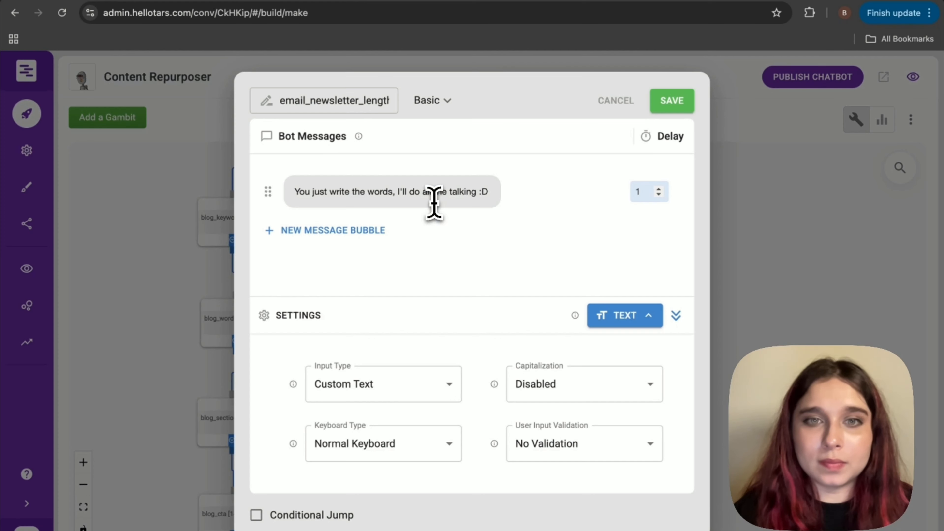
triple_click(431, 196)
text(What is the desired length of the newsletter)
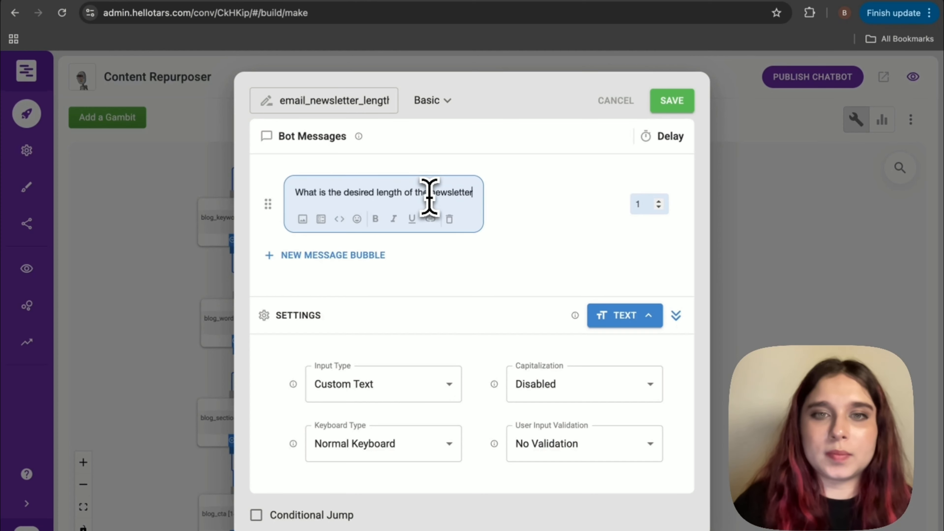
Step: Switch email_newsletter_length to Button input with the options Short (under 500 words), Medium (500-750 words) and Long (1000 words)
click(624, 315)
scroll(500, 277, down, 1)
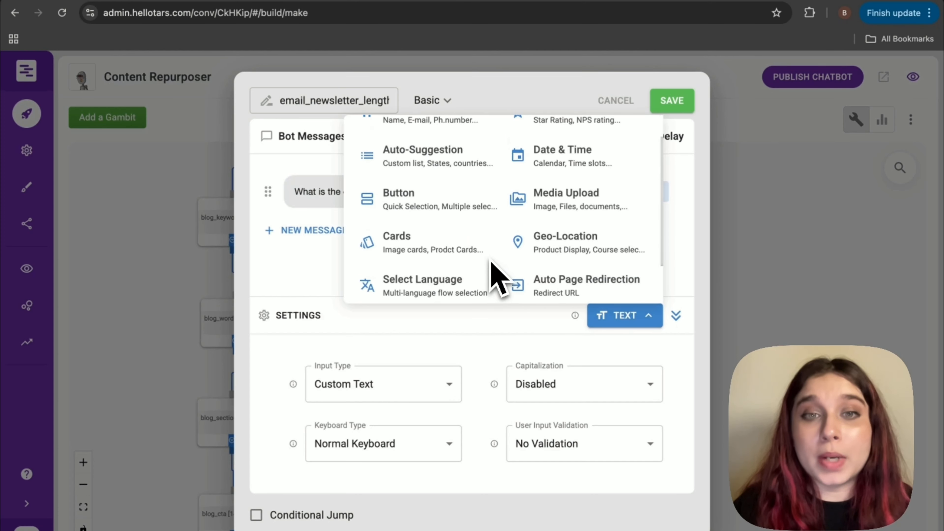
click(450, 205)
click(460, 411)
text(Short (under 500 words))
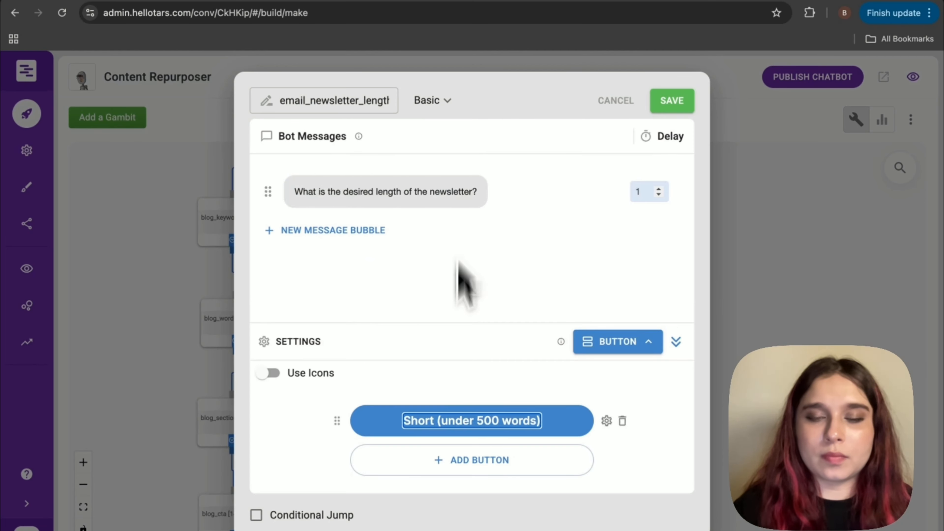
key(Return)
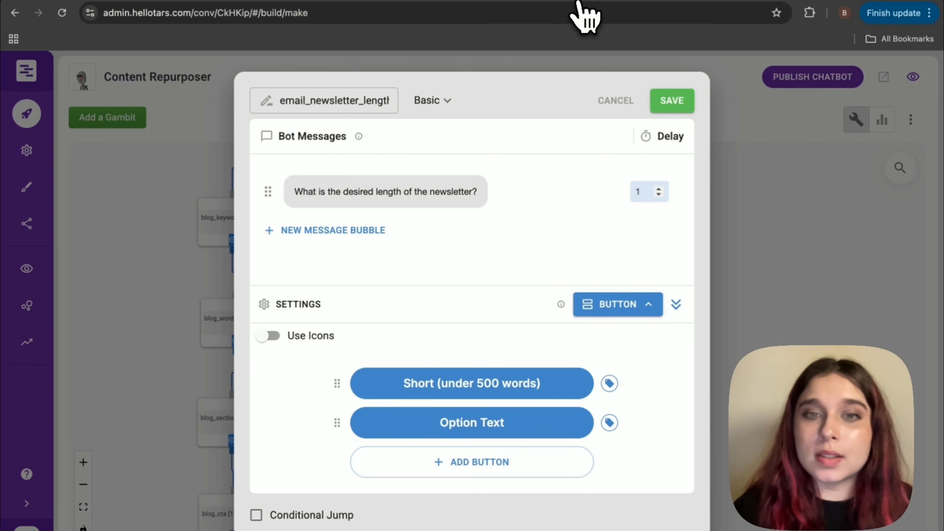
click(472, 422)
text(Medium (500-750 words))
click(483, 377)
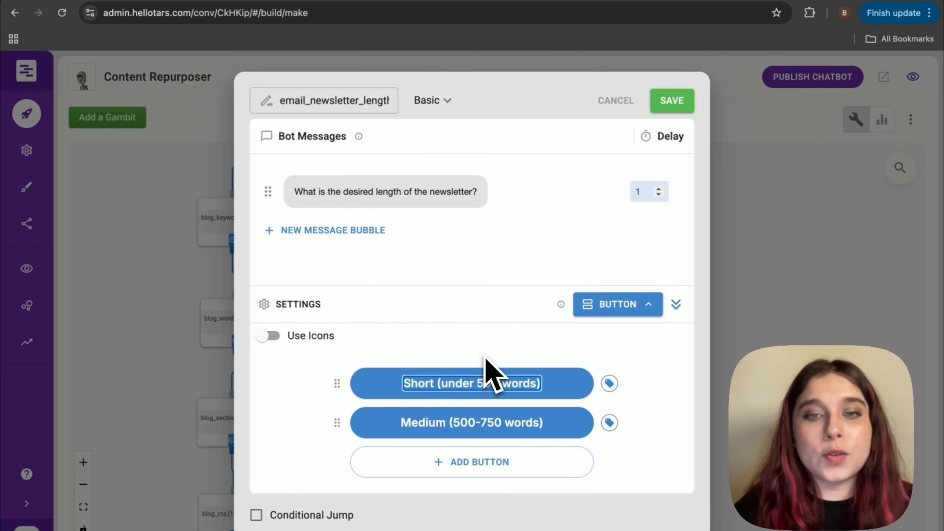
click(473, 461)
text(Long (1000 words))
click(558, 307)
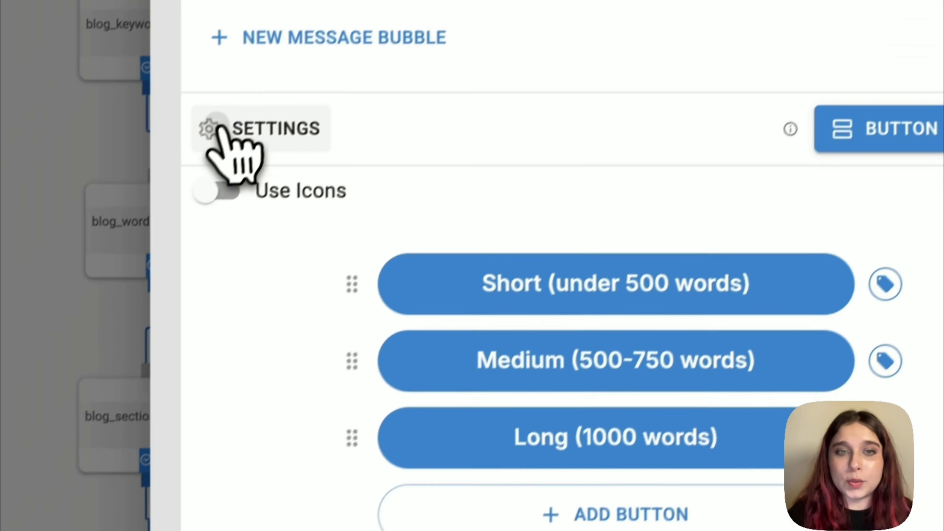
Step: Turn off Branching and turn on Detach Mode for the newsletter length buttons, and save the gambit
click(275, 270)
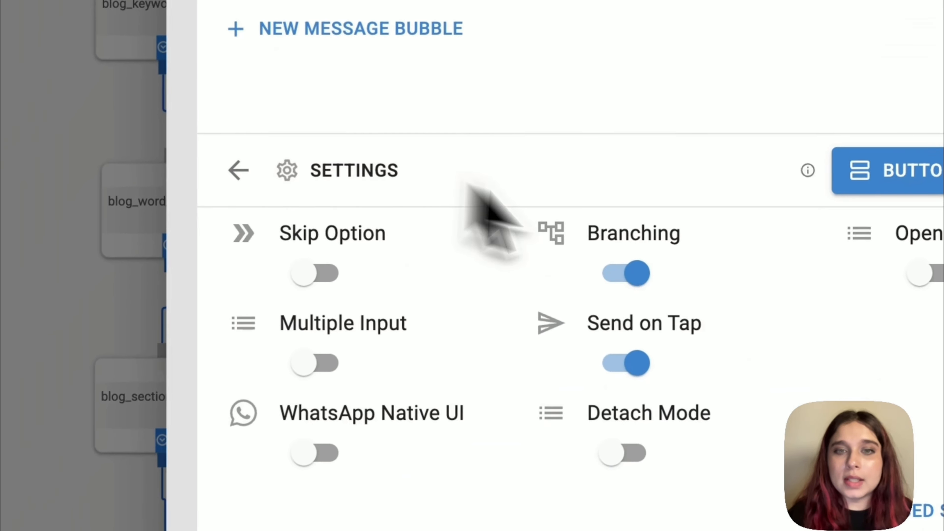
click(636, 275)
click(632, 452)
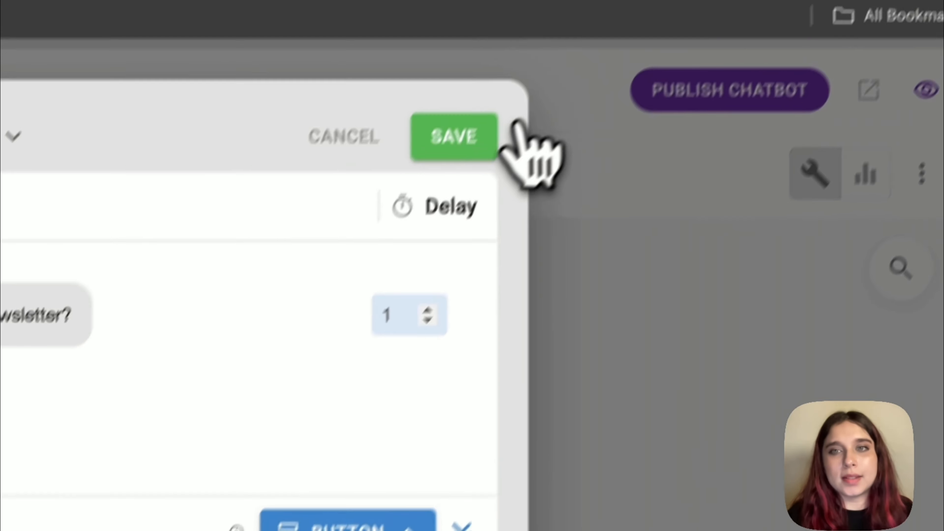
click(456, 135)
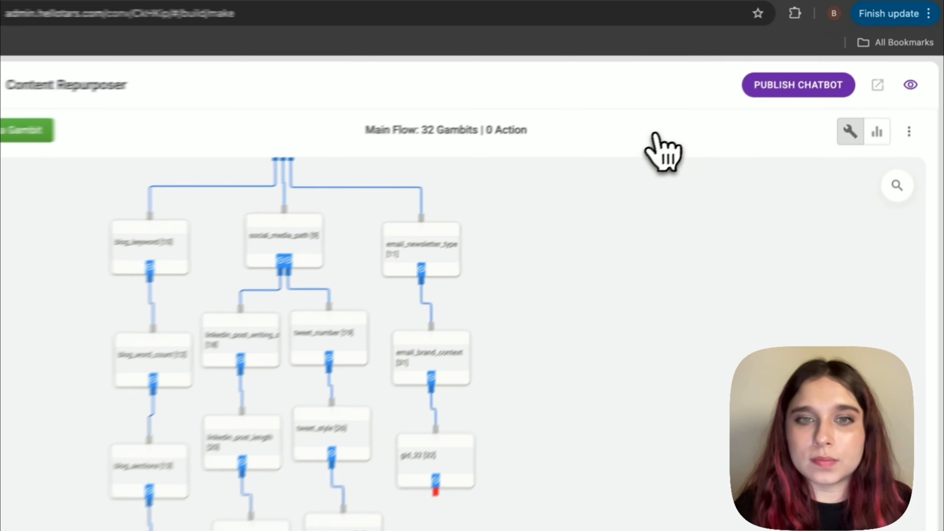
Step: Add a new gambit below email_newsletter_length, connect the two, and rename the new one to email_cta
click(108, 118)
drag(119, 226, 498, 514)
scroll(498, 515, down, 5)
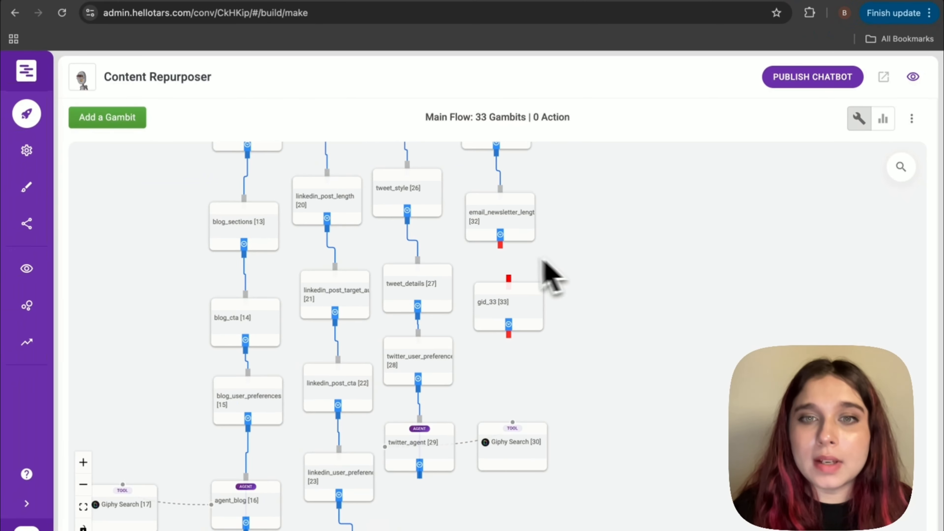
drag(500, 246, 508, 282)
click(508, 303)
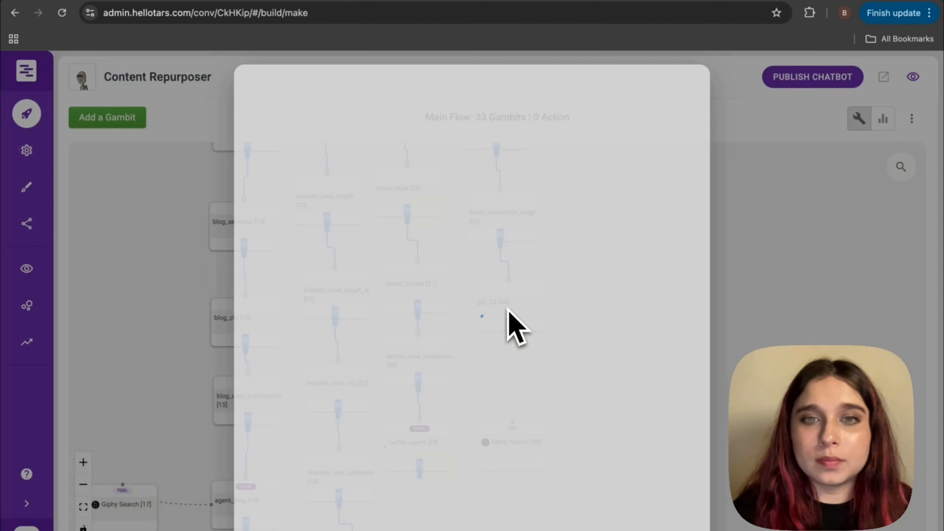
double_click(365, 99)
text(email_cta)
click(411, 238)
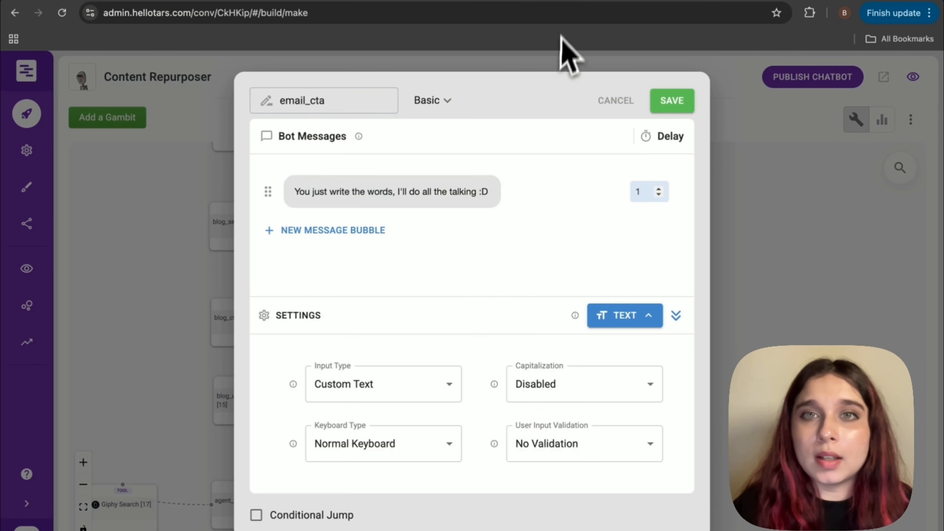
Step: Set the email_cta message to "What CTA should be added at the end of the newsletter?" and save the gambit
triple_click(421, 188)
text(What CTA should be added at the end of the newsletter?)
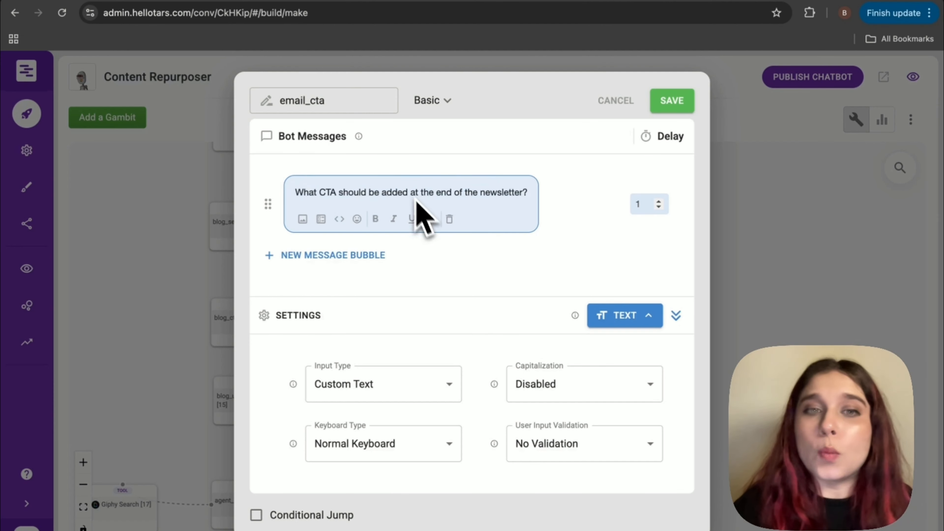
click(598, 280)
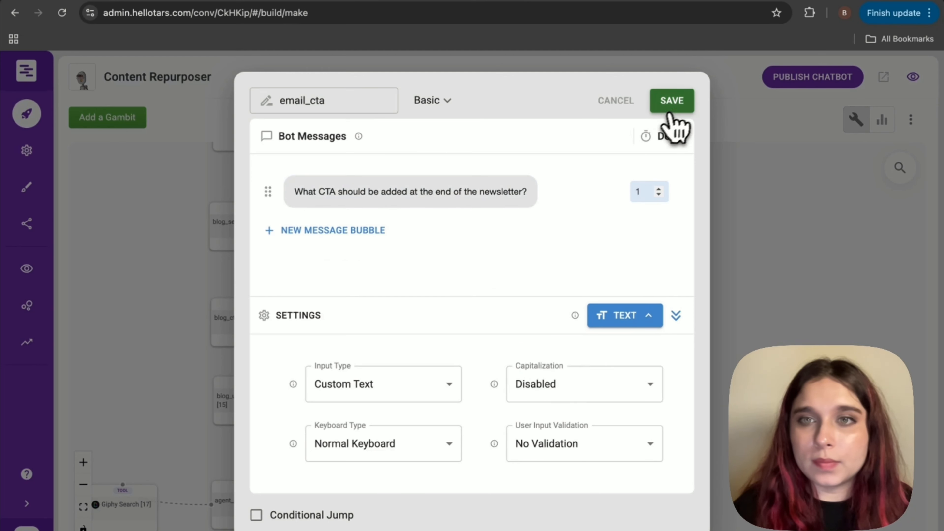
click(672, 105)
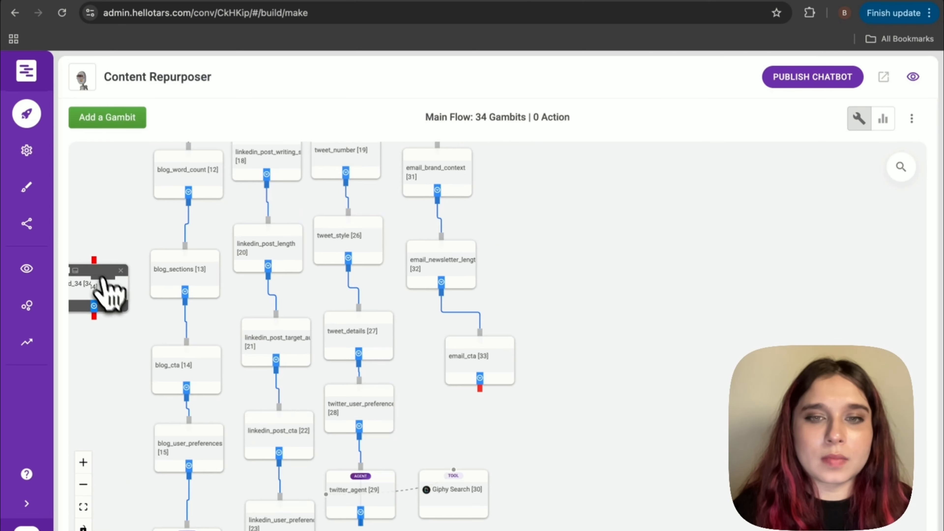
Step: Place the new gid_34 gambit below email_cta, connect the two, and rename gid_34 to email_user_preferences
drag(101, 275, 557, 441)
scroll(552, 437, down, 5)
scroll(552, 437, right, 2)
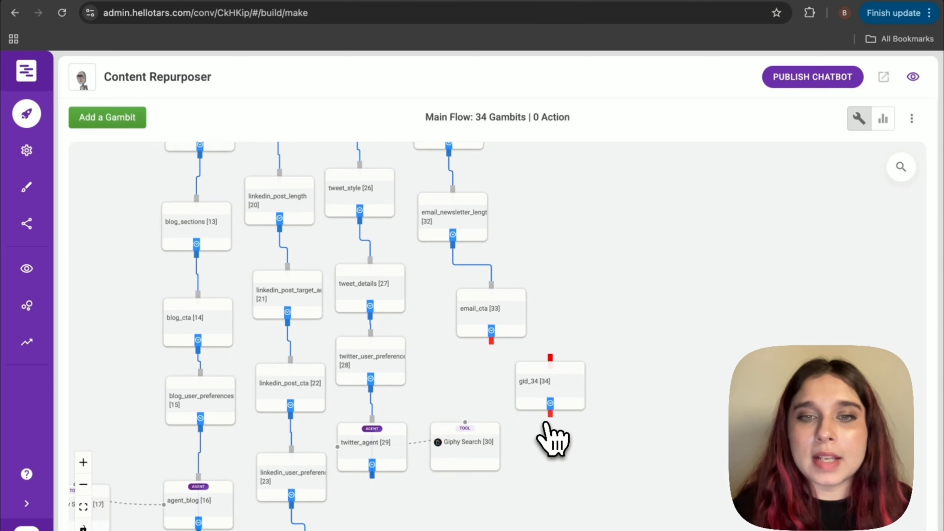
drag(451, 278, 513, 300)
click(517, 321)
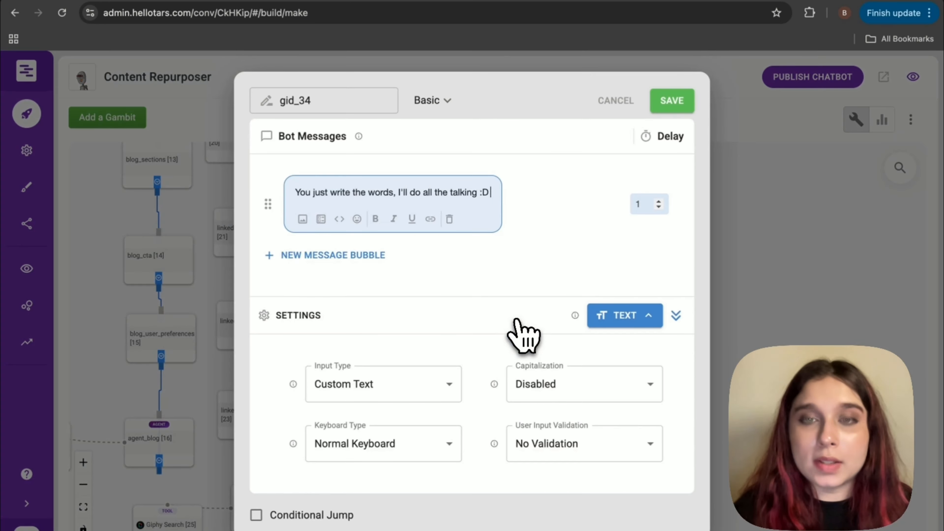
double_click(343, 100)
text(email)
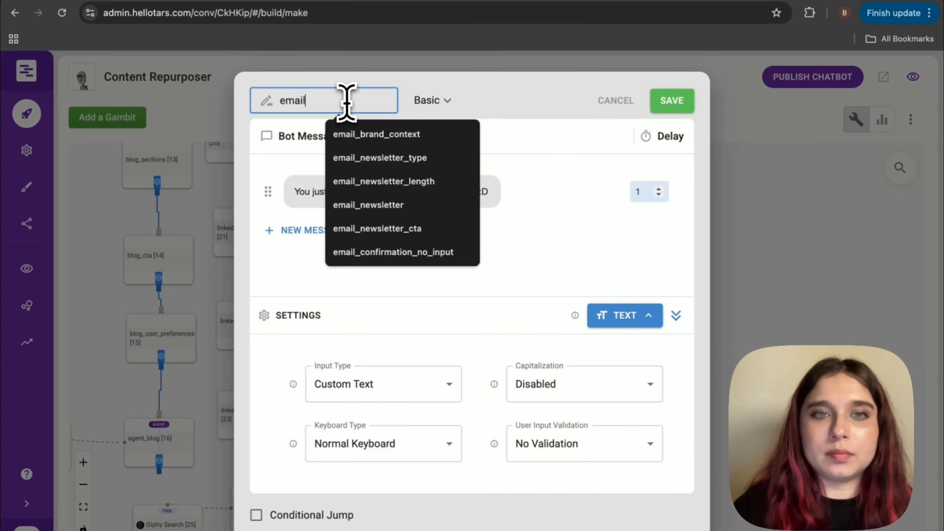
text(_user_preferences)
key(Return)
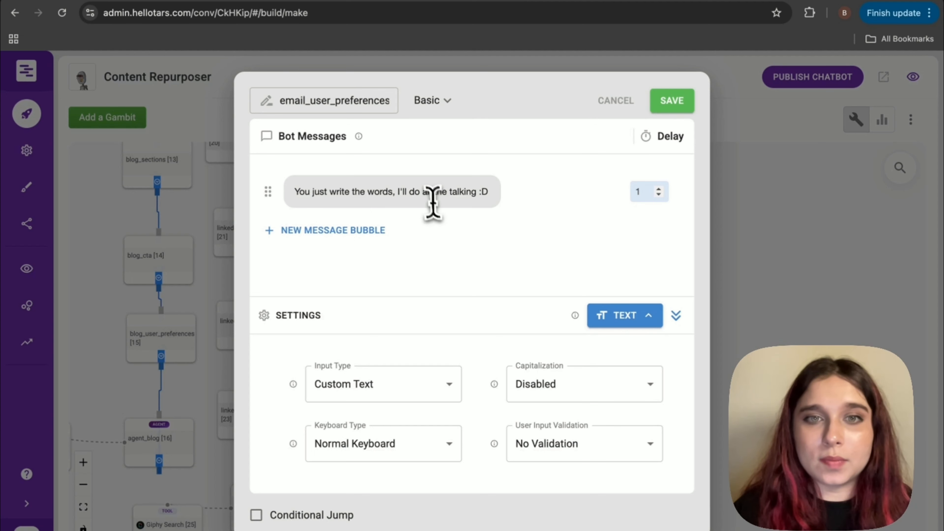
Step: Set the first message of email_user_preferences to "Great! Here are your preferences for your email newsletter:"
triple_click(429, 192)
text(Great! Here are your preferences for you)
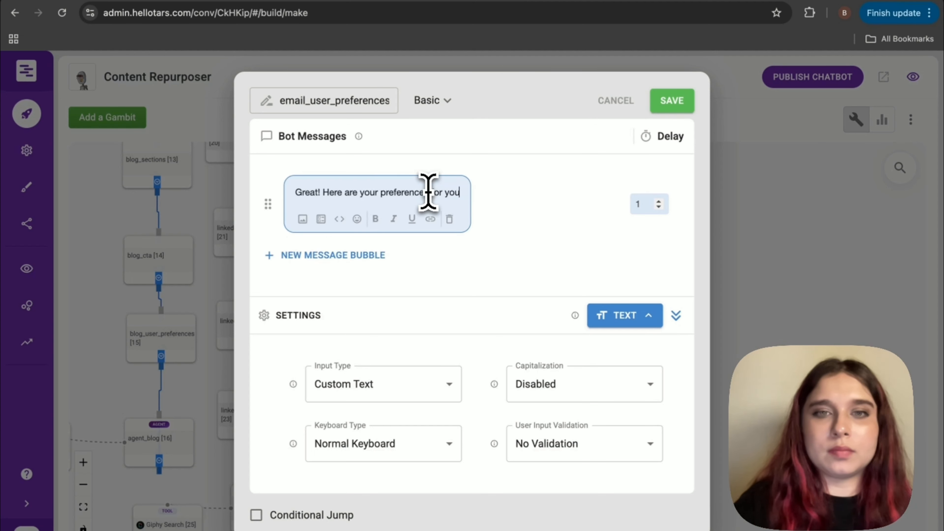
text(r email newsletter:)
click(506, 242)
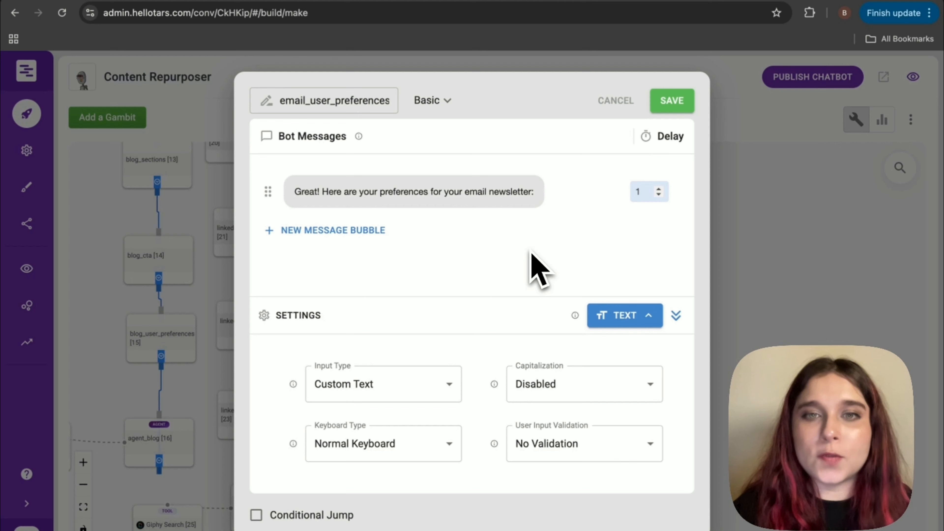
Step: Add message bubbles "Type: {{ursp.email_newsletter_type}}" and "Length: {{ursp.email_newsletter_length}}" to email_user_preferences
click(379, 230)
text(T)
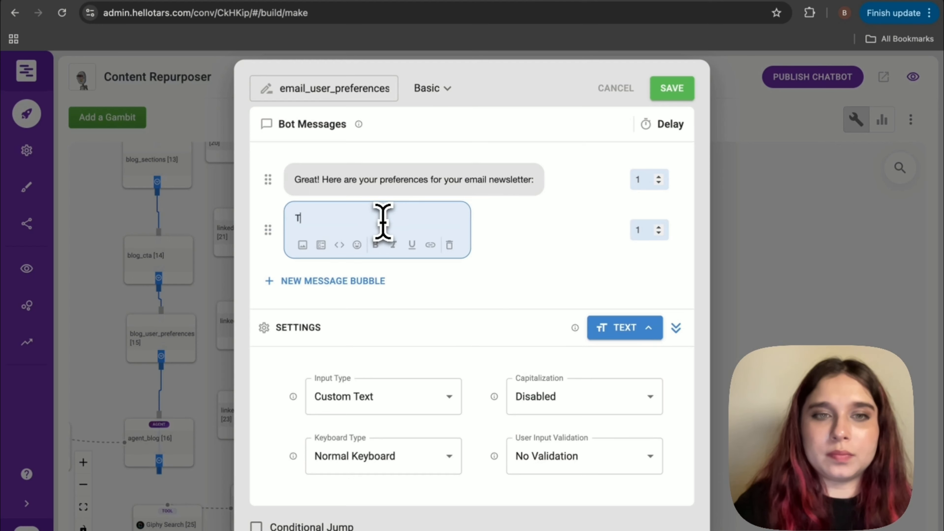
text(ype: {{ursp.email)
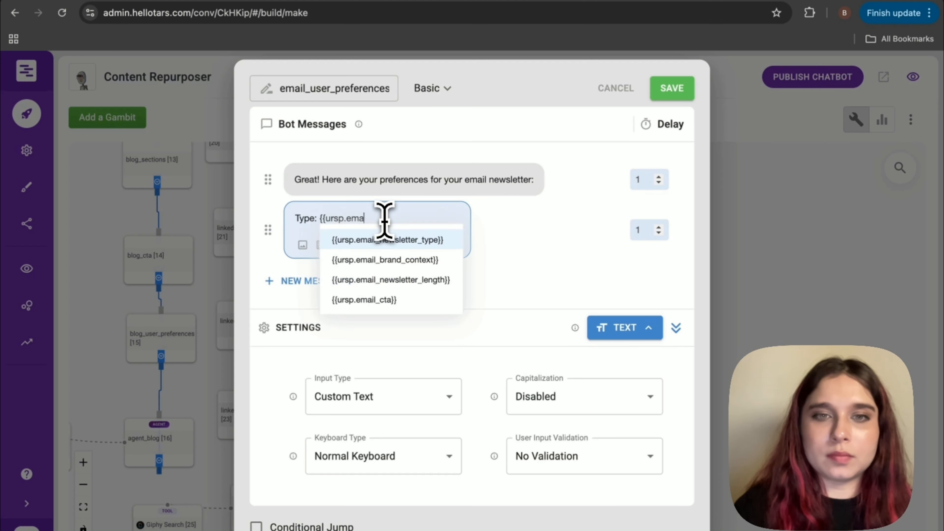
click(385, 240)
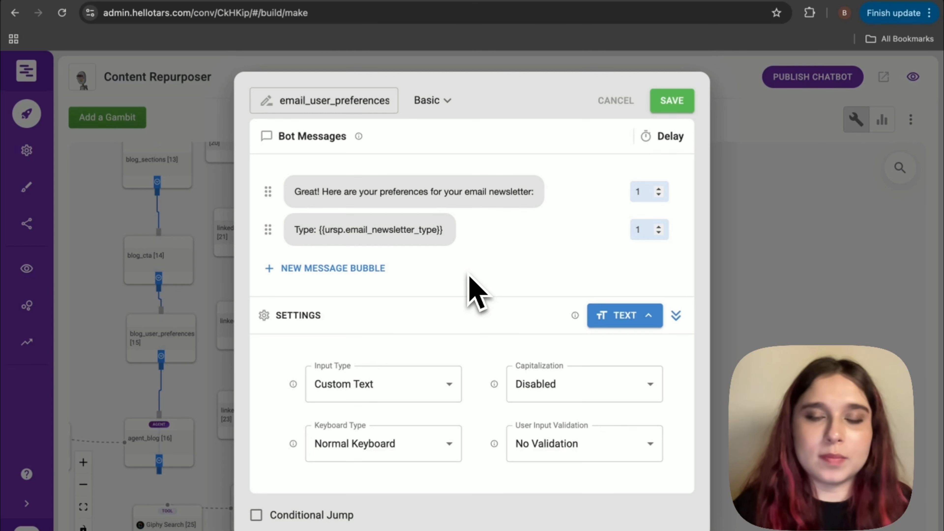
click(375, 269)
text(Length: {{ursp.email)
click(387, 314)
Step: Add message bubbles "Context: {{ursp.email_brand_context}}" and "CTA: {{ursp.email_cta}}" below the length message
click(363, 316)
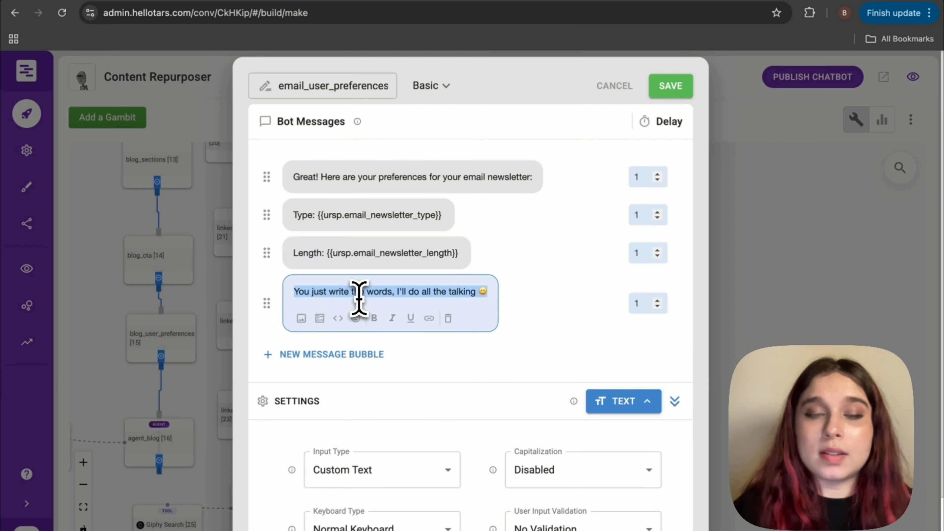
text(Context: {{ursp.email)
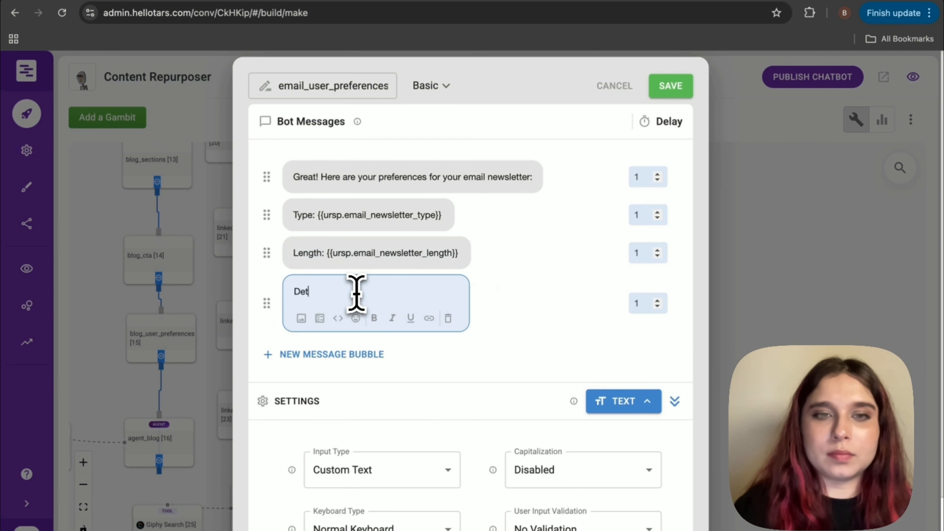
click(400, 331)
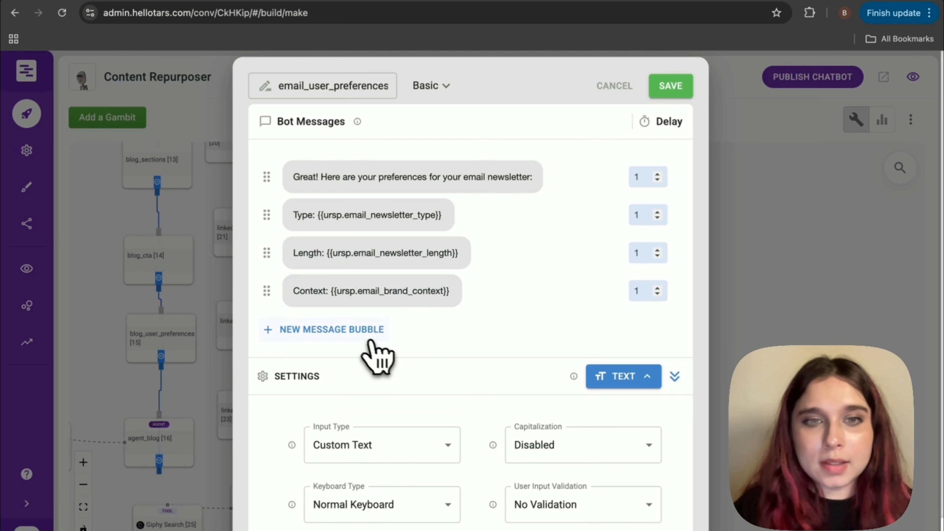
click(358, 334)
click(354, 330)
text(CTA: {{ursp.email)
click(365, 364)
click(477, 355)
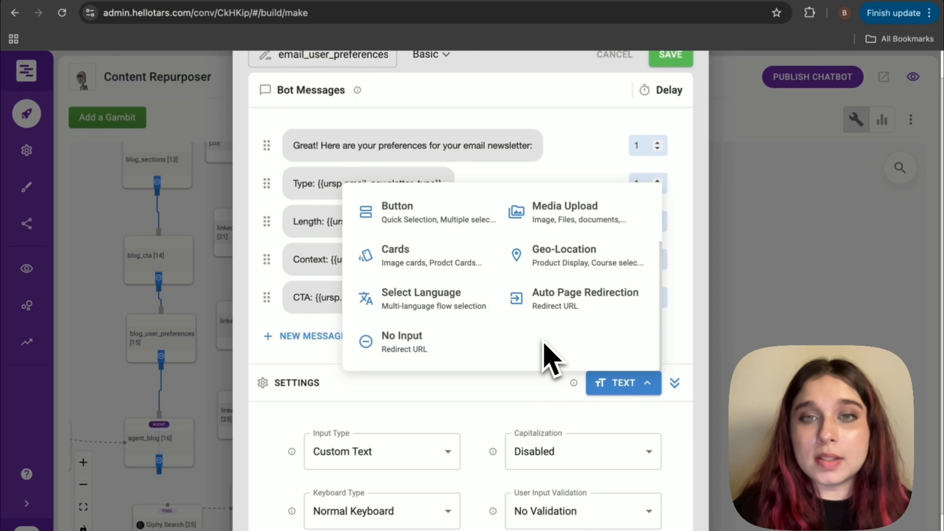
Step: Set the email_user_preferences input type to No Input and save the gambit
scroll(544, 316, up, 2)
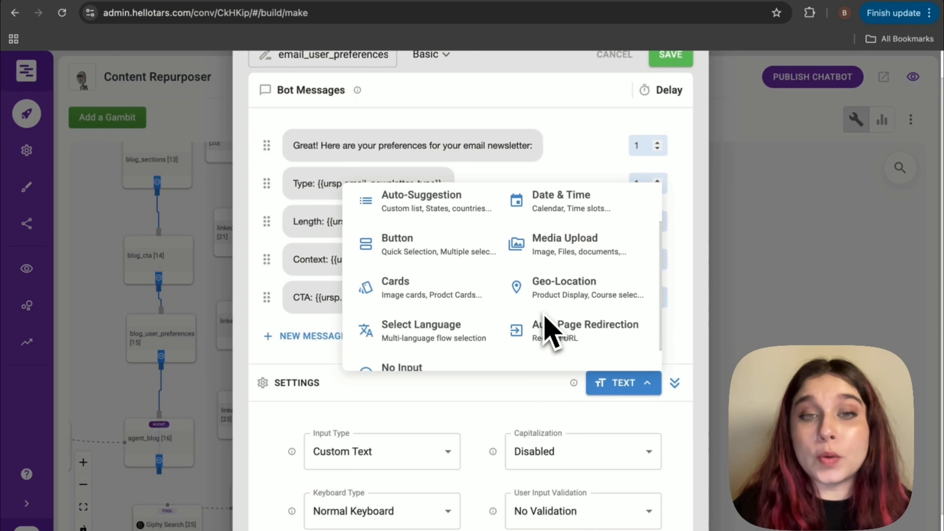
scroll(545, 317, up, 1)
scroll(545, 316, down, 2)
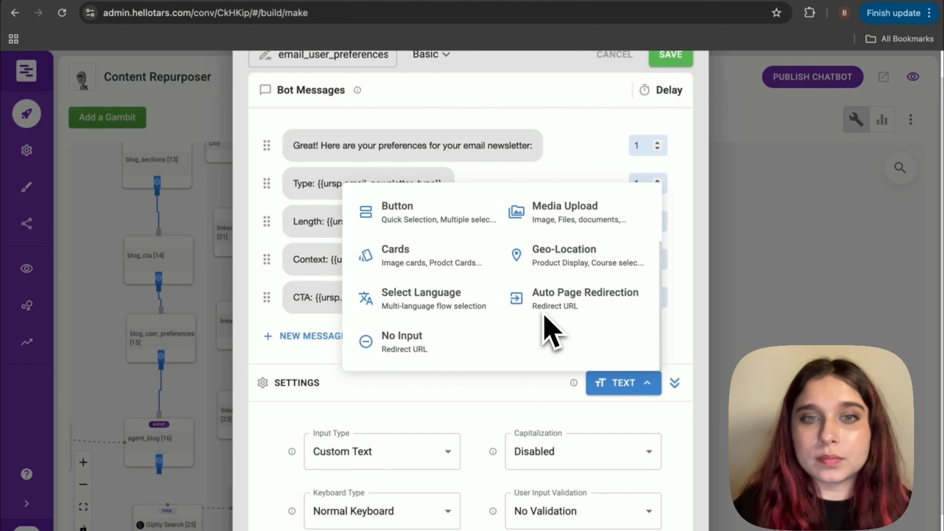
click(450, 337)
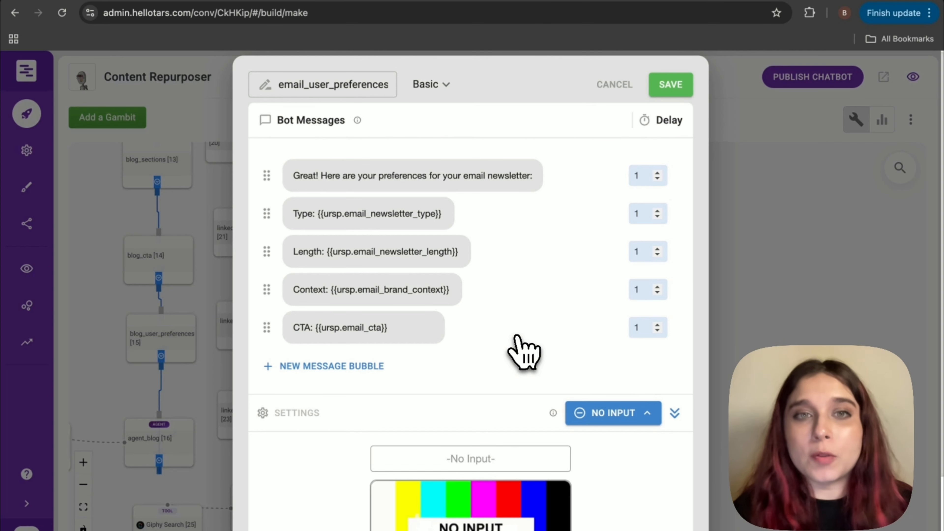
click(671, 85)
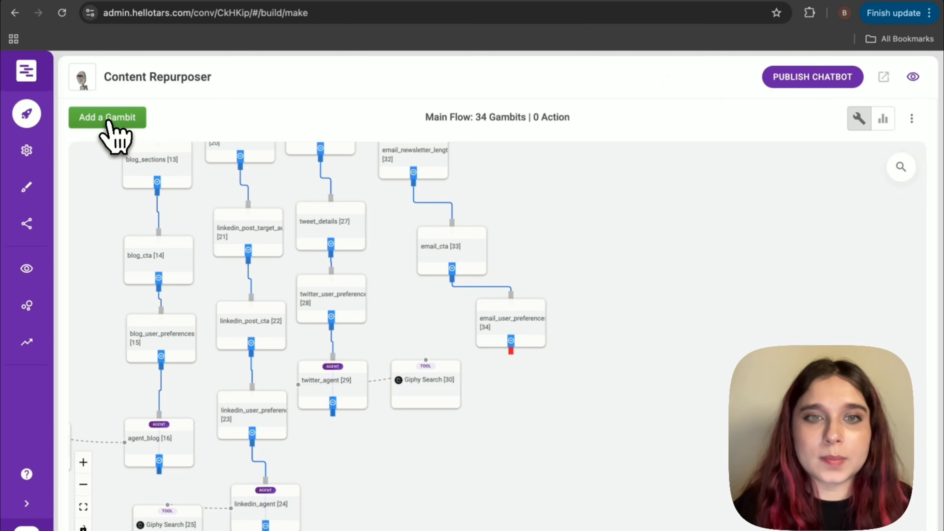
Step: Add a new gambit below email_user_preferences and connect email_user_preferences to it
click(106, 120)
drag(122, 227, 550, 442)
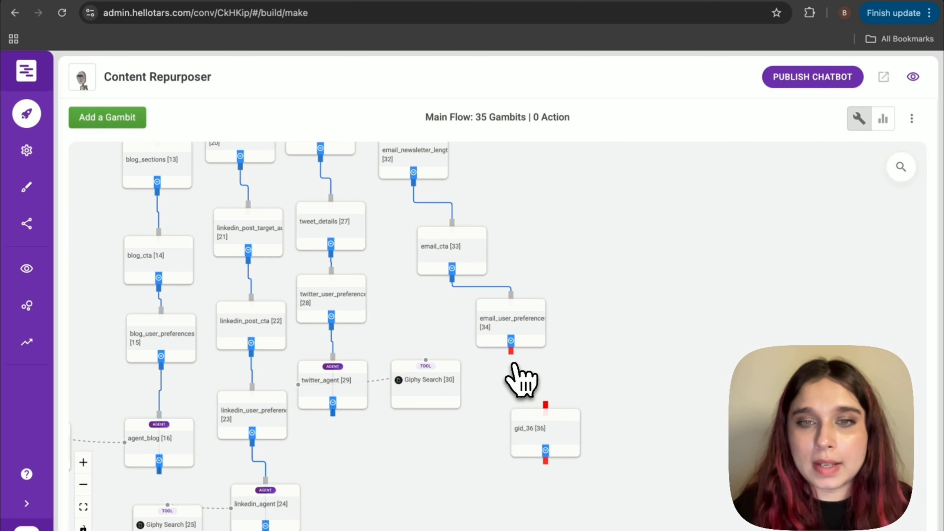
drag(512, 352, 547, 409)
Step: Change the new gid_36 gambit's type to AI - Agent and rename it to email_agent
click(556, 439)
click(432, 100)
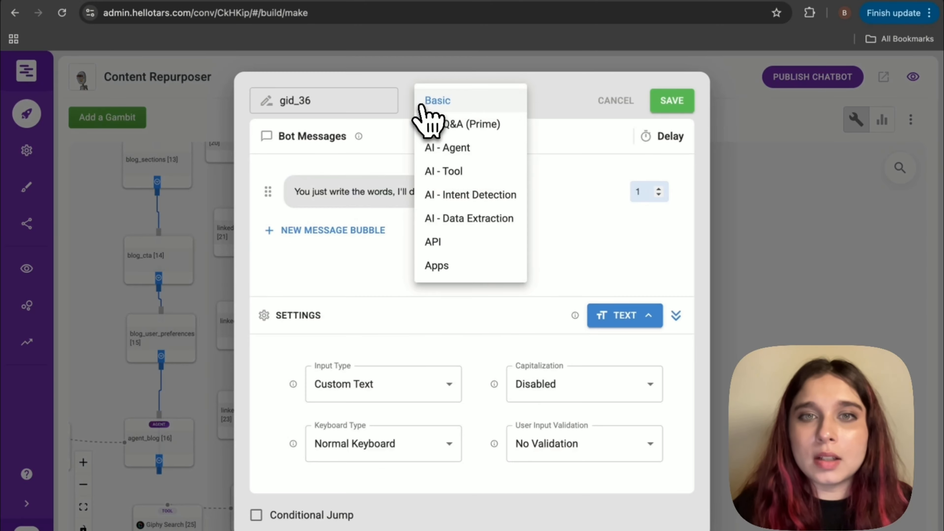
click(439, 145)
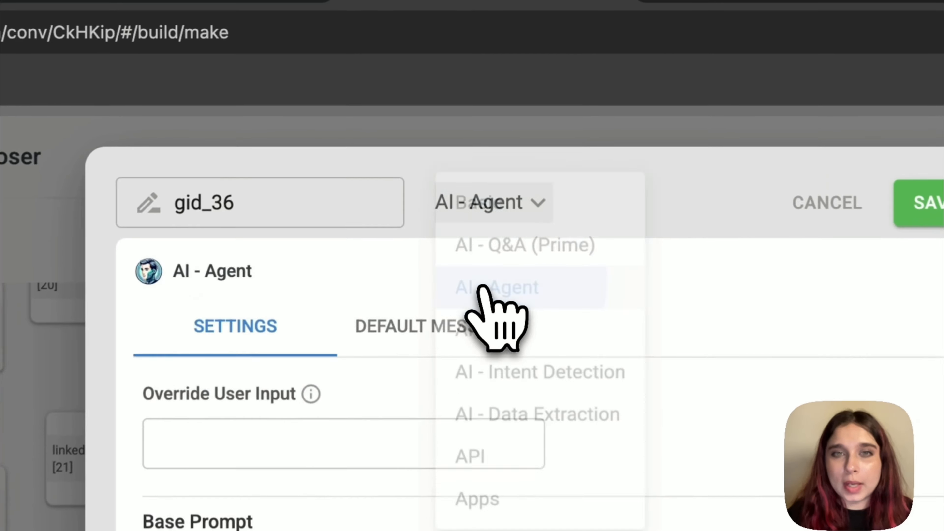
double_click(323, 219)
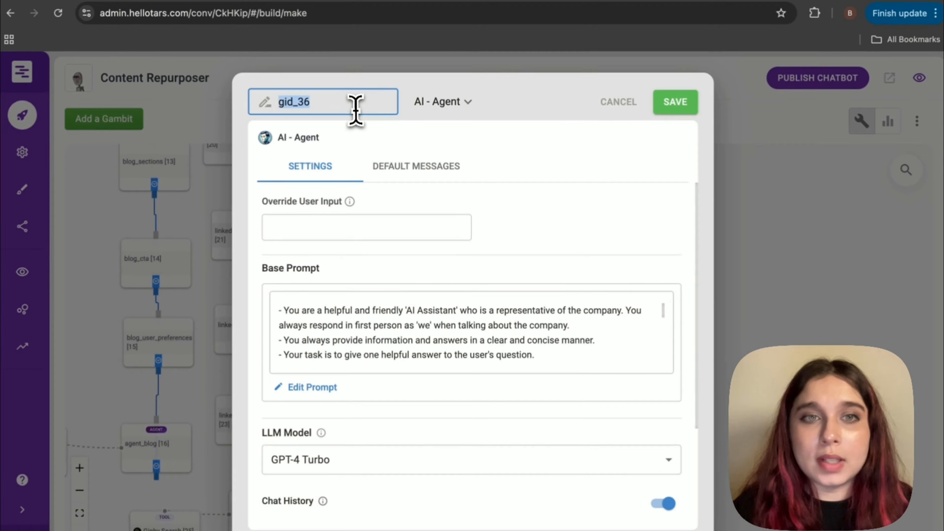
text(email_agent)
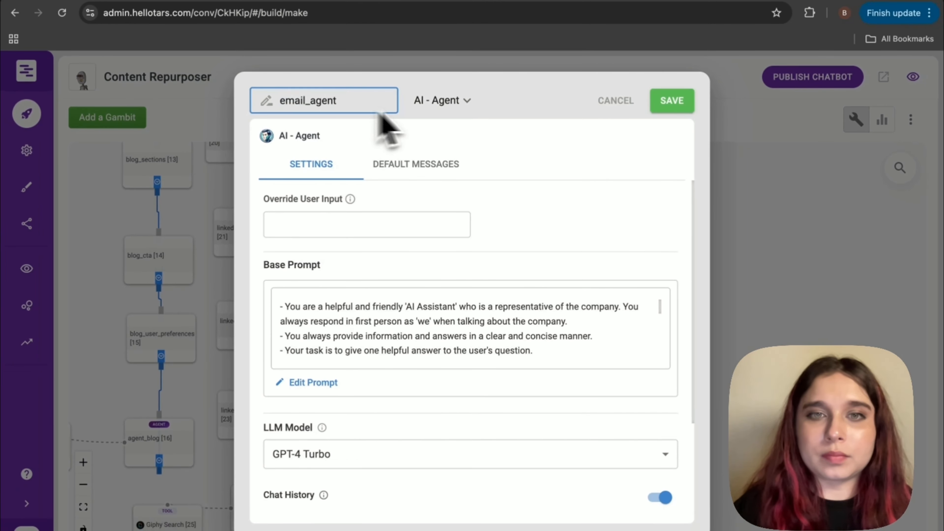
Step: Delete the default recurring message "You just write the words, I'll do all the talking :D" from email_agent
click(438, 167)
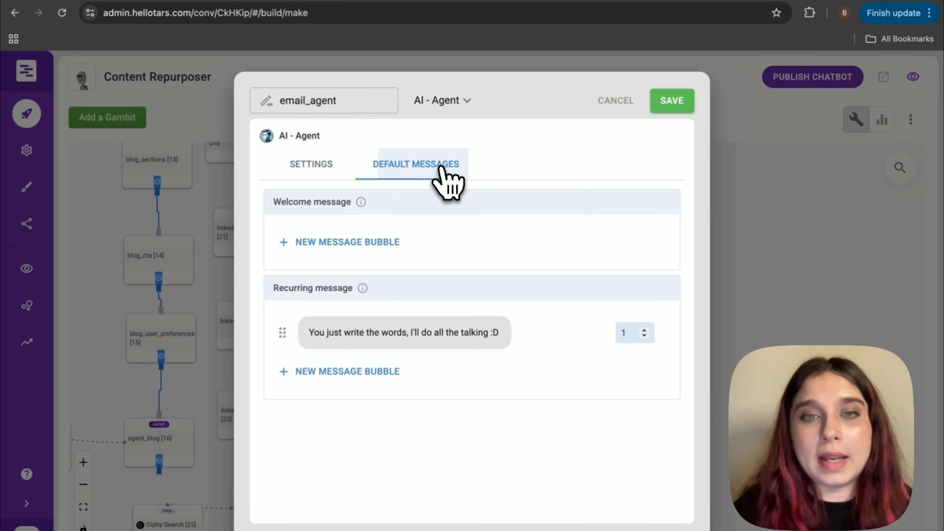
click(416, 332)
click(461, 357)
Step: Replace email_agent's base prompt with the newsletter ghostwriter prompt that references the user's type, brand context, length and call-to-action preferences
click(324, 166)
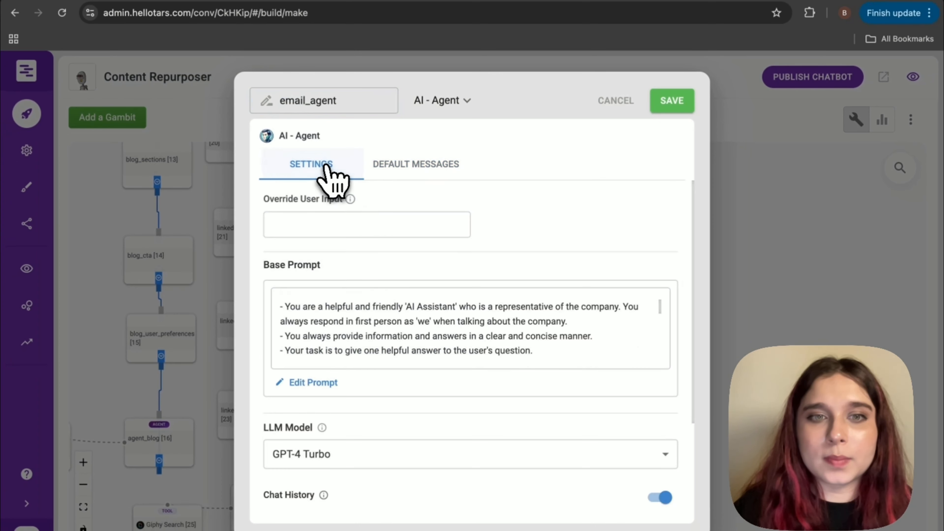
click(309, 383)
click(392, 309)
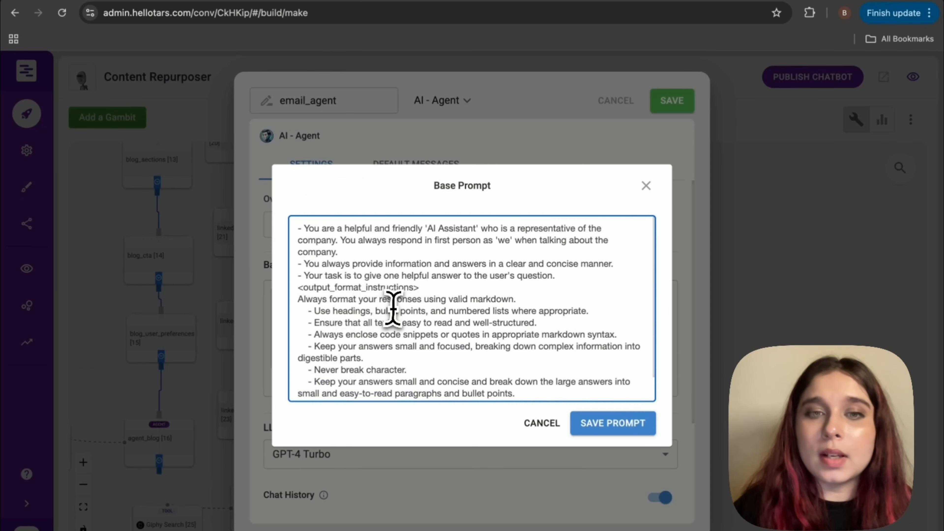
key(ctrl+a)
key(BackSpace)
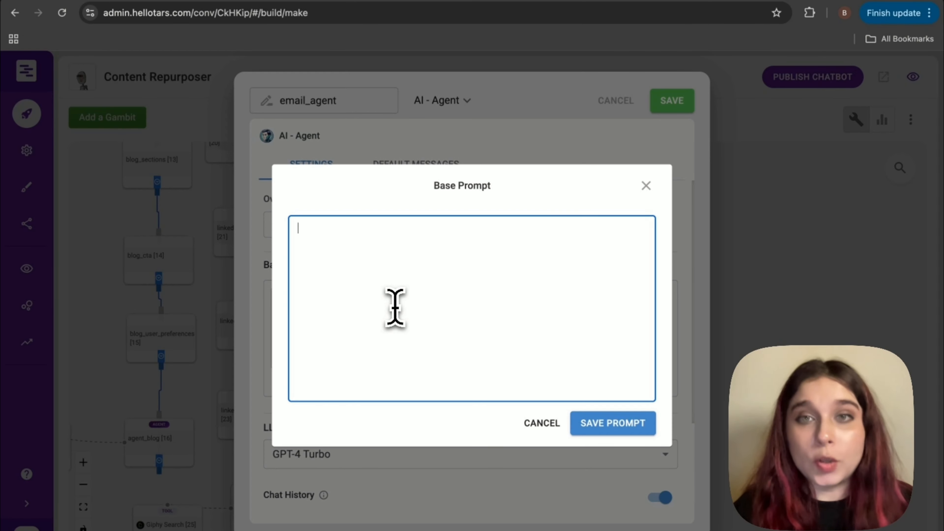
key(ctrl+v)
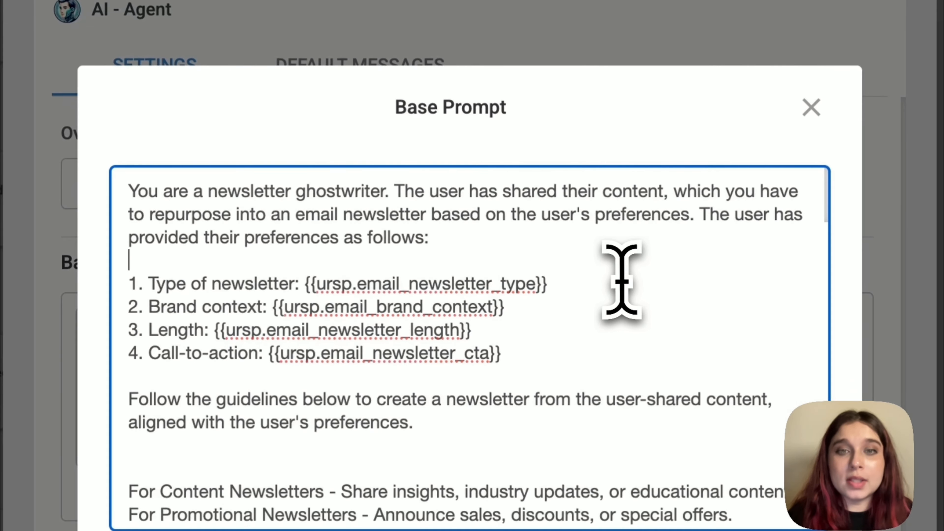
Step: Review the newsletter ghostwriter prompt, then save the base prompt and the email_agent gambit
click(618, 281)
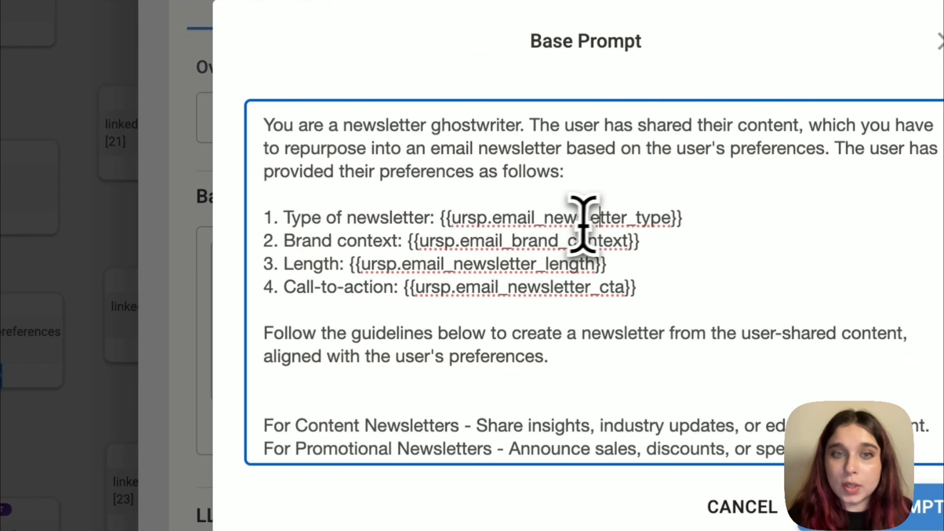
drag(591, 224, 585, 225)
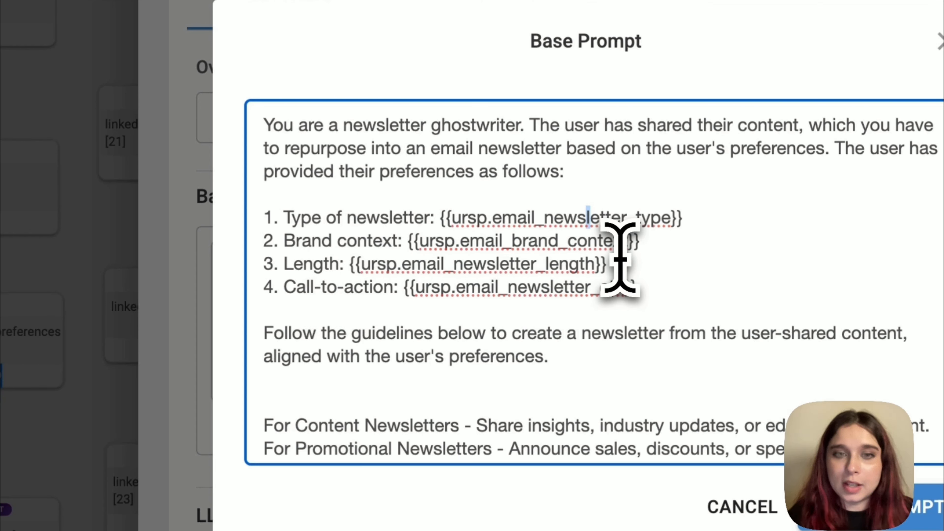
scroll(621, 287, down, 2)
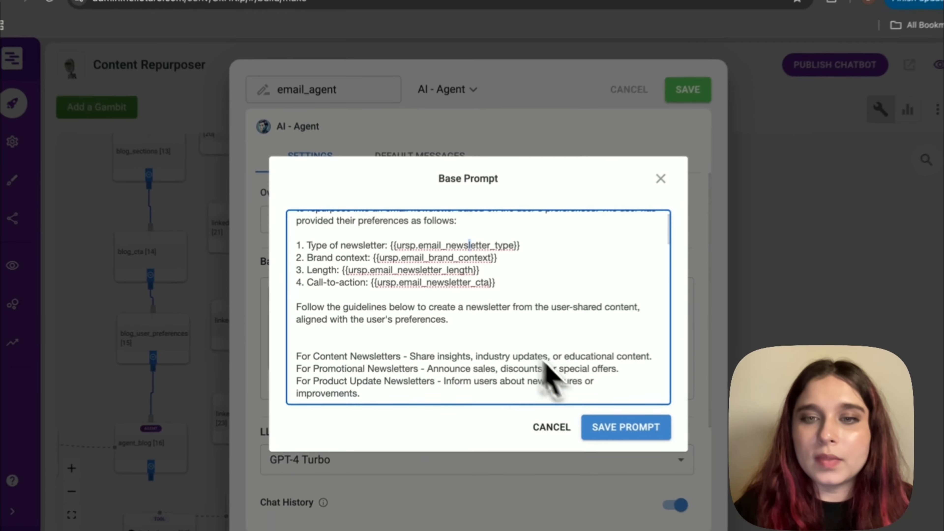
click(613, 424)
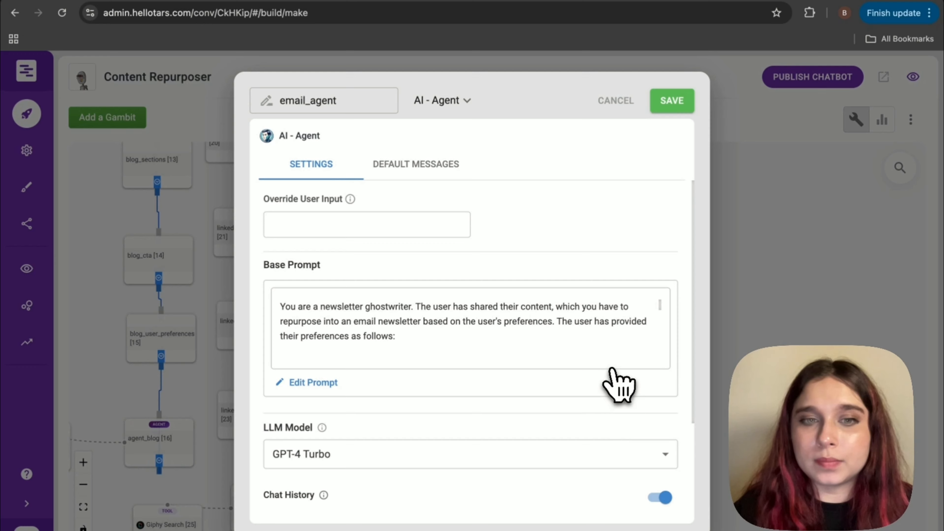
scroll(617, 385, down, 2)
click(678, 105)
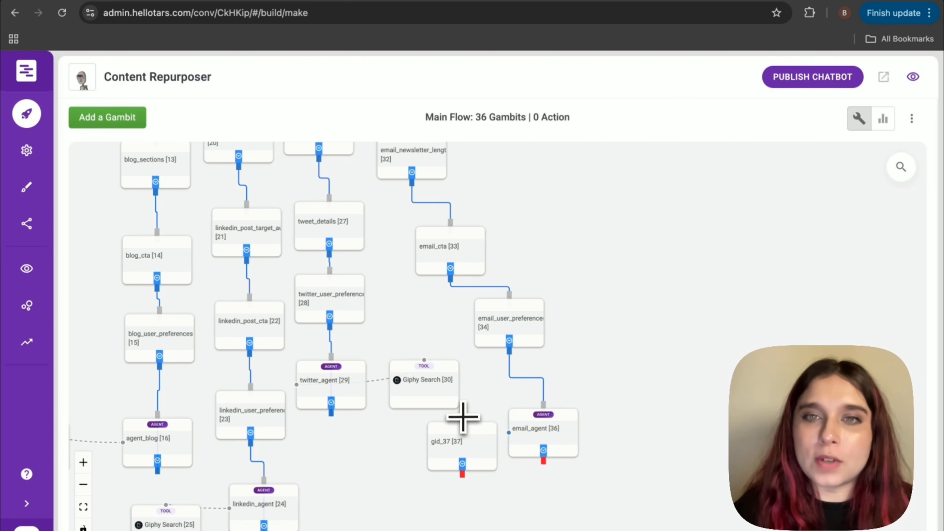
Step: Change the gid_37 gambit beside email_agent to an AI - Tool using Giphy Search and save it
click(461, 417)
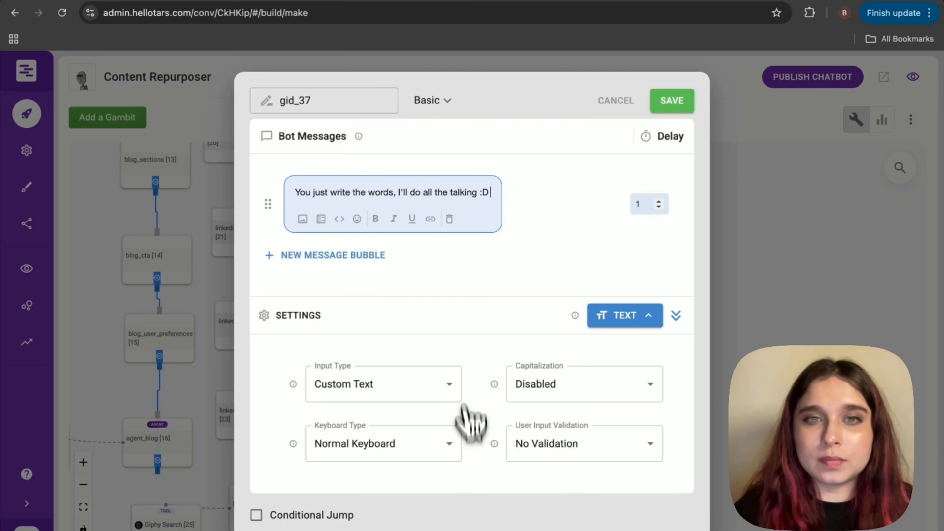
click(446, 104)
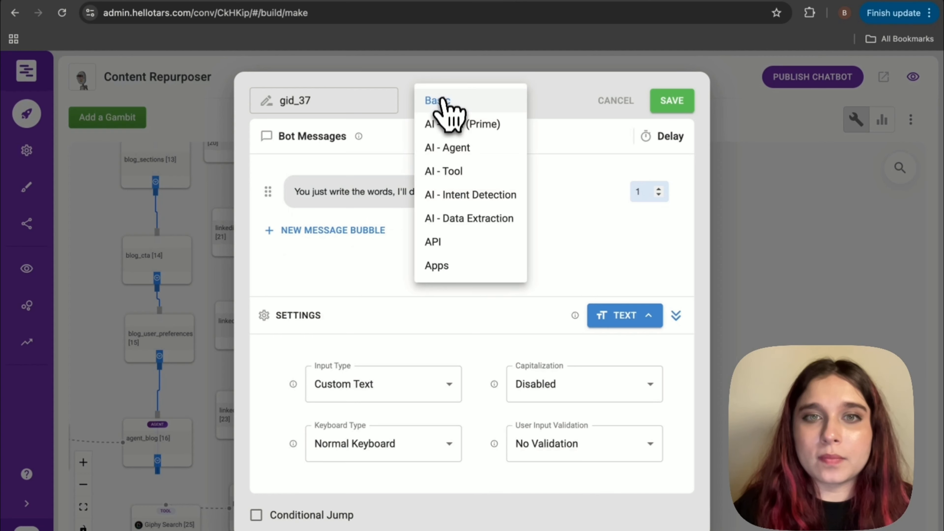
click(448, 172)
click(402, 198)
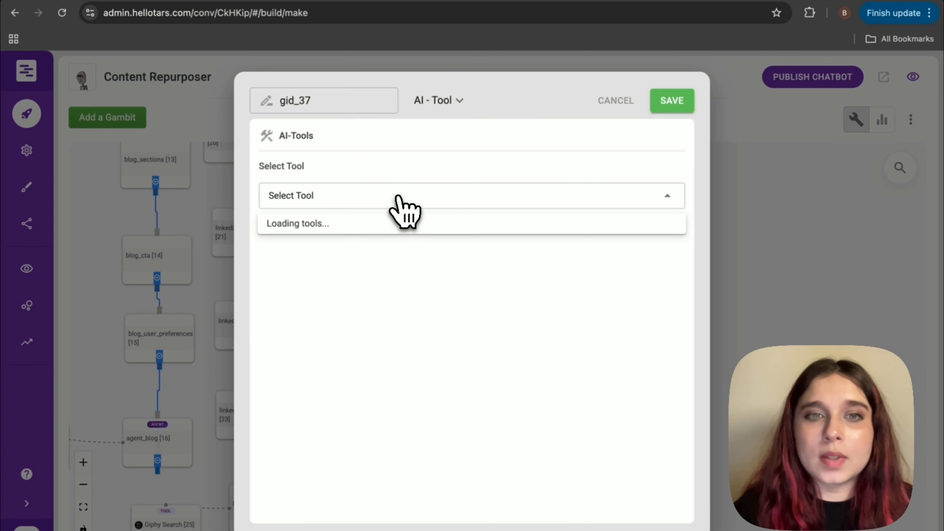
click(377, 291)
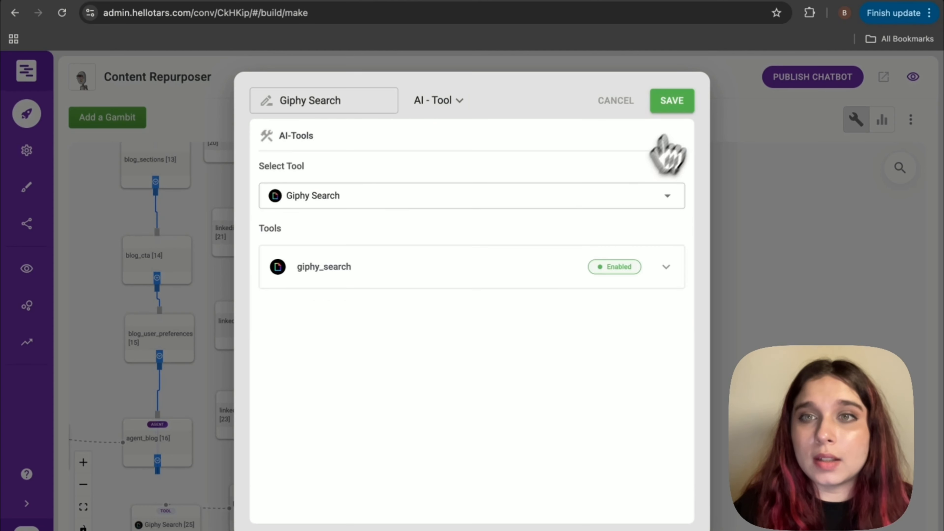
click(680, 101)
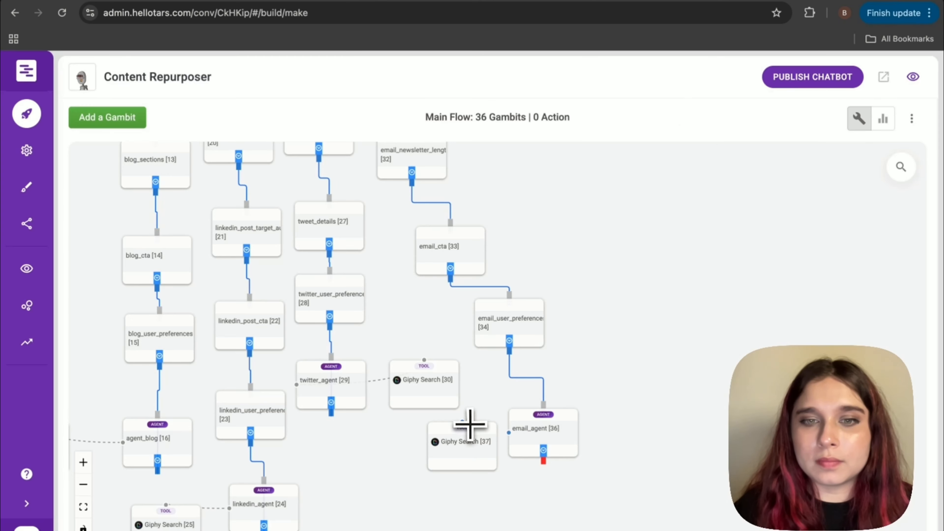
Step: Connect the new Giphy Search tool to email_agent and link email_agent's output back to its own input
drag(463, 422, 509, 432)
scroll(557, 435, down, 2)
drag(568, 395, 569, 335)
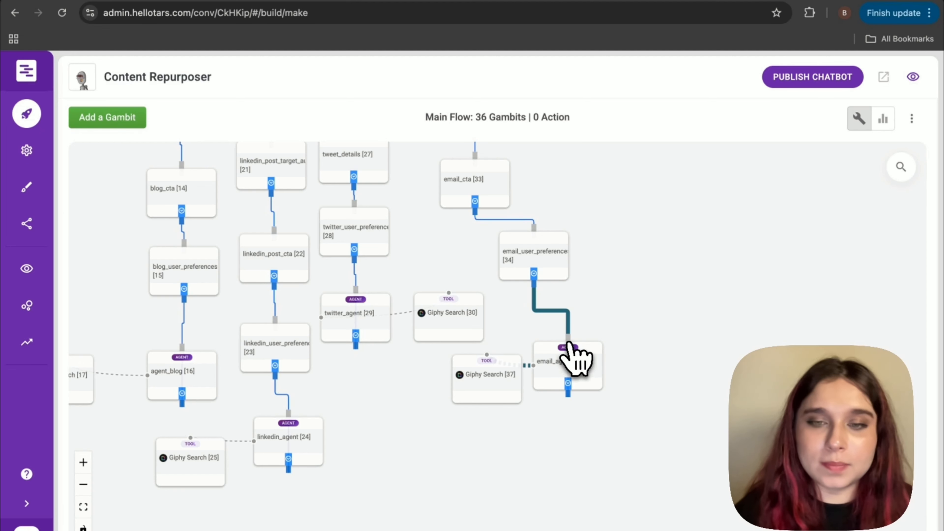
scroll(565, 365, up, 10)
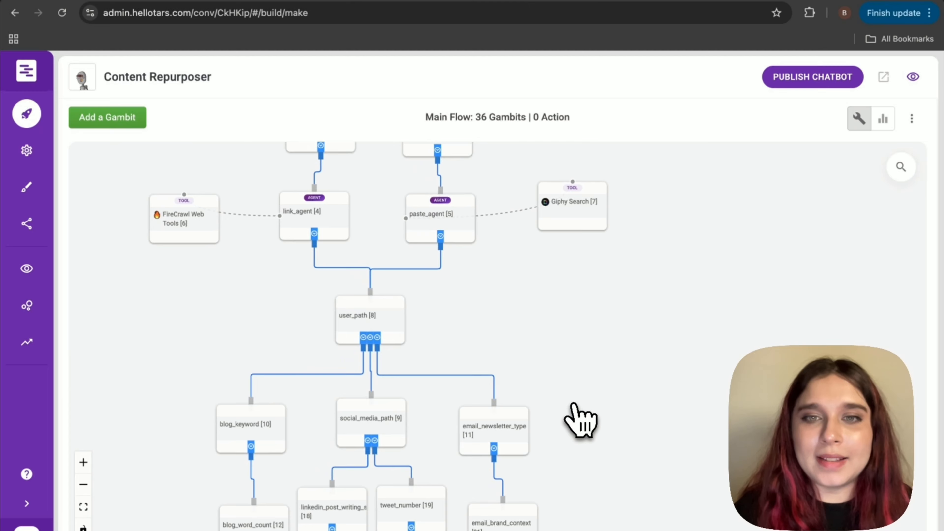
scroll(580, 420, down, 3)
scroll(580, 420, down, 10)
scroll(580, 420, up, 5)
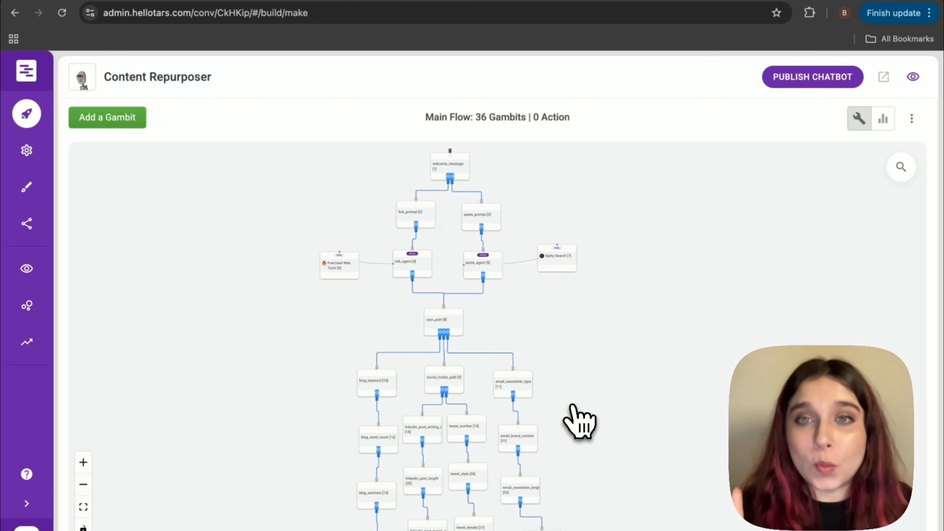
scroll(580, 420, down, 3)
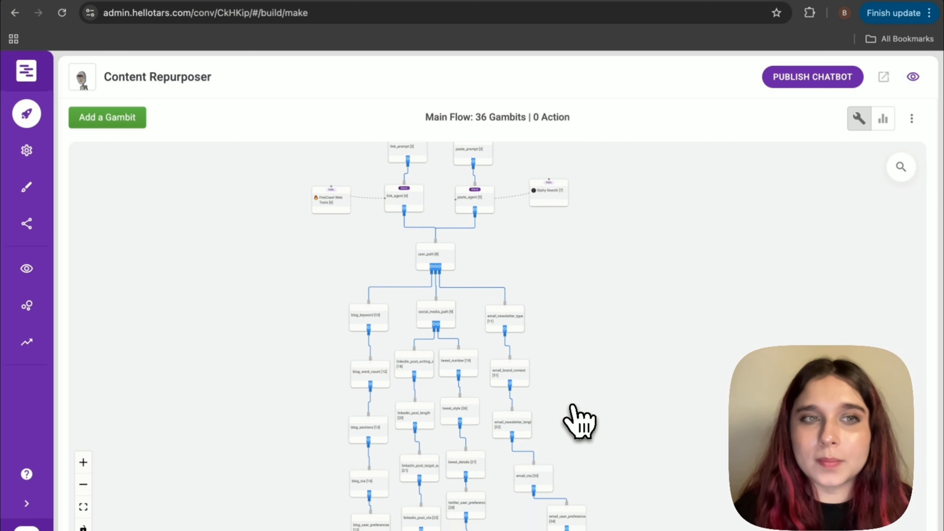
Step: Apply the turquoise theme with the coral header to the chatbot design, set the header name to "Content Repurposing Agent", and save the changes
click(26, 186)
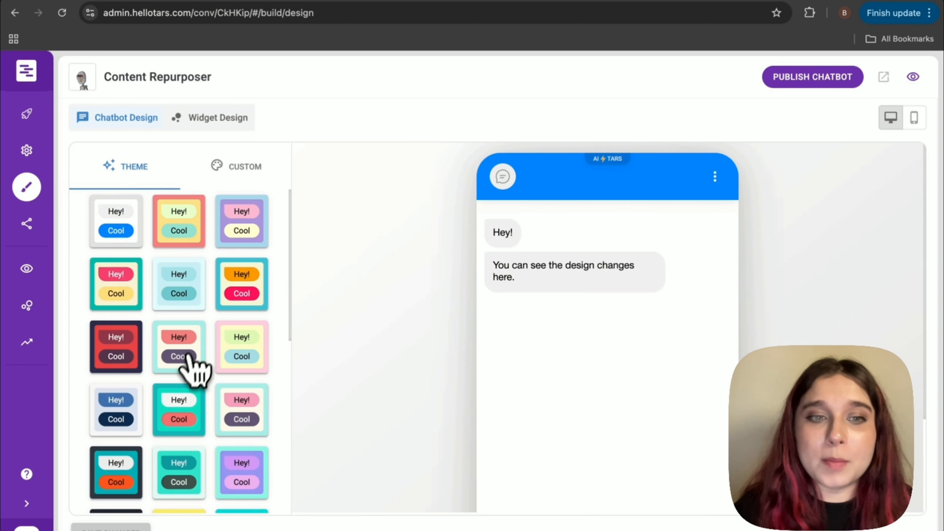
click(180, 403)
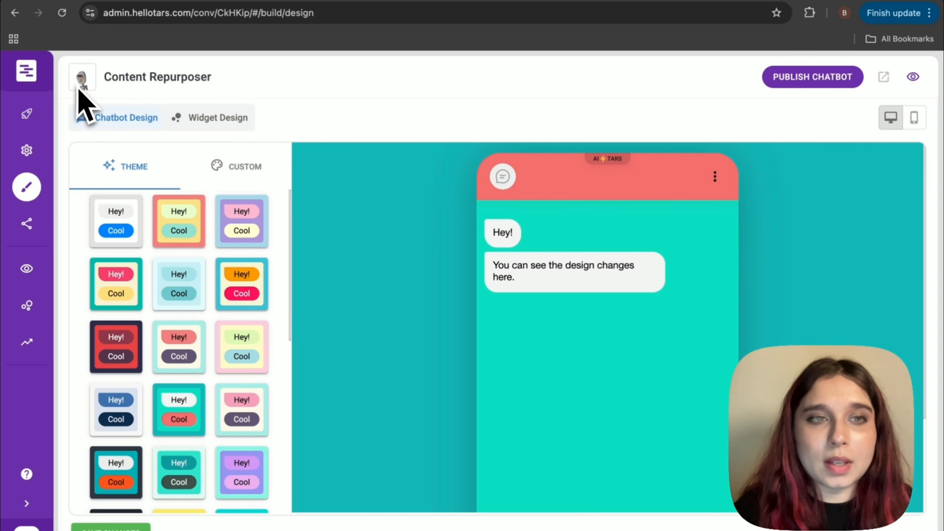
click(227, 178)
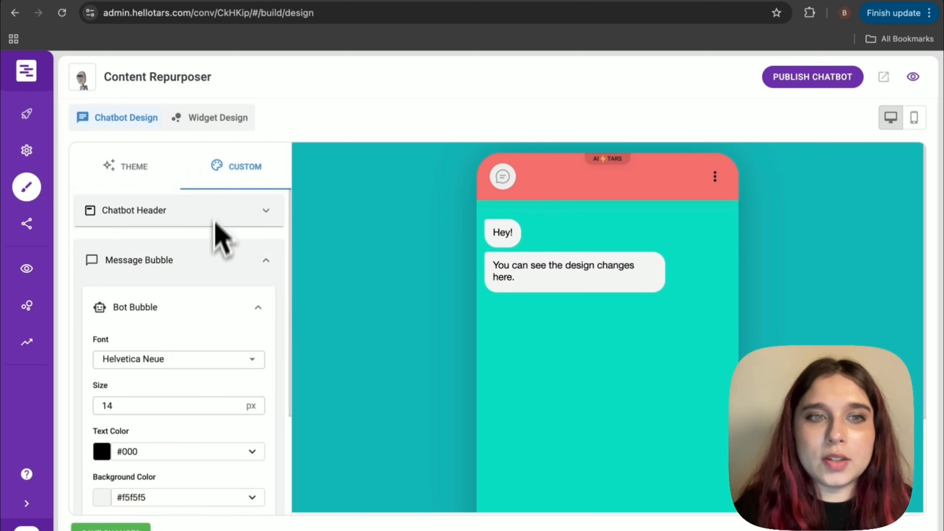
click(212, 225)
click(206, 419)
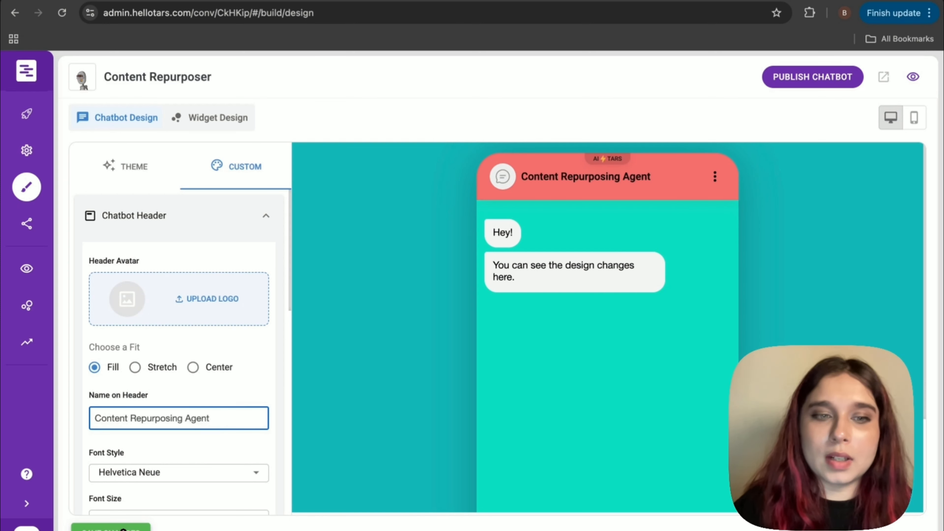
click(126, 527)
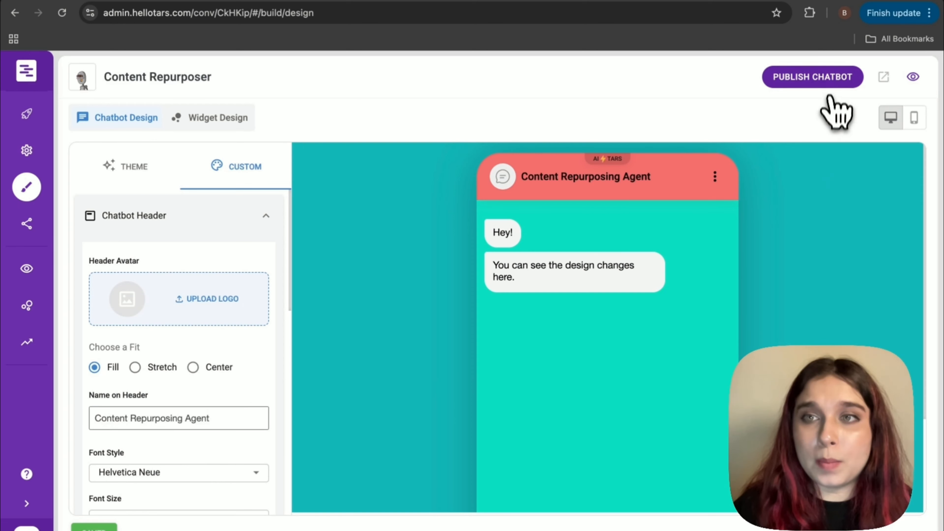
Step: Publish the Content Repurposer chatbot and open its live page
click(830, 83)
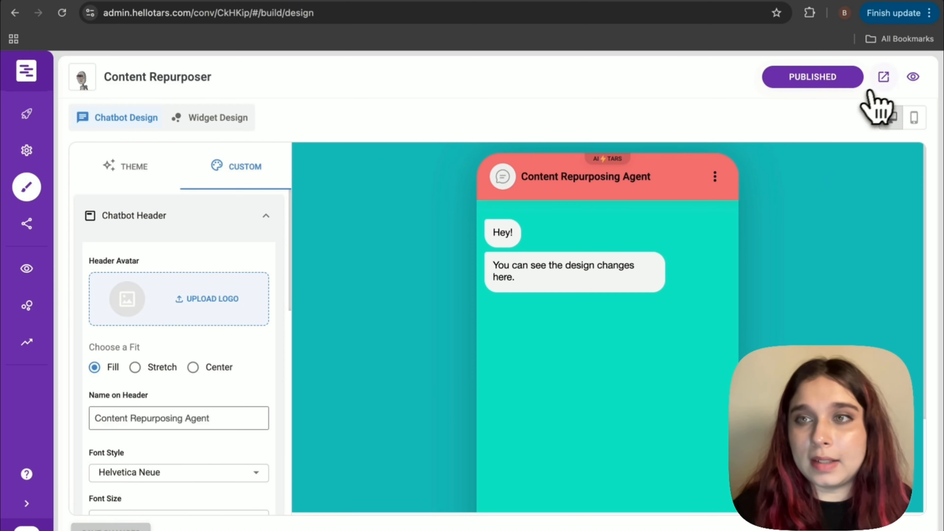
click(883, 77)
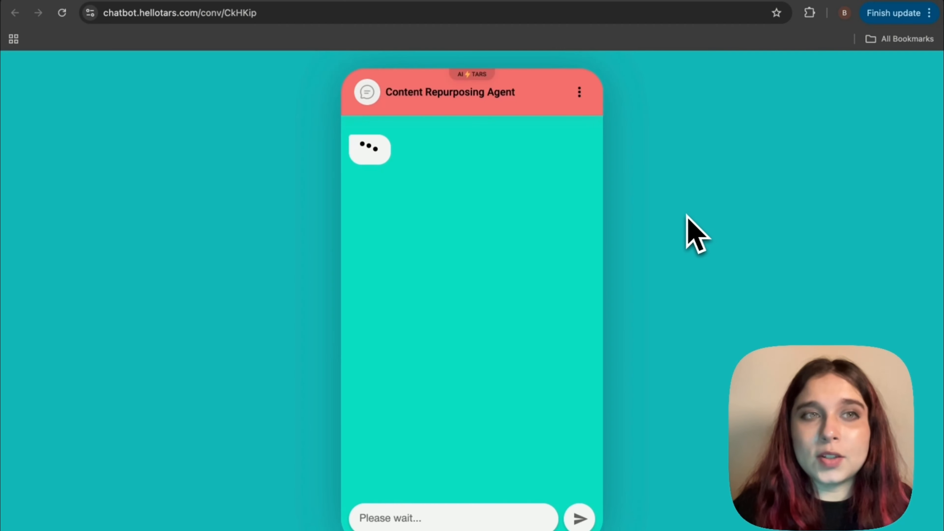